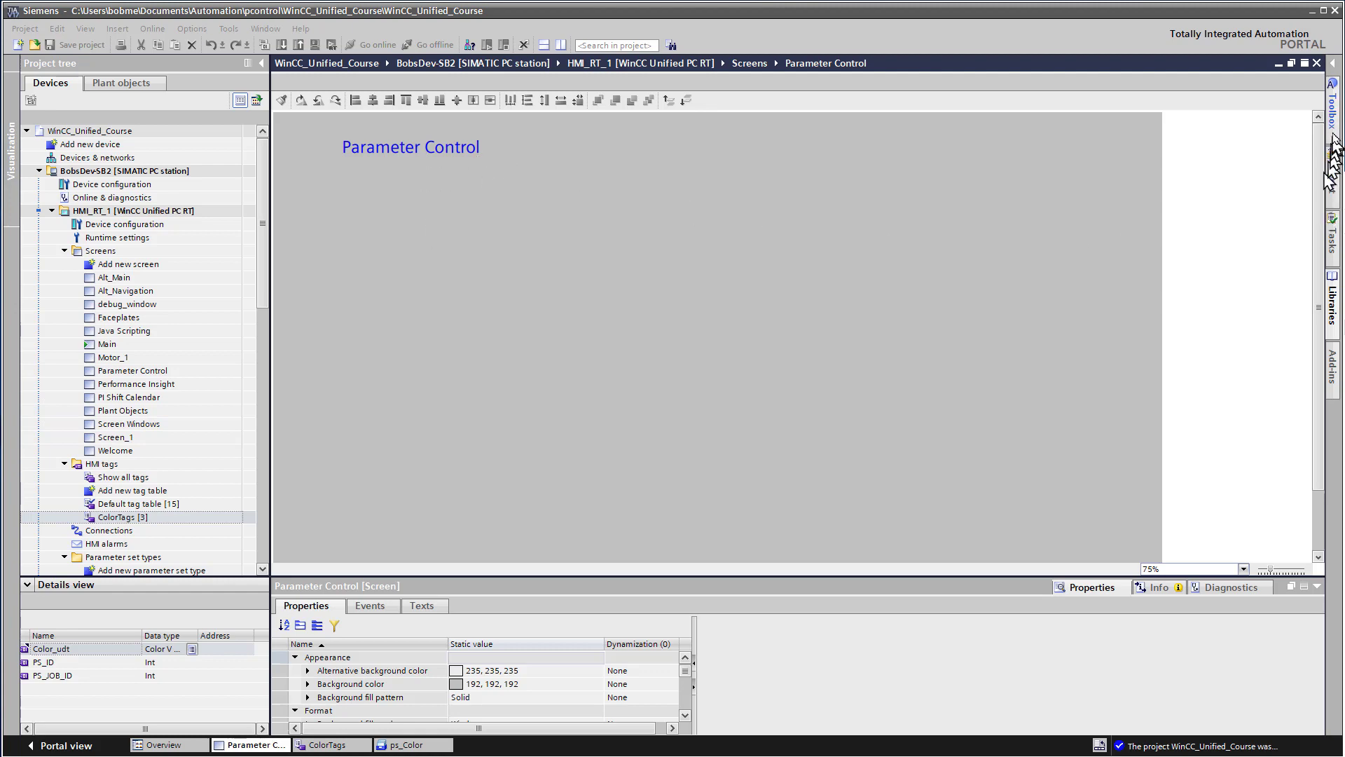
Step: Place a Parameter set control below the Parameter Control title and set its fixed parameter set type to ps_Color
{"action": "left_click", "coordinate": [1334, 112]}
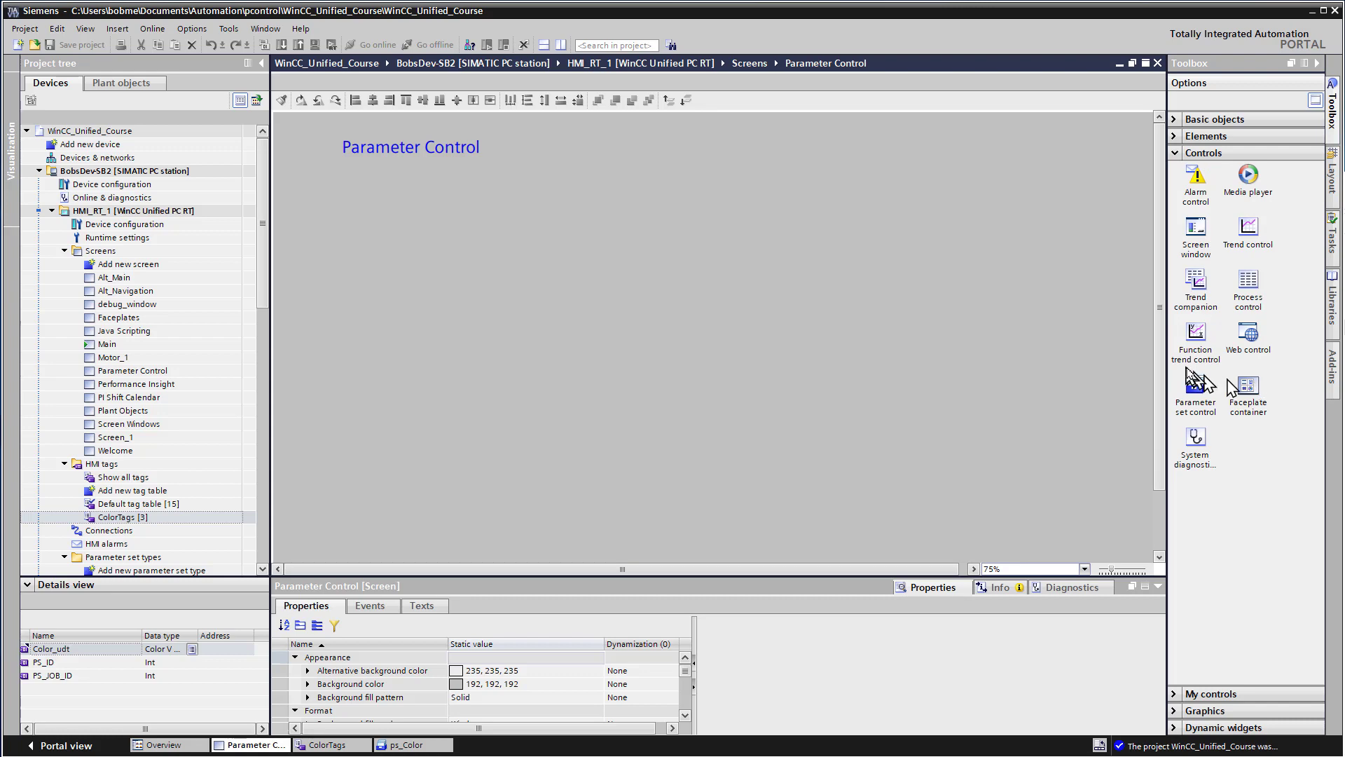
{"action": "left_click_drag", "start_coordinate": [1196, 394], "coordinate": [340, 203]}
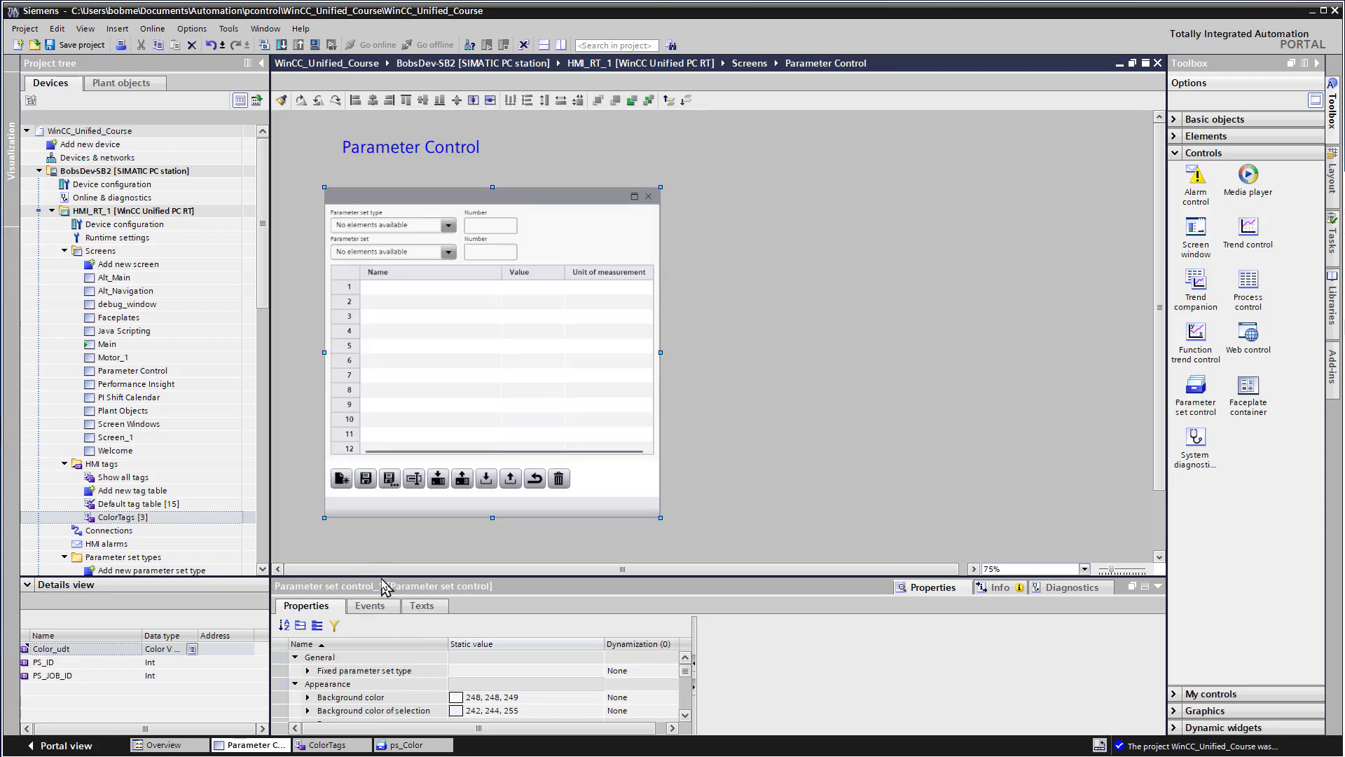
{"action": "left_click_drag", "start_coordinate": [384, 583], "coordinate": [384, 544]}
{"action": "left_click", "coordinate": [527, 633]}
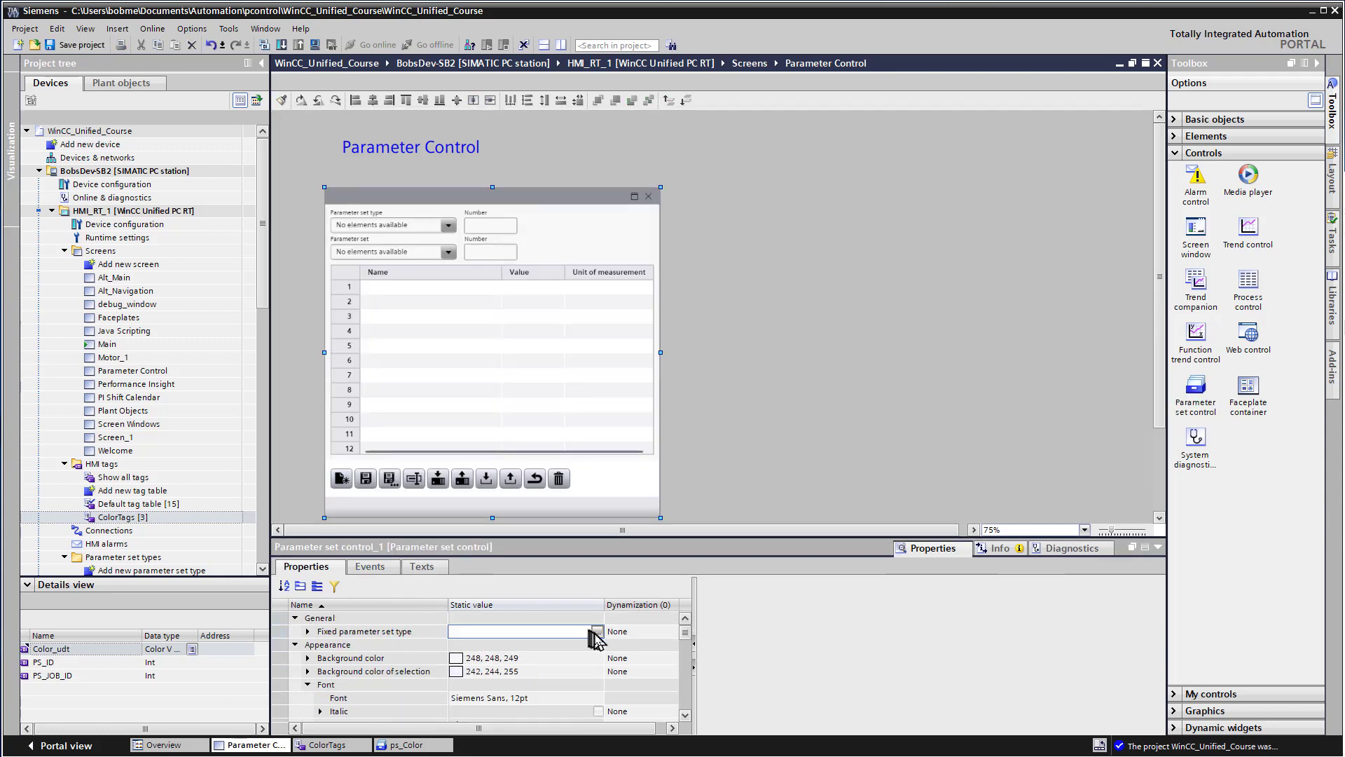
{"action": "left_click", "coordinate": [597, 632]}
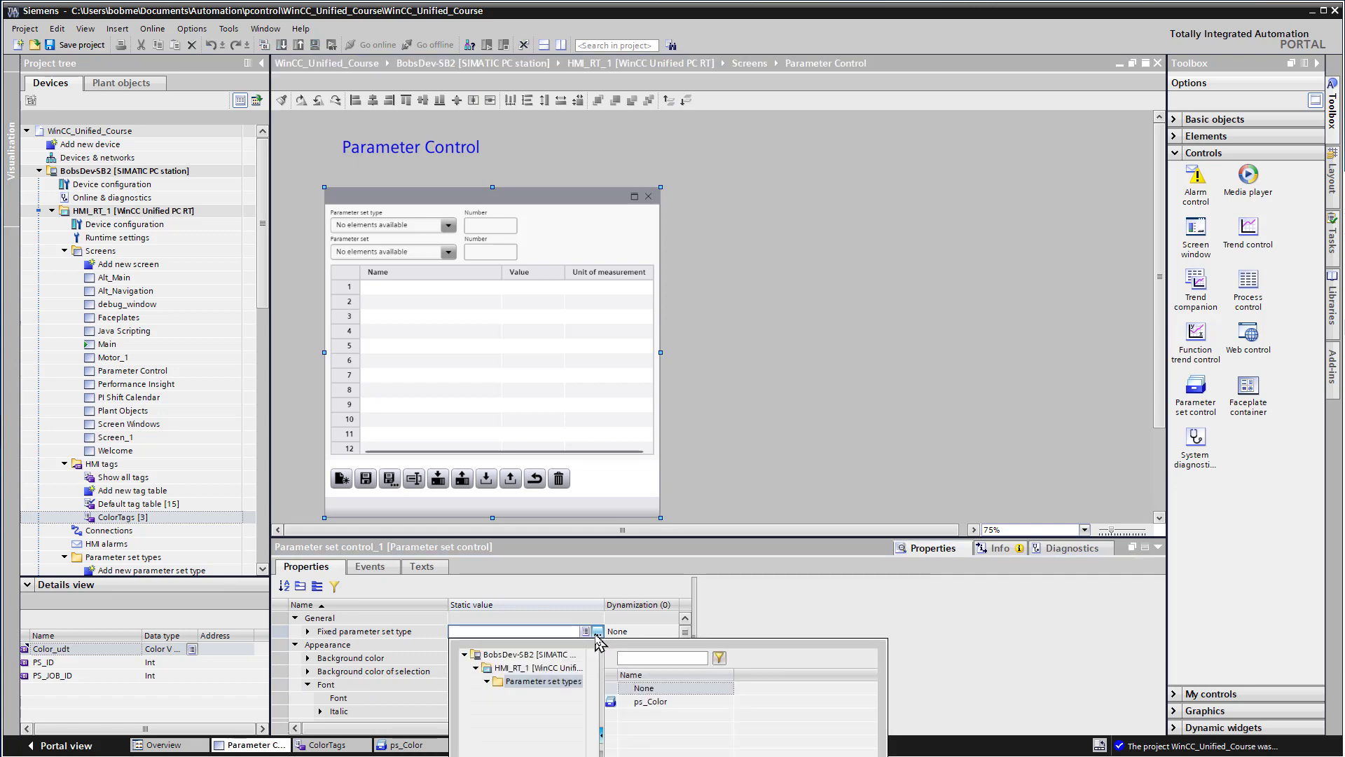
{"action": "left_click", "coordinate": [649, 702]}
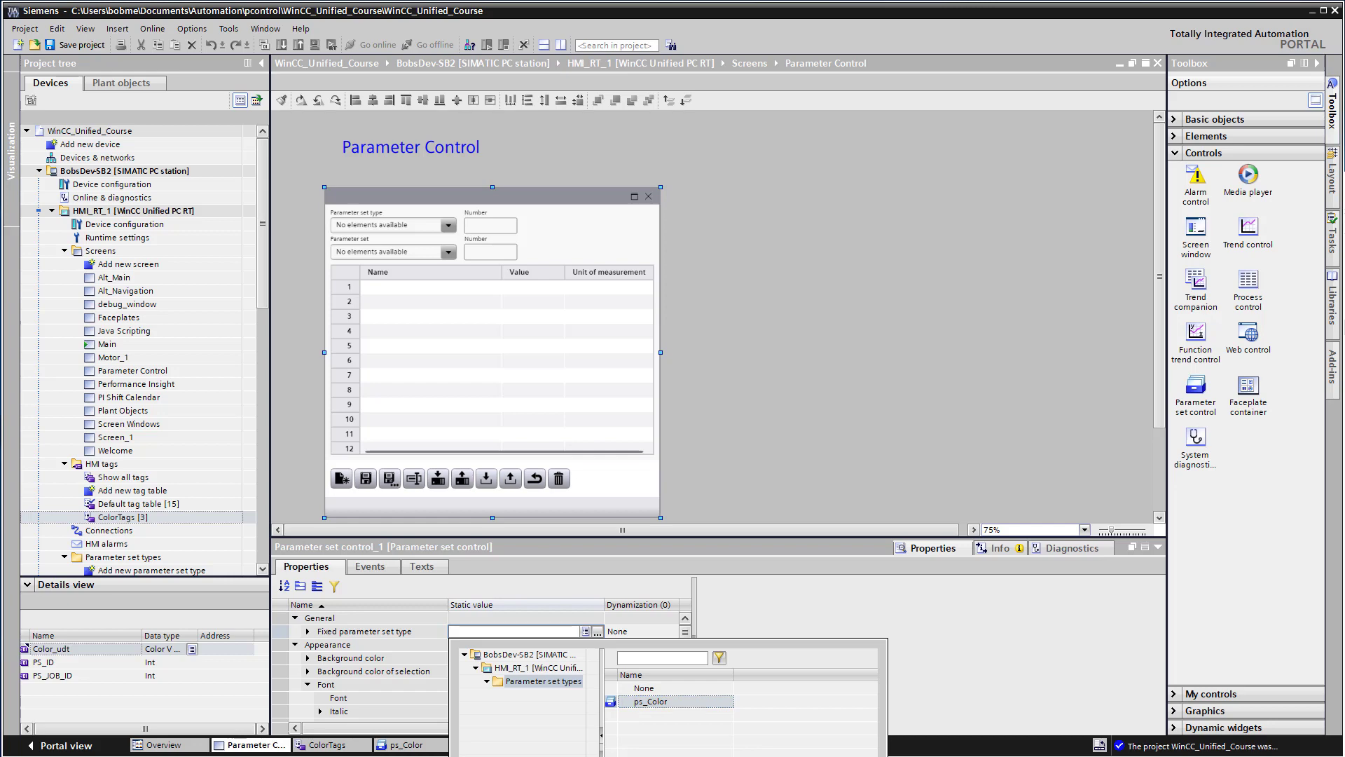
{"action": "key", "text": "Return"}
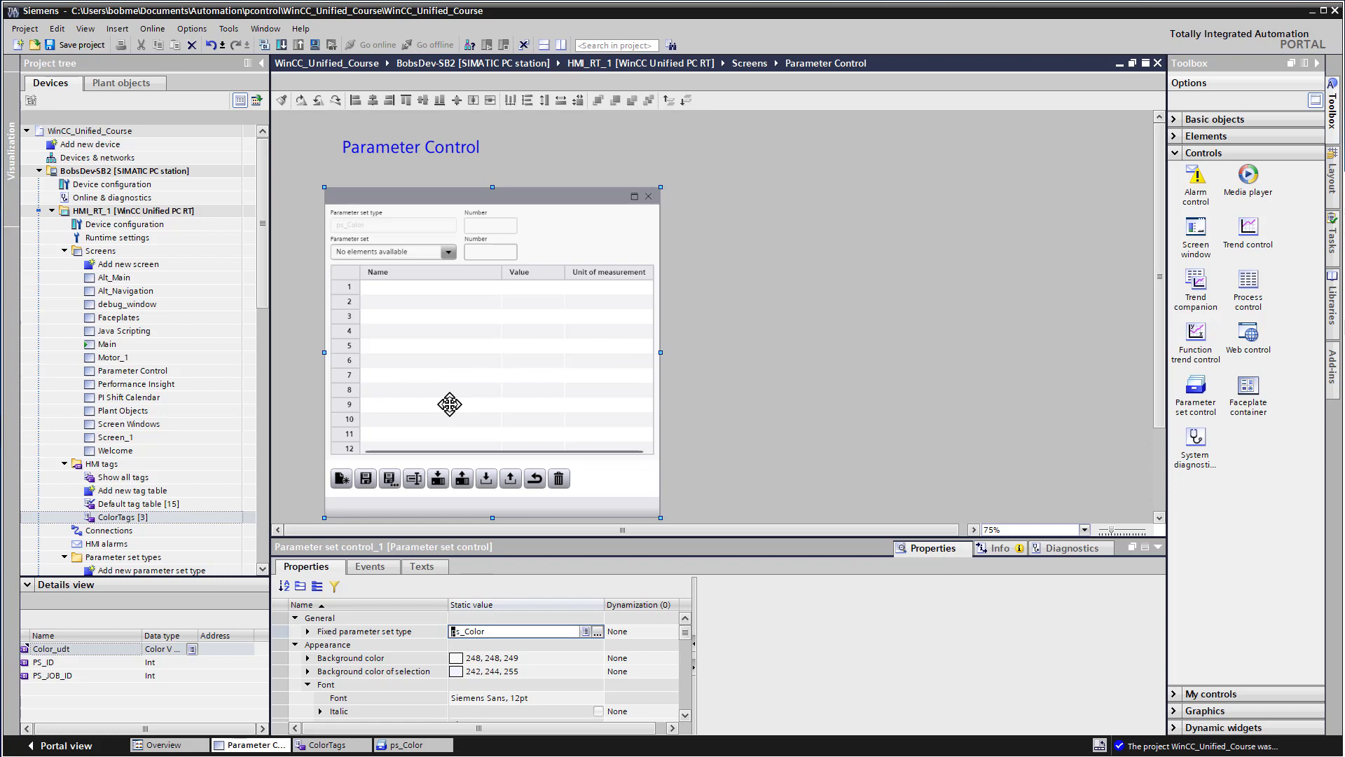
{"action": "left_click", "coordinate": [834, 338]}
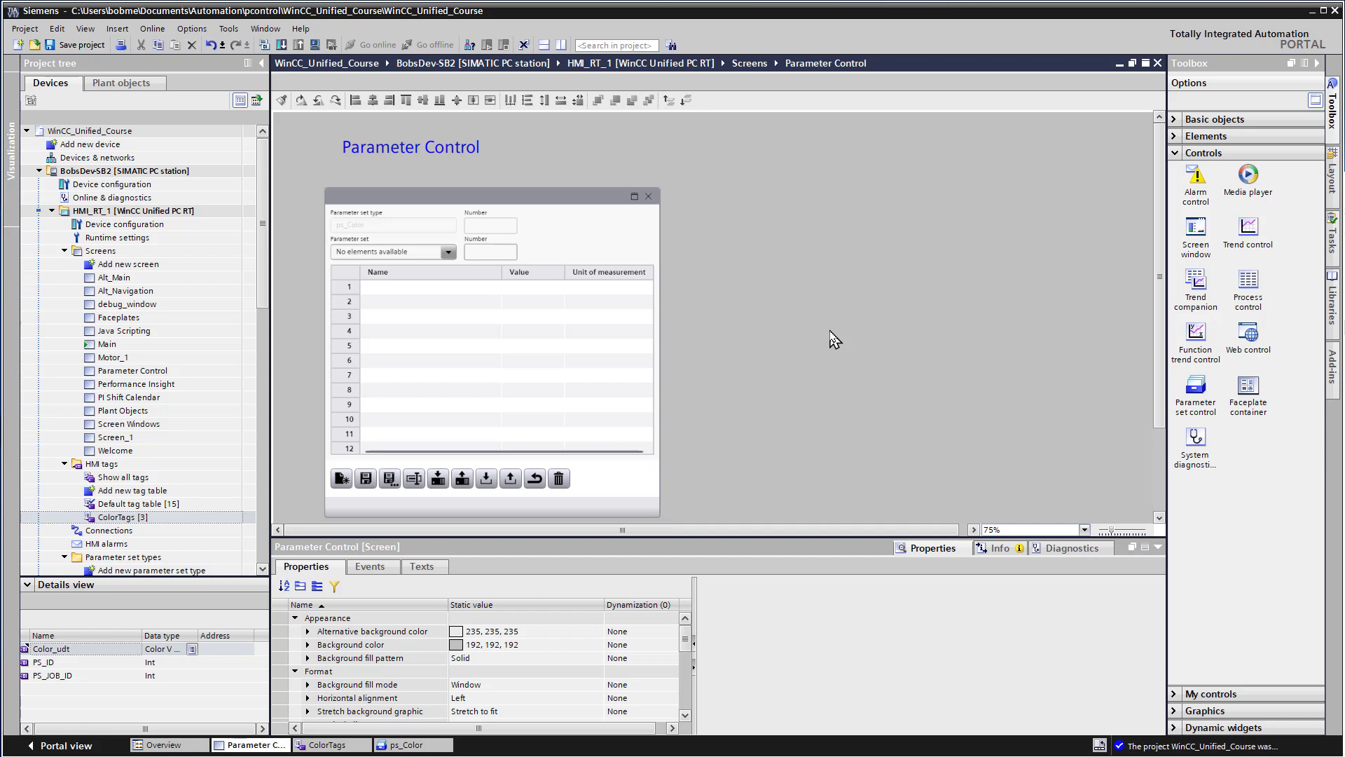
Step: Review the members of Color_udt in the ColorTags table and return to the Parameter Control screen
{"action": "double_click", "coordinate": [122, 517]}
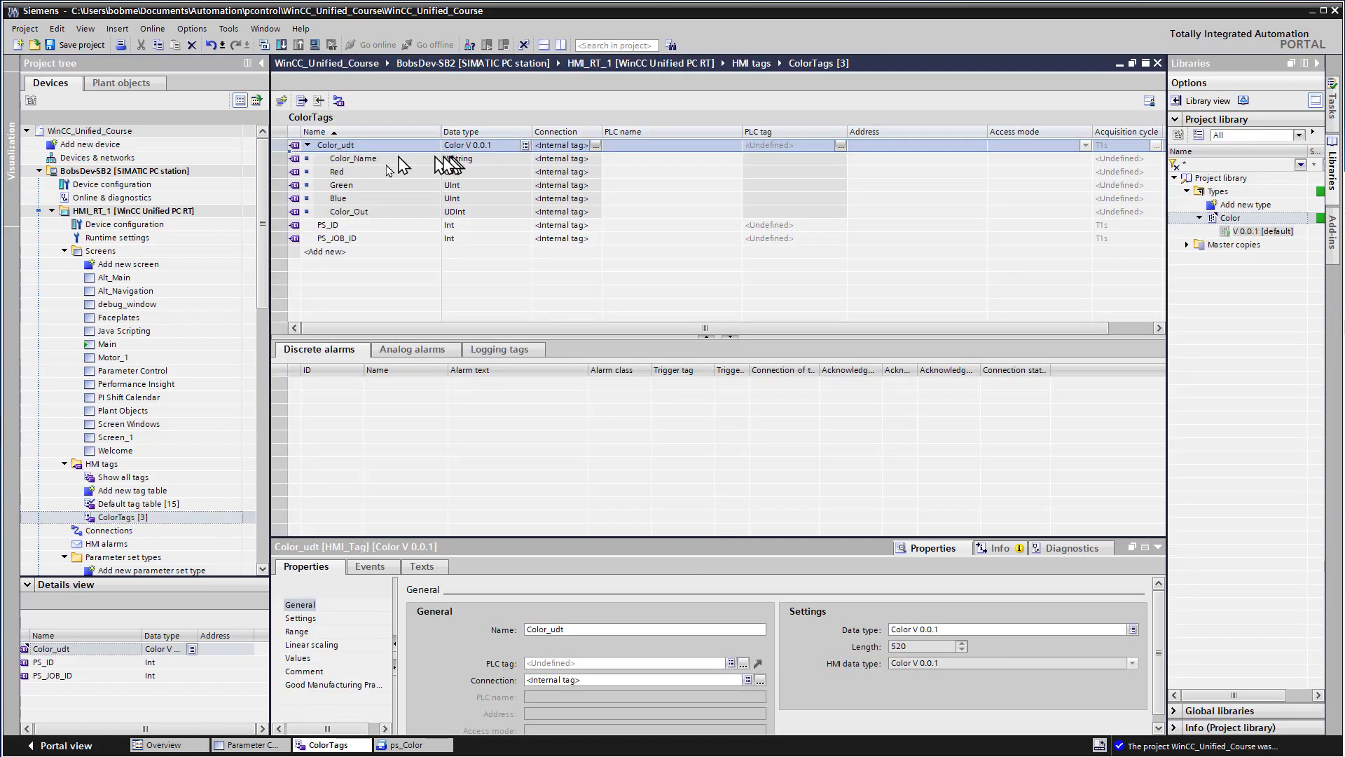
{"action": "left_click", "coordinate": [353, 184]}
{"action": "left_click", "coordinate": [377, 212]}
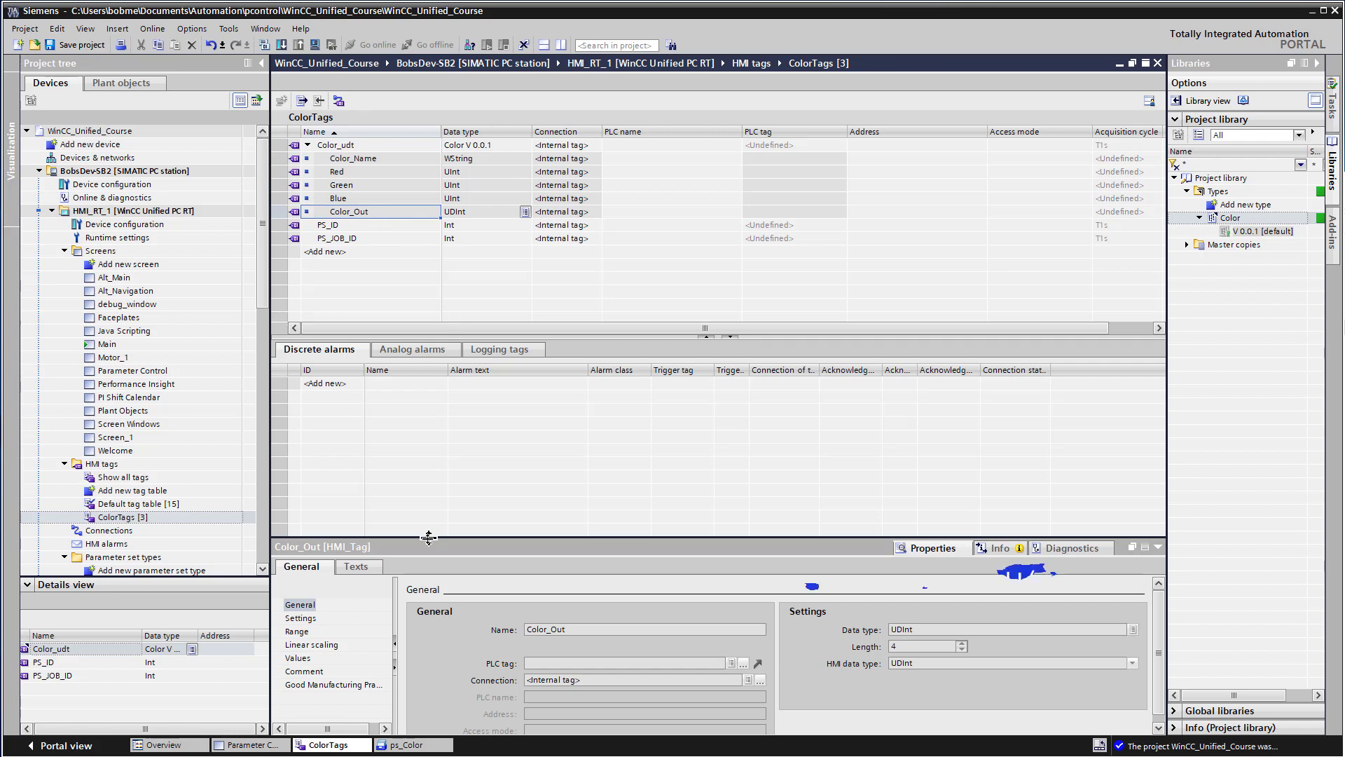
{"action": "left_click", "coordinate": [256, 745]}
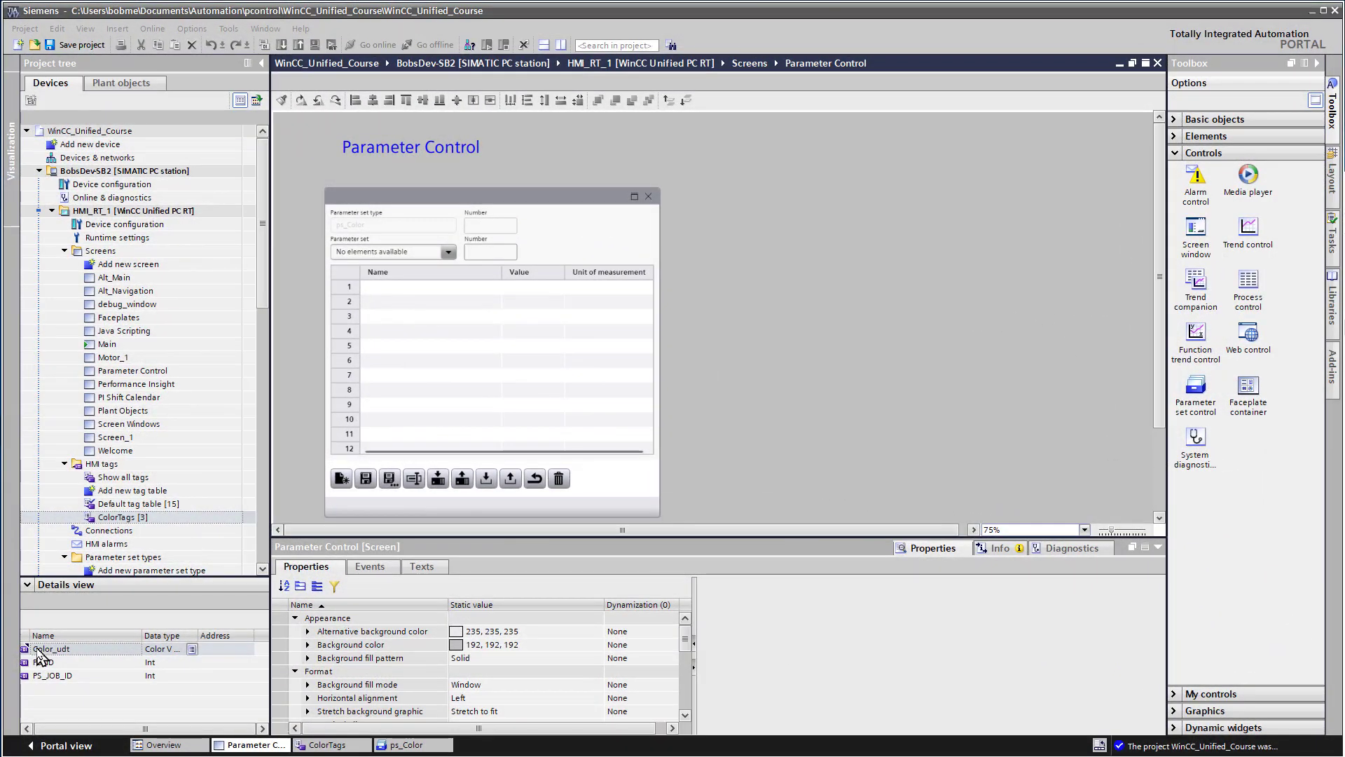
Step: Try to place the Color_udt tag directly onto the empty area beside the parameter set control
{"action": "left_click_drag", "start_coordinate": [52, 648], "coordinate": [747, 345]}
{"action": "left_click_drag", "start_coordinate": [697, 421], "coordinate": [131, 658]}
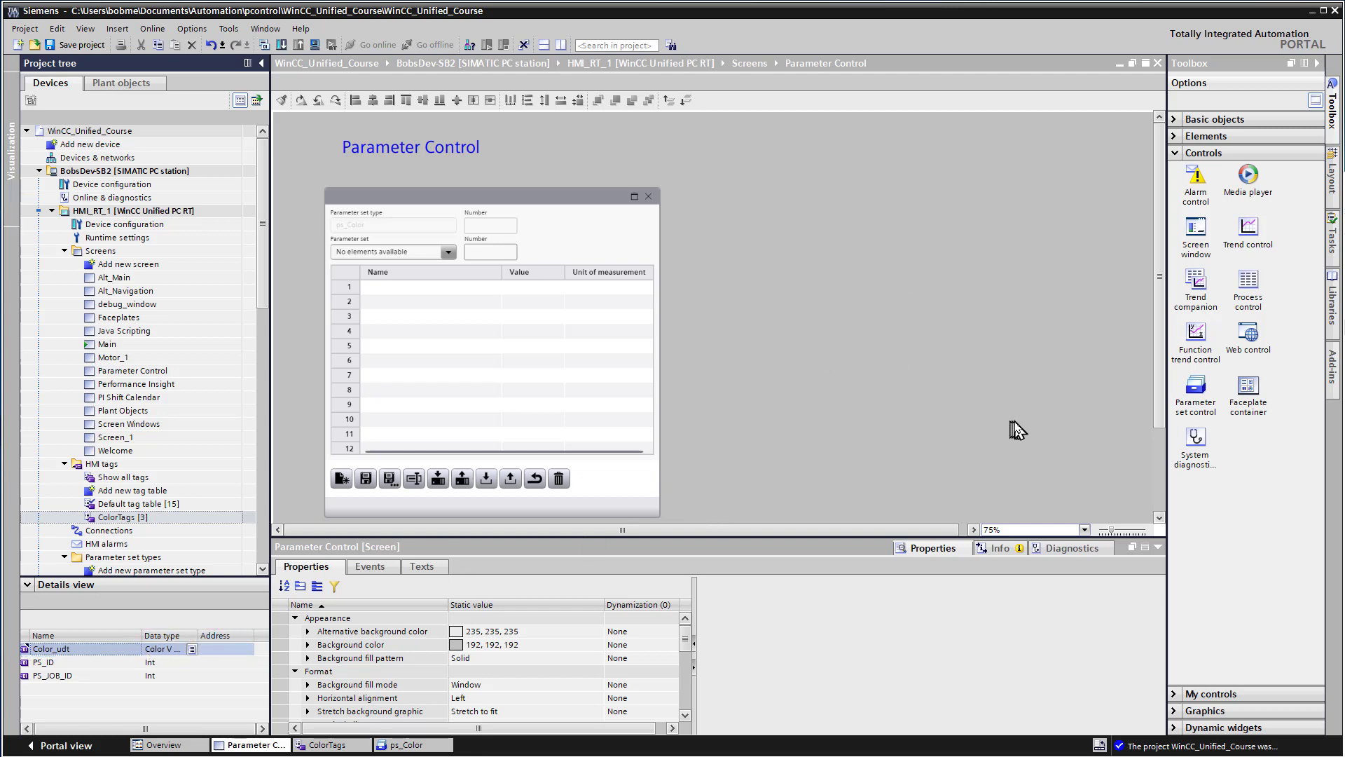
Step: Place an IO field in the empty area to the right of the parameter set control
{"action": "left_click", "coordinate": [1082, 438]}
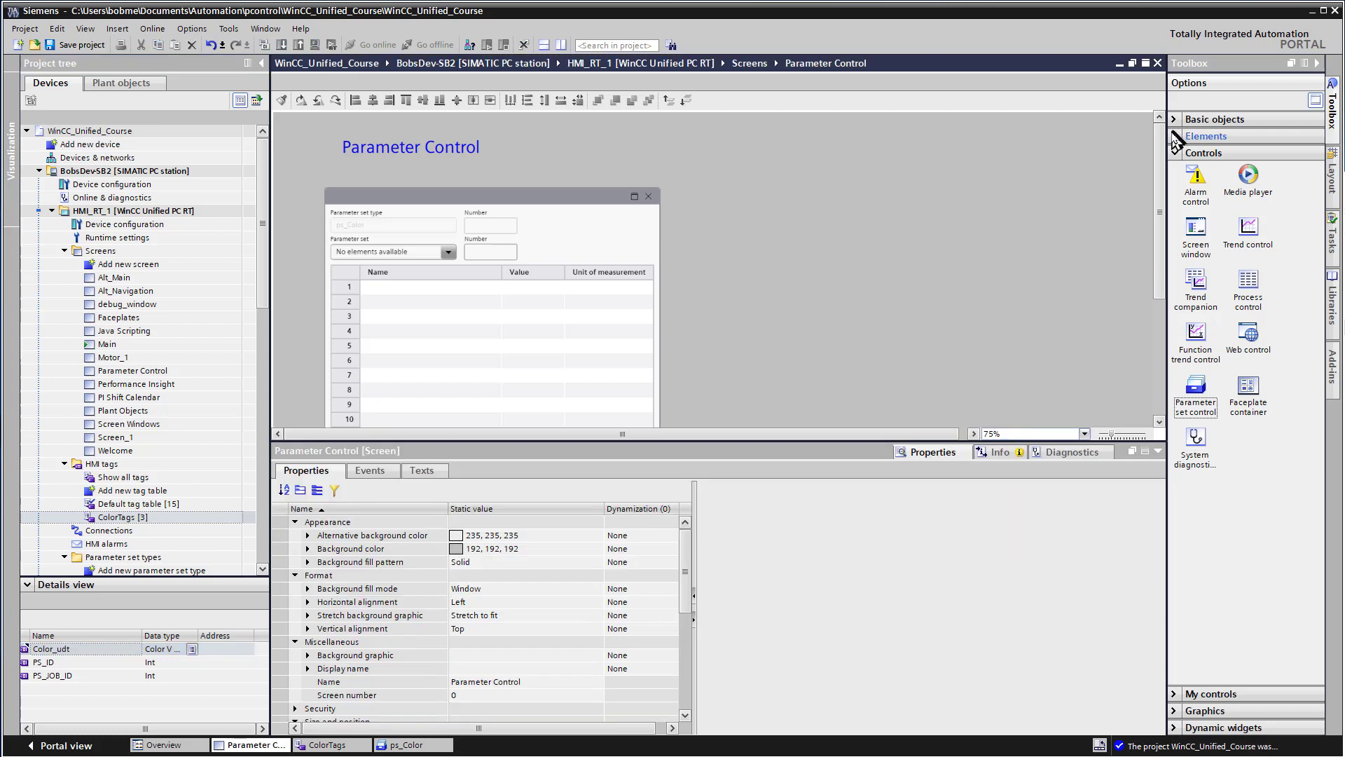
{"action": "left_click", "coordinate": [1175, 139]}
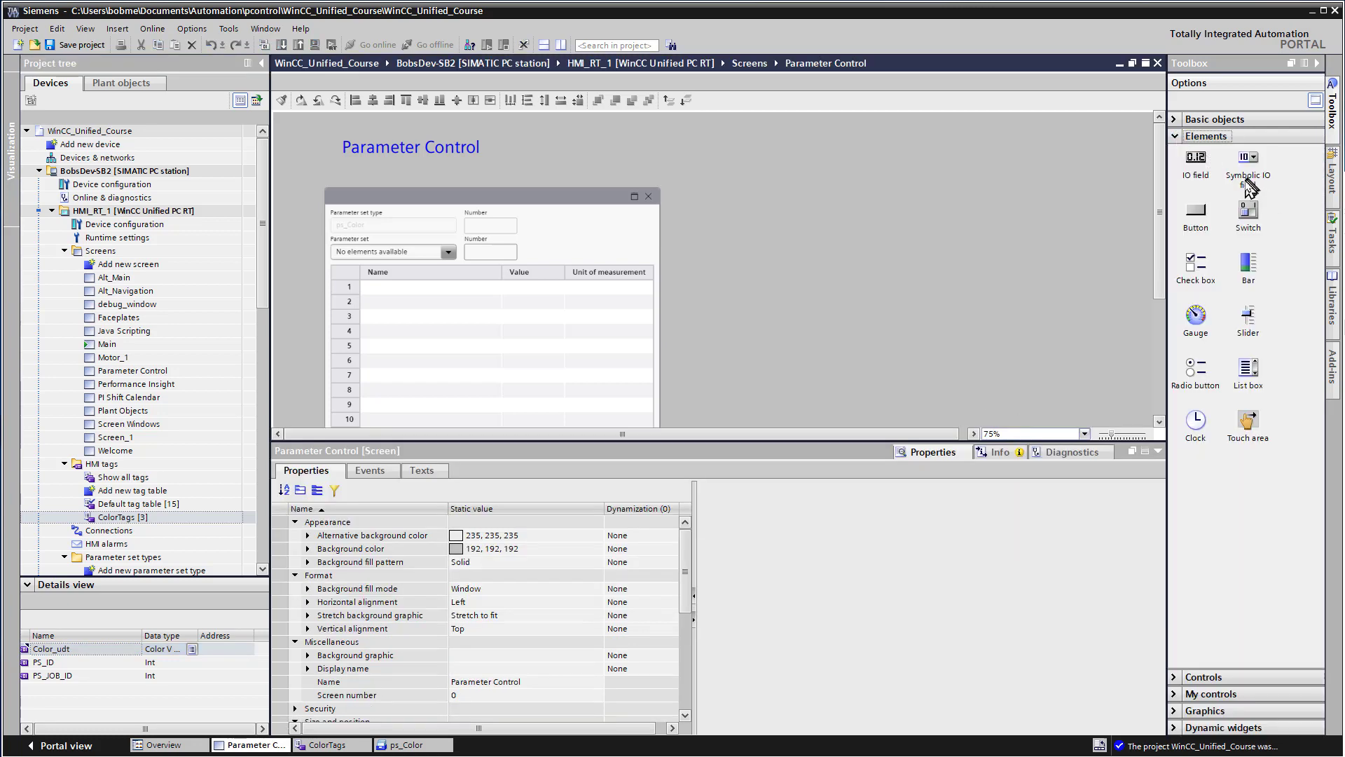
{"action": "left_click", "coordinate": [1193, 162]}
{"action": "left_click_drag", "start_coordinate": [1193, 163], "coordinate": [1017, 222]}
Step: Place a text box just left of the IO field and set its text to Color Name
{"action": "left_click", "coordinate": [1177, 136]}
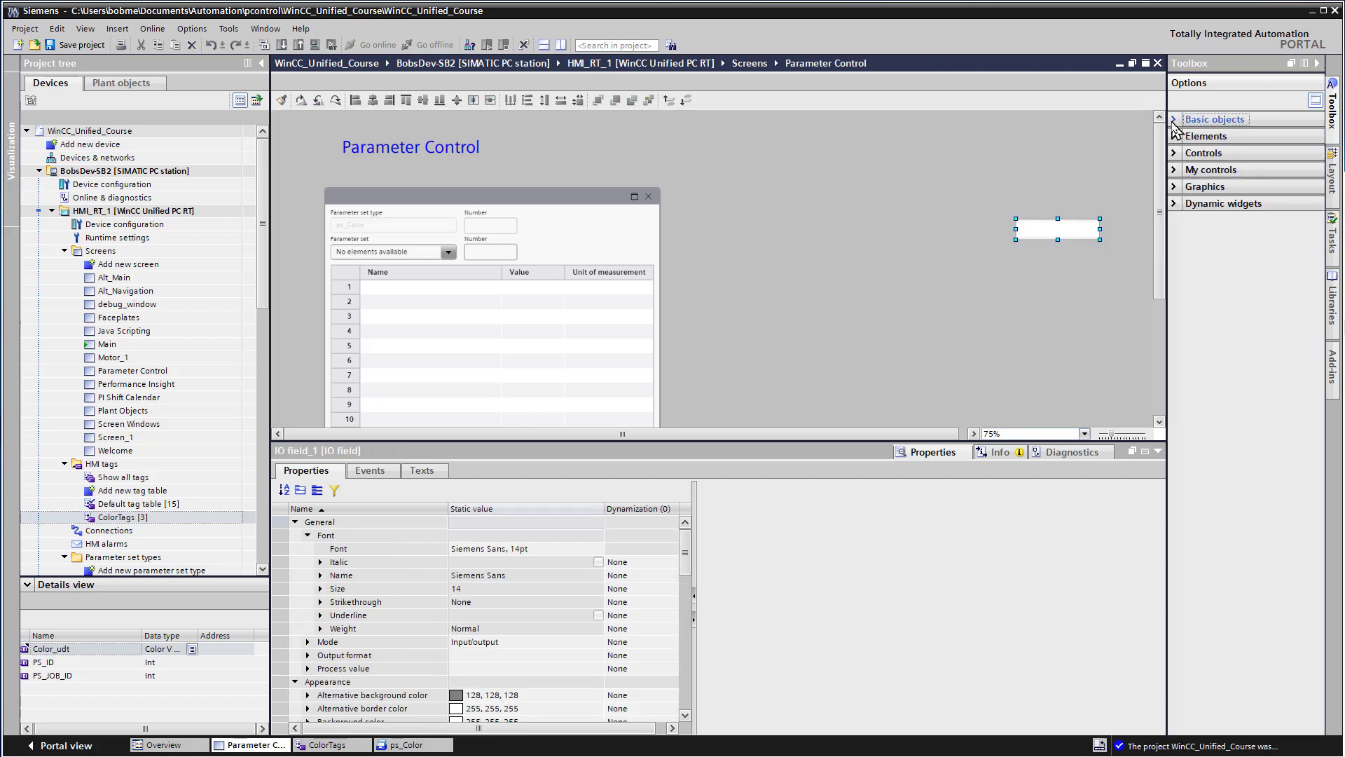
{"action": "left_click", "coordinate": [1176, 120]}
{"action": "left_click_drag", "start_coordinate": [1194, 406], "coordinate": [915, 223]}
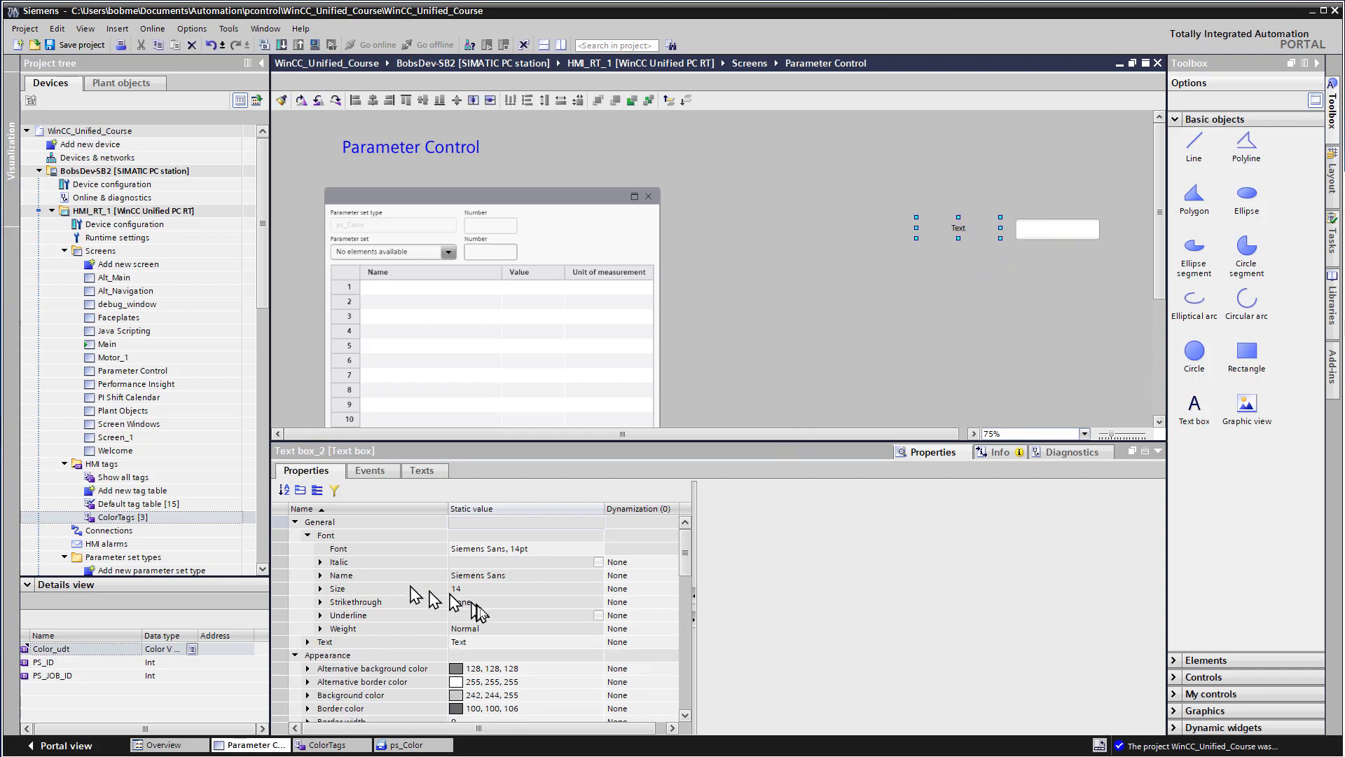
{"action": "left_click", "coordinate": [463, 643]}
{"action": "left_click", "coordinate": [468, 642]}
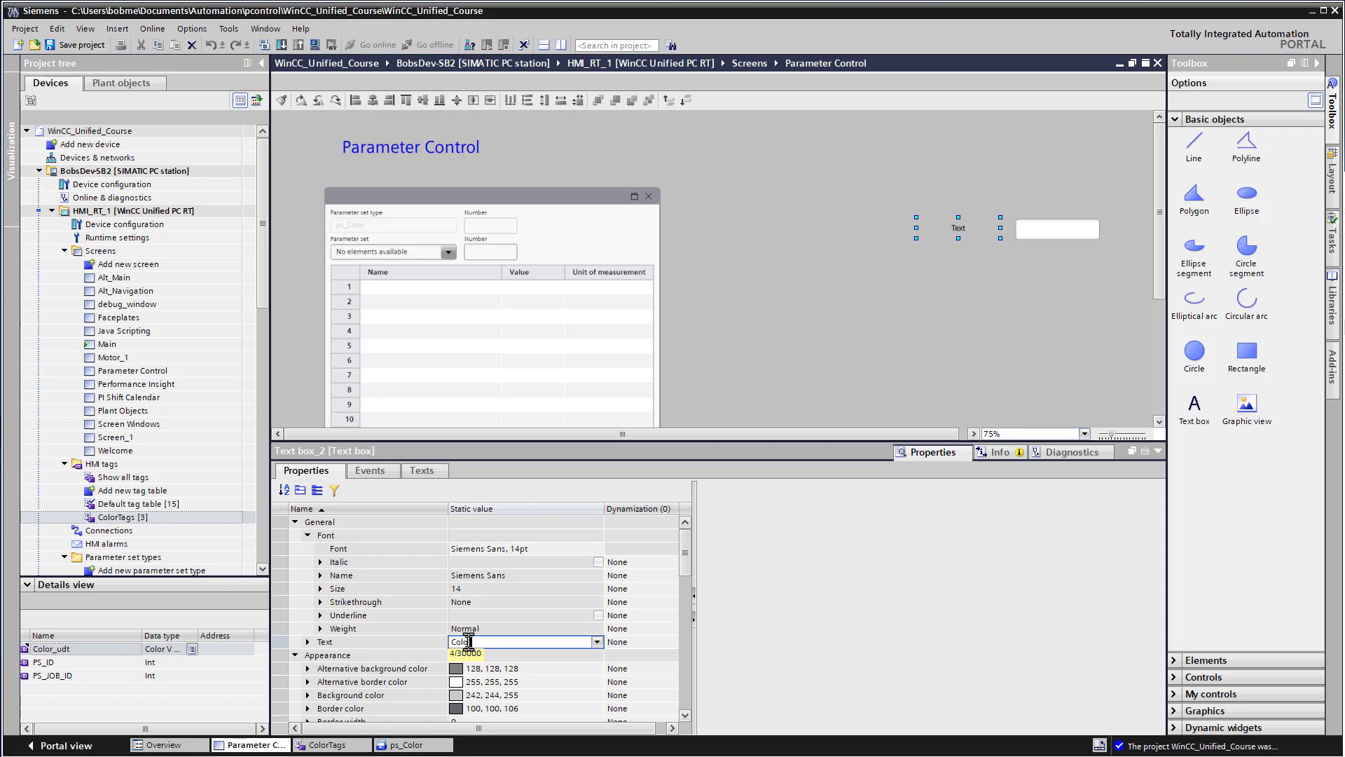
{"action": "key", "text": "Return"}
Step: Dynamize the IO field's process value with the tag Color_udt.Color_Name
{"action": "left_click", "coordinate": [1058, 230]}
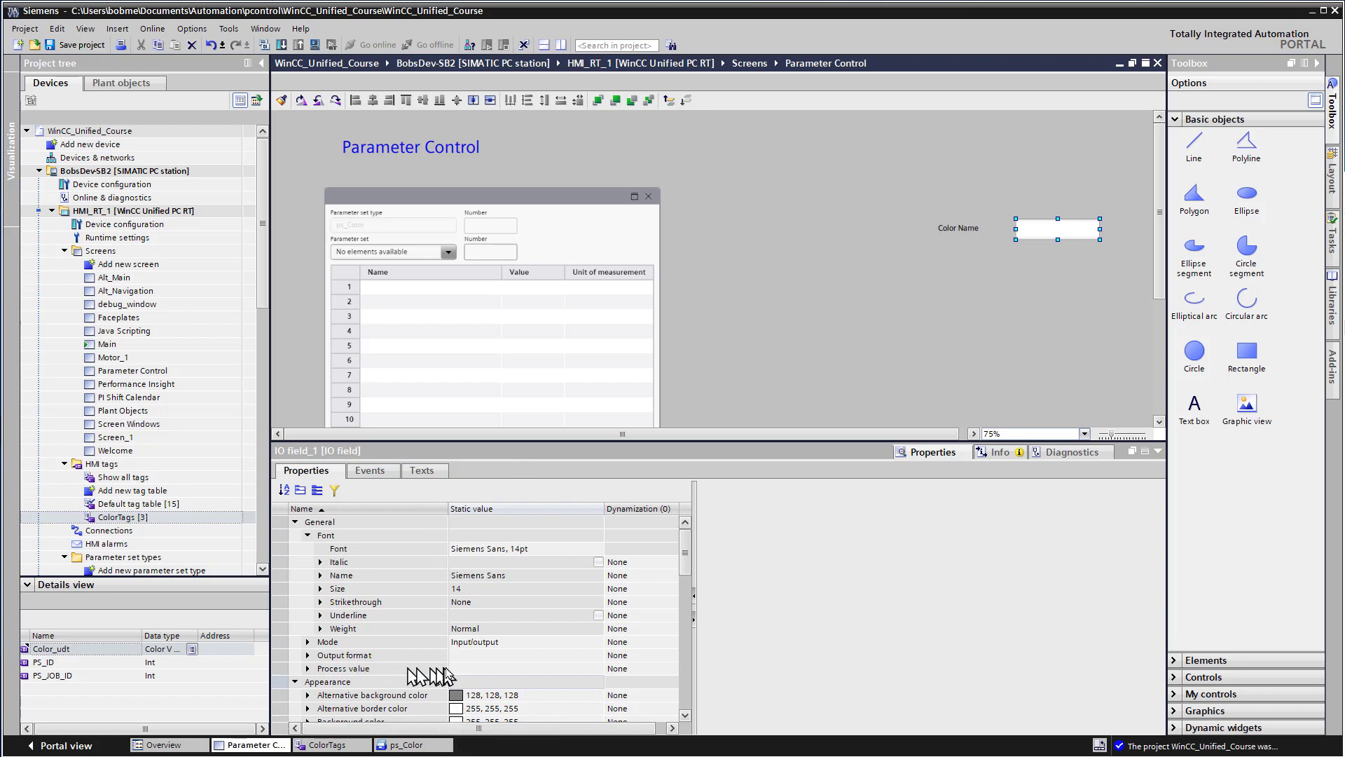
{"action": "left_click", "coordinate": [618, 670]}
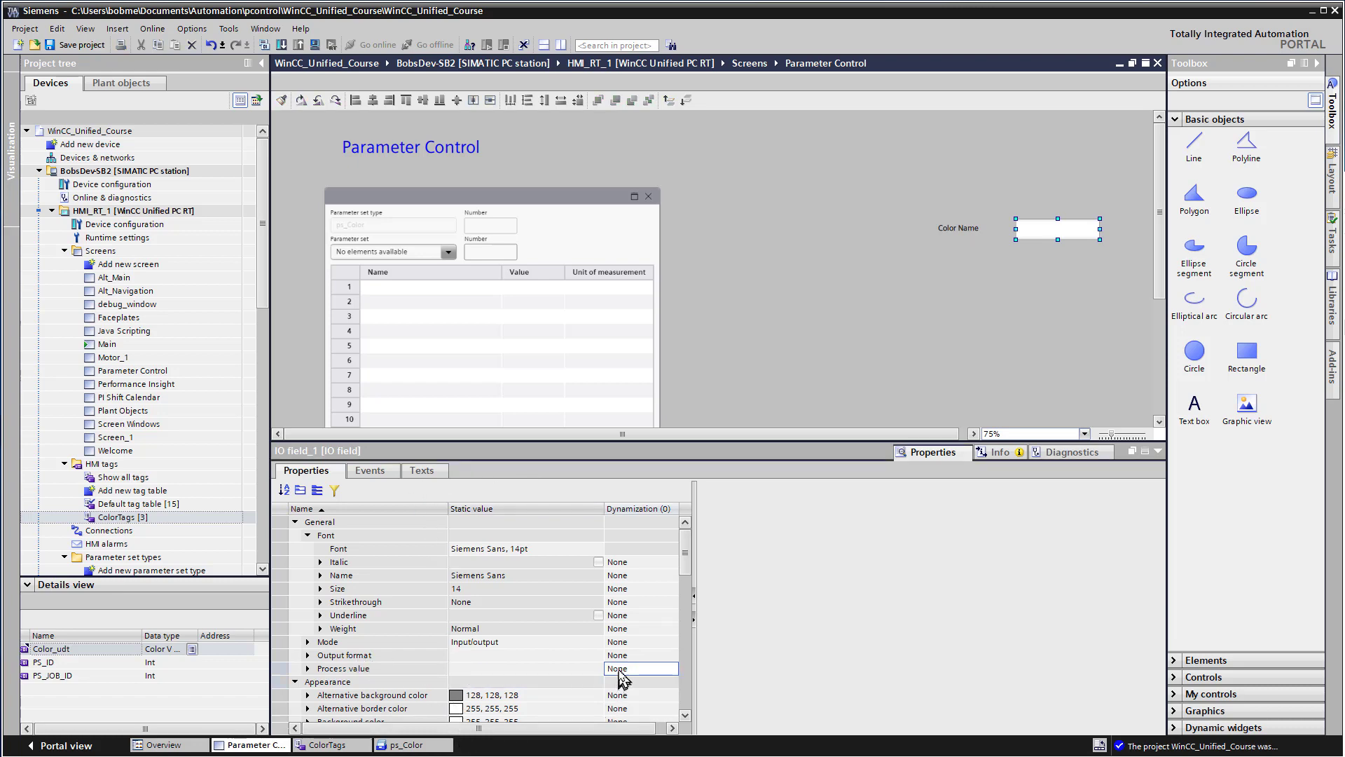
{"action": "left_click", "coordinate": [619, 671]}
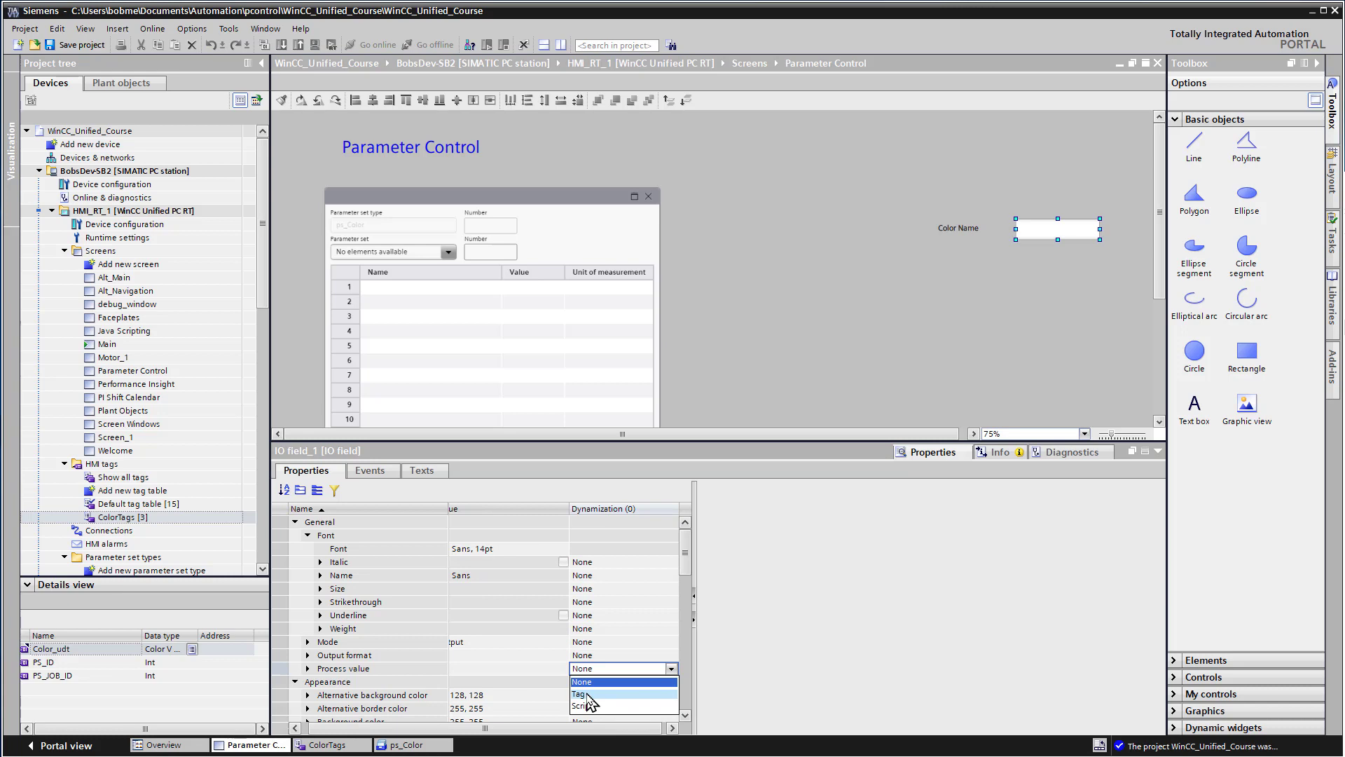
{"action": "left_click", "coordinate": [584, 694]}
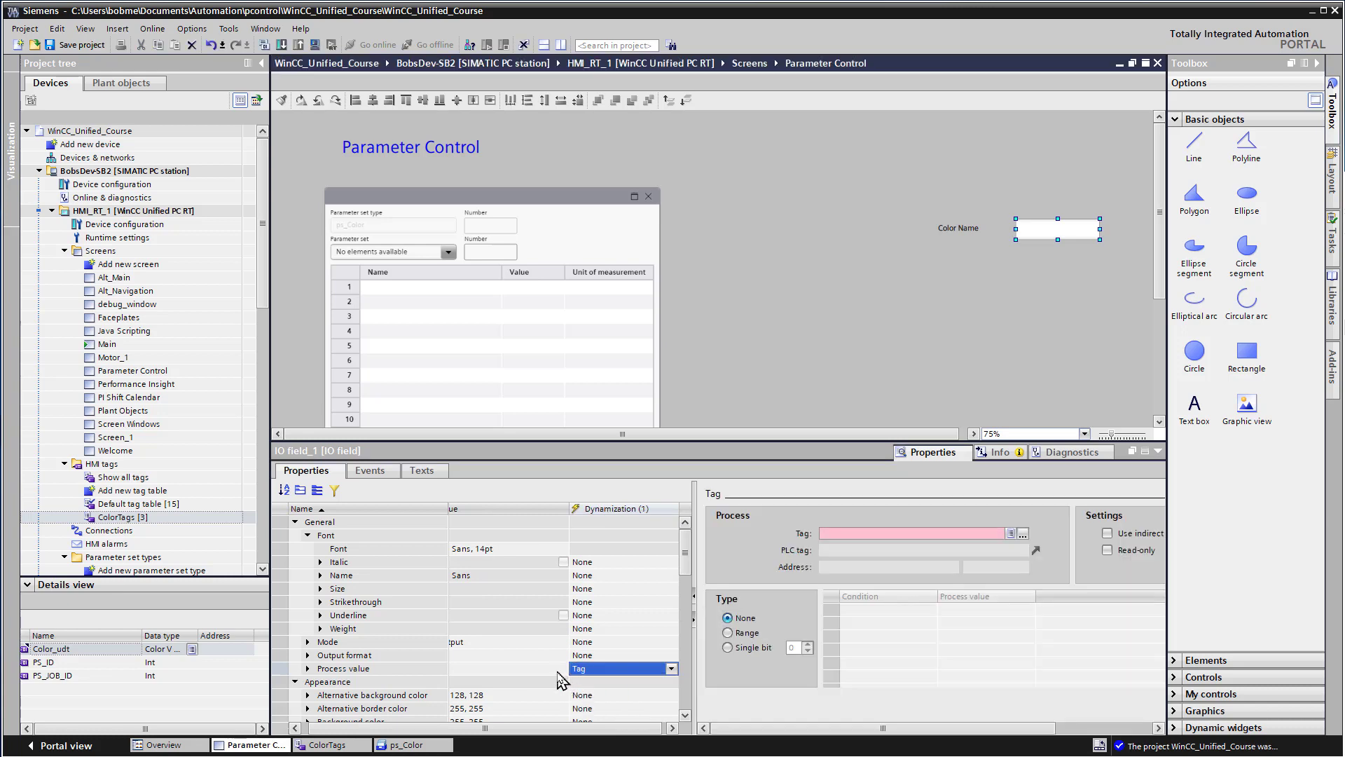
{"action": "left_click", "coordinate": [1023, 534]}
{"action": "left_click", "coordinate": [893, 610]}
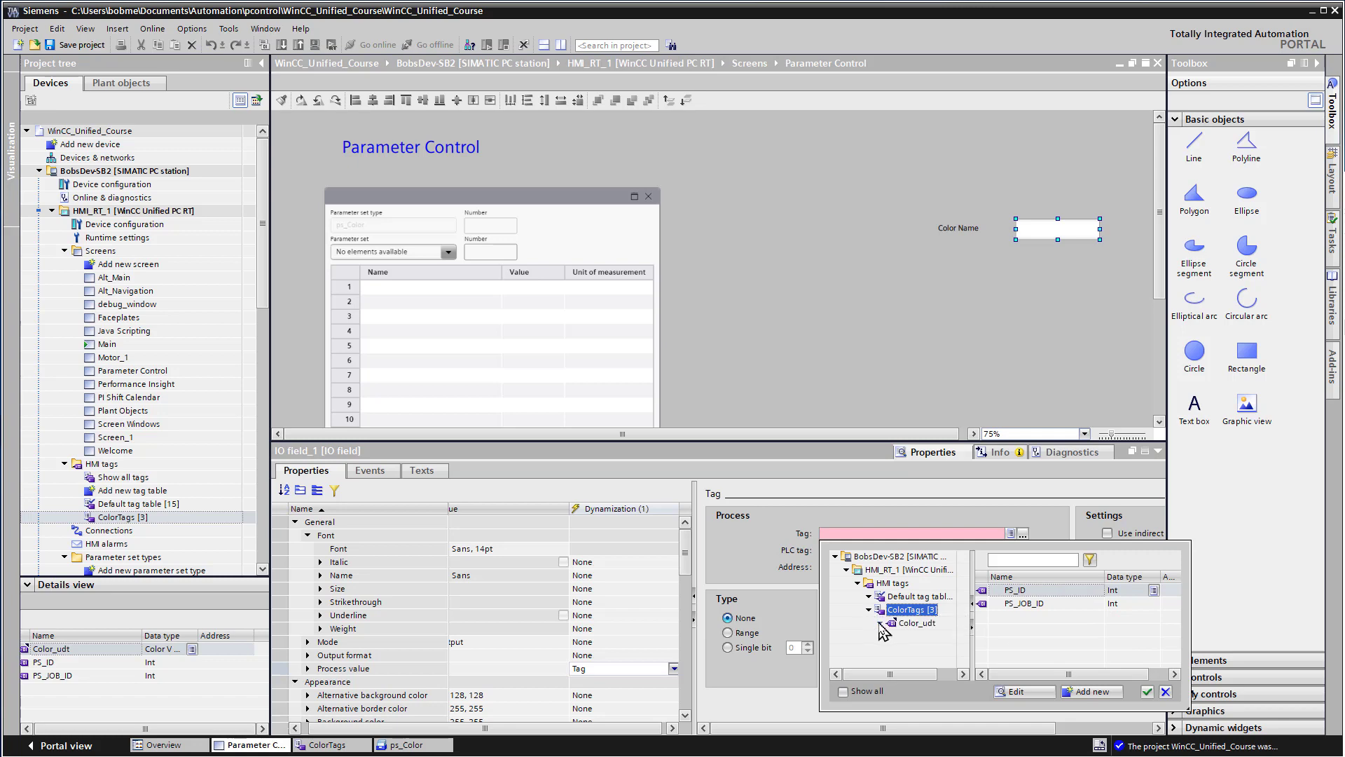
{"action": "left_click", "coordinate": [911, 623]}
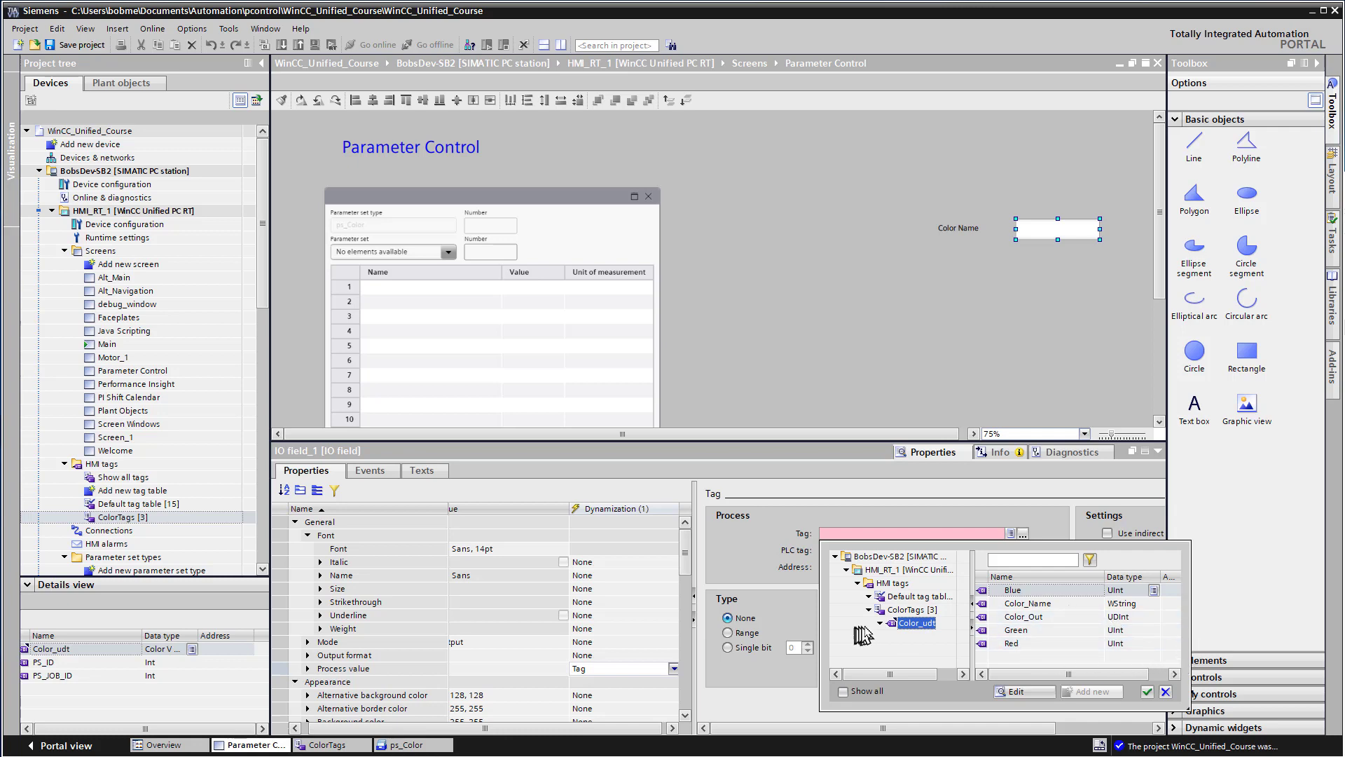
{"action": "key", "text": "Escape"}
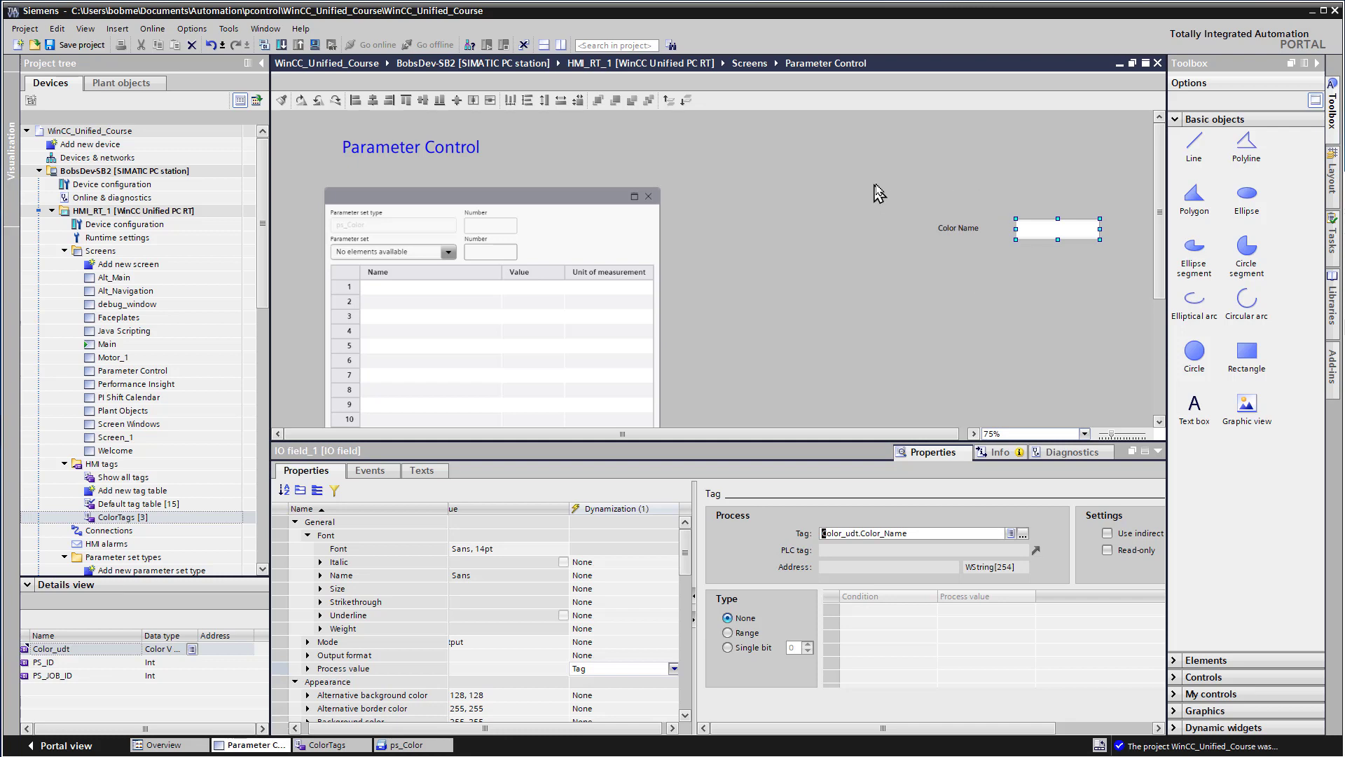
Step: Duplicate the Color Name label with its IO field and place the copy directly below as a second row
{"action": "left_click", "coordinate": [906, 203]}
{"action": "left_click_drag", "start_coordinate": [911, 203], "coordinate": [1126, 280]}
{"action": "key", "text": "ctrl+c"}
{"action": "key", "text": "ctrl+v"}
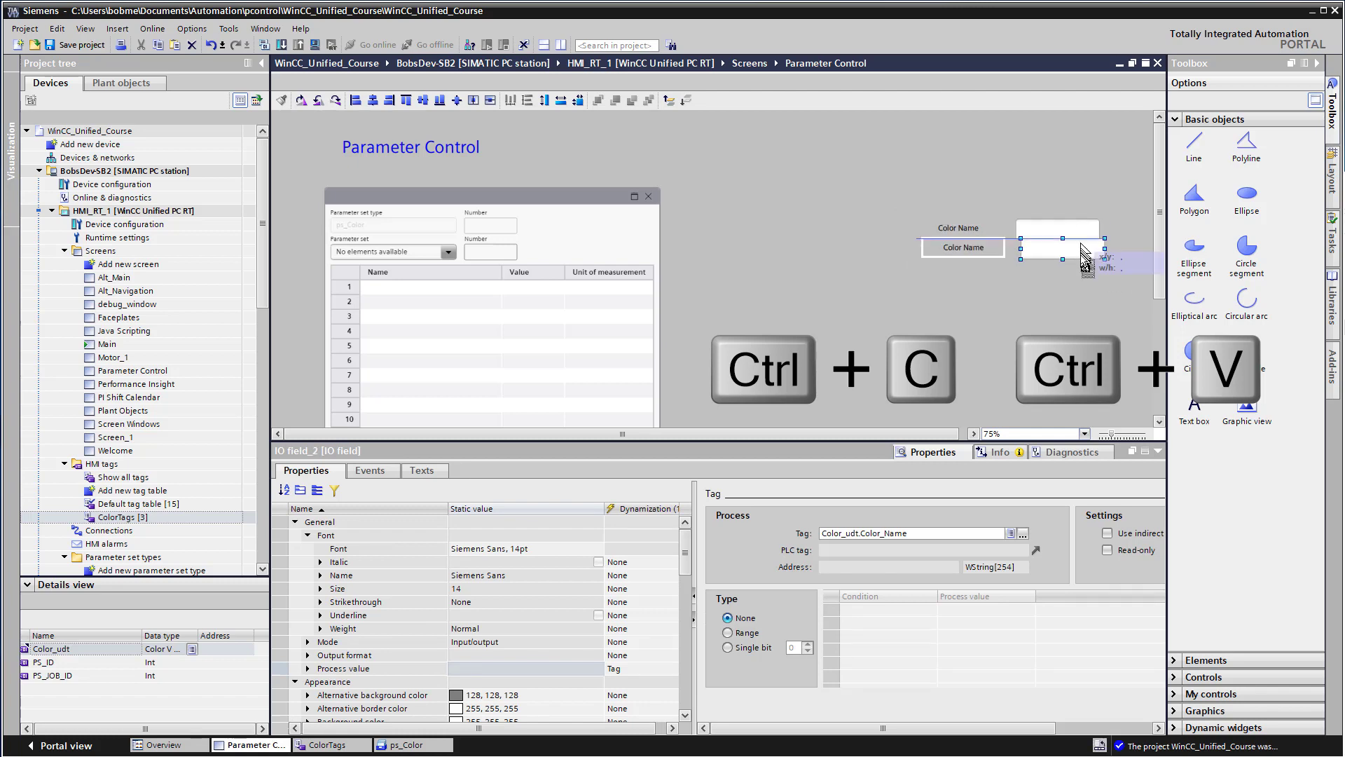
{"action": "left_click", "coordinate": [1082, 264]}
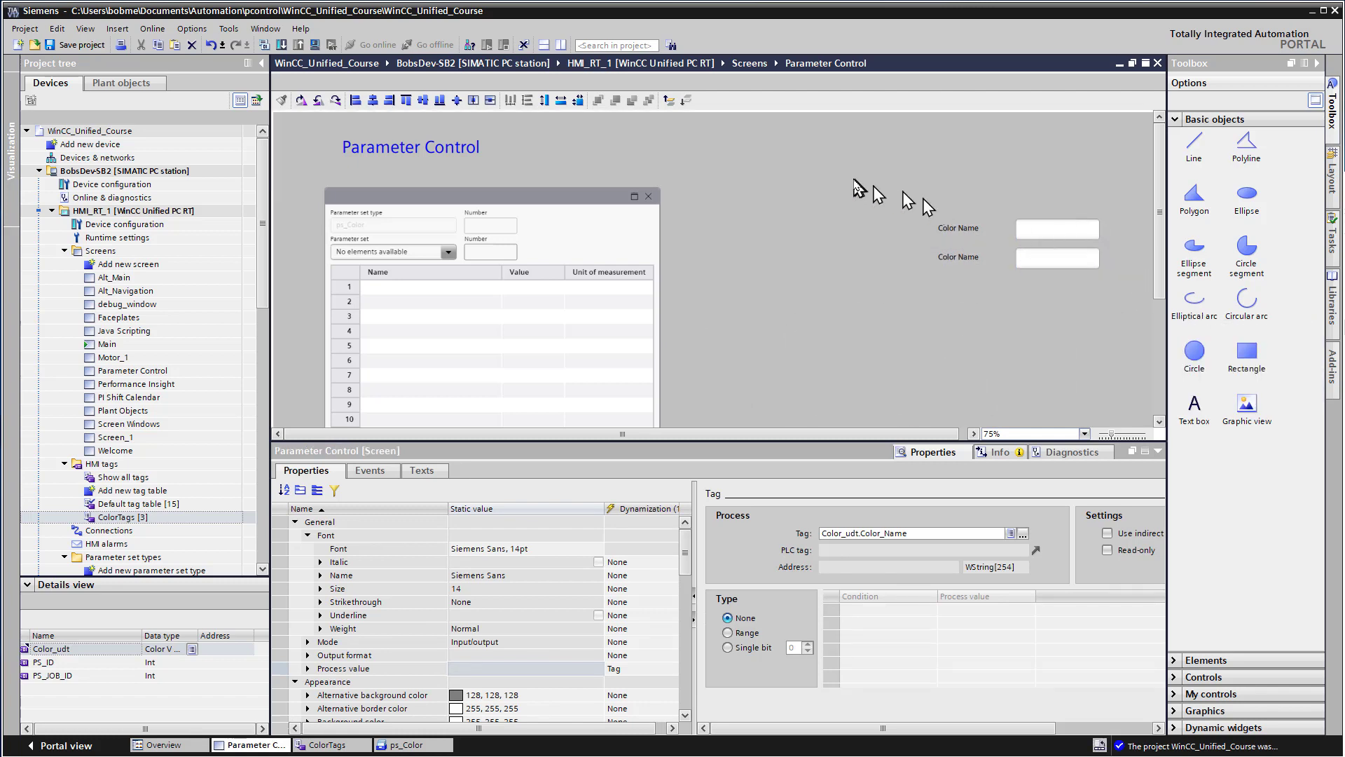
Step: Duplicate both label and IO field rows and place the copies below as the third and fourth rows
{"action": "left_click", "coordinate": [871, 195]}
{"action": "left_click", "coordinate": [1058, 229]}
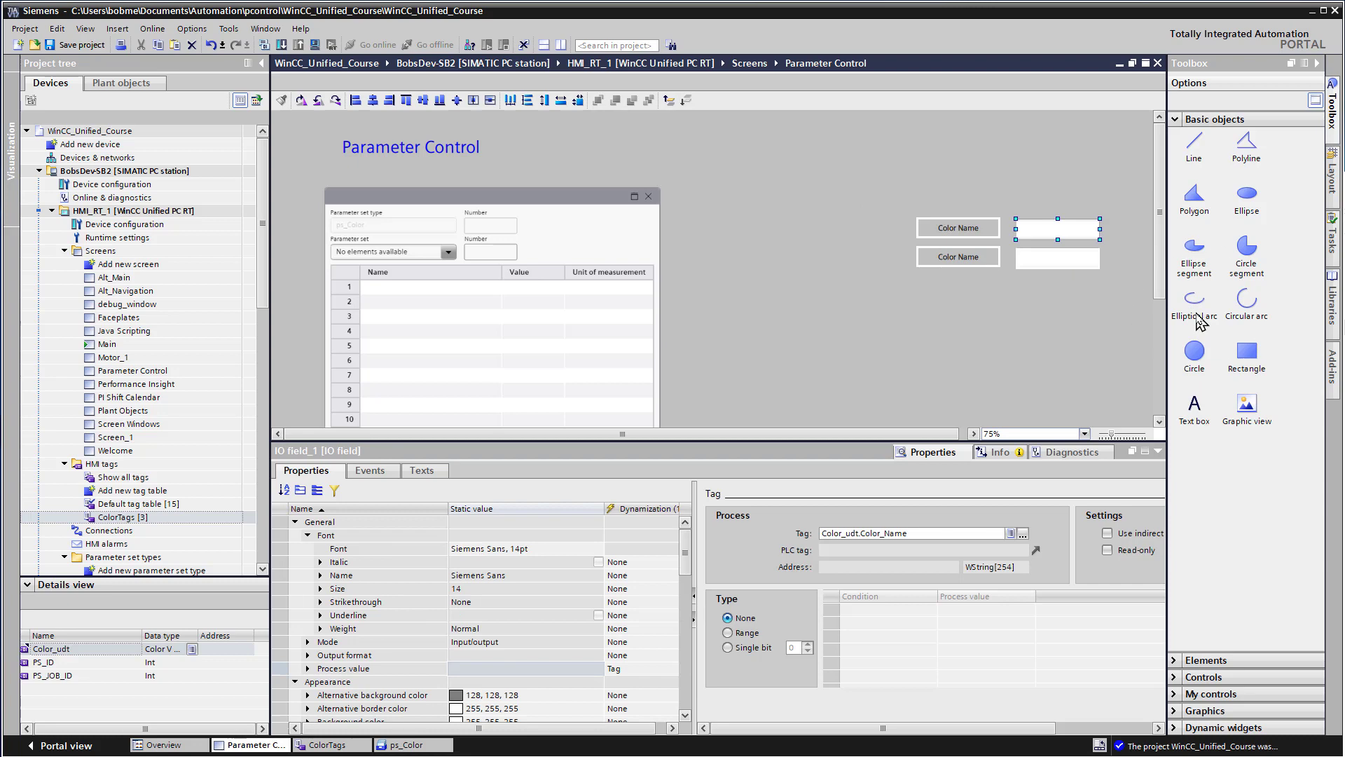
{"action": "left_click_drag", "start_coordinate": [962, 275], "coordinate": [957, 322]}
Step: Duplicate the fourth label and IO field row and place the copy below it as a fifth row
{"action": "left_click_drag", "start_coordinate": [1135, 354], "coordinate": [862, 312]}
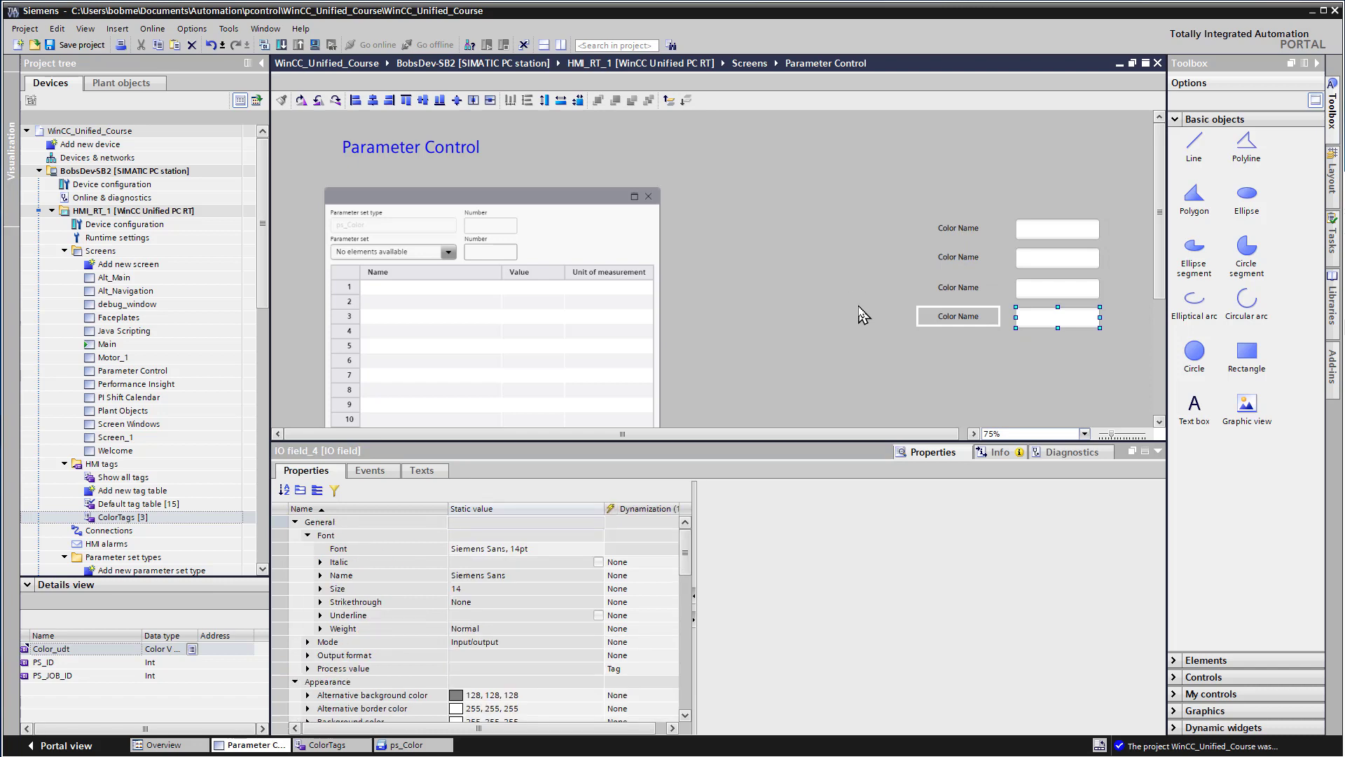
{"action": "key", "text": "ctrl+c"}
{"action": "key", "text": "ctrl+v"}
{"action": "left_click_drag", "start_coordinate": [956, 322], "coordinate": [955, 357]}
{"action": "left_click", "coordinate": [872, 300]}
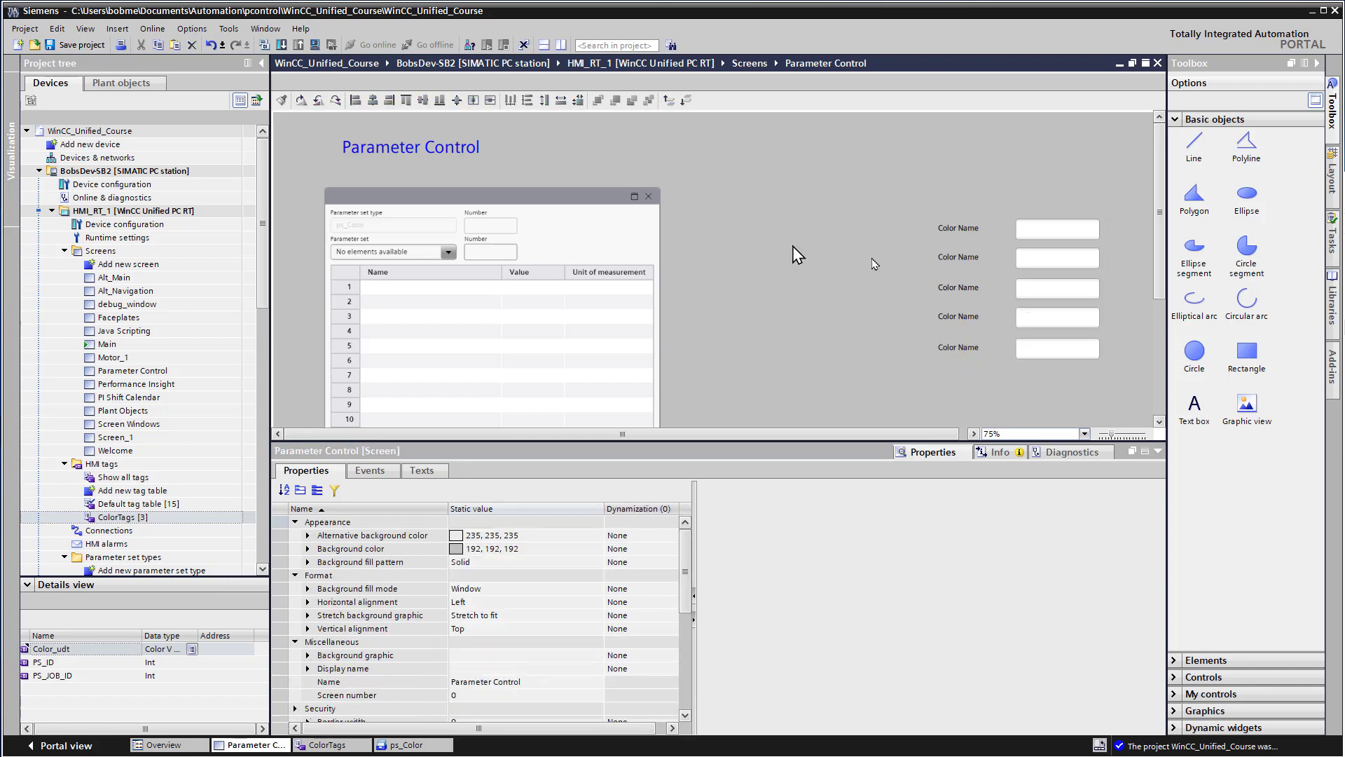
Step: Set the second row's label text to Red and the third row's to Green
{"action": "left_click", "coordinate": [946, 252]}
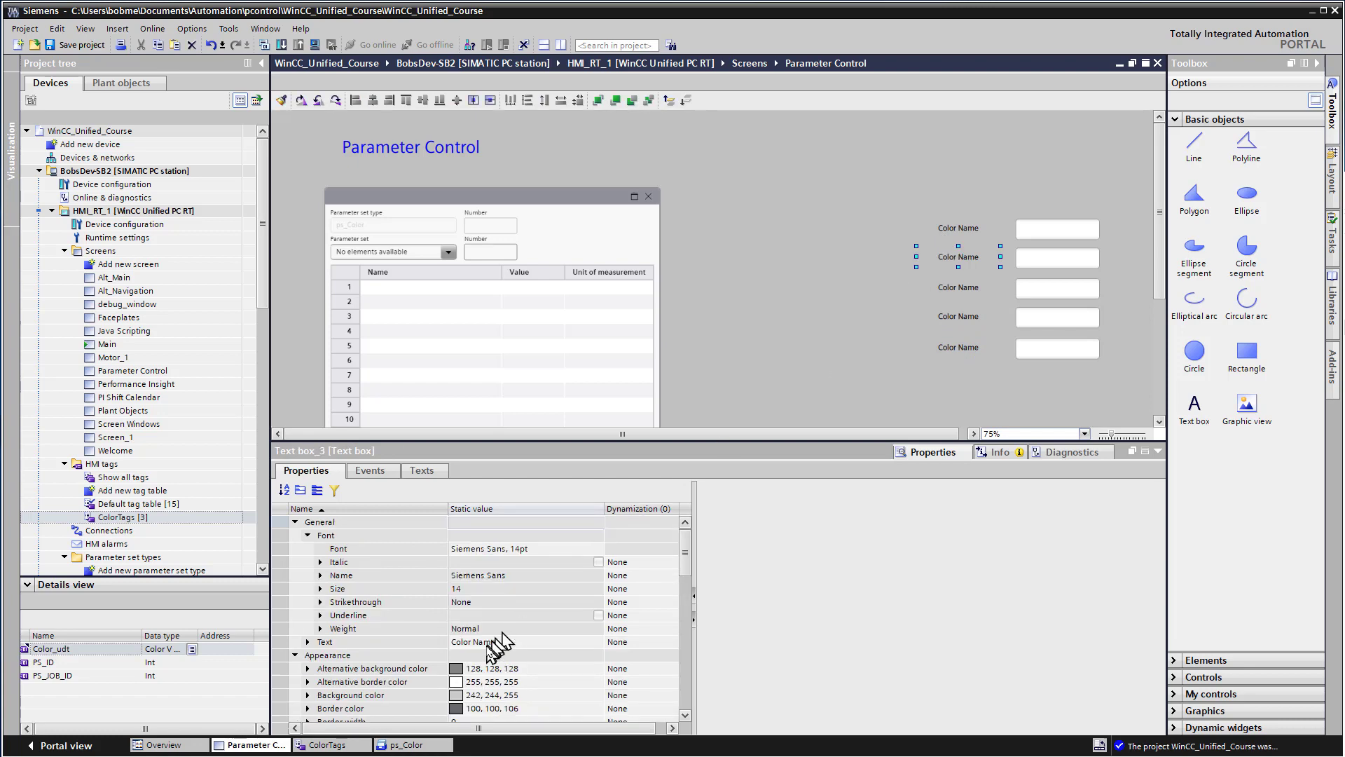
{"action": "left_click", "coordinate": [486, 643]}
{"action": "type", "text": "Red"}
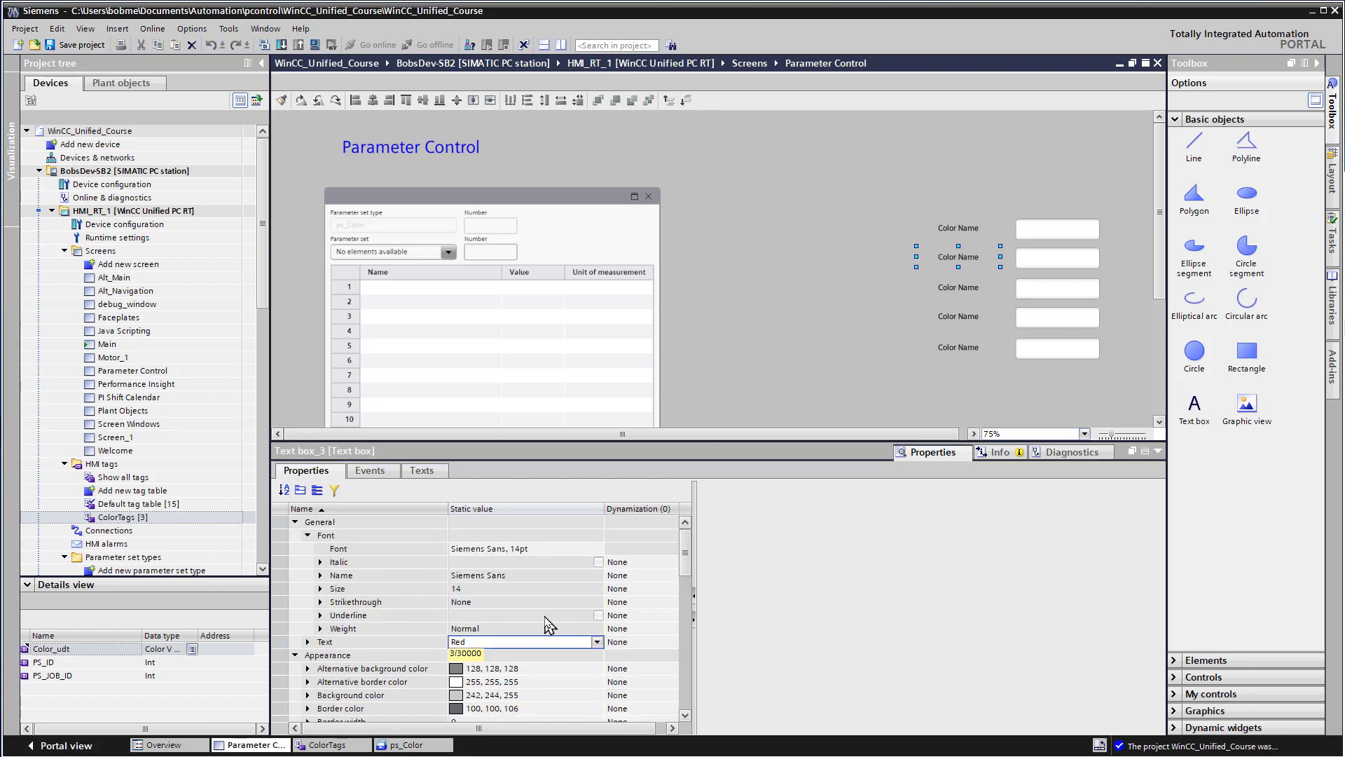
{"action": "left_click", "coordinate": [961, 288]}
{"action": "left_click", "coordinate": [487, 643]}
{"action": "type", "text": "Green"}
{"action": "key", "text": "Return"}
Step: Set the fourth row's label text to Blue and the fifth row's to Color Out
{"action": "left_click", "coordinate": [939, 314]}
{"action": "left_click", "coordinate": [483, 642]}
{"action": "type", "text": "Blue"}
{"action": "key", "text": "Return"}
{"action": "left_click", "coordinate": [958, 346]}
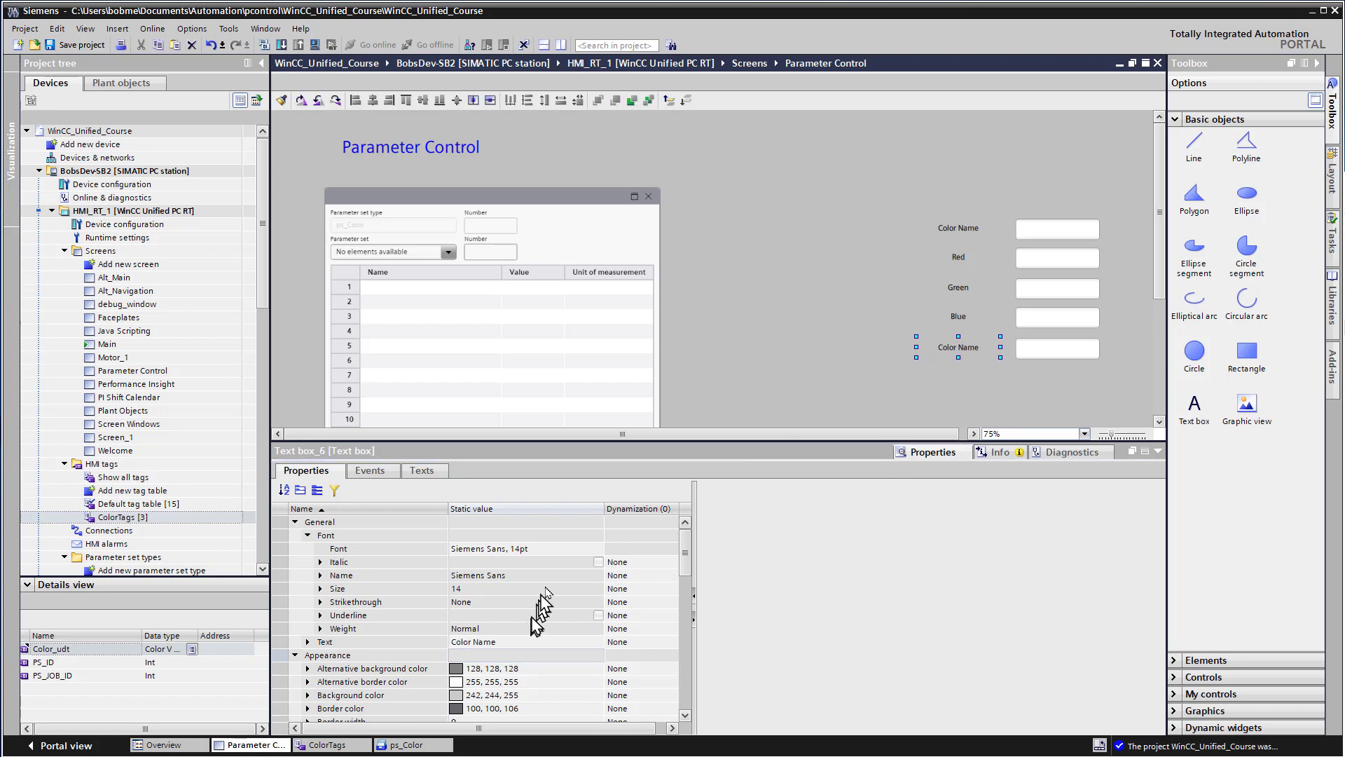
{"action": "left_click", "coordinate": [479, 642]}
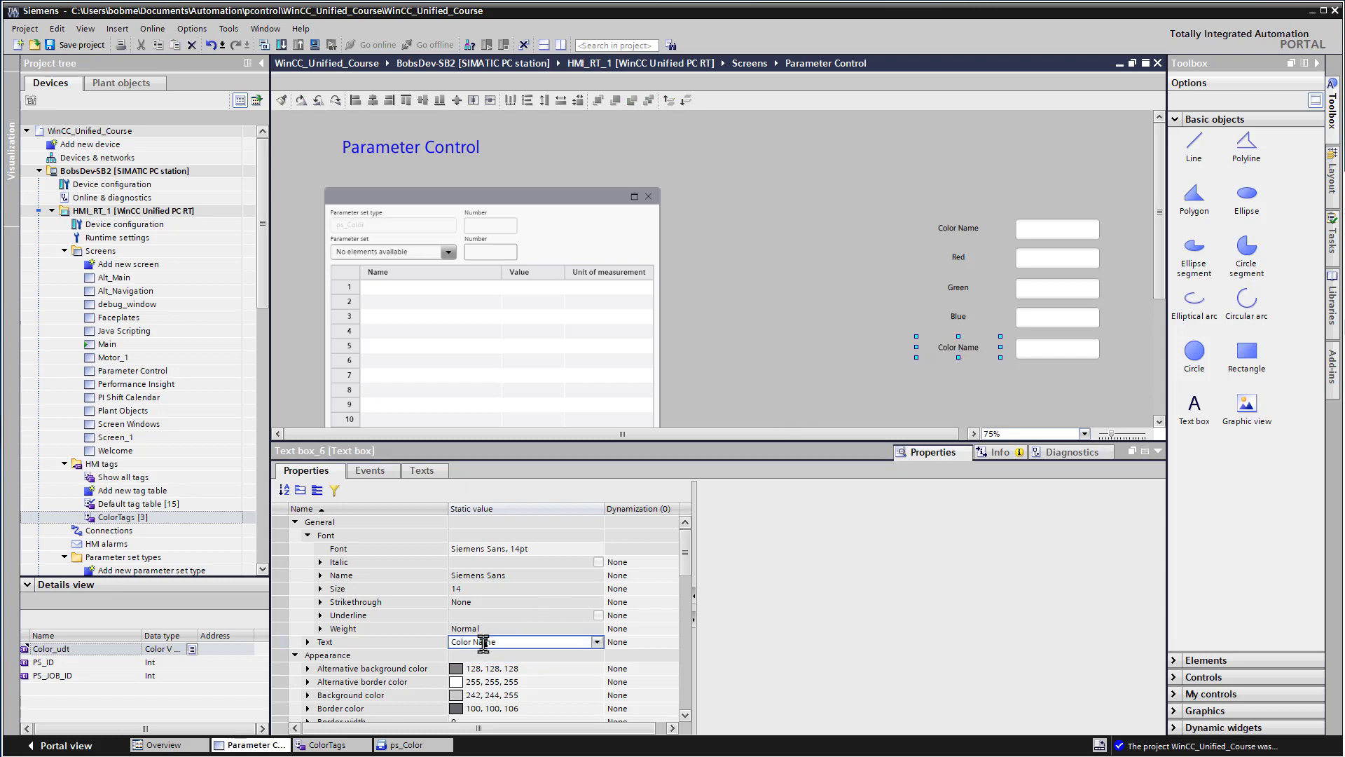
{"action": "type", "text": "Out"}
{"action": "key", "text": "Return"}
Step: Link the Red IO field's process value to Color_udt.Red and the Green IO field's to Color_udt.Green
{"action": "left_click", "coordinate": [1028, 259]}
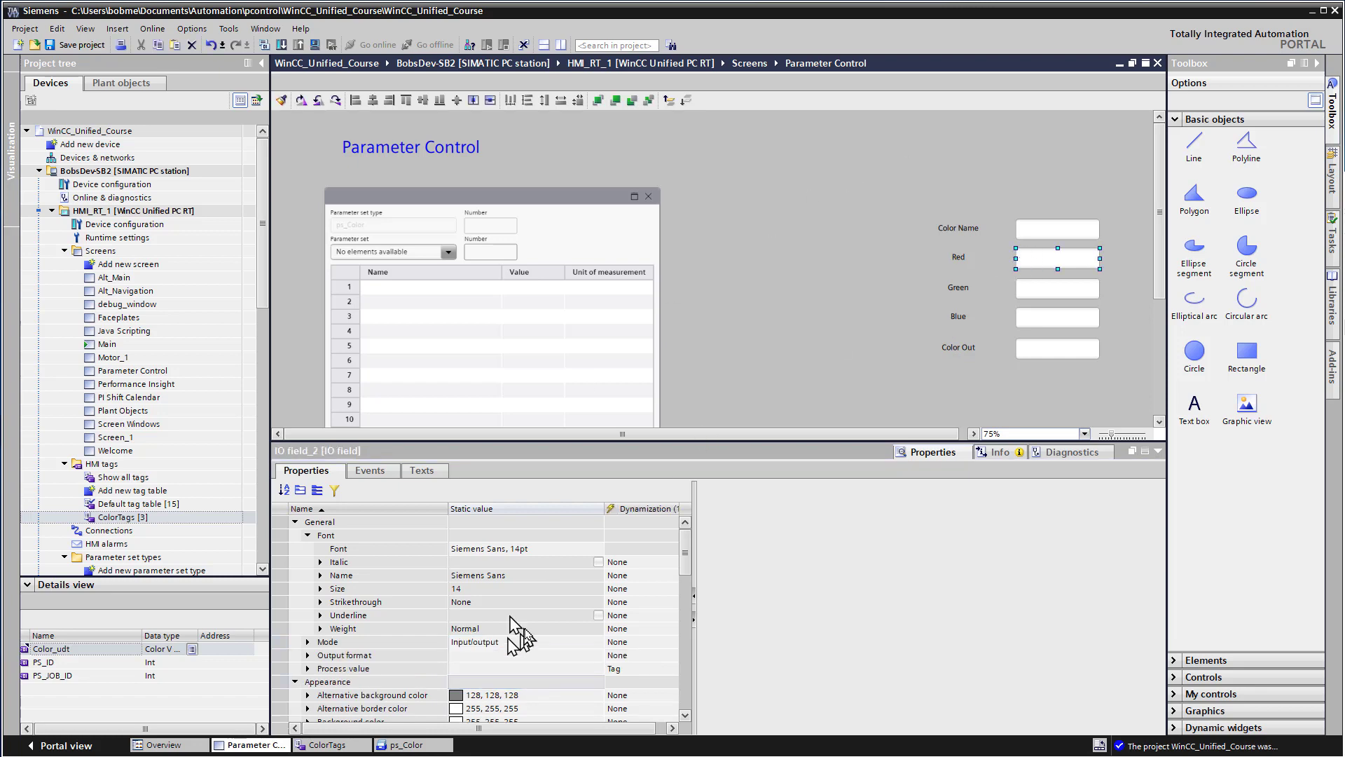
{"action": "left_click", "coordinate": [585, 669]}
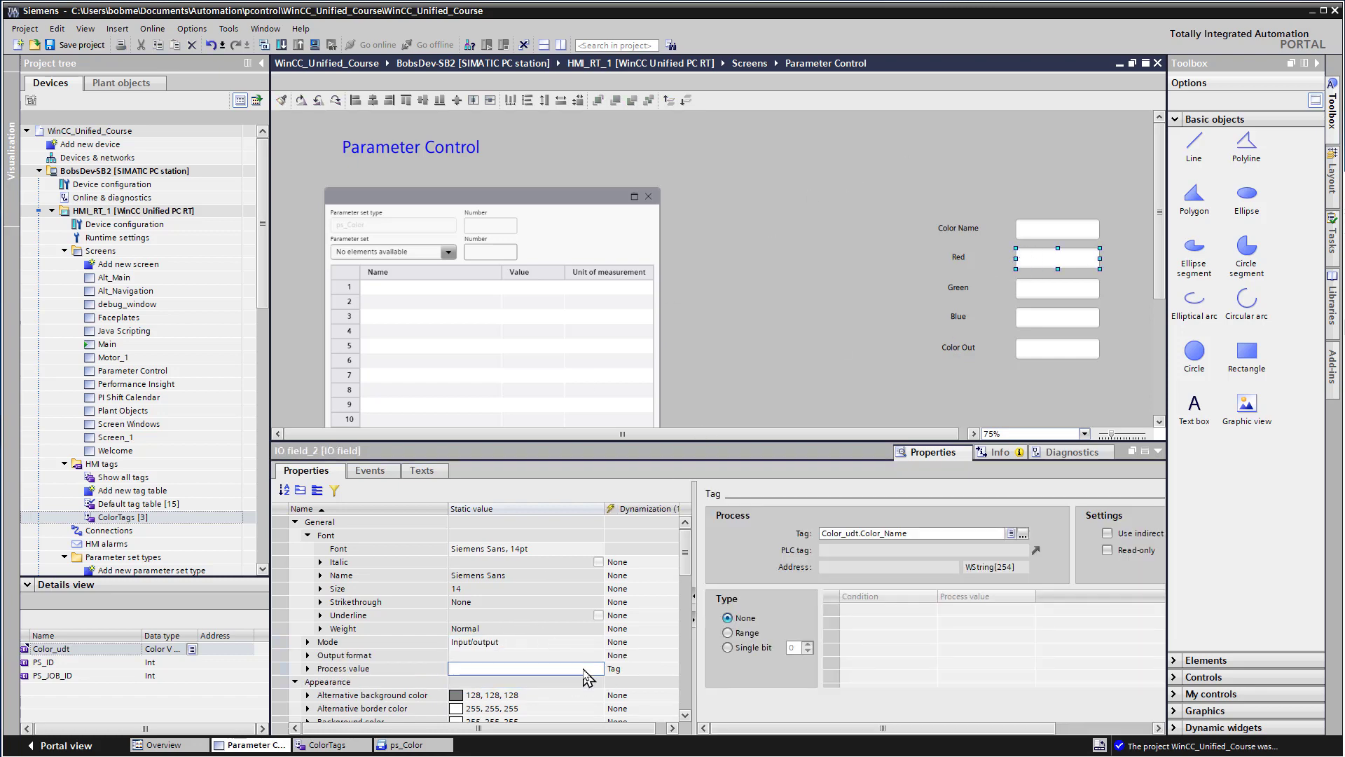
{"action": "left_click", "coordinate": [1021, 534]}
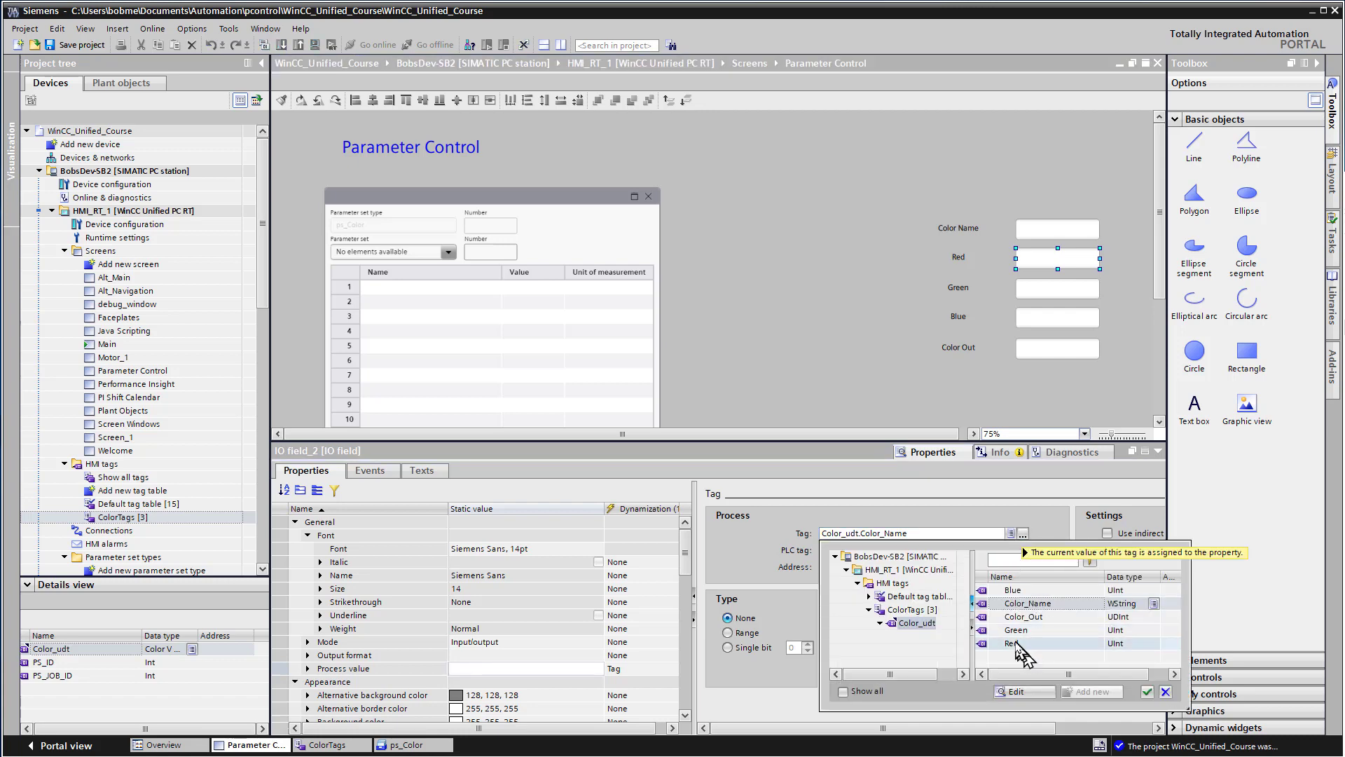
{"action": "double_click", "coordinate": [1016, 645]}
{"action": "left_click", "coordinate": [1037, 288]}
{"action": "left_click", "coordinate": [1023, 535]}
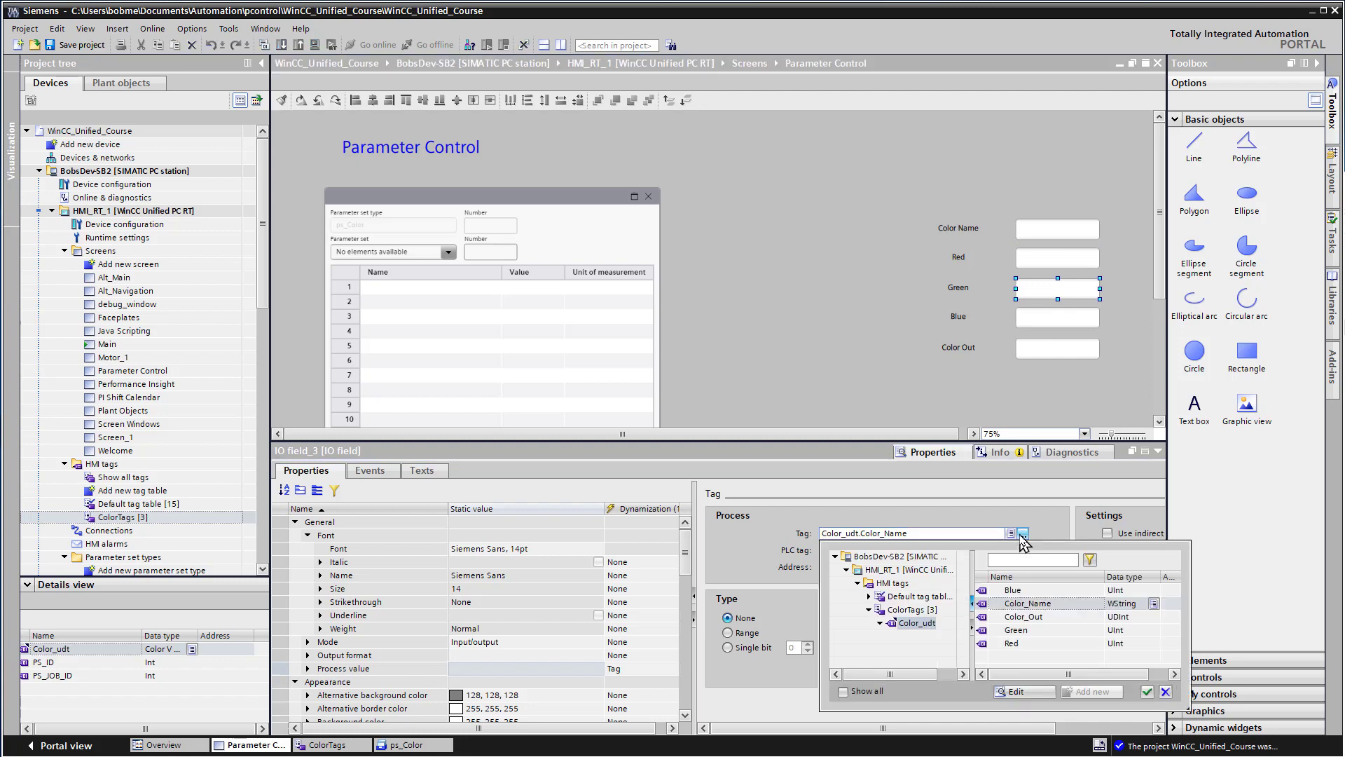
{"action": "double_click", "coordinate": [1019, 643]}
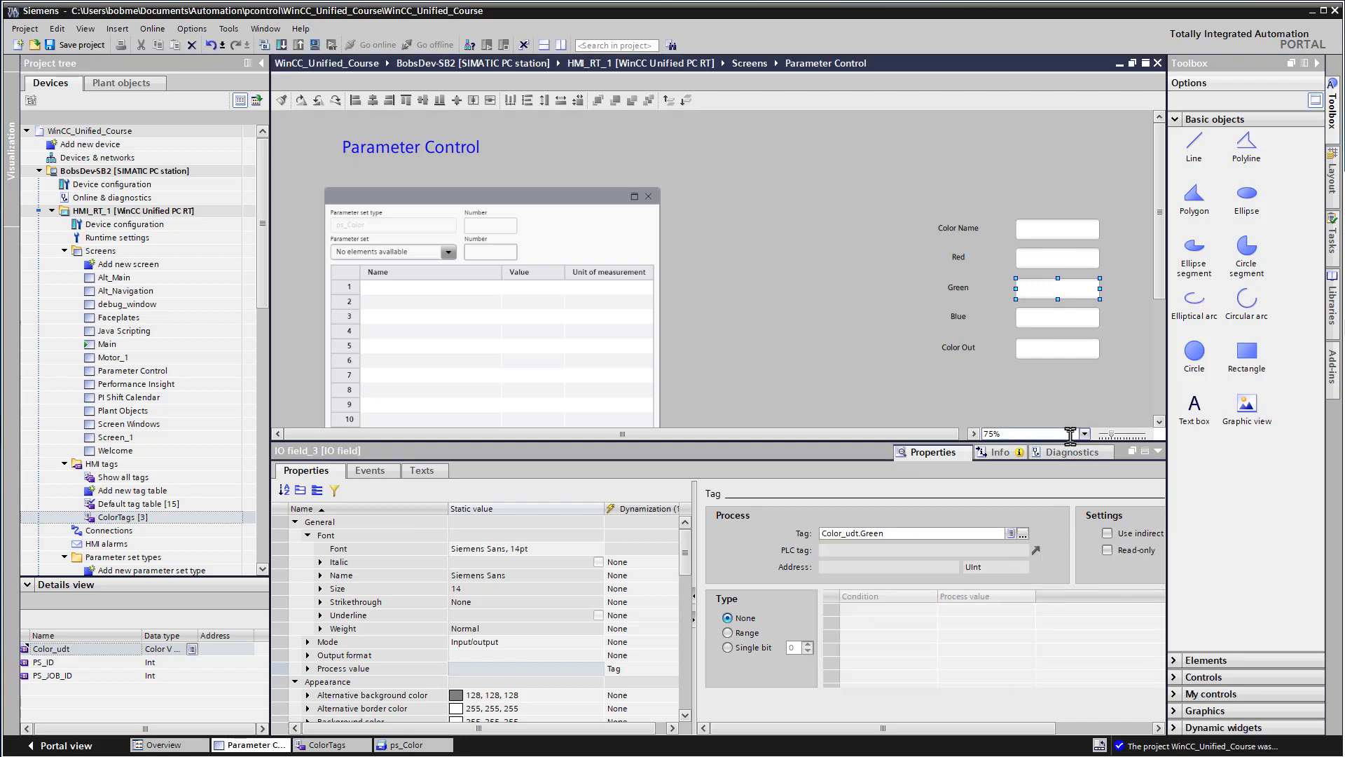
Step: Link the Blue IO field to Color_udt.Blue and the Color Out field to Color_udt.Color_Out, then save the project
{"action": "left_click", "coordinate": [1054, 327]}
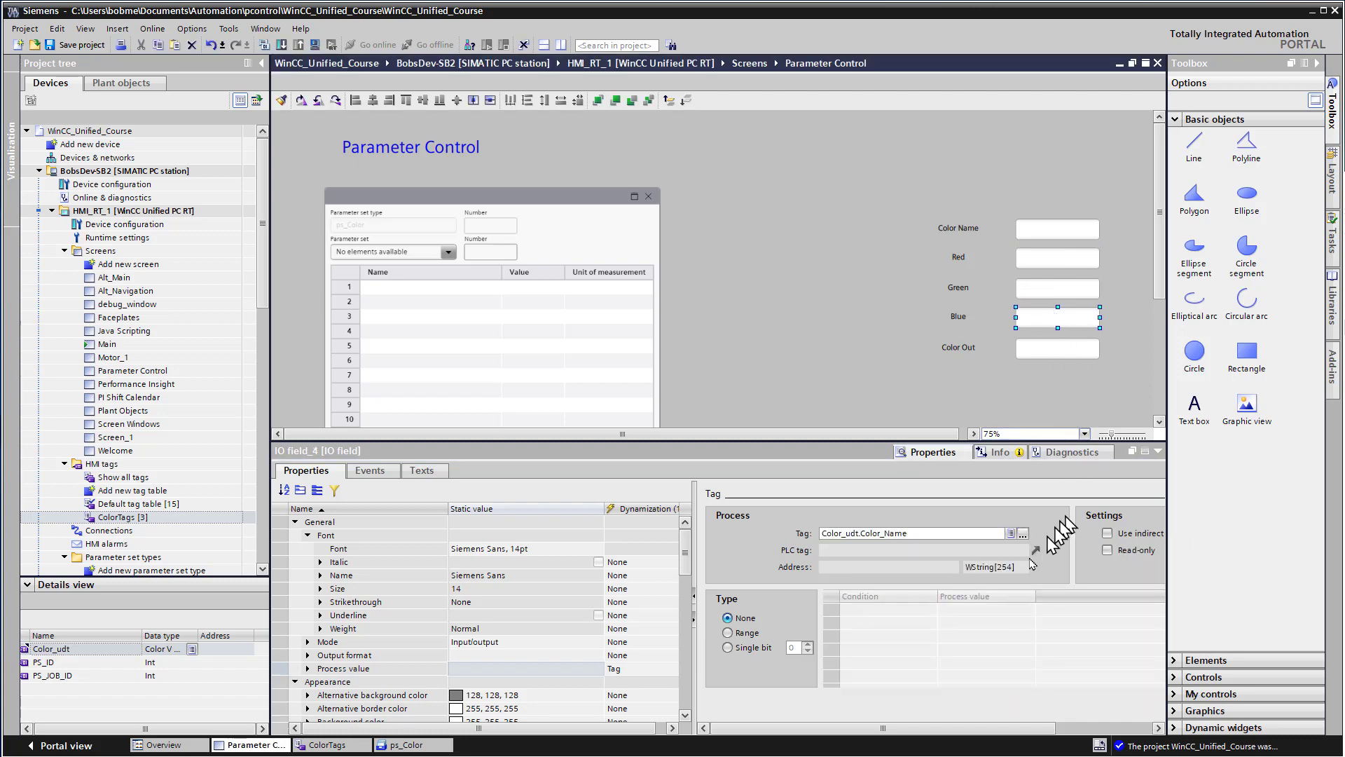
{"action": "left_click", "coordinate": [1023, 534]}
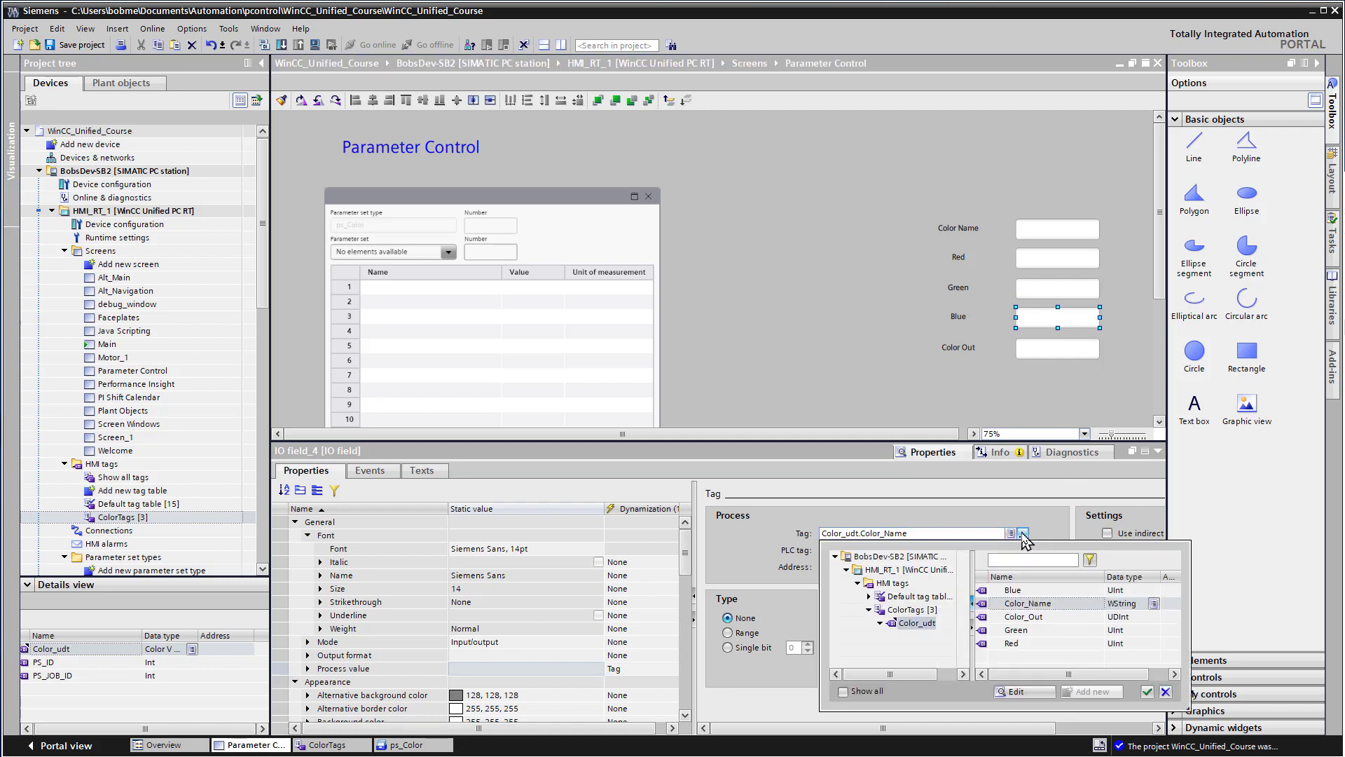
{"action": "double_click", "coordinate": [1009, 590]}
{"action": "left_click", "coordinate": [1037, 349]}
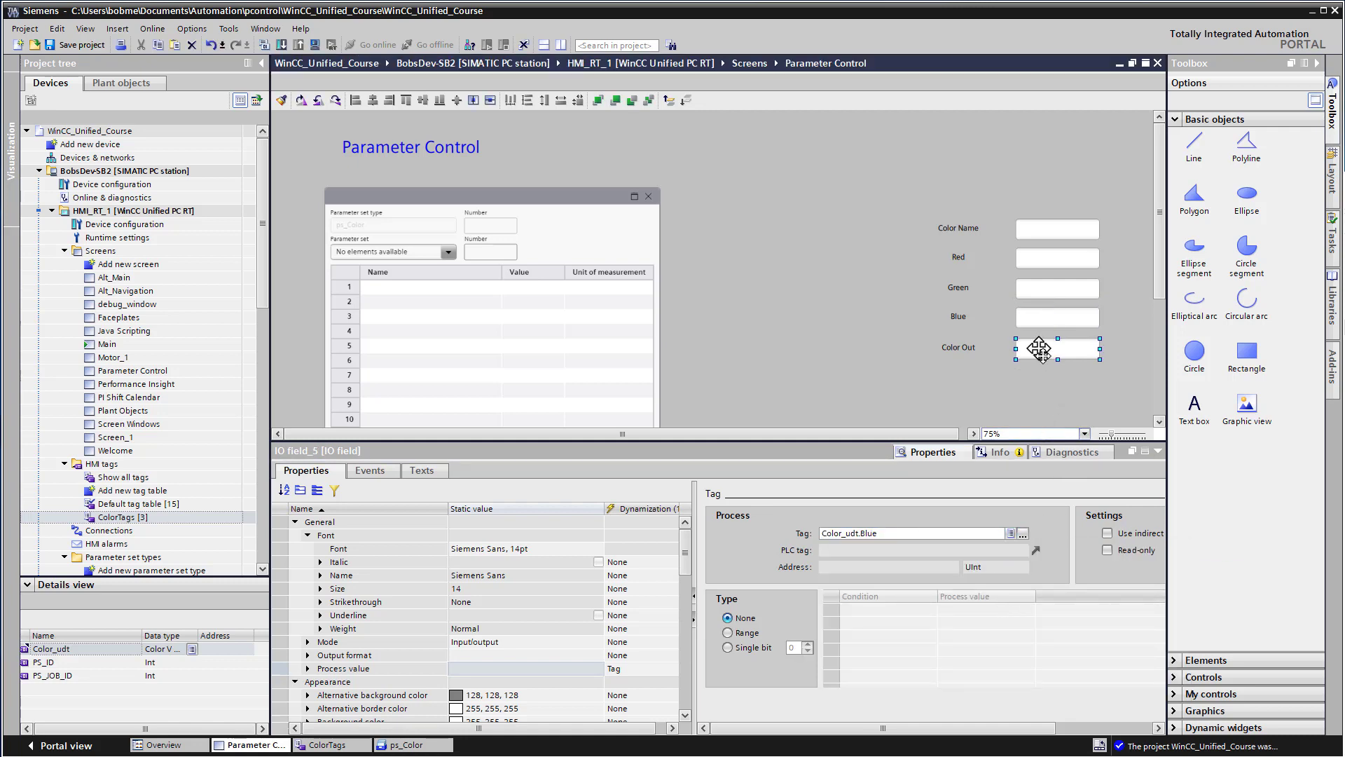
{"action": "left_click", "coordinate": [1023, 534]}
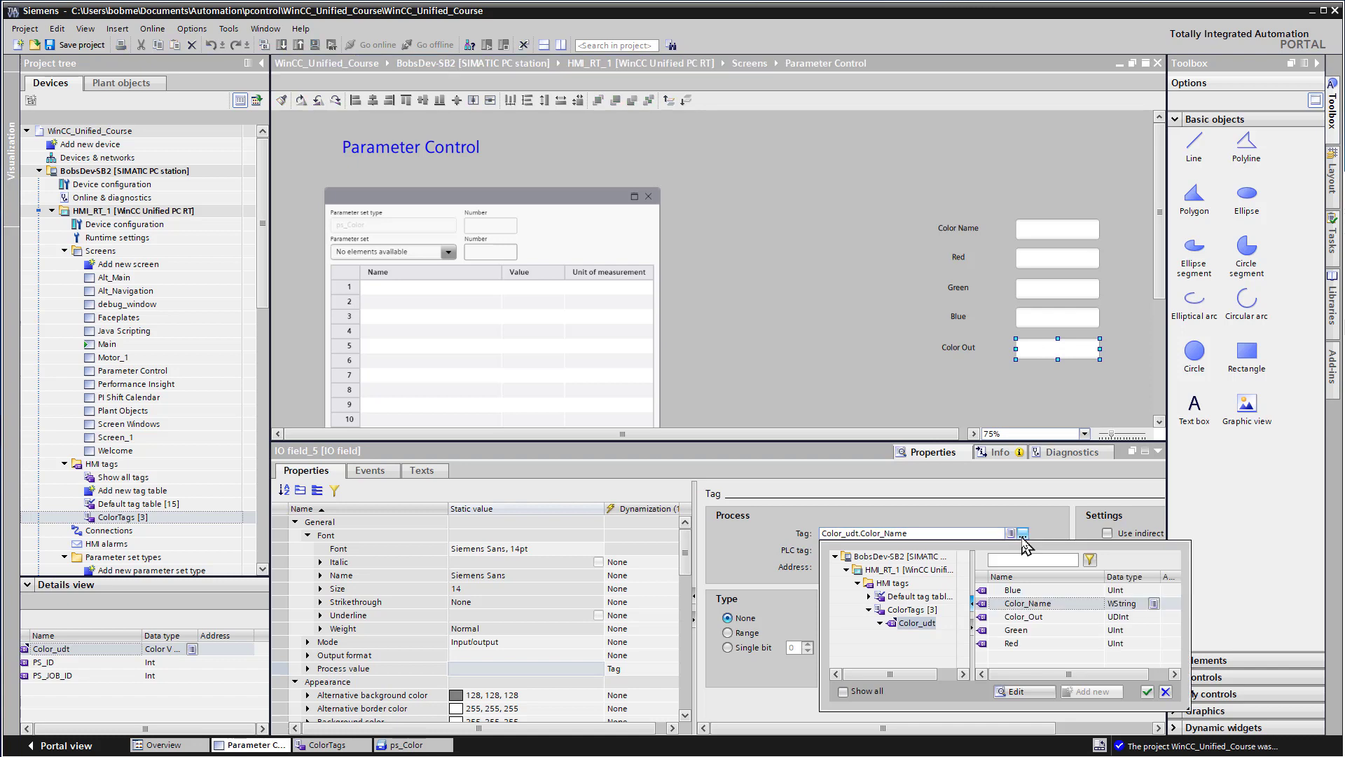
{"action": "double_click", "coordinate": [1043, 623]}
{"action": "left_click", "coordinate": [847, 283]}
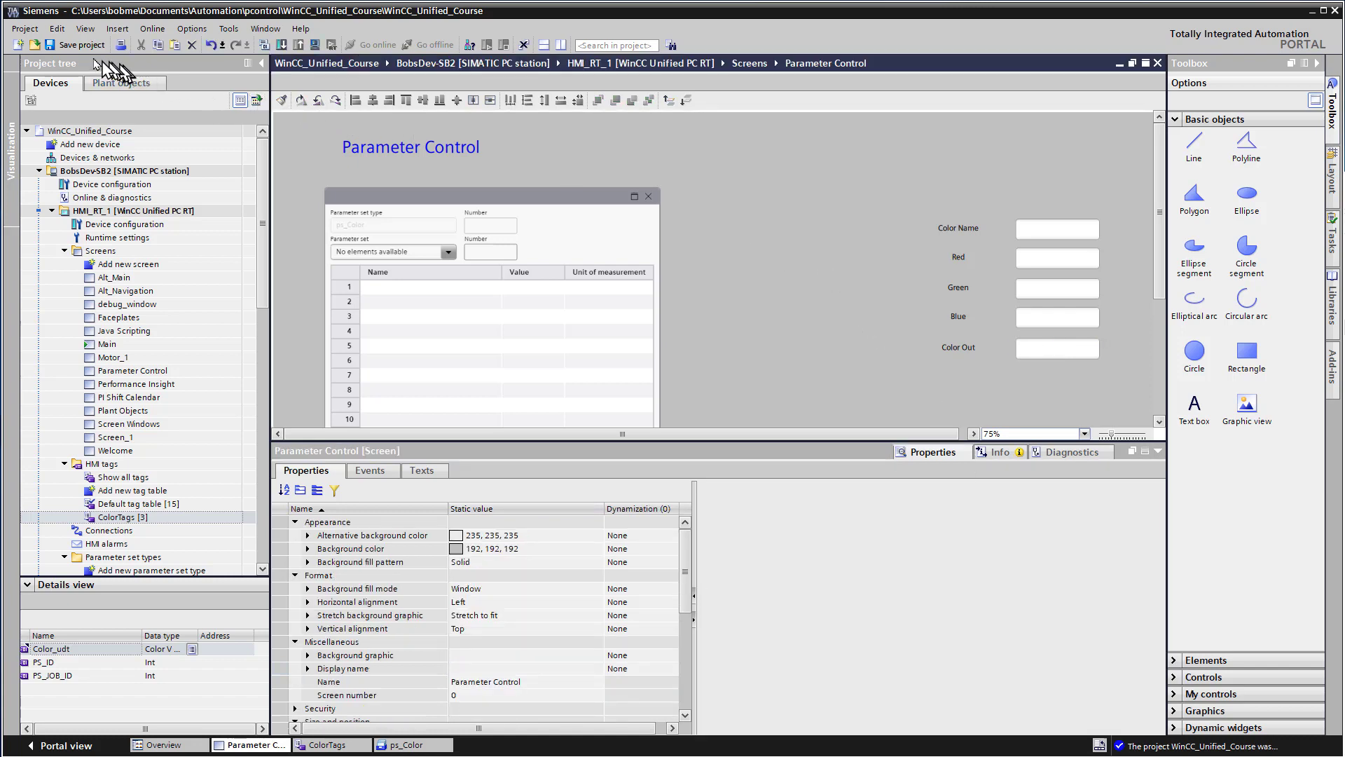
{"action": "left_click", "coordinate": [79, 45]}
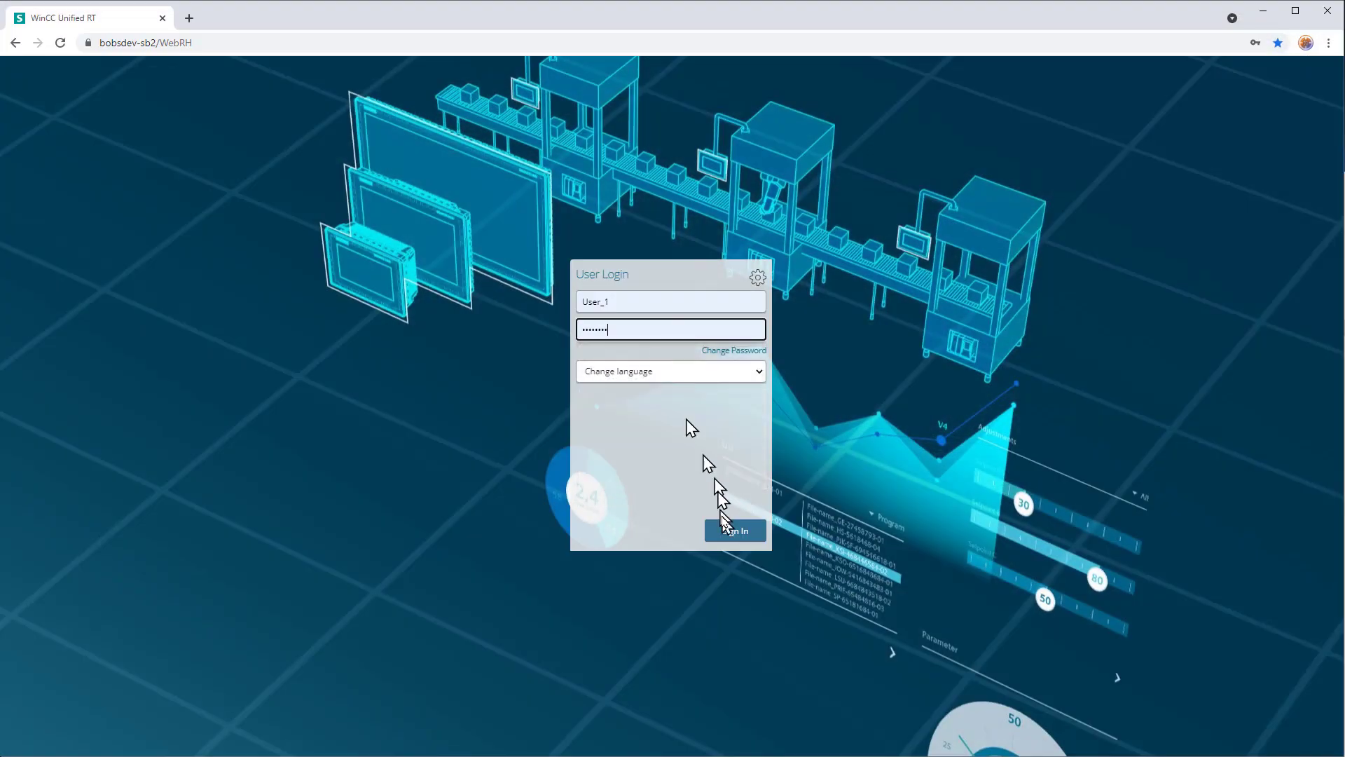
Step: Sign in to the WinCC Unified runtime in the browser and check the available parameter sets on the Parameter Control screen
{"action": "left_click", "coordinate": [729, 530]}
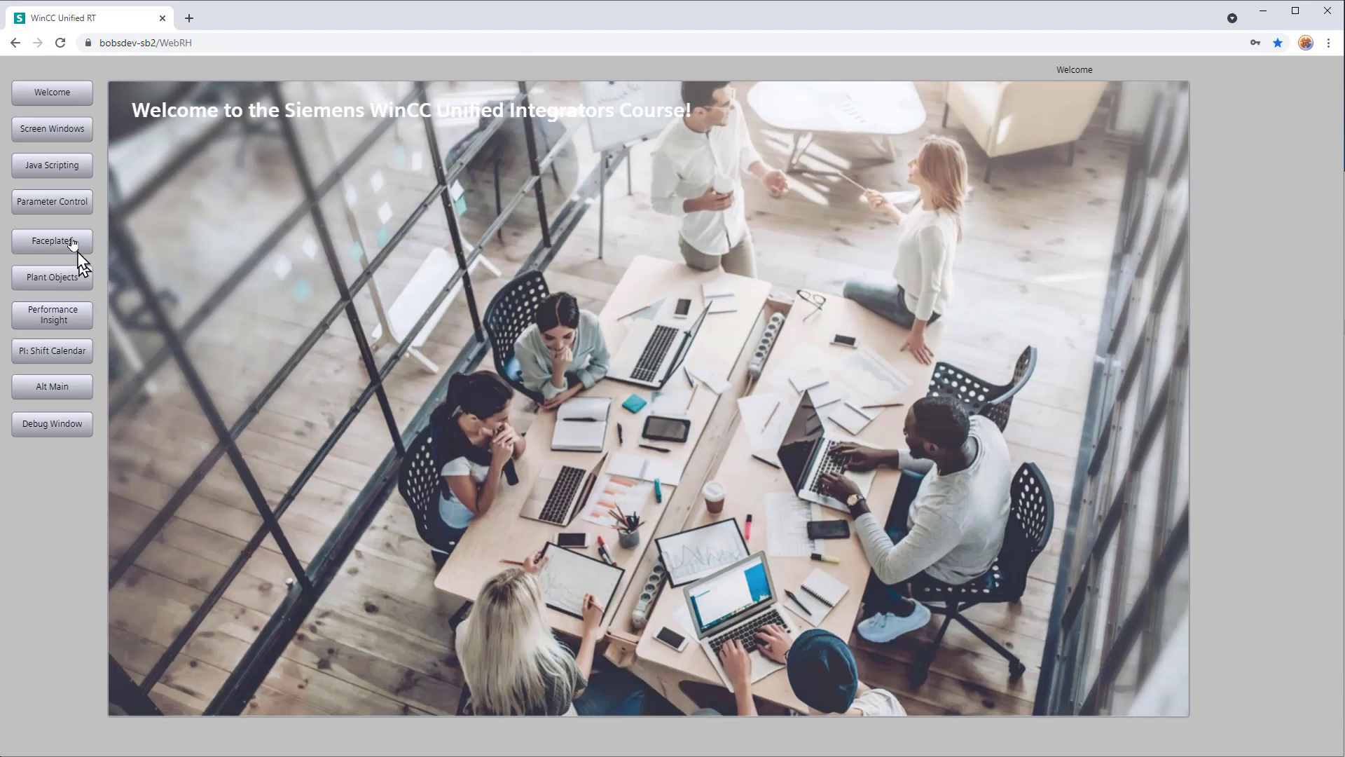
{"action": "left_click", "coordinate": [67, 206]}
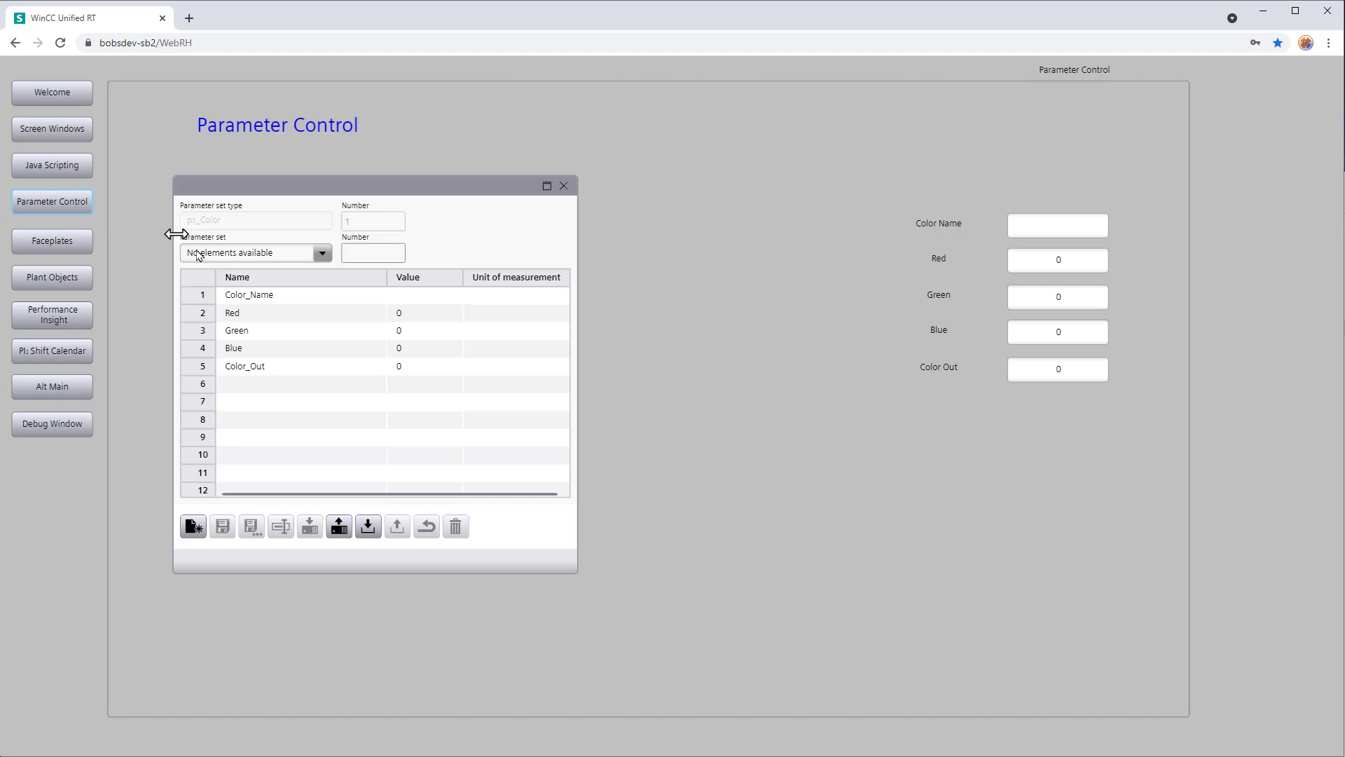
{"action": "left_click", "coordinate": [322, 253]}
{"action": "left_click", "coordinate": [322, 253]}
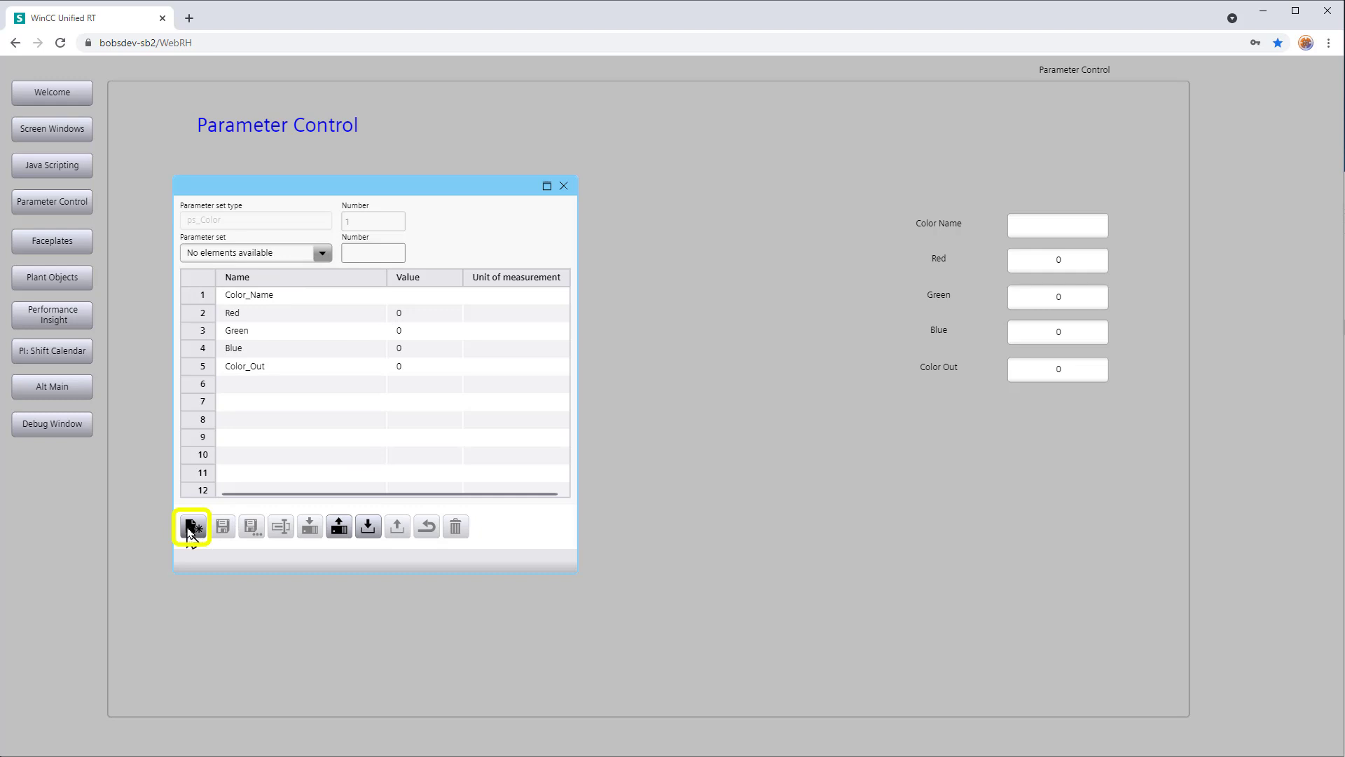
Step: Create a ps_Color parameter set named Red with number 1
{"action": "left_click", "coordinate": [192, 531]}
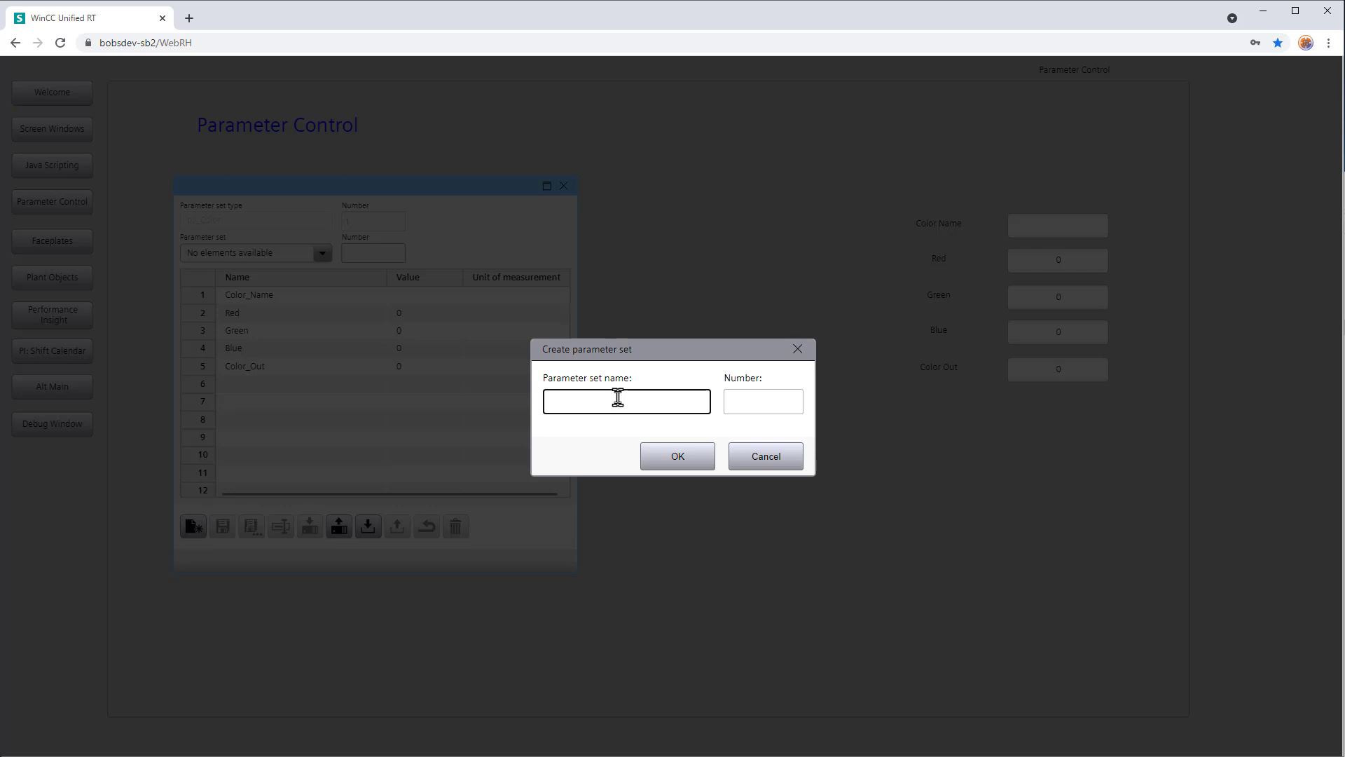
{"action": "type", "text": "d"}
{"action": "left_click", "coordinate": [747, 404]}
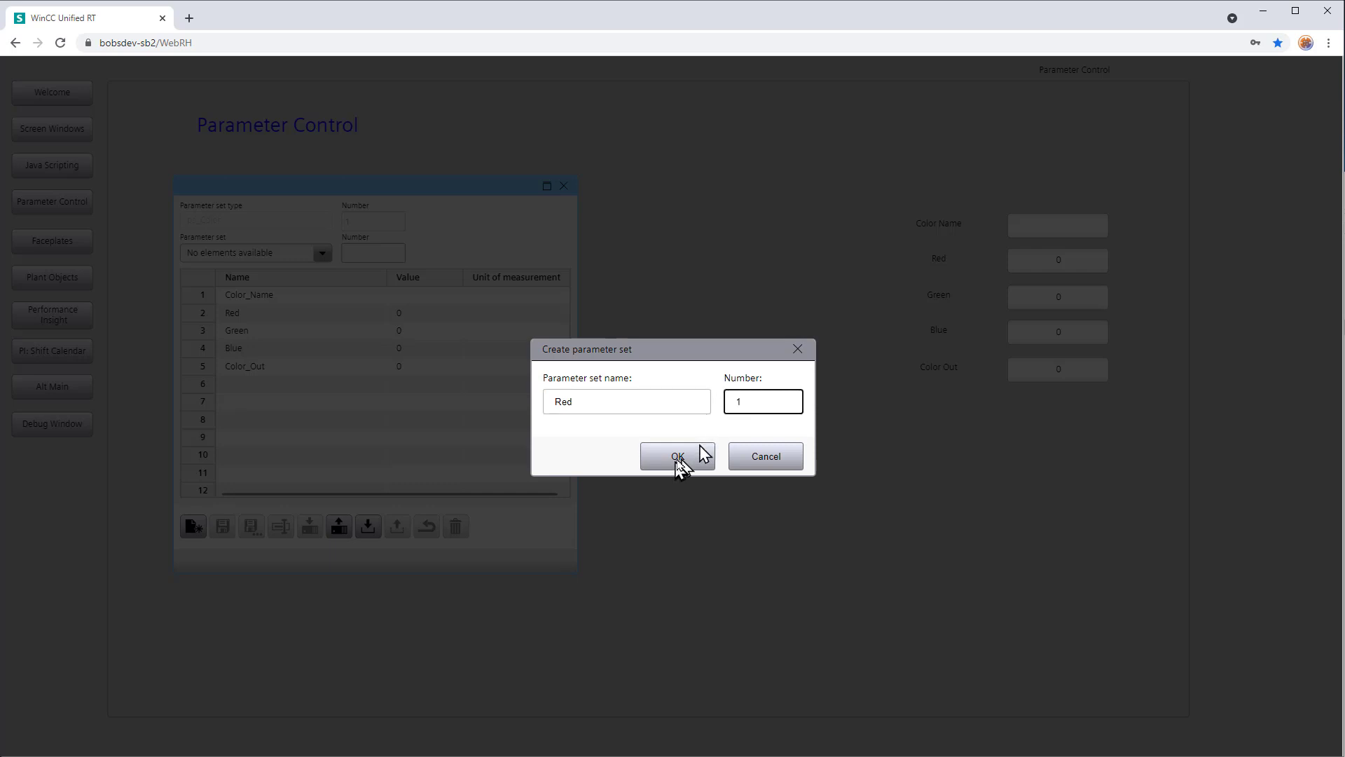
{"action": "left_click", "coordinate": [678, 457]}
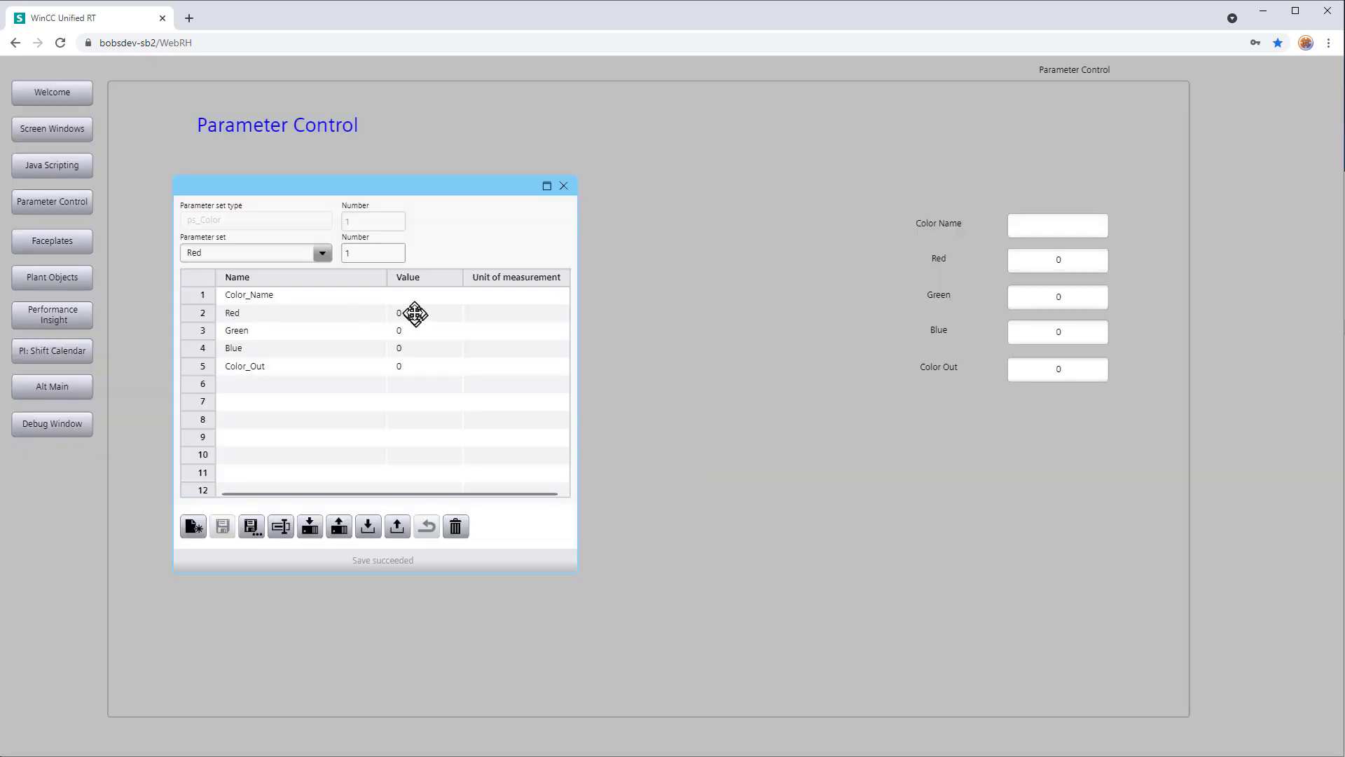
Step: In the Red parameter set, set Red to 255 and Color_Name to Red, and save the set
{"action": "double_click", "coordinate": [416, 312]}
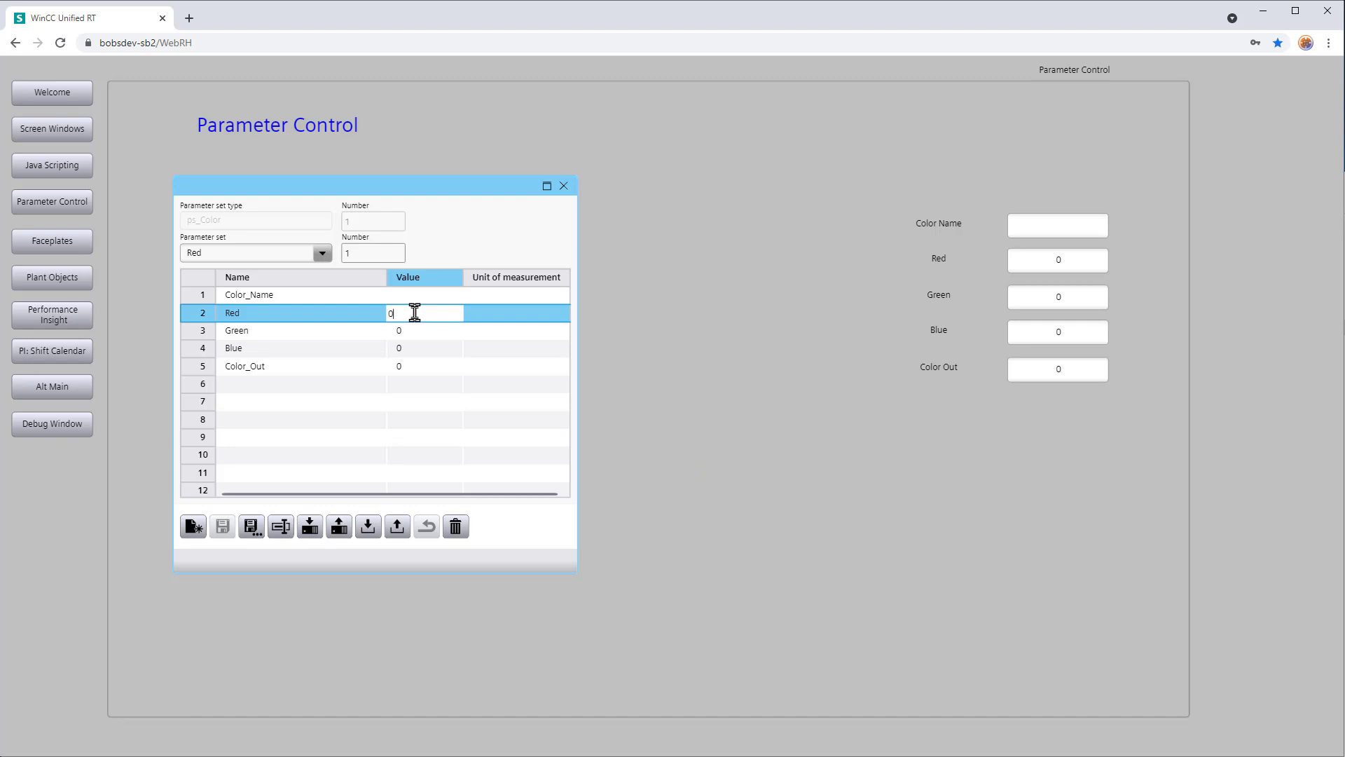
{"action": "type", "text": "255"}
{"action": "key", "text": "Return"}
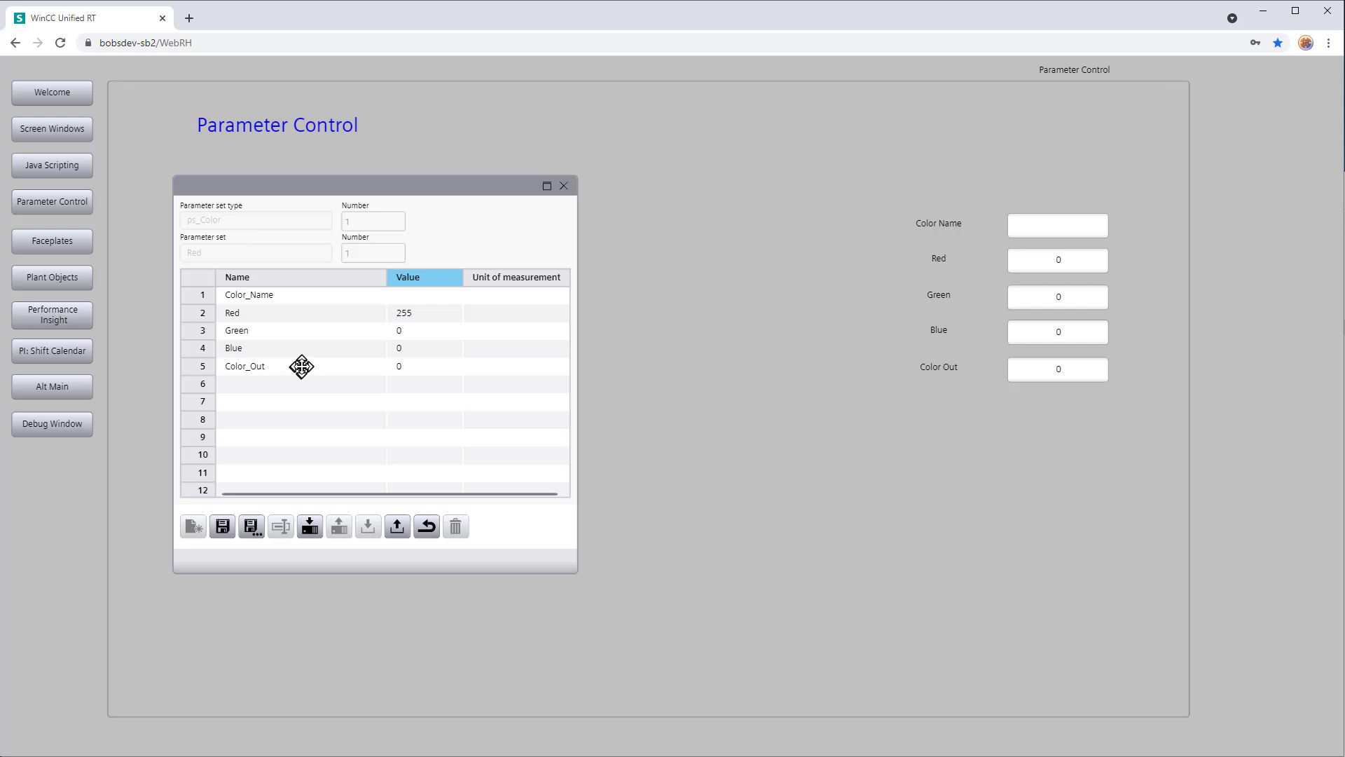
{"action": "left_click", "coordinate": [397, 295]}
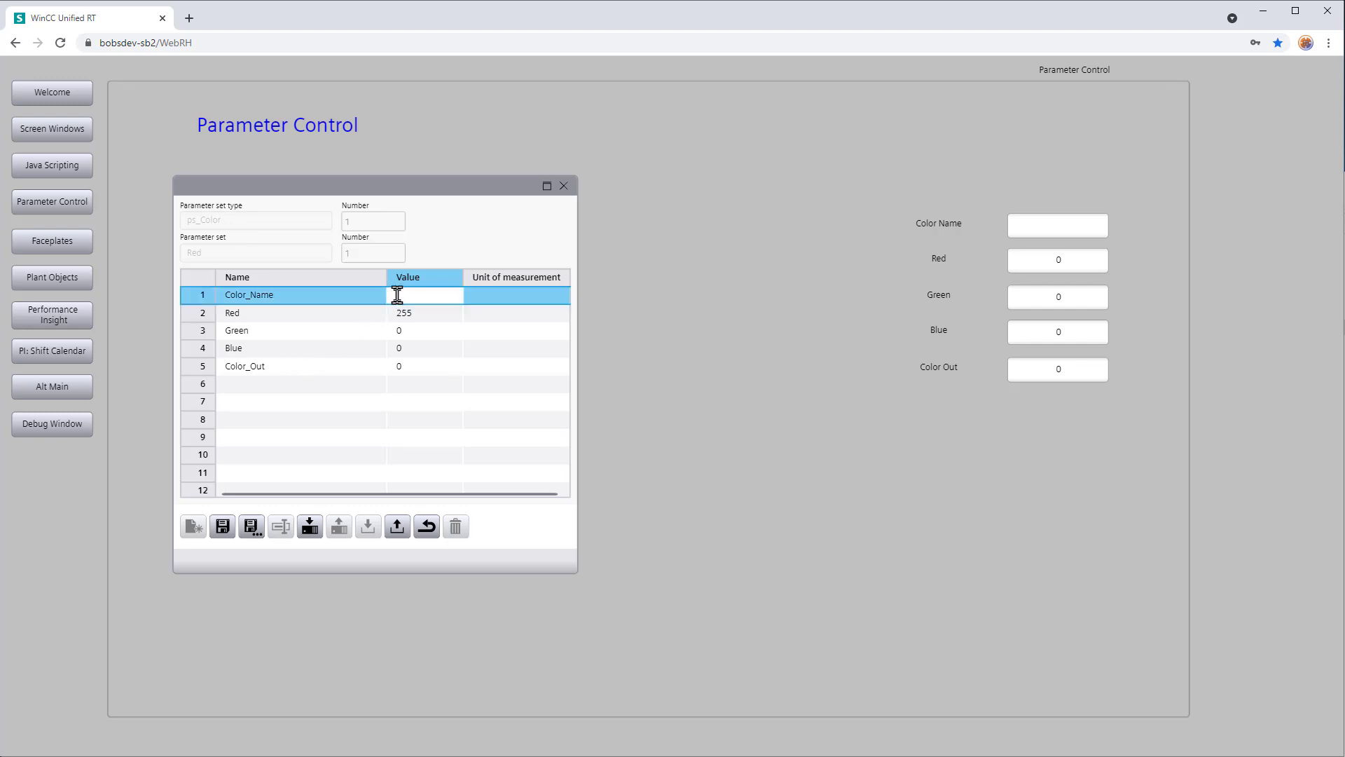
{"action": "type", "text": "Red"}
{"action": "key", "text": "Return"}
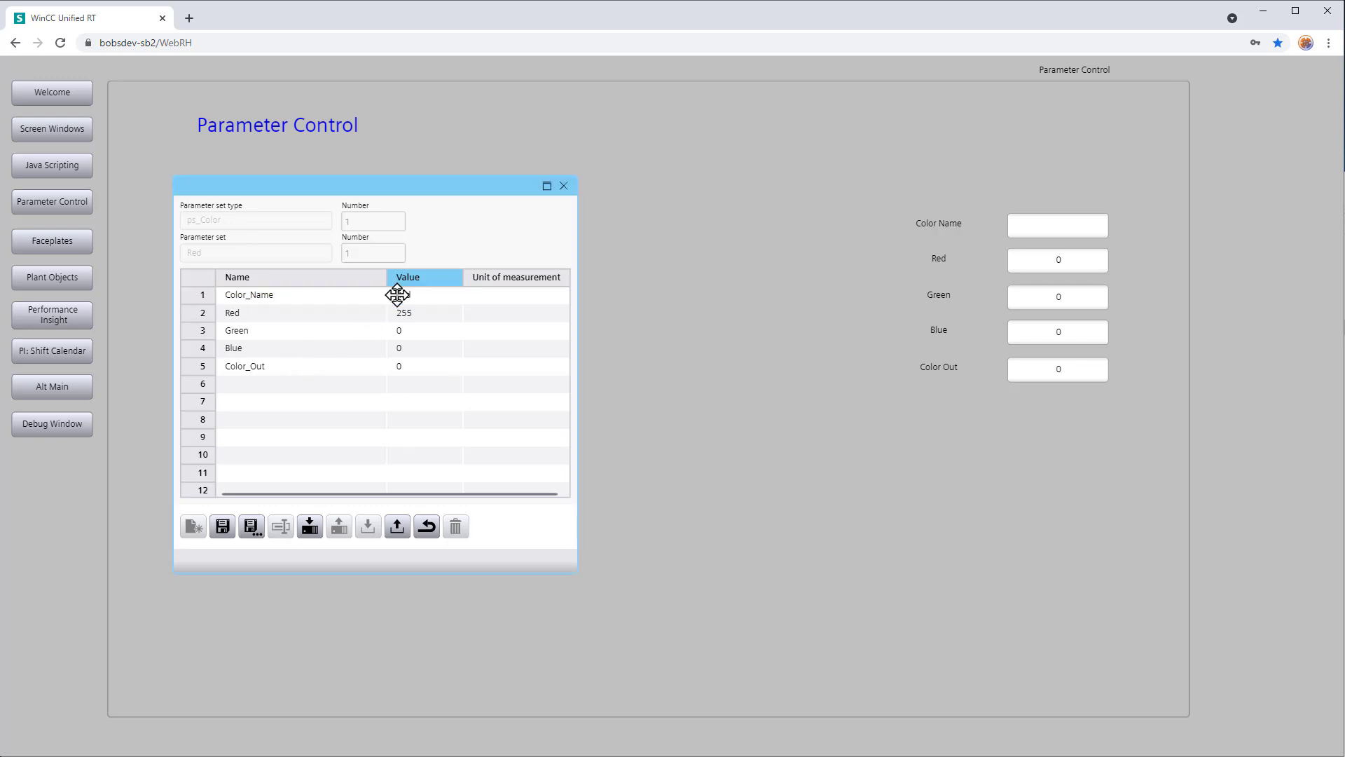
{"action": "left_click", "coordinate": [222, 536]}
Step: Create a second parameter set named Blue with number 2
{"action": "left_click", "coordinate": [194, 535]}
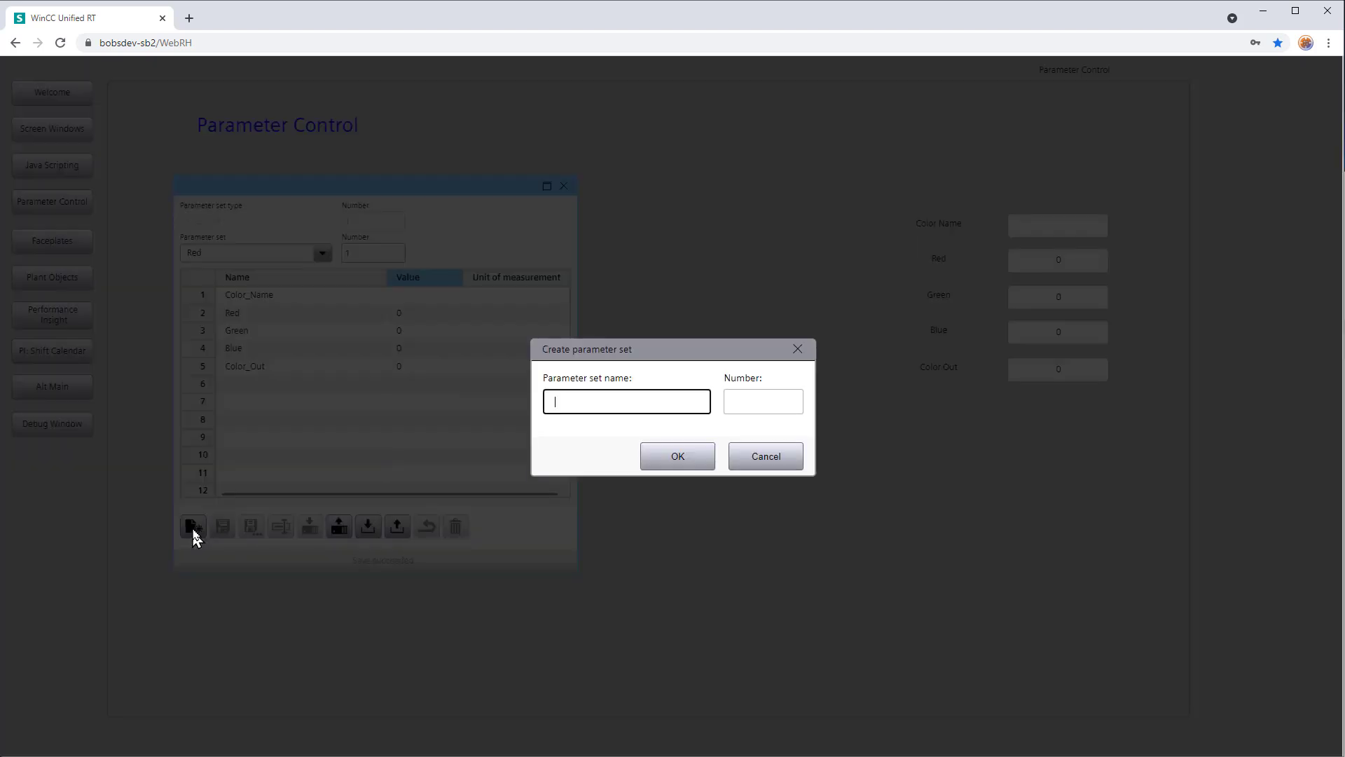
{"action": "type", "text": "Blue"}
{"action": "left_click", "coordinate": [768, 403]}
{"action": "type", "text": "2"}
{"action": "left_click", "coordinate": [678, 455]}
Step: In the Blue parameter set, set Blue to 255 and Color_Name to Blue, and save the set
{"action": "double_click", "coordinate": [417, 349]}
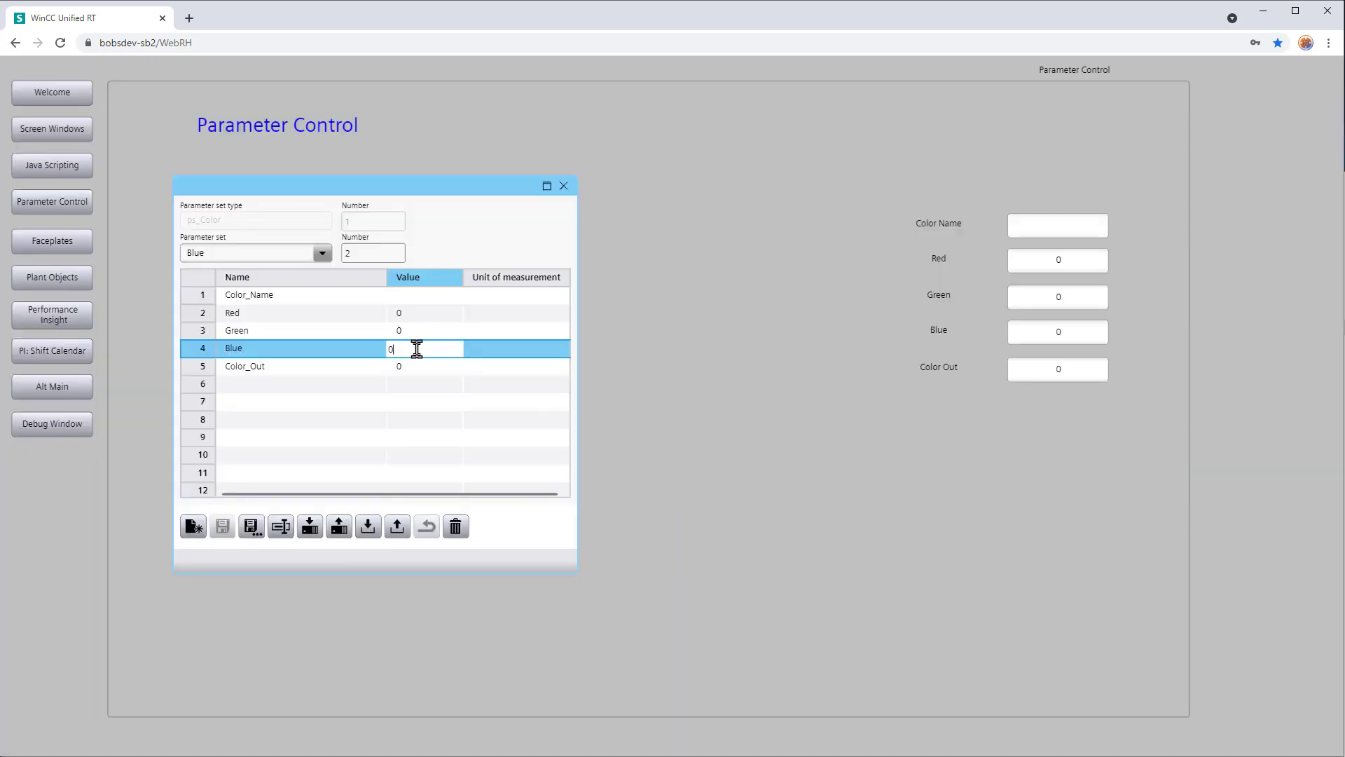
{"action": "type", "text": "255"}
{"action": "key", "text": "Return"}
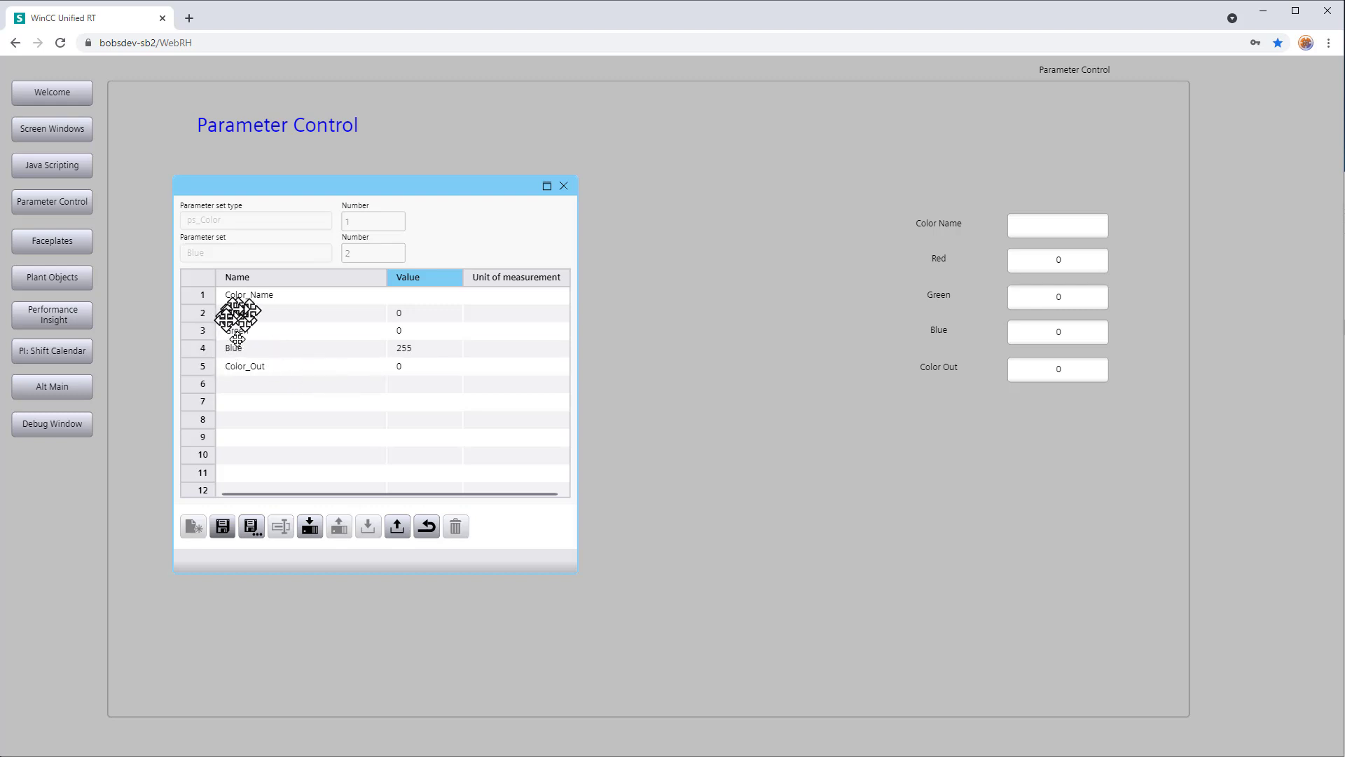
{"action": "double_click", "coordinate": [409, 295]}
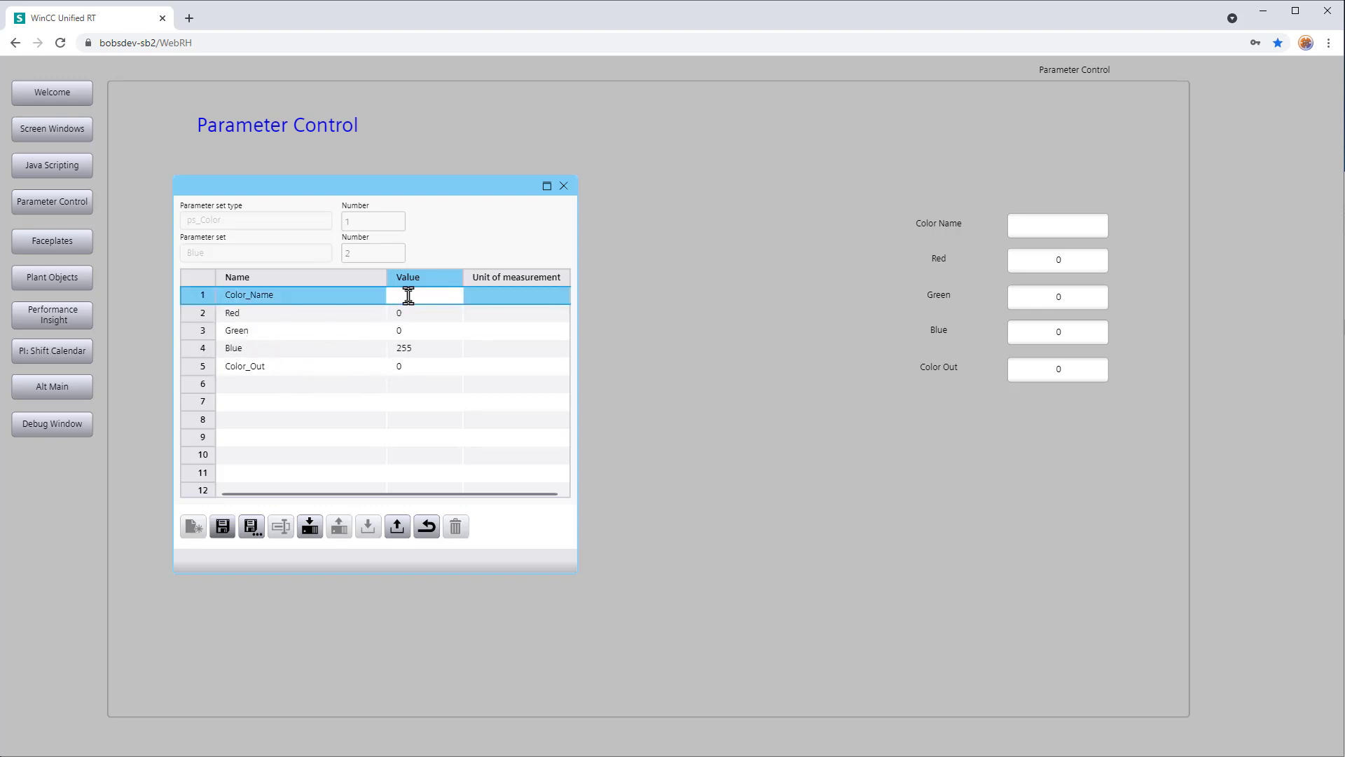
{"action": "type", "text": "Blue"}
{"action": "key", "text": "Return"}
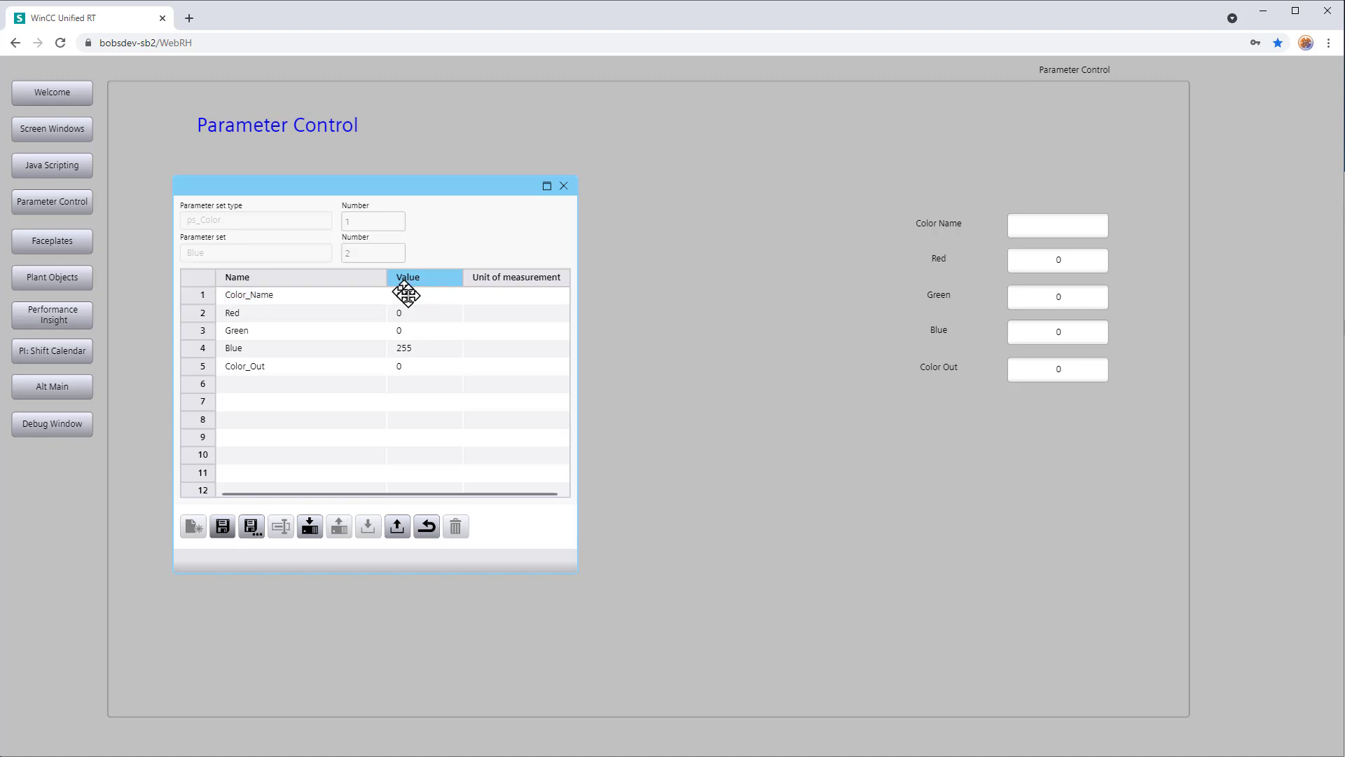
{"action": "left_click", "coordinate": [223, 527]}
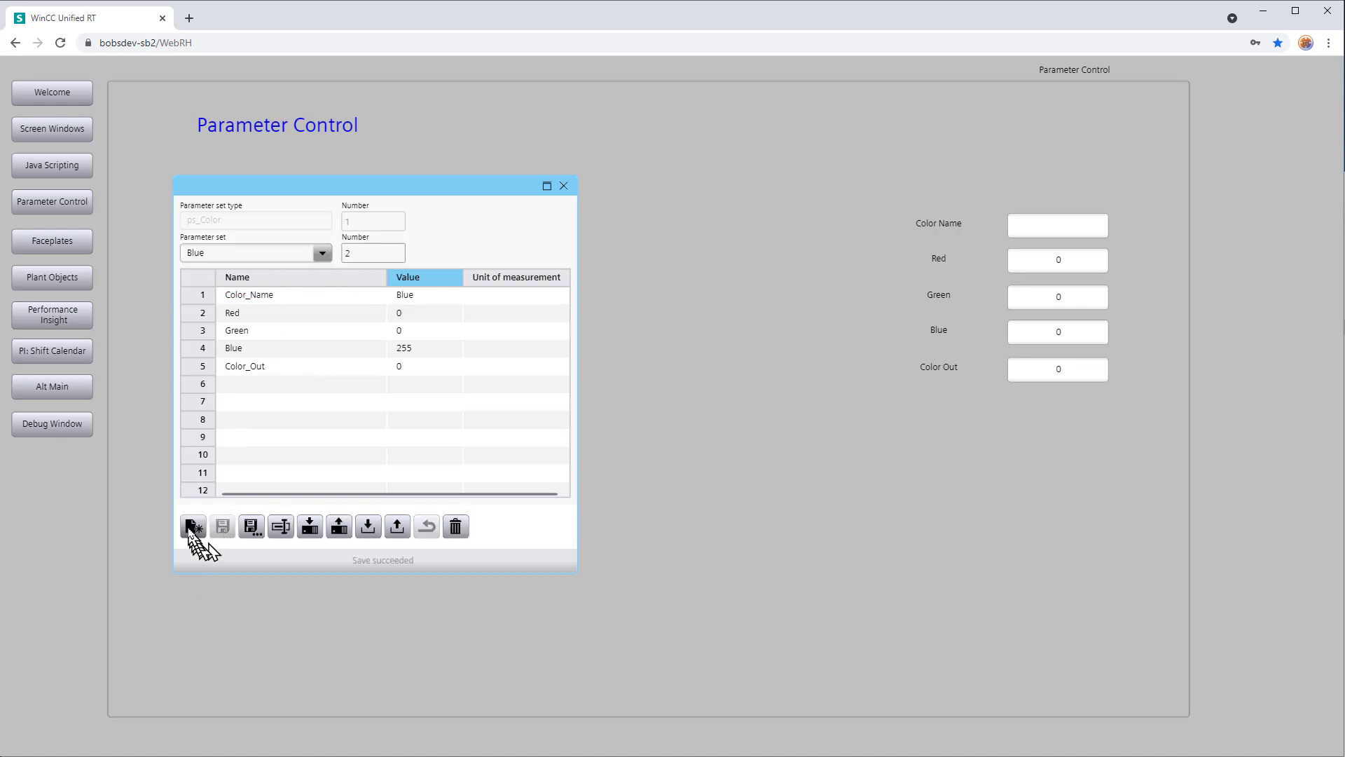
Step: Create a third parameter set named Green with number 3
{"action": "left_click", "coordinate": [191, 529]}
{"action": "type", "text": "Green"}
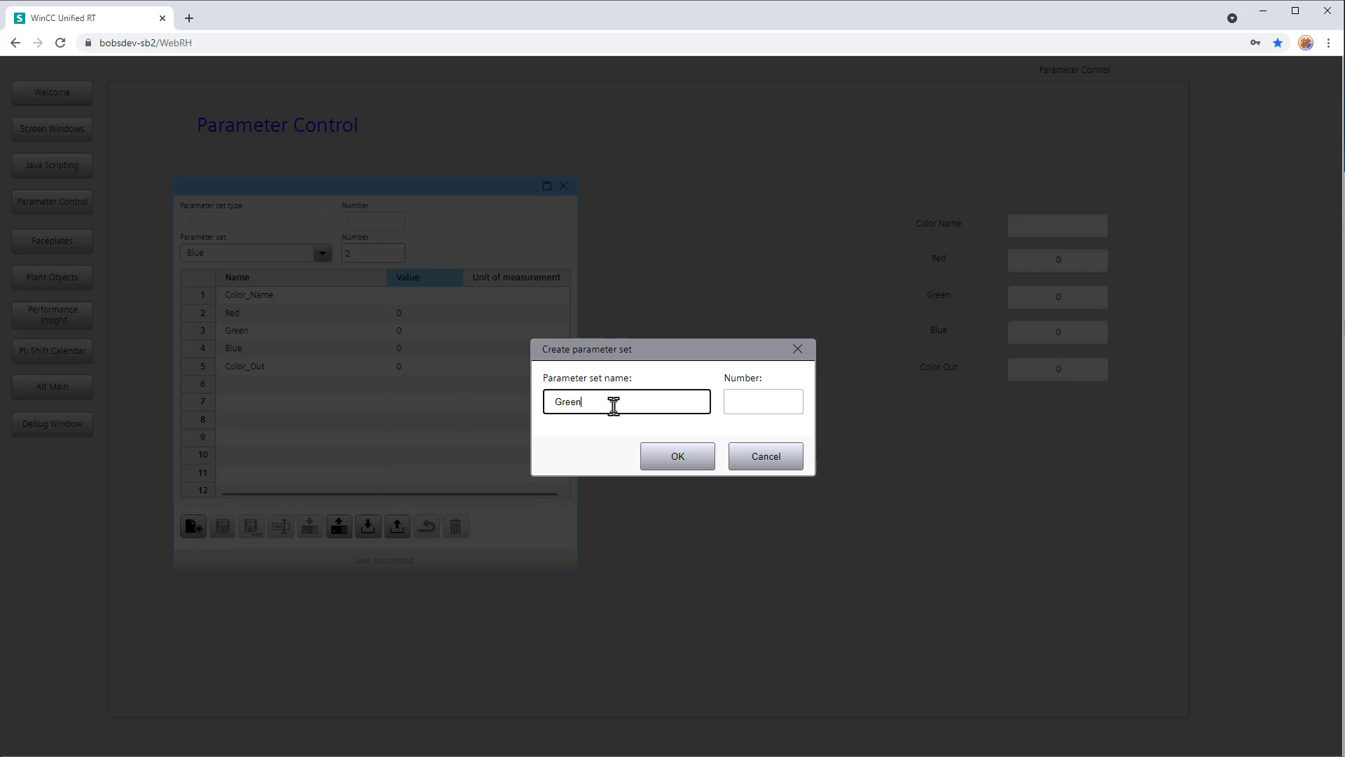
{"action": "left_click", "coordinate": [745, 403]}
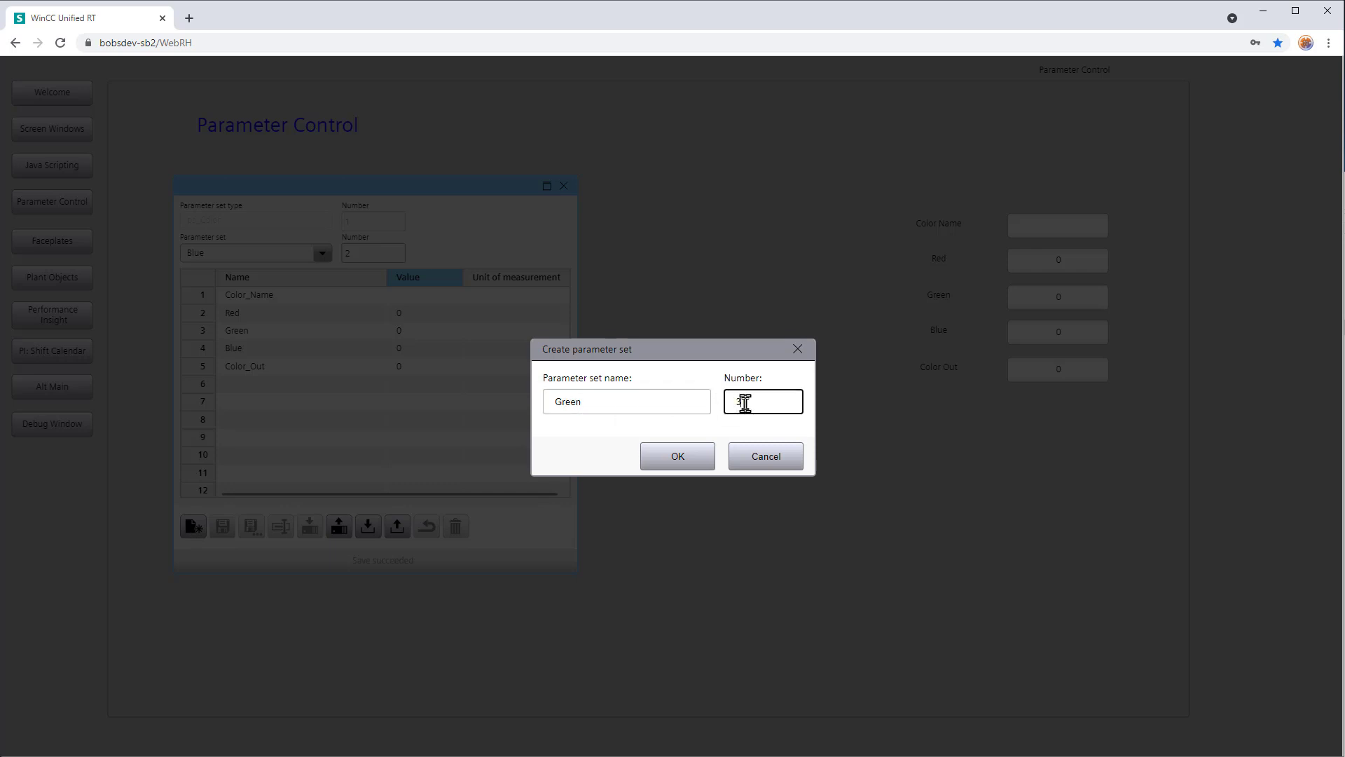
{"action": "left_click", "coordinate": [697, 468]}
Step: In the Green parameter set, set Green to 255 and Color_Name to Green, and save the set
{"action": "left_click", "coordinate": [437, 332]}
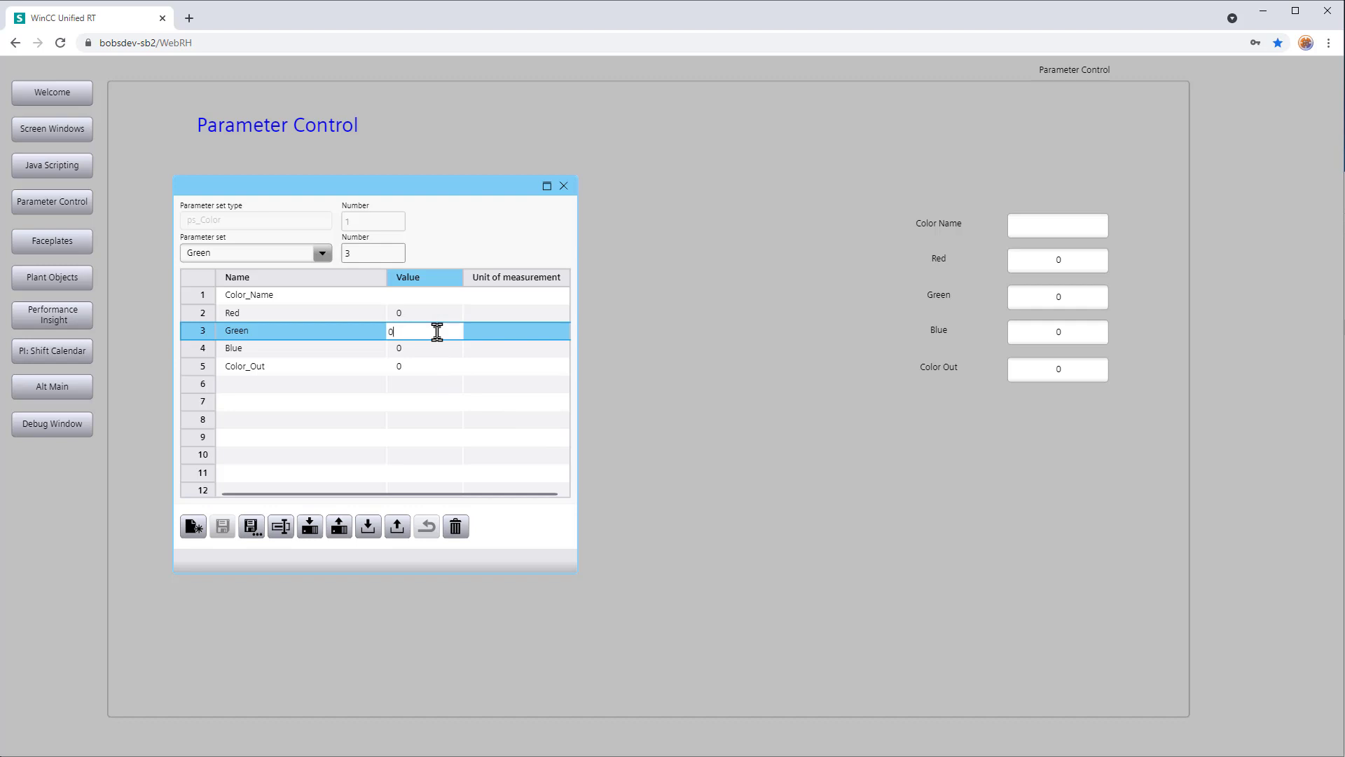
{"action": "type", "text": "255"}
{"action": "key", "text": "Return"}
{"action": "left_click", "coordinate": [407, 295]}
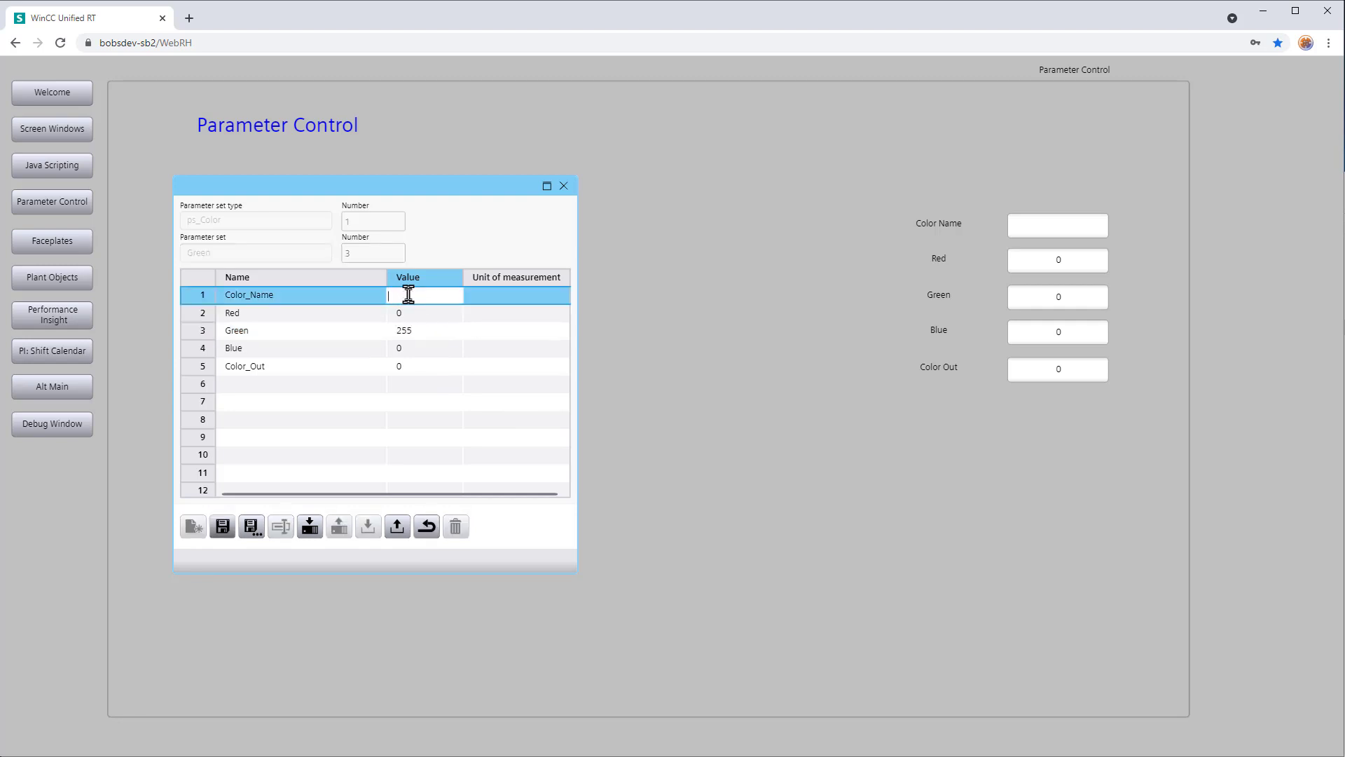
{"action": "type", "text": "Green"}
{"action": "key", "text": "Return"}
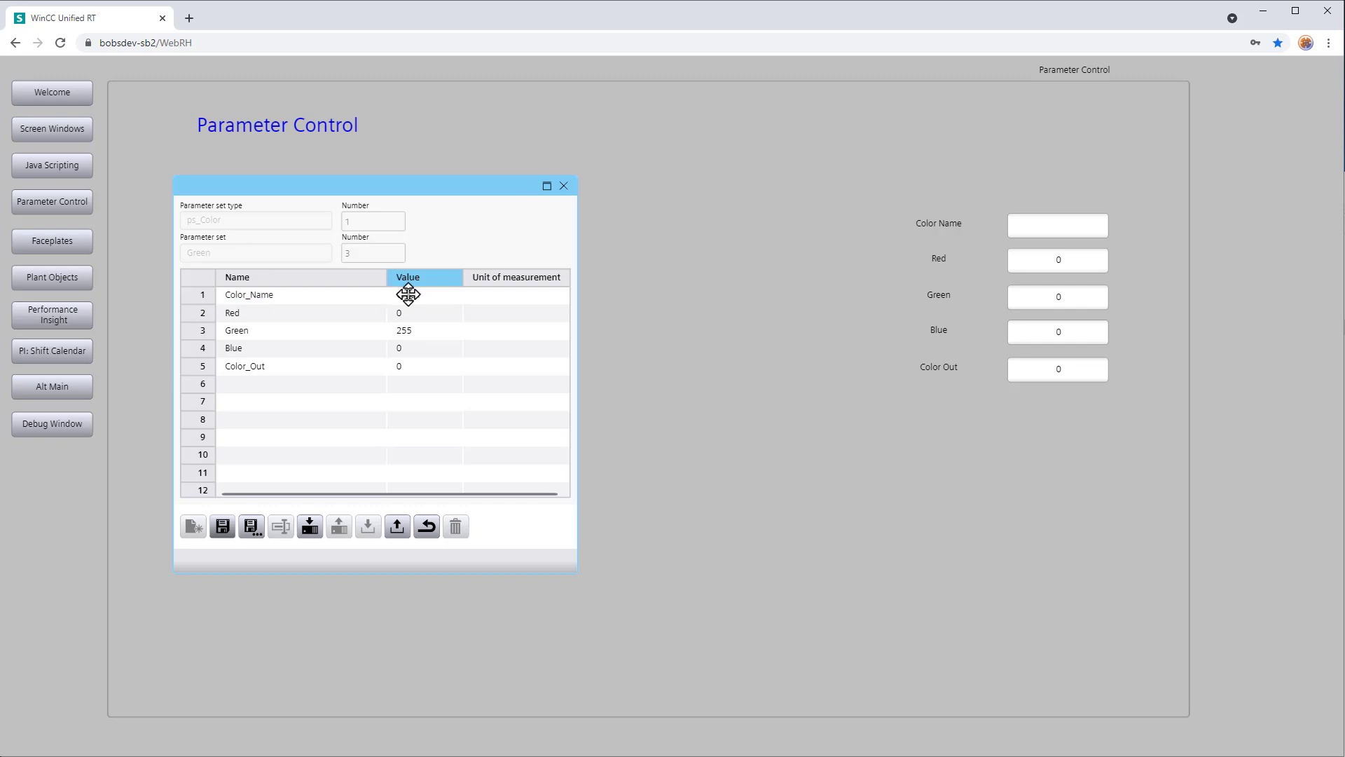
{"action": "left_click", "coordinate": [224, 528]}
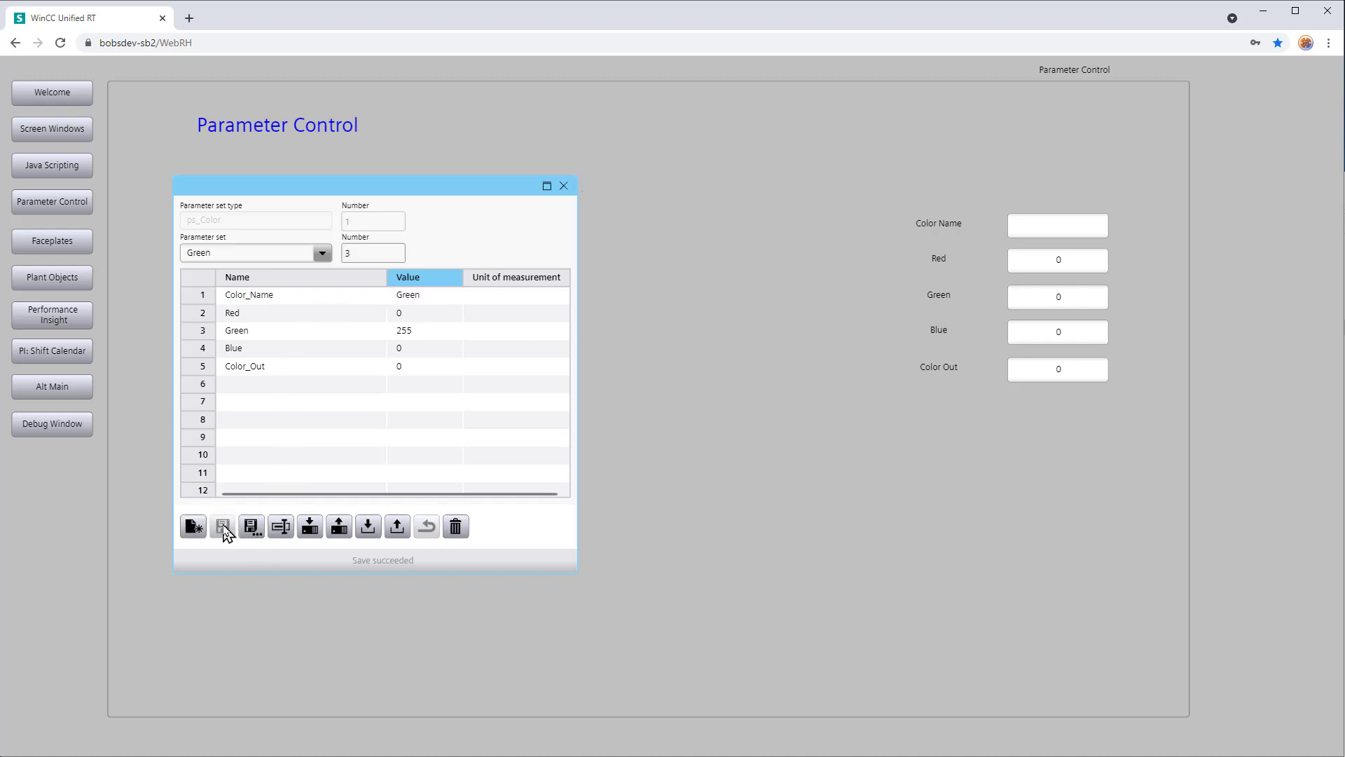
Step: Review the stored values of the Red, Blue and Green parameter sets one after another
{"action": "left_click", "coordinate": [323, 253]}
{"action": "left_click", "coordinate": [249, 293]}
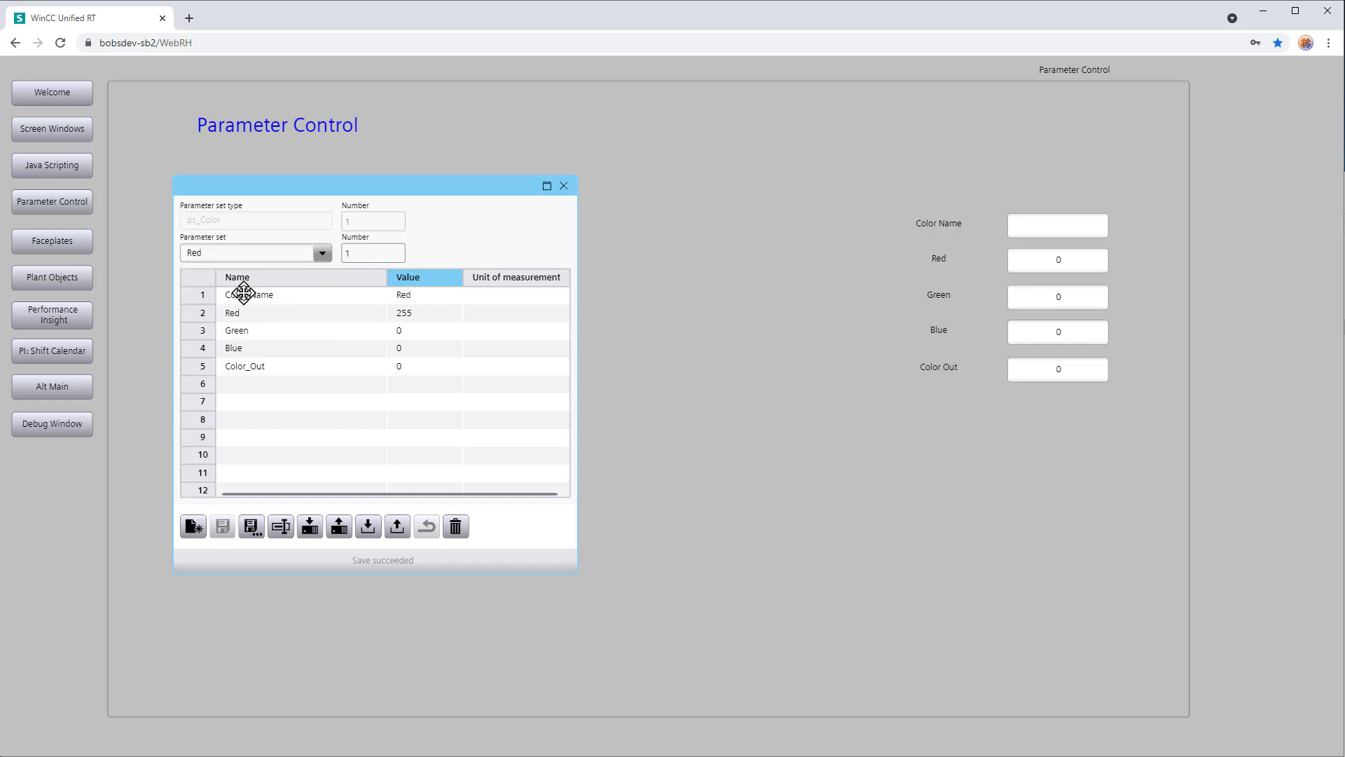
{"action": "left_click", "coordinate": [323, 255]}
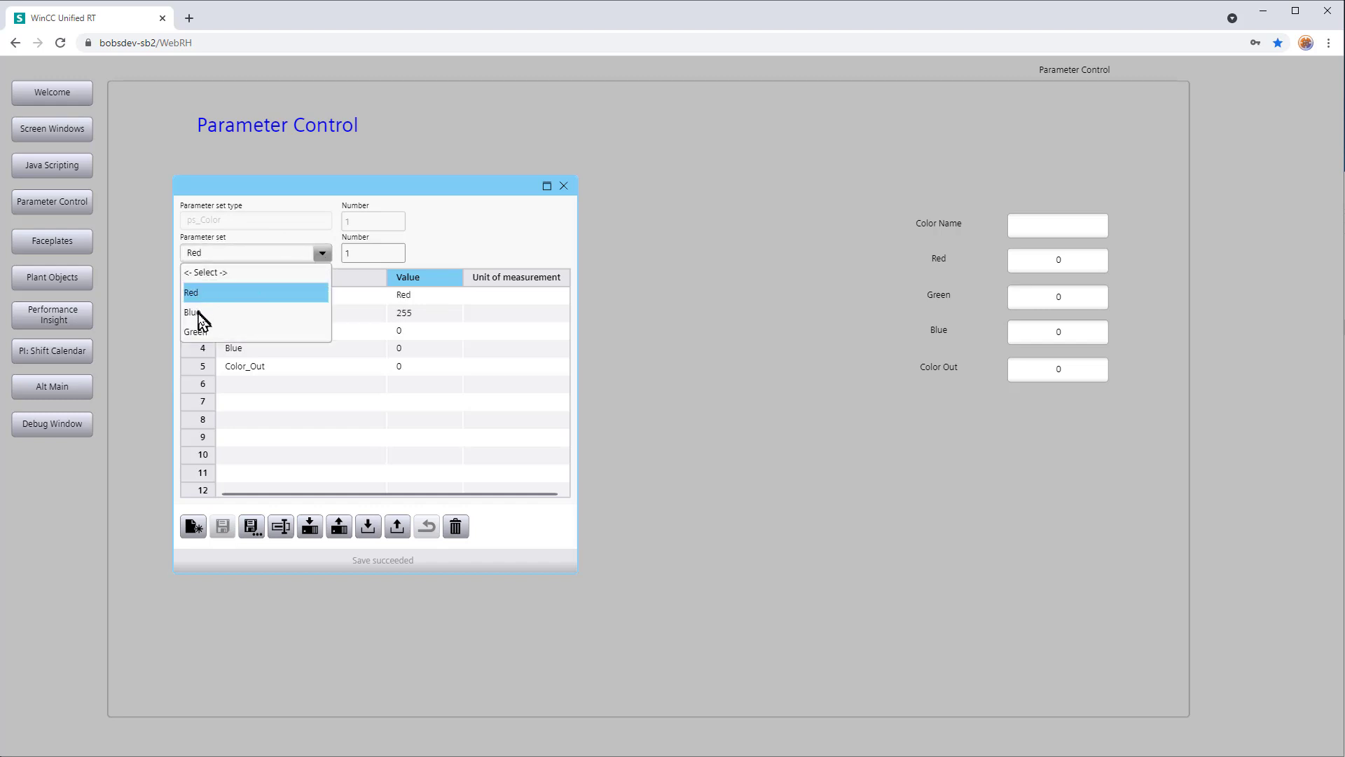
{"action": "left_click", "coordinate": [198, 312]}
{"action": "left_click", "coordinate": [322, 255]}
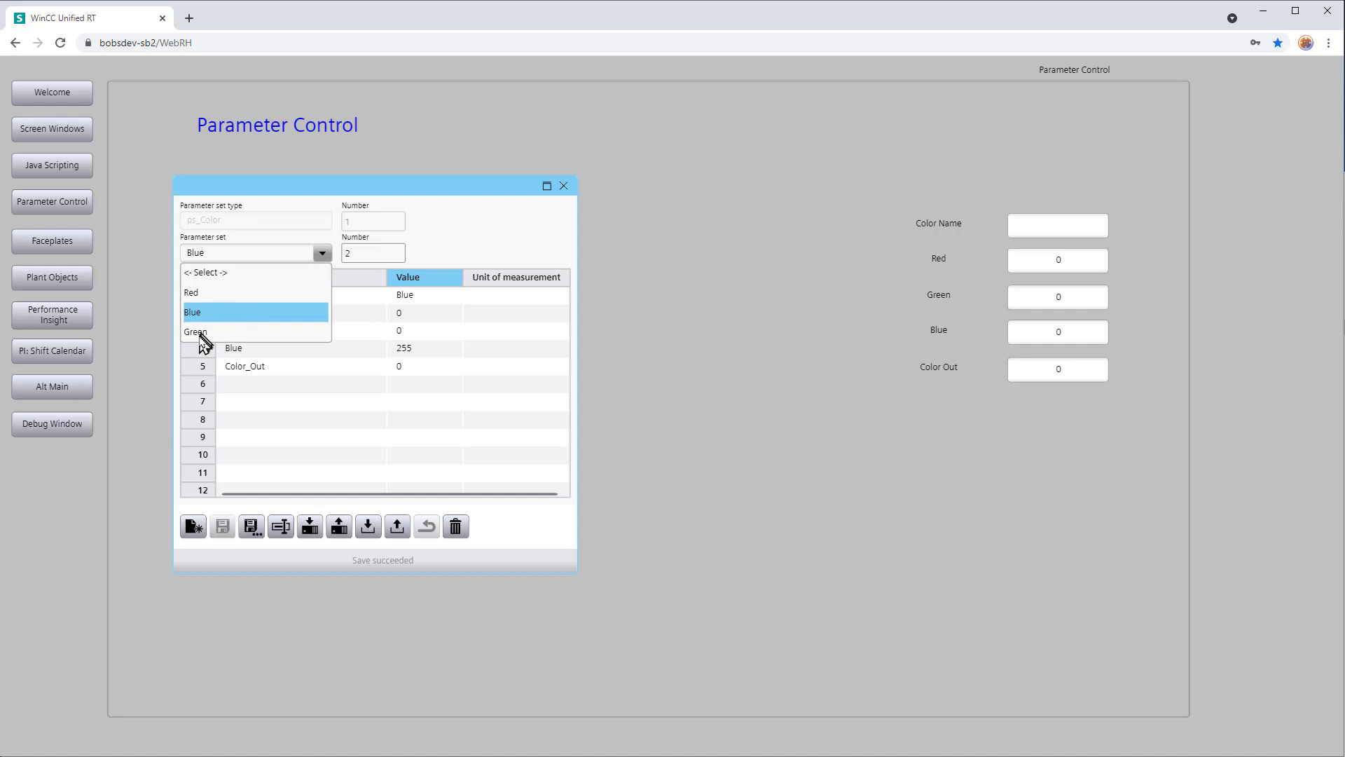
{"action": "left_click", "coordinate": [198, 330]}
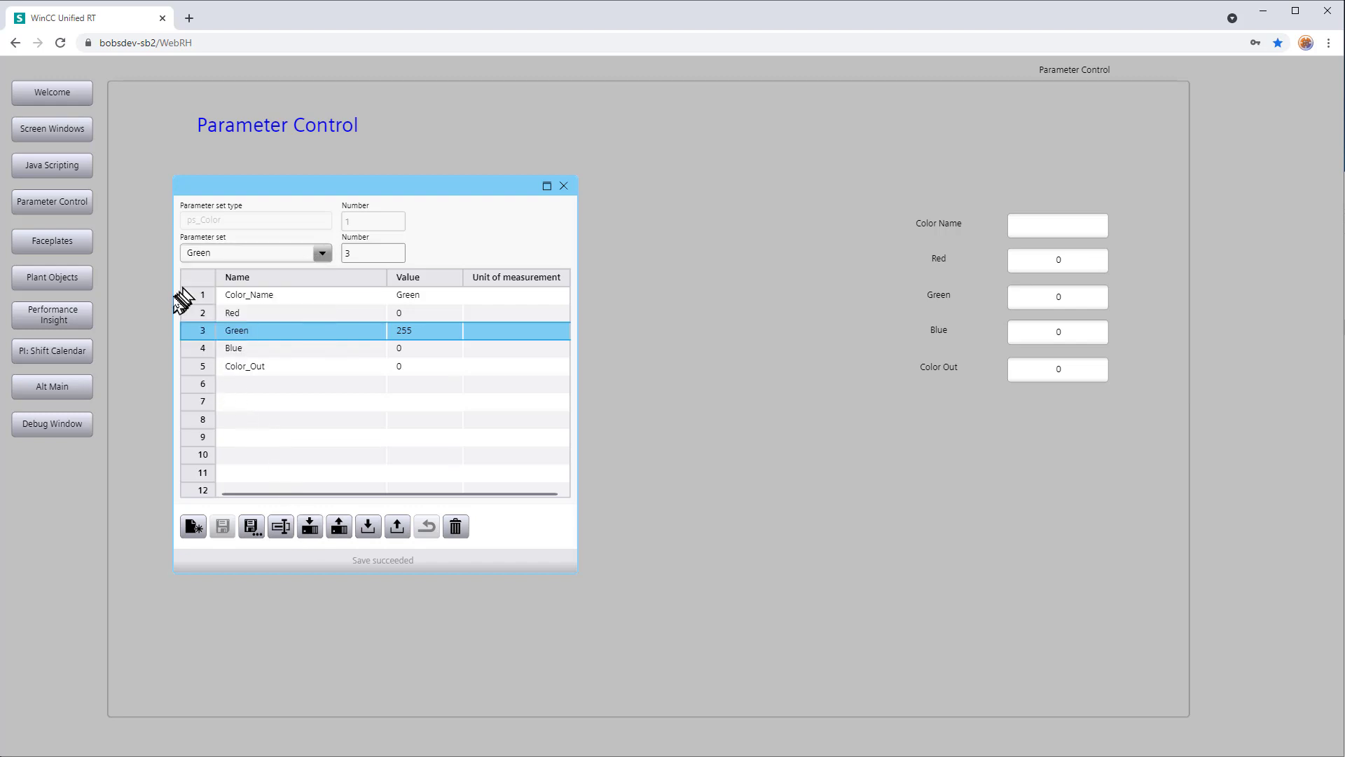
Step: Load the Red parameter set and write its values to the PLC
{"action": "left_click", "coordinate": [323, 253]}
{"action": "left_click", "coordinate": [210, 290]}
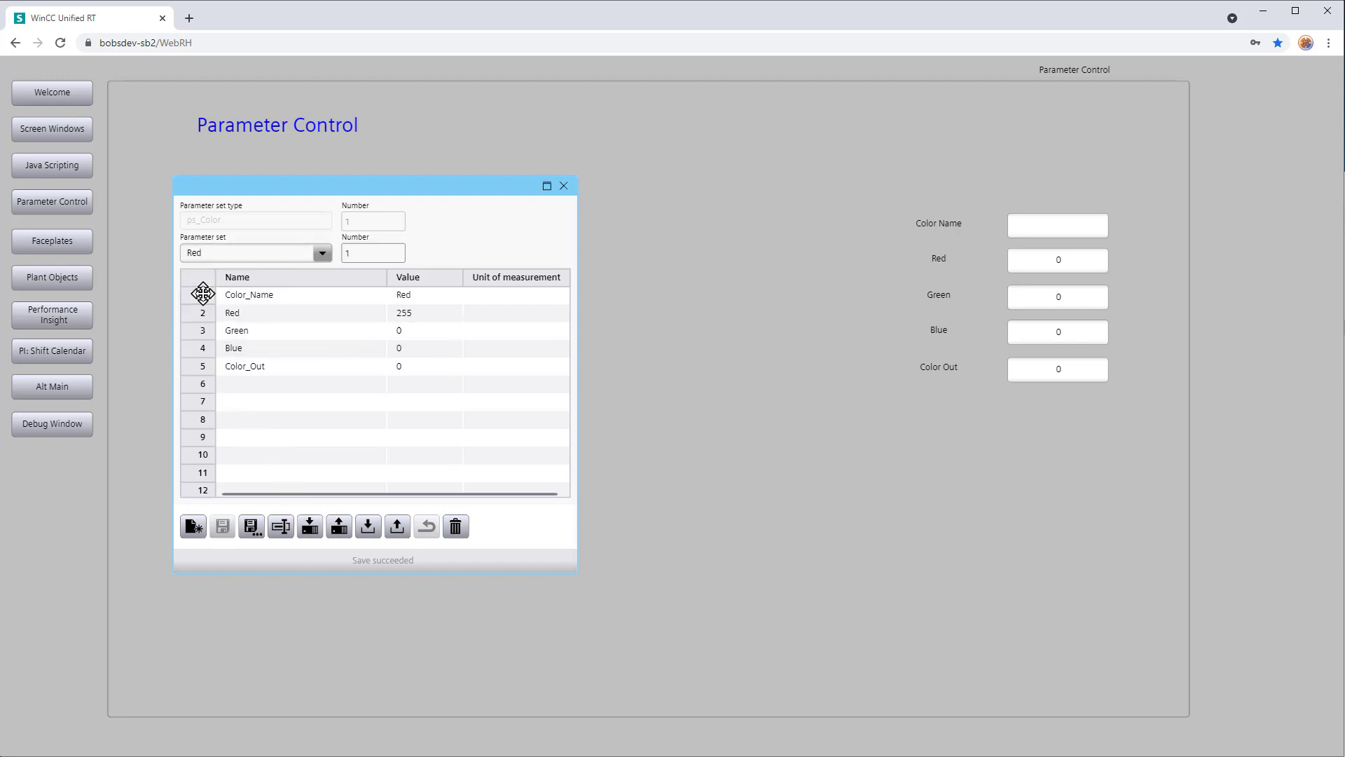
{"action": "left_click", "coordinate": [310, 531]}
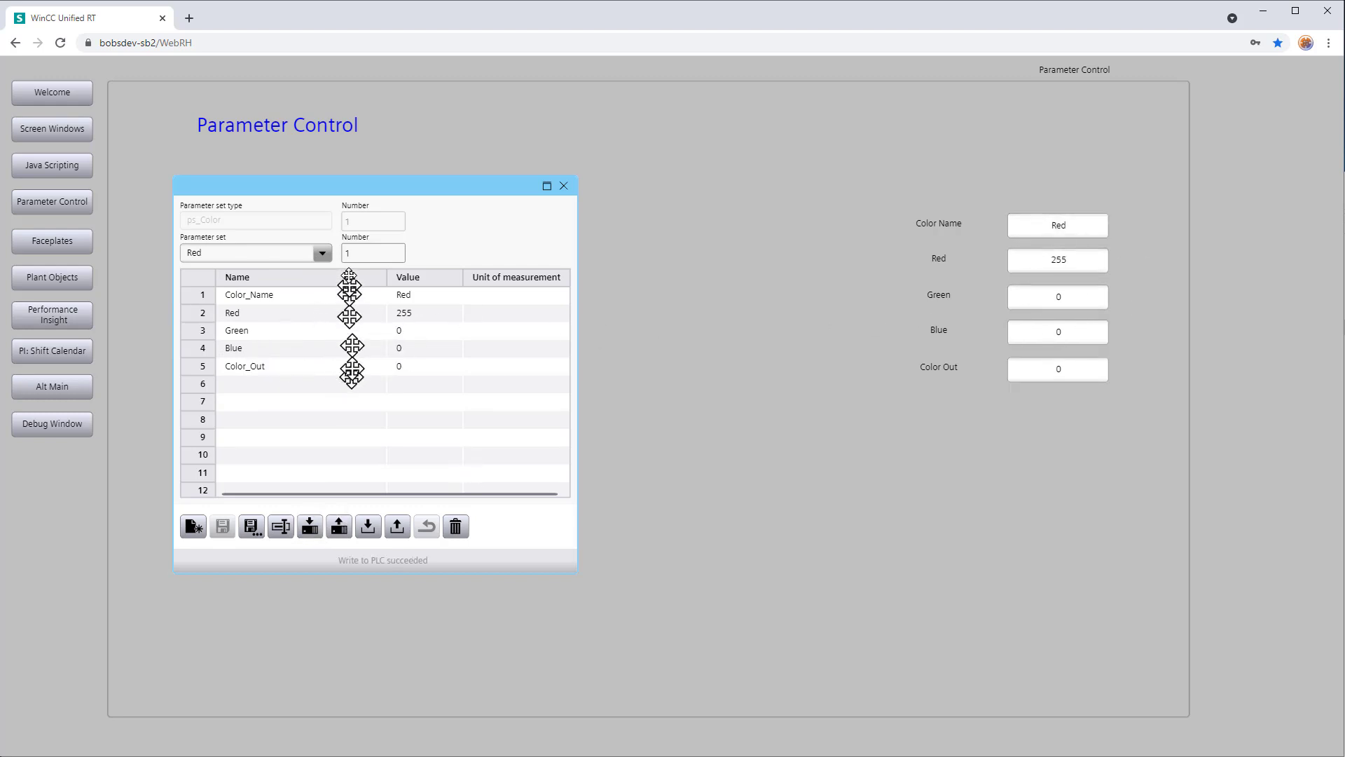
Step: Load the Blue parameter set and write it to the PLC, and select the Green parameter set
{"action": "left_click", "coordinate": [331, 258]}
{"action": "left_click", "coordinate": [180, 347]}
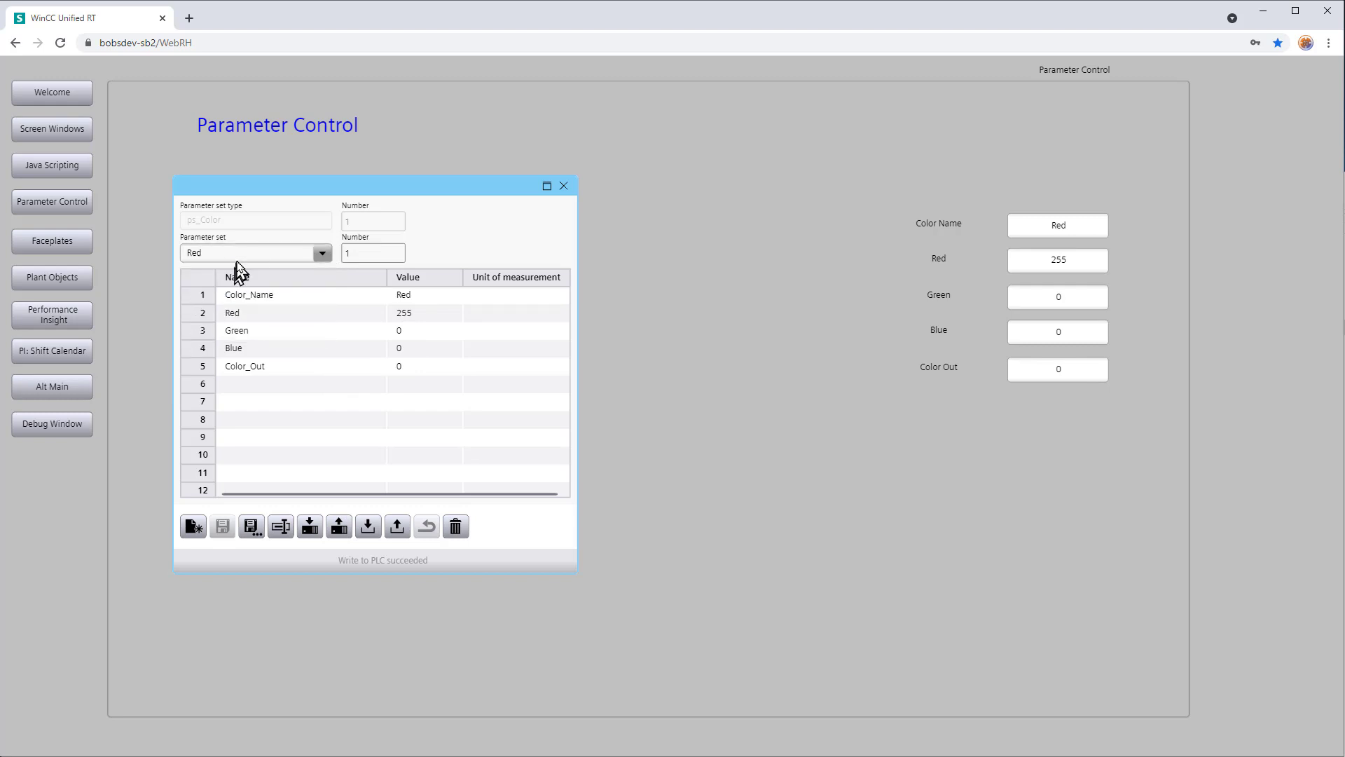
{"action": "left_click", "coordinate": [235, 258]}
{"action": "left_click", "coordinate": [203, 312]}
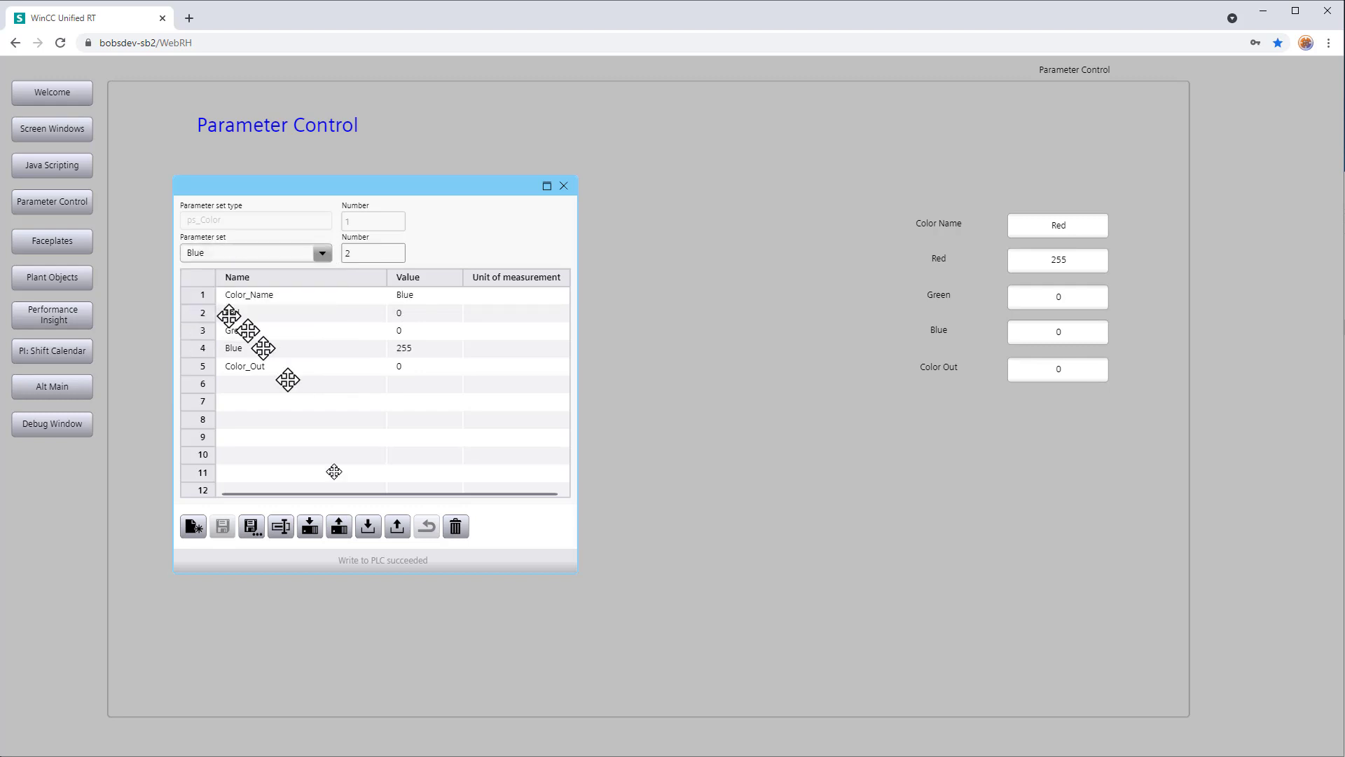
{"action": "left_click", "coordinate": [310, 526]}
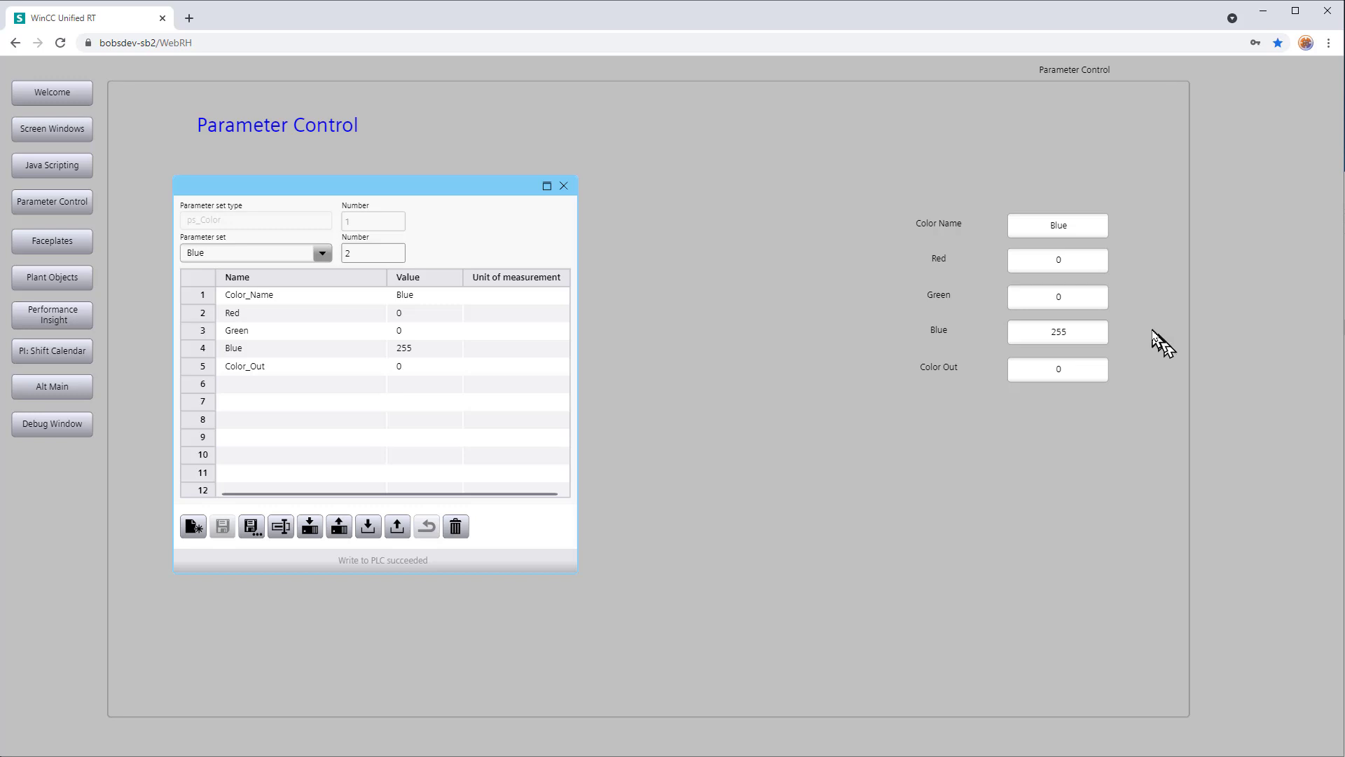
{"action": "left_click", "coordinate": [322, 253]}
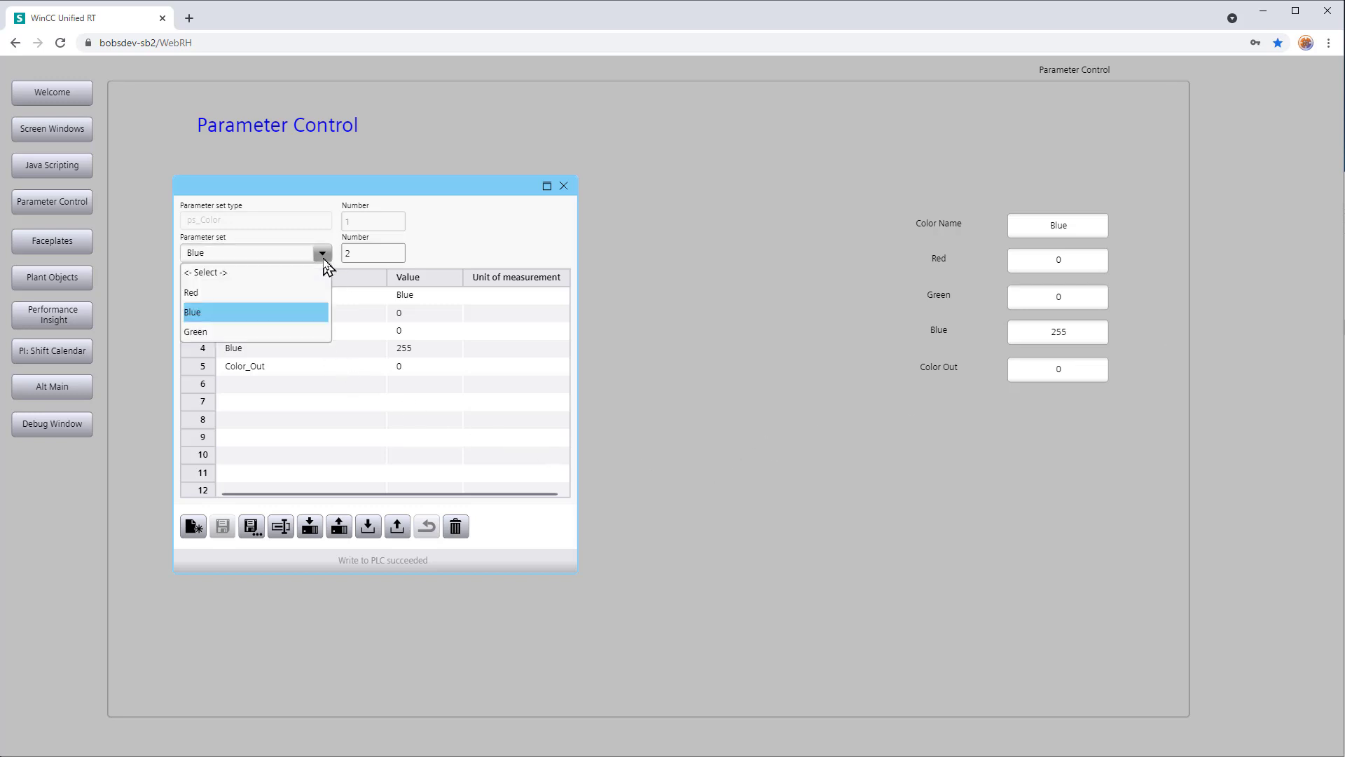
{"action": "left_click", "coordinate": [224, 331]}
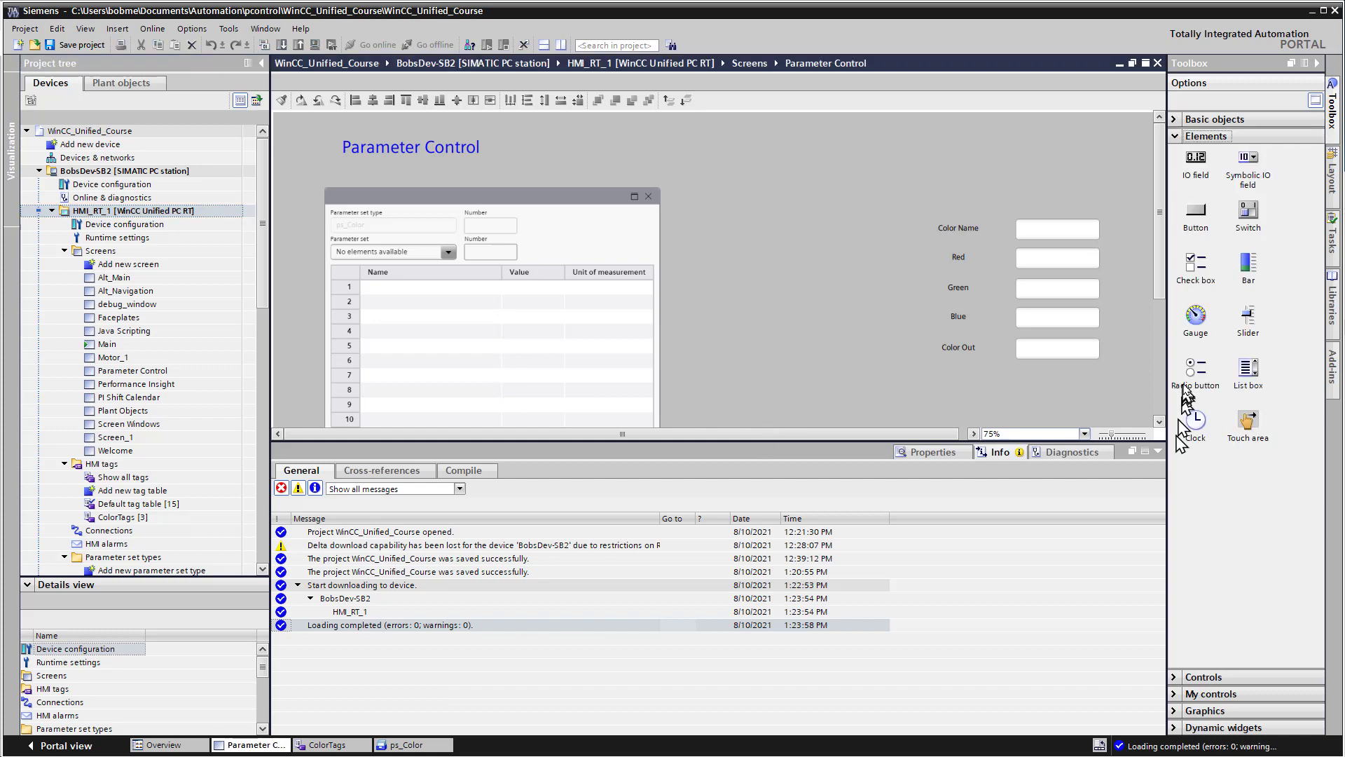
Step: In TIA Portal, add a button below the Color Out label on the Parameter Control screen and set its text to "Calc RGB"
{"action": "left_click_drag", "start_coordinate": [1196, 210], "coordinate": [914, 380]}
{"action": "left_click", "coordinate": [468, 688]}
{"action": "left_click", "coordinate": [469, 685]}
{"action": "type", "text": "Calc RGB"}
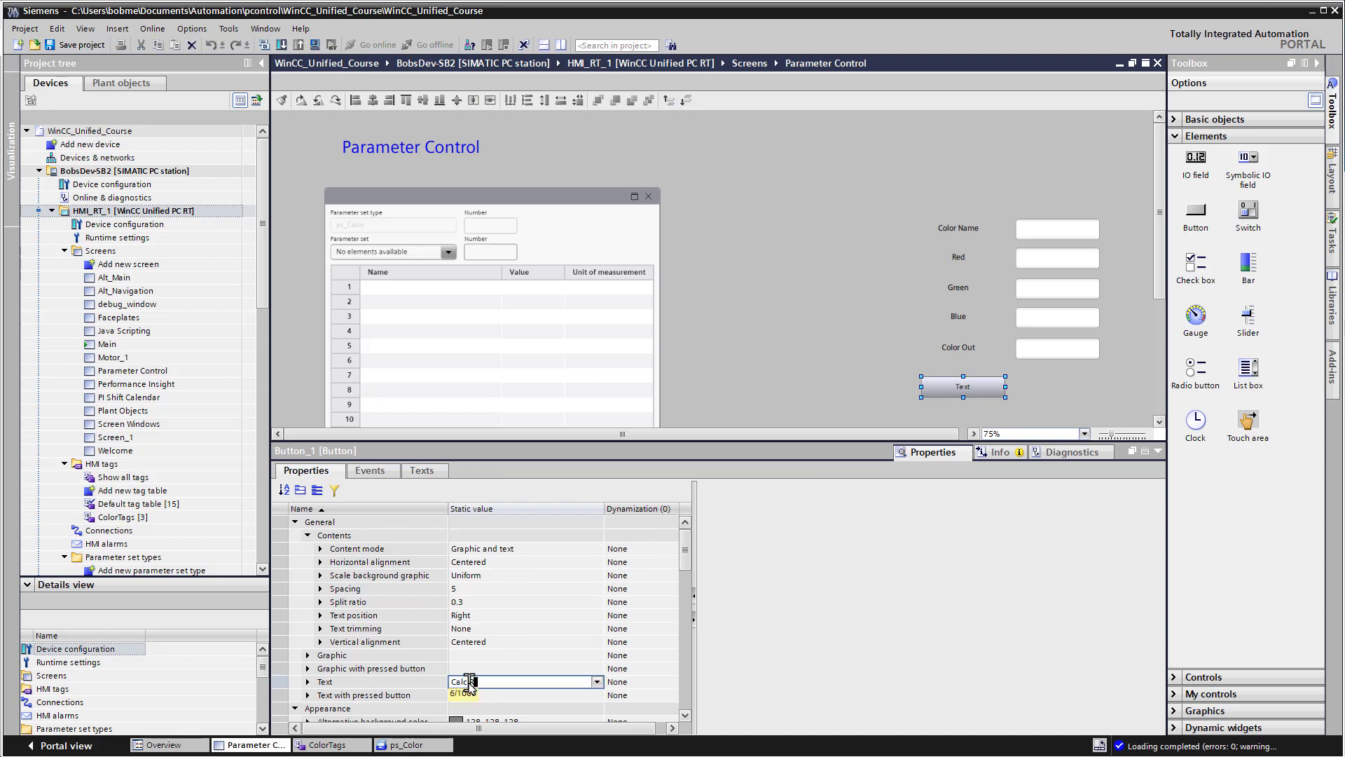
{"action": "key", "text": "Return"}
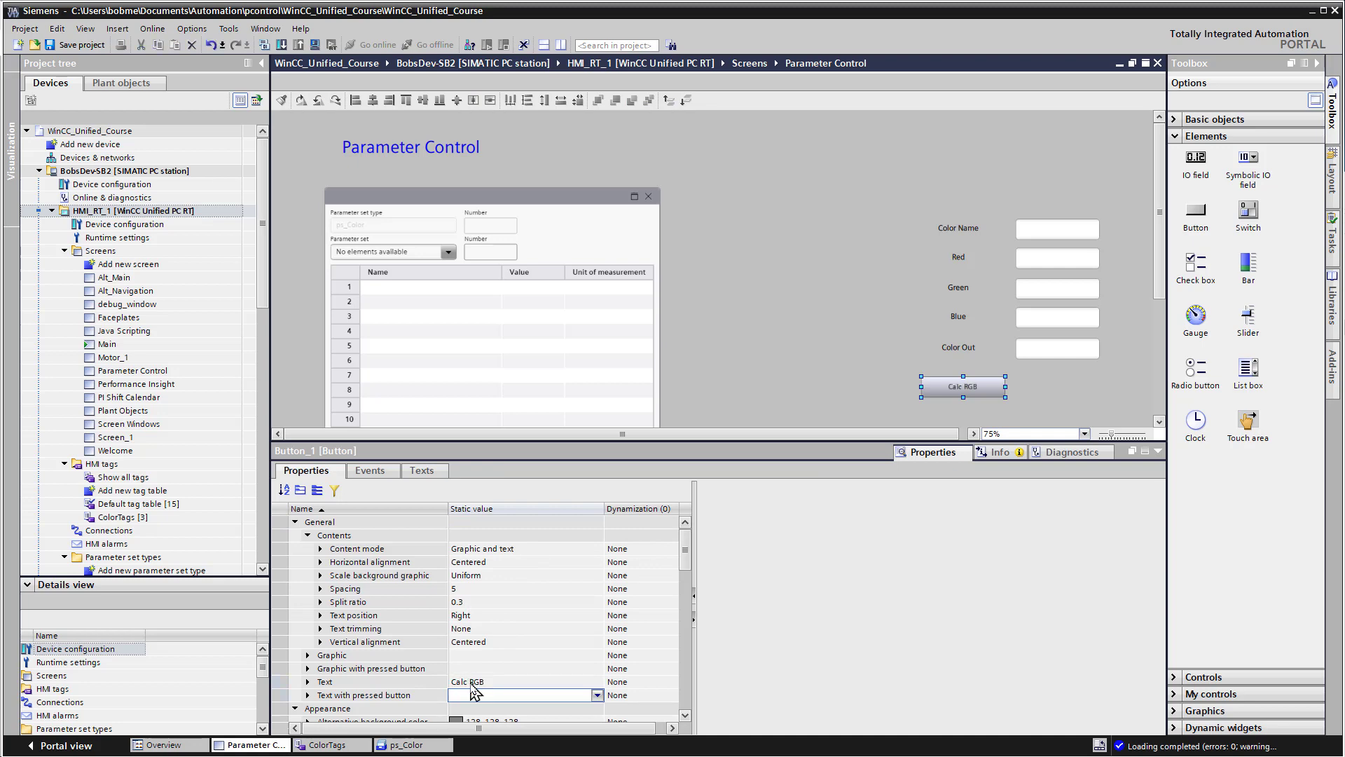
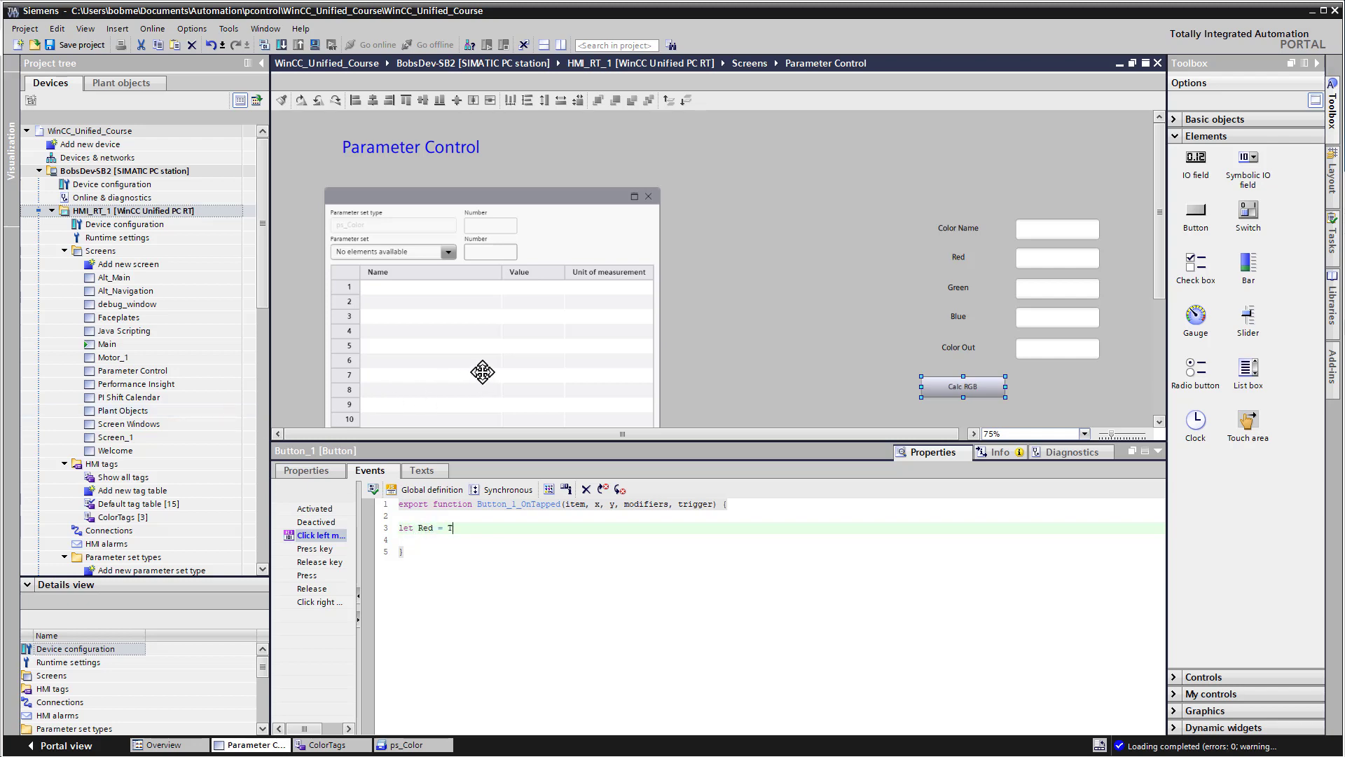
Step: In the Calc RGB button's click script, complete the line let Red = Tags("Color_udt.Red").Read();
{"action": "type", "text": "("}
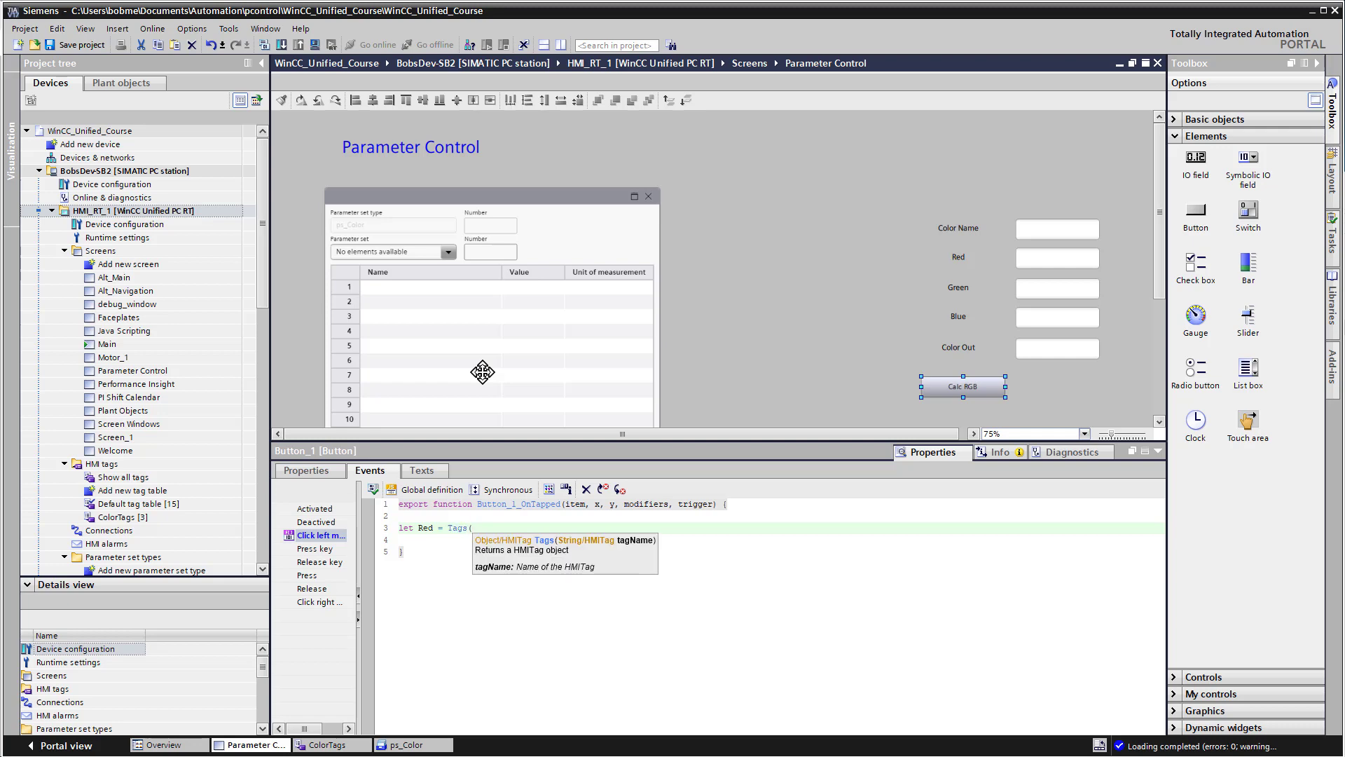
{"action": "key", "text": "ctrl+j"}
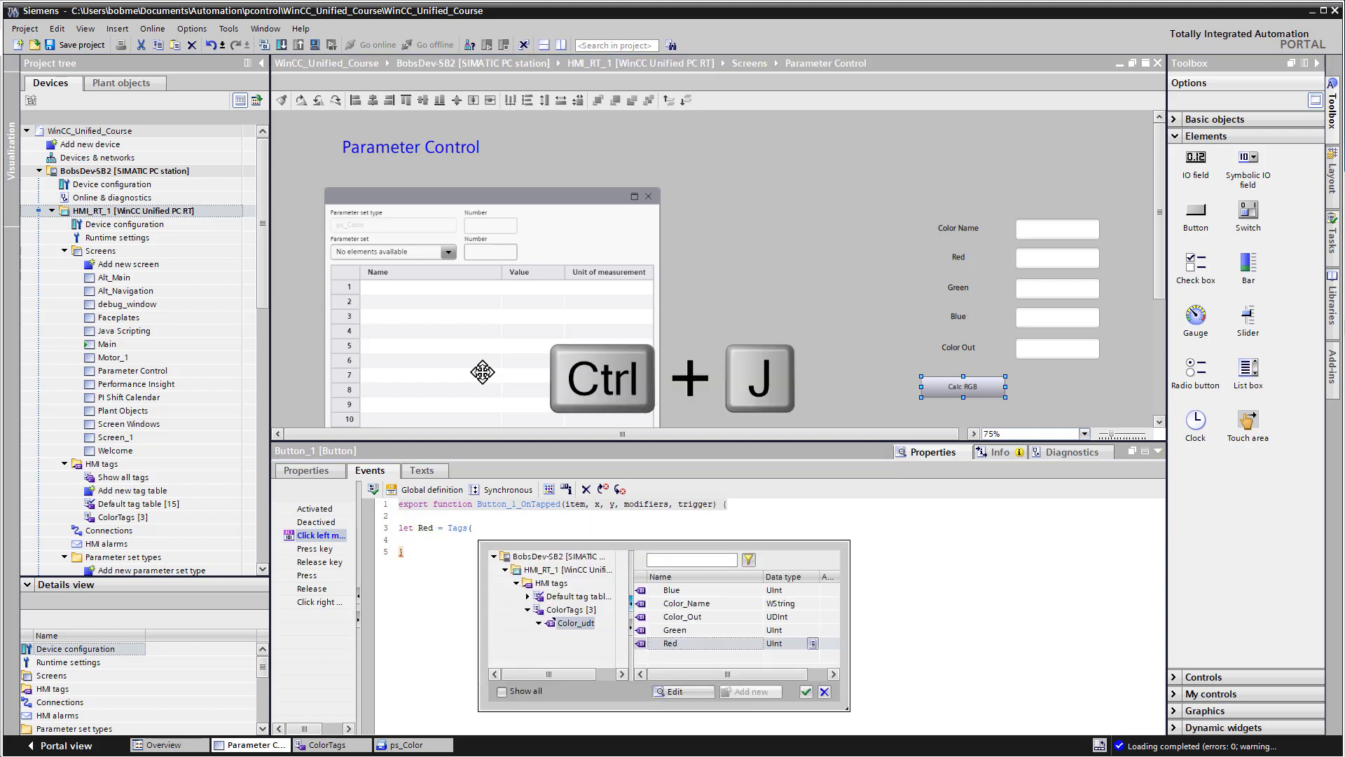
{"action": "left_click", "coordinate": [659, 643]}
{"action": "left_click", "coordinate": [806, 691]}
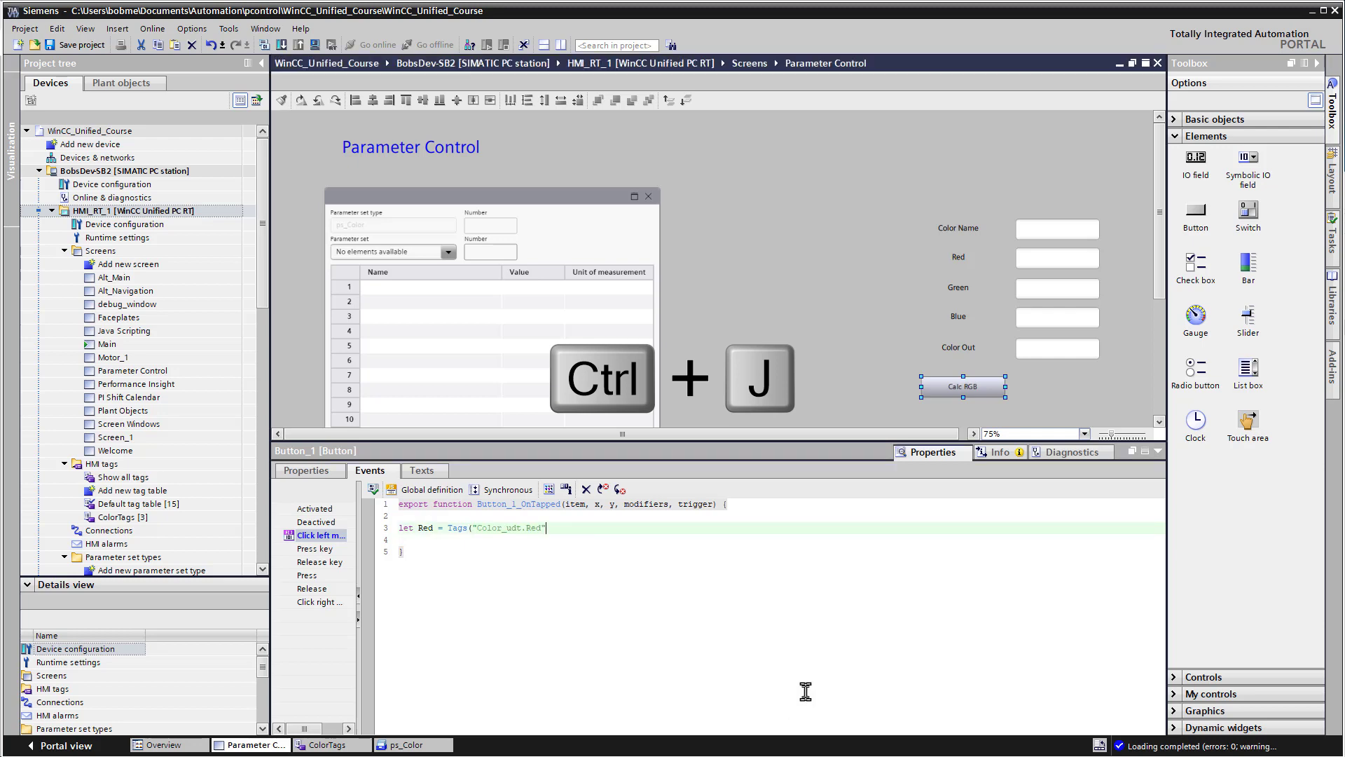
{"action": "type", "text": "."}
{"action": "key", "text": "Down"}
{"action": "key", "text": "Down"}
{"action": "key", "text": "Down"}
{"action": "key", "text": "Down"}
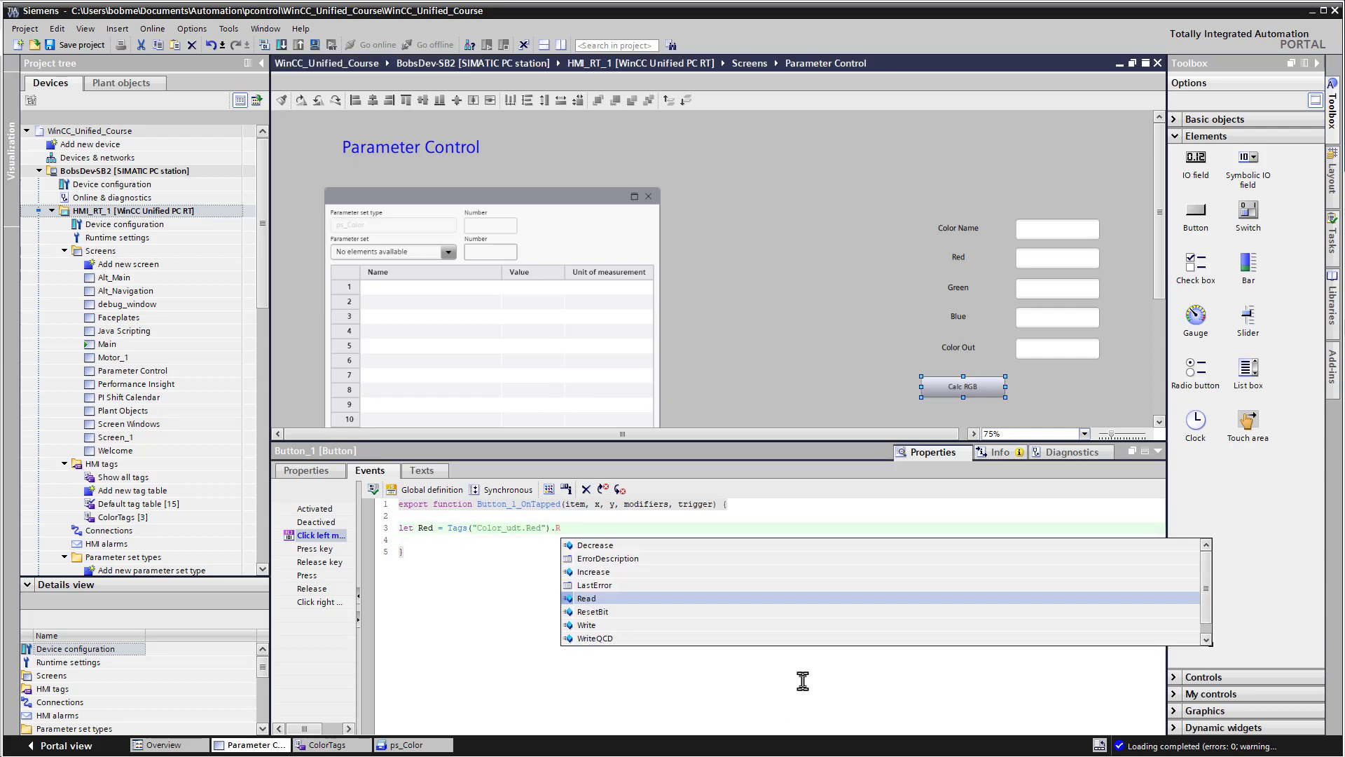
{"action": "key", "text": "Return"}
{"action": "type", "text": "()"}
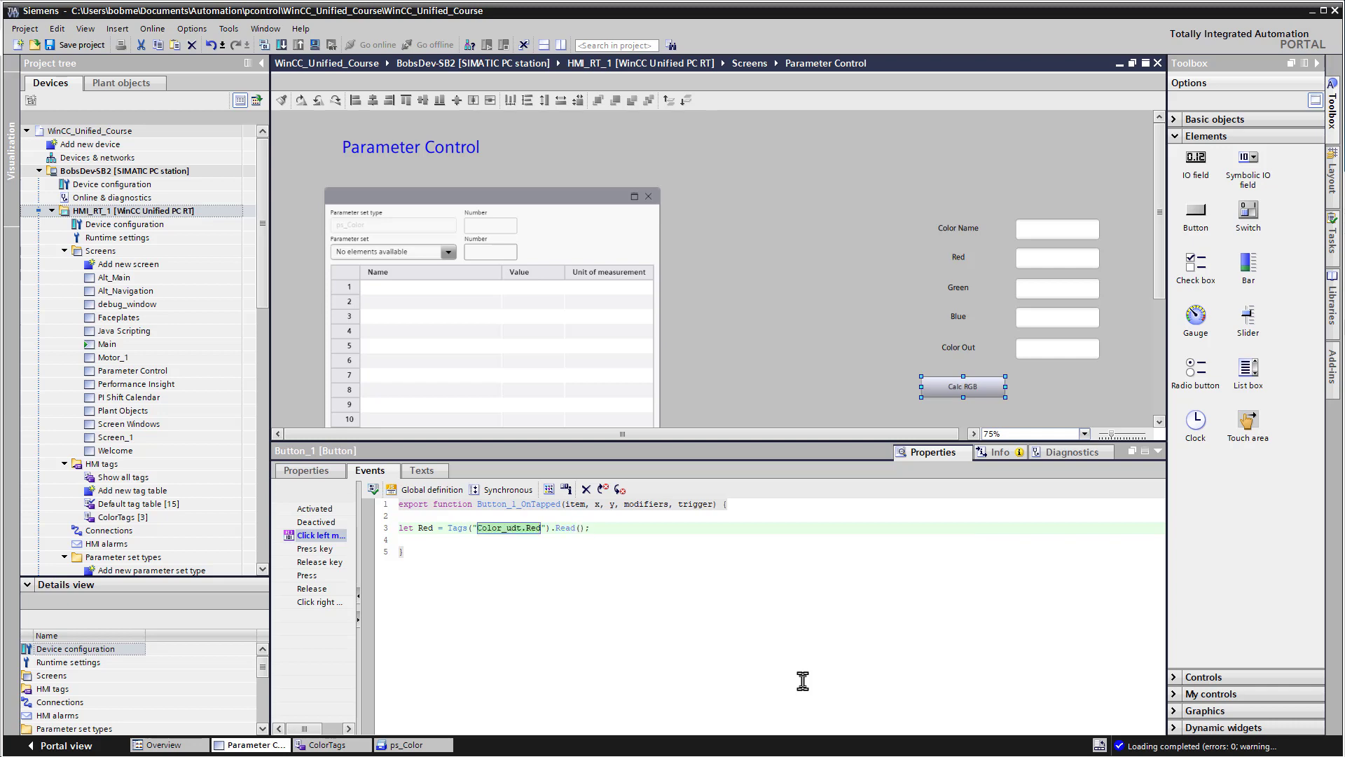
{"action": "type", "text": ";"}
Step: Add the script line let Green = Tags("Color_udt.Green").Read(); below the Red declaration
{"action": "key", "text": "Return"}
{"action": "type", "text": "let Green"}
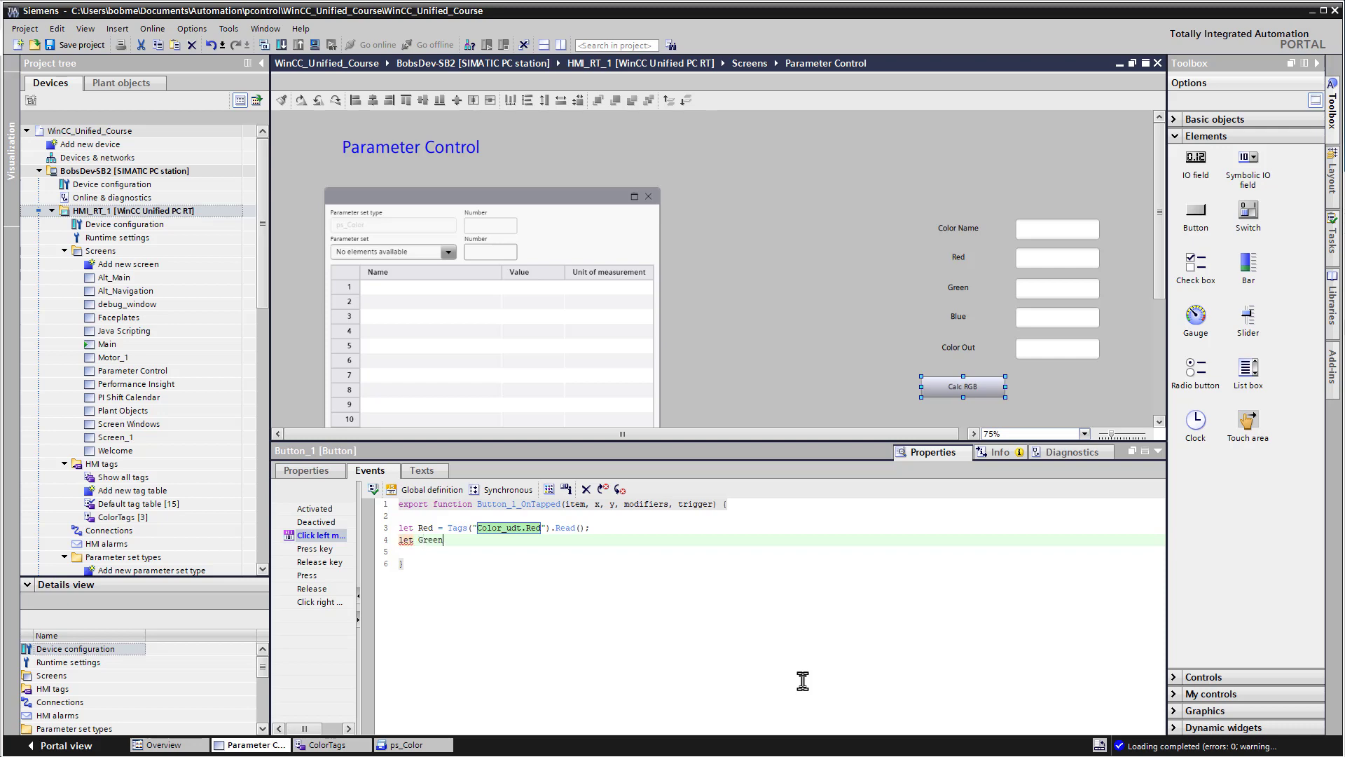
{"action": "type", "text": " = Tags("}
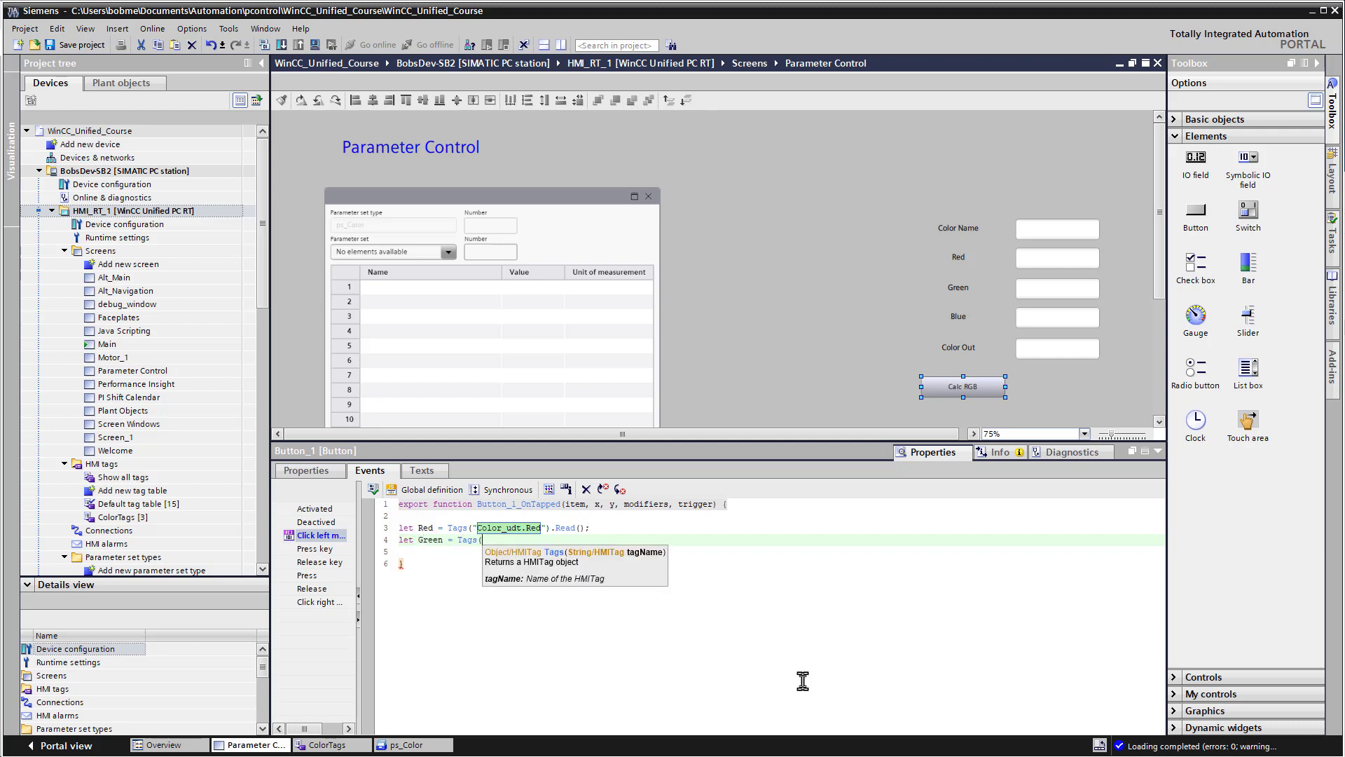
{"action": "key", "text": "ctrl+j"}
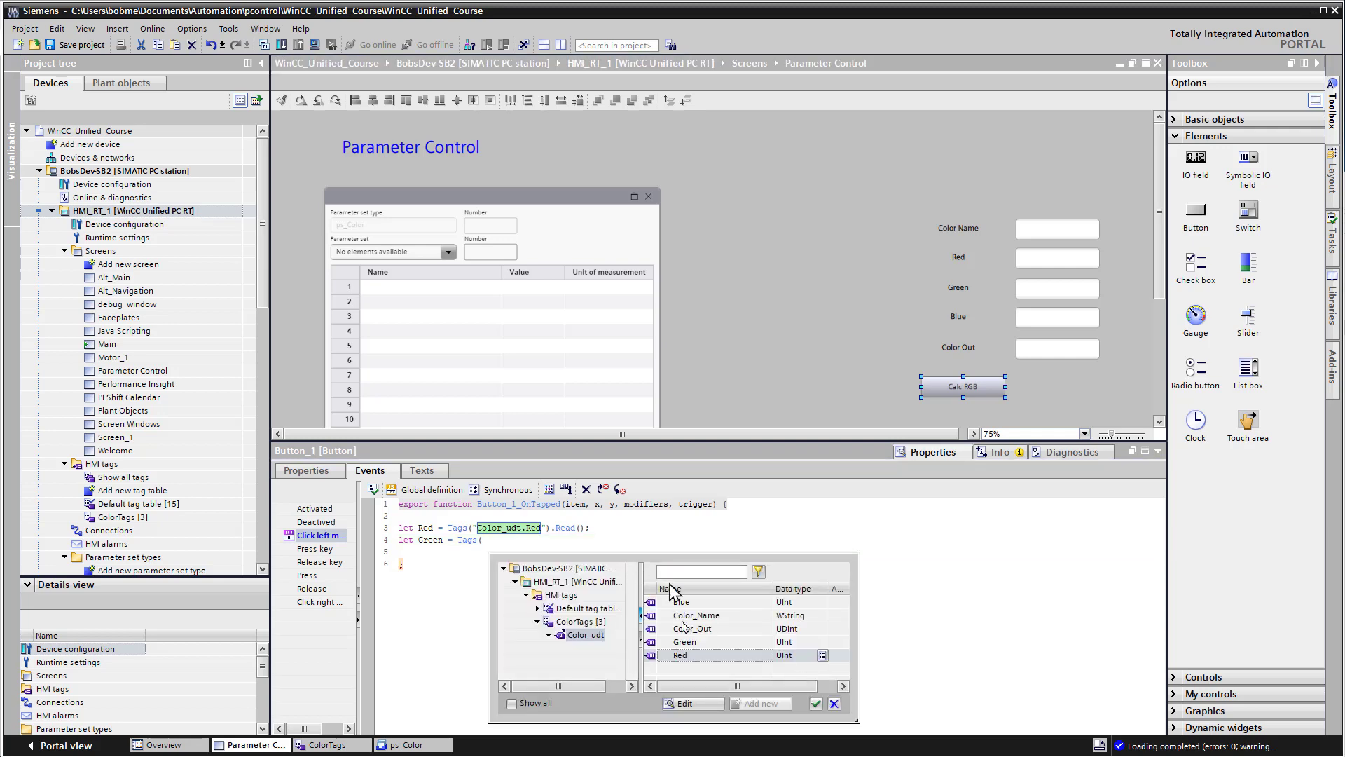
{"action": "key", "text": "Escape"}
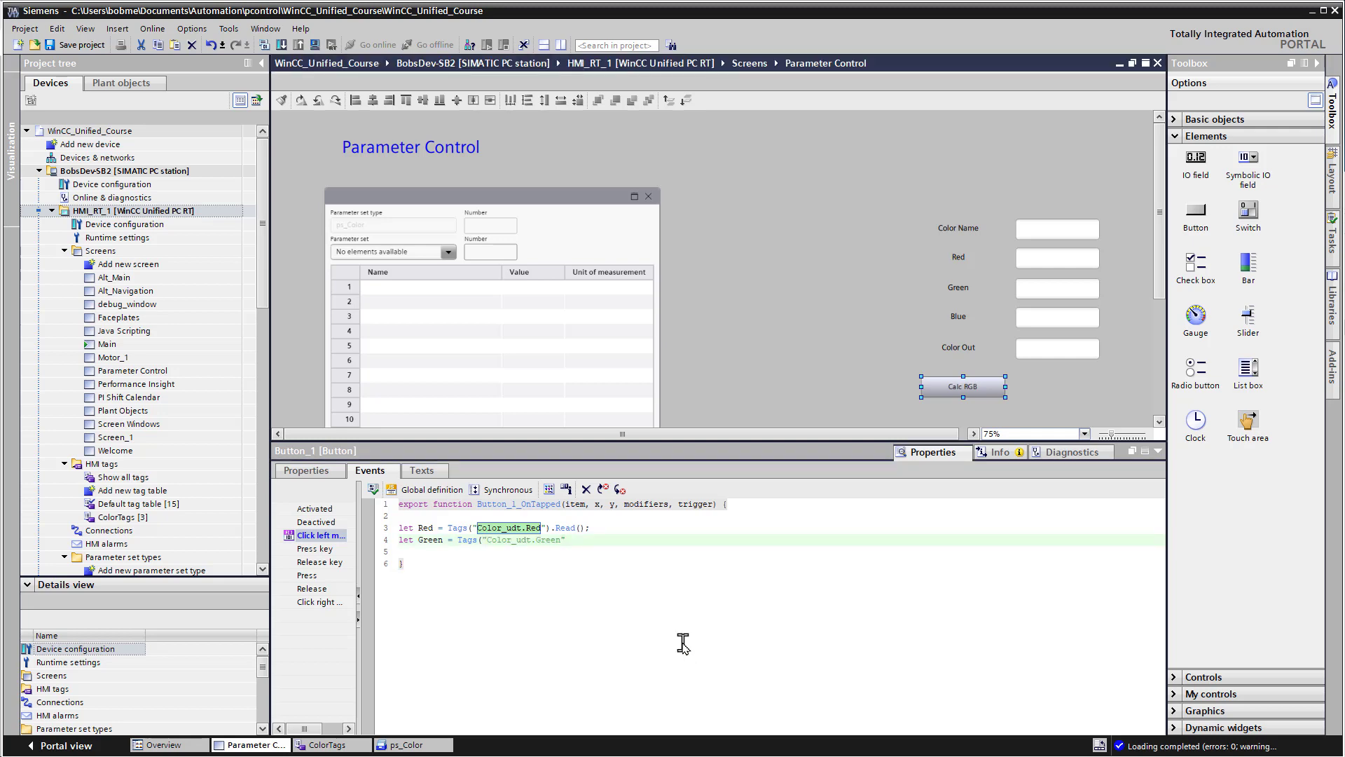
{"action": "type", "text": ").R"}
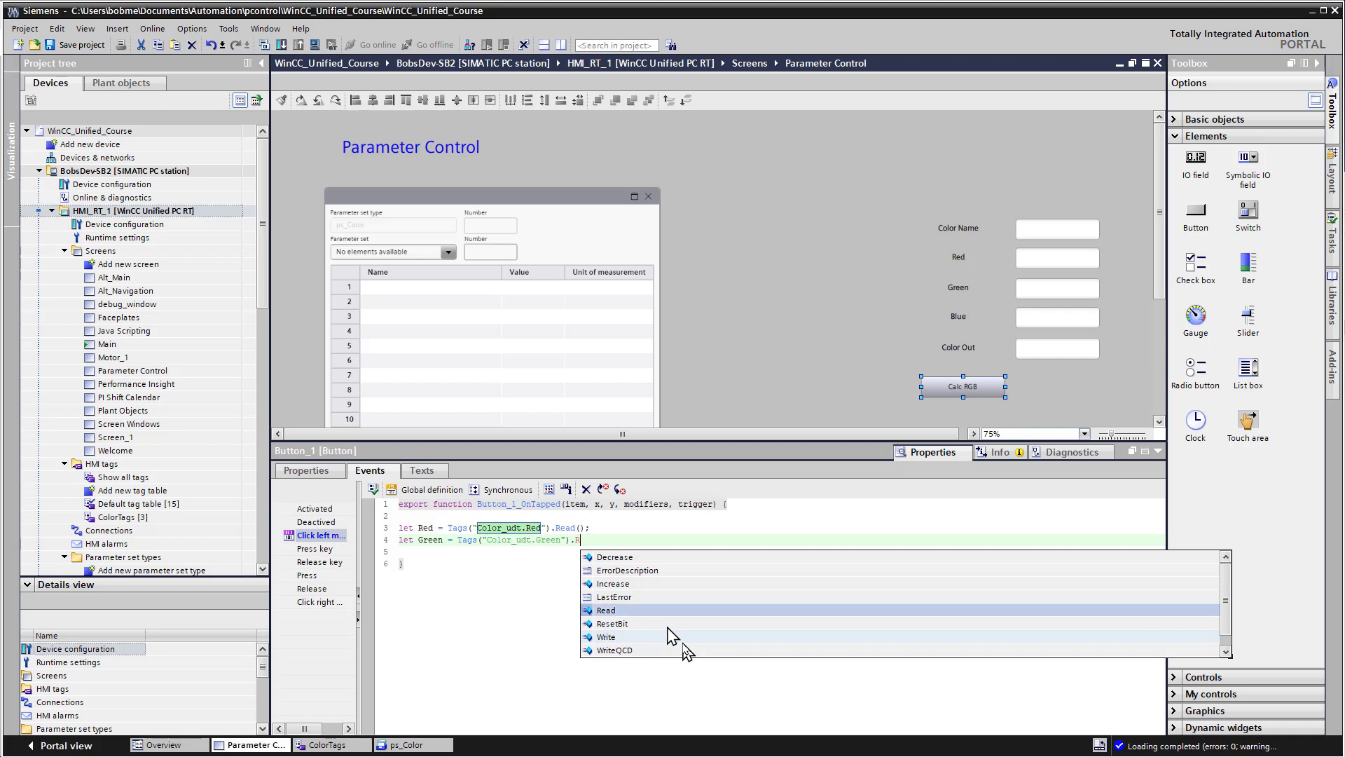
{"action": "type", "text": "ead()"}
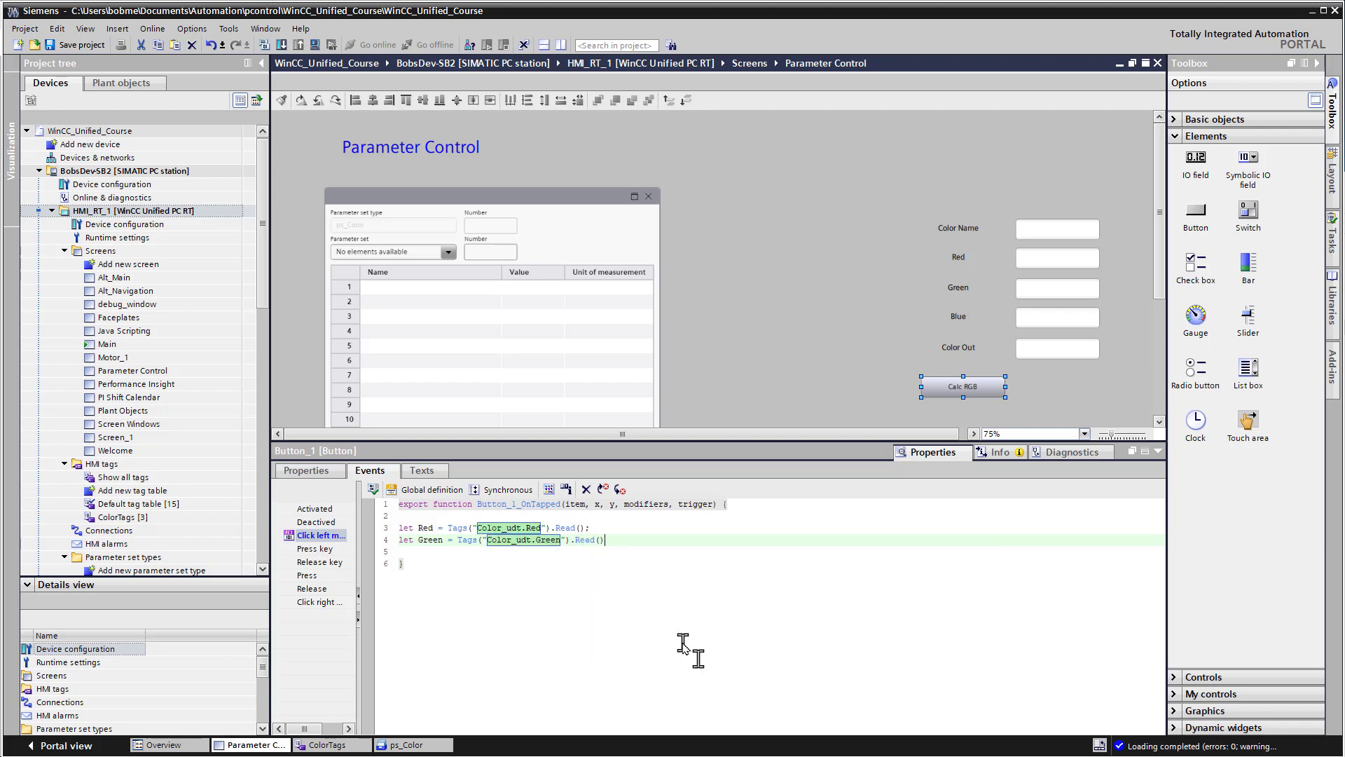
{"action": "type", "text": ";"}
Step: Add the script line let Blue = Tags("Color_udt.Blue").Read(); below the Green declaration
{"action": "key", "text": "Return"}
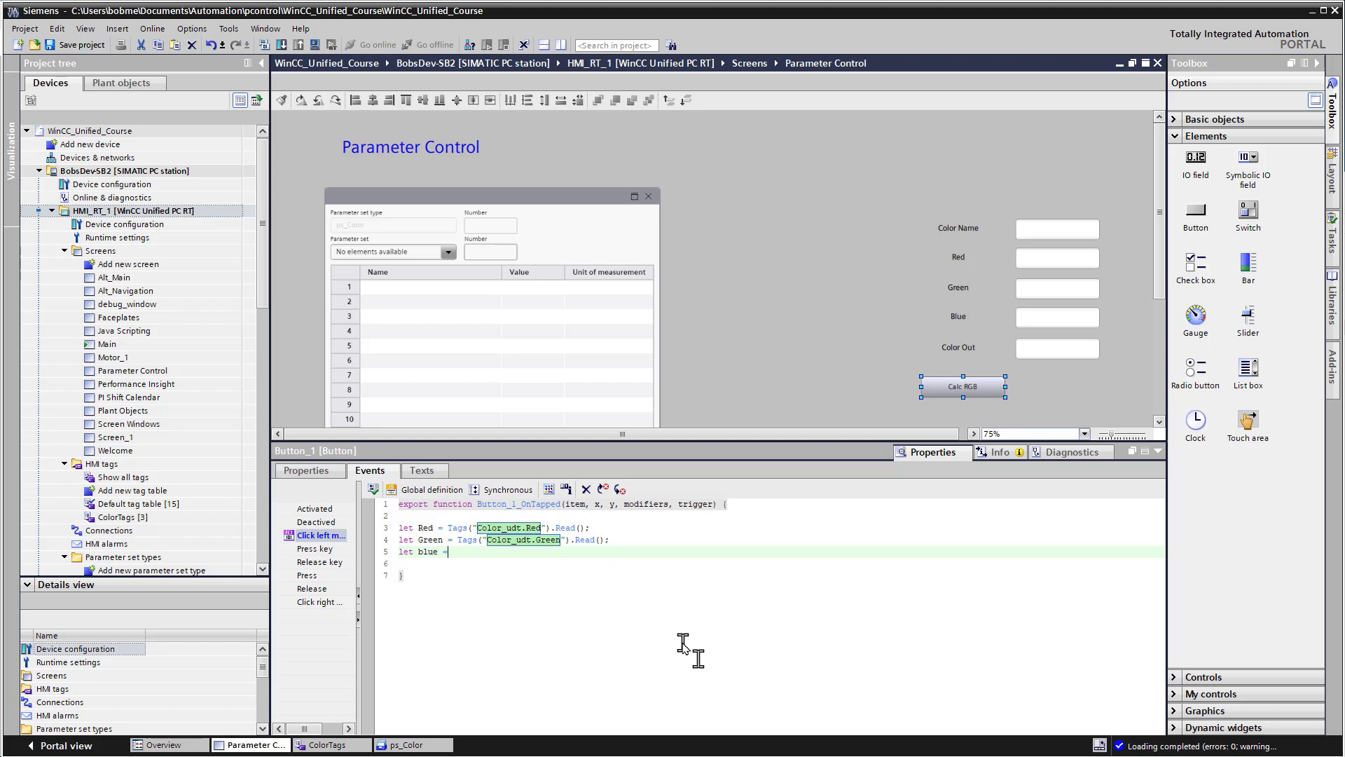
{"action": "type", "text": "let blue = Tags("}
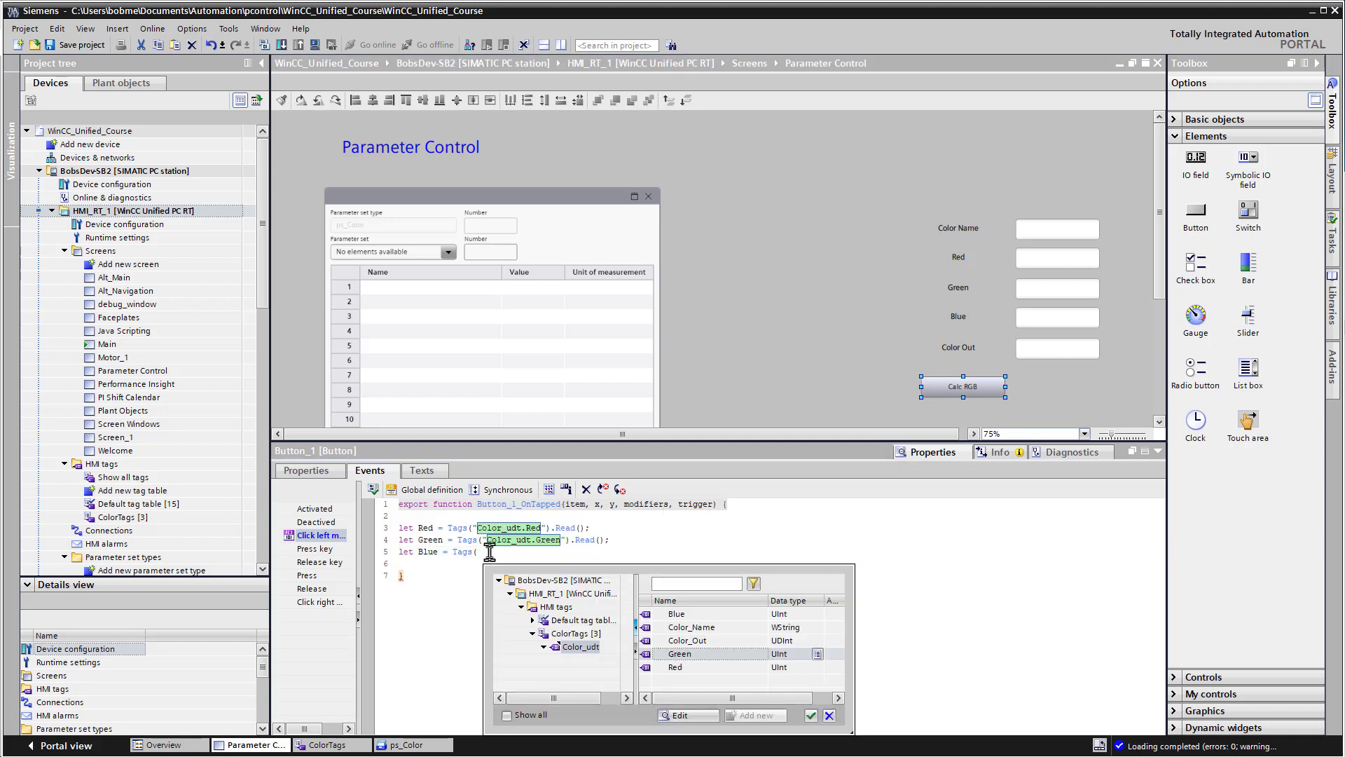
{"action": "double_click", "coordinate": [662, 615]}
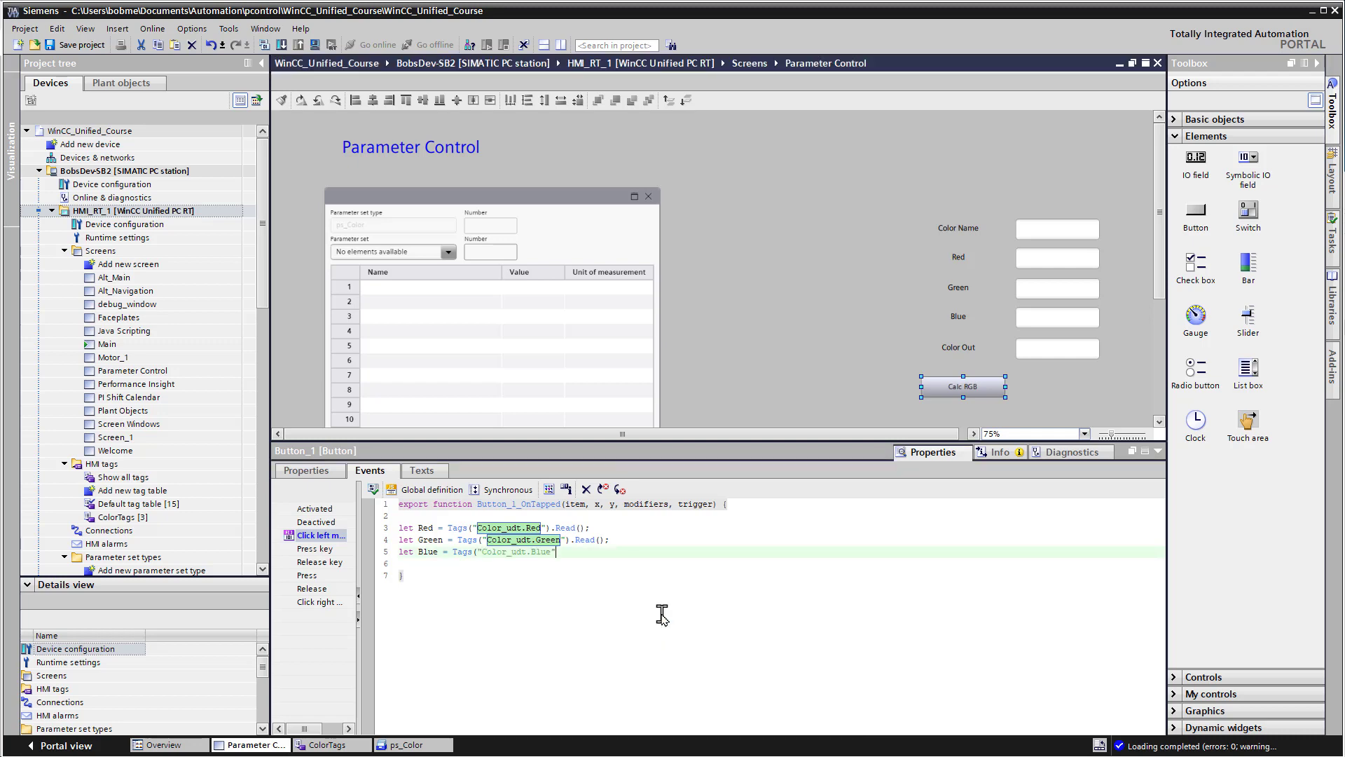
{"action": "type", "text": ")"}
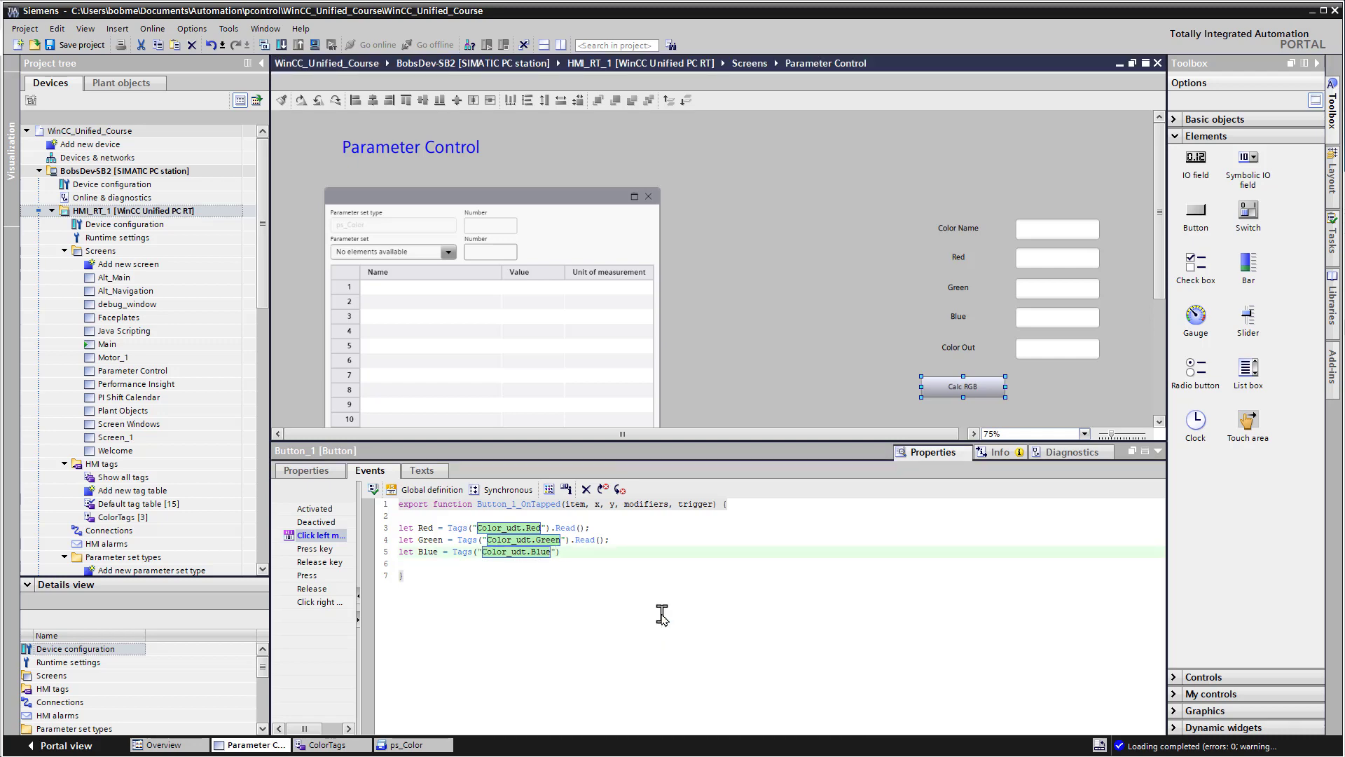
{"action": "type", "text": "."}
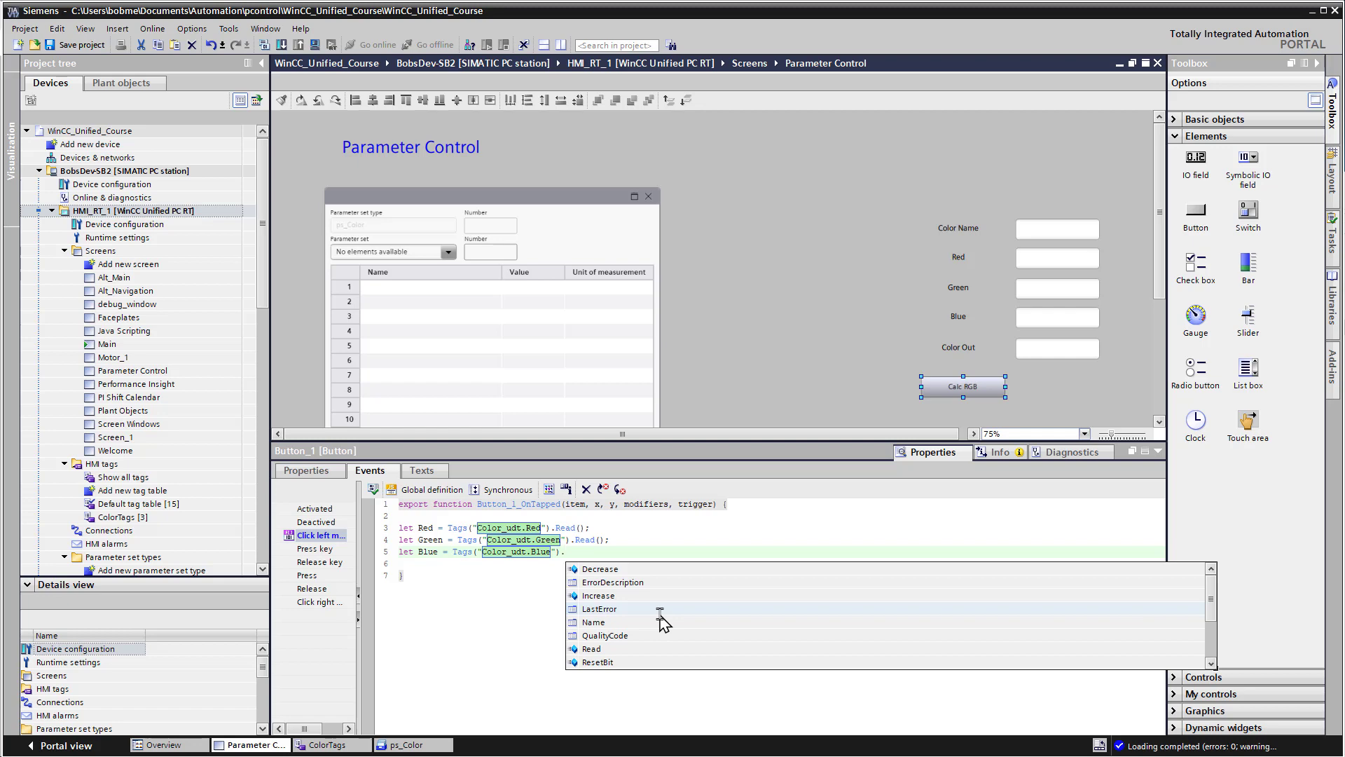
{"action": "type", "text": "Re"}
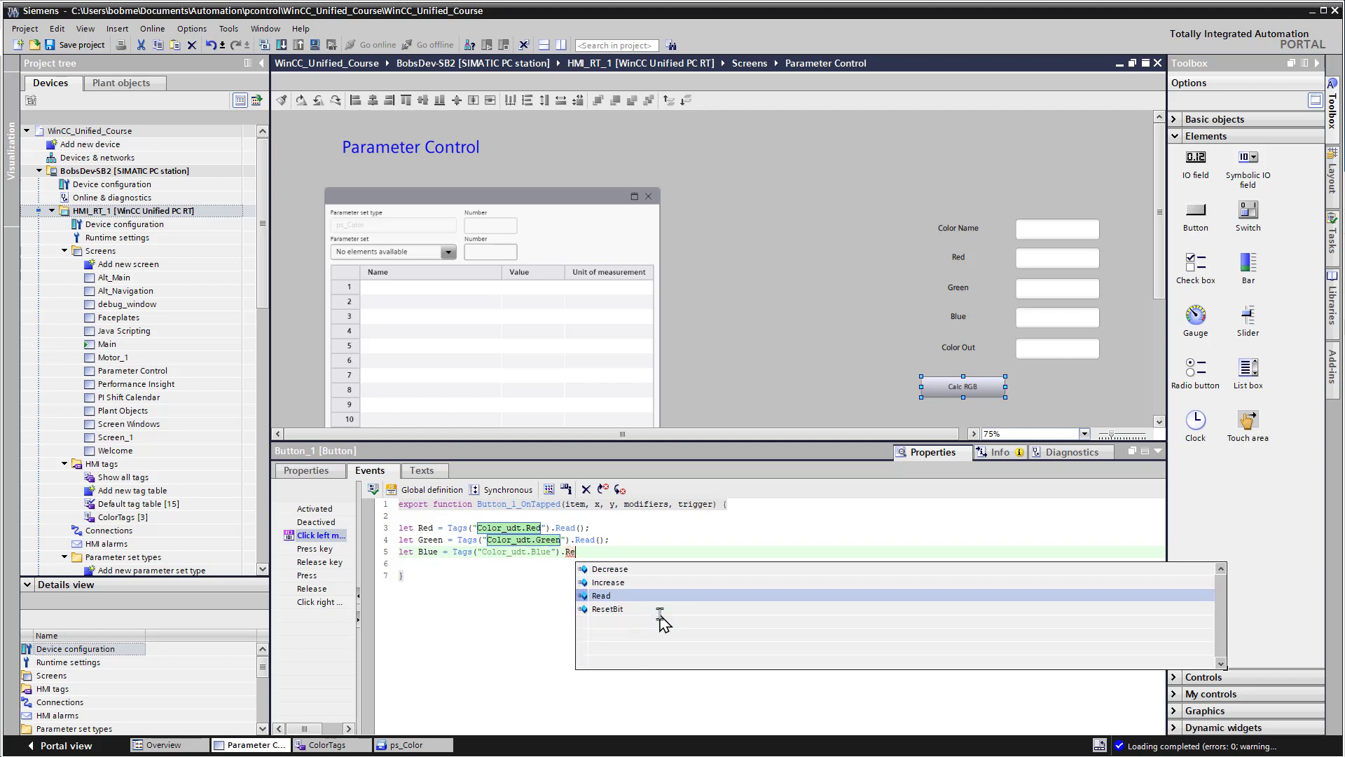
{"action": "key", "text": "Return"}
{"action": "type", "text": "()"}
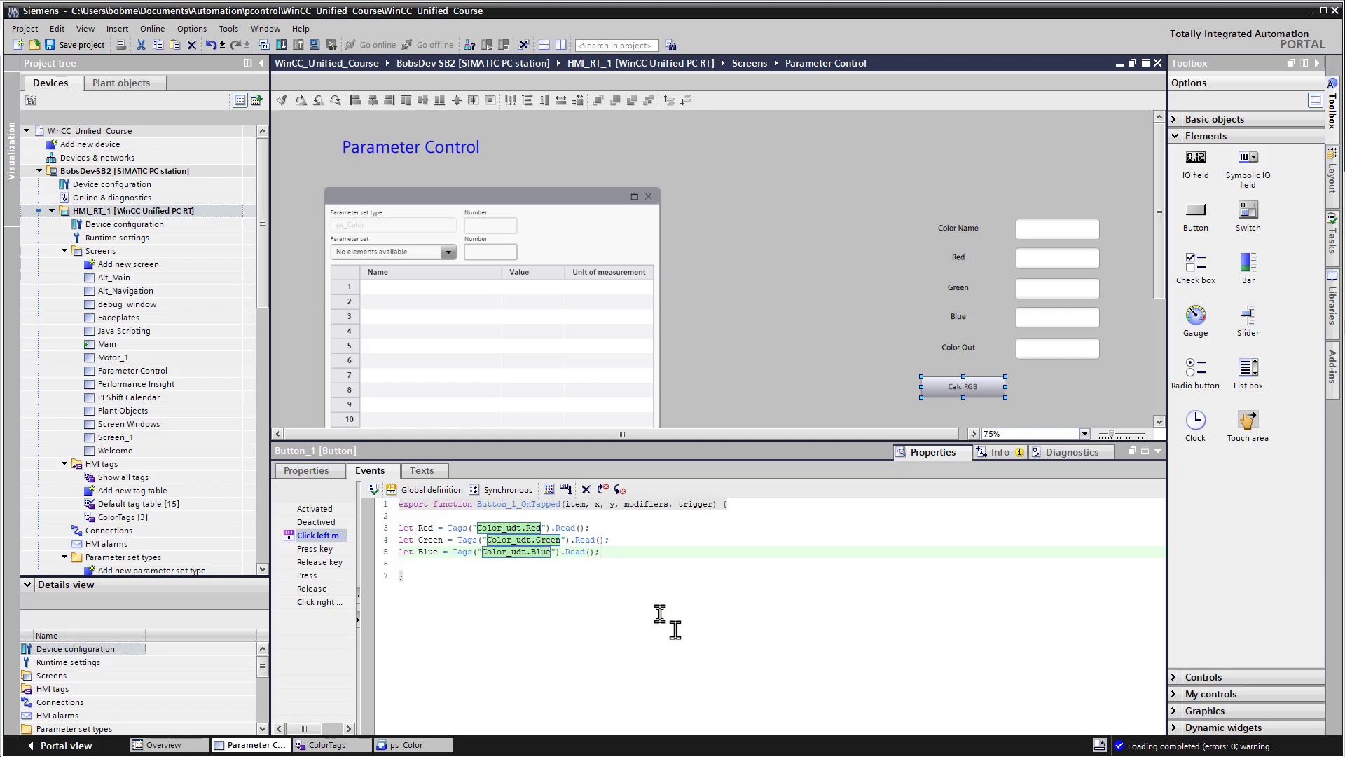
{"action": "type", "text": ";"}
Step: Below the Blue declaration, add the script line let Color_out = Tags("Color_udt.Color_Out");
{"action": "key", "text": "Return"}
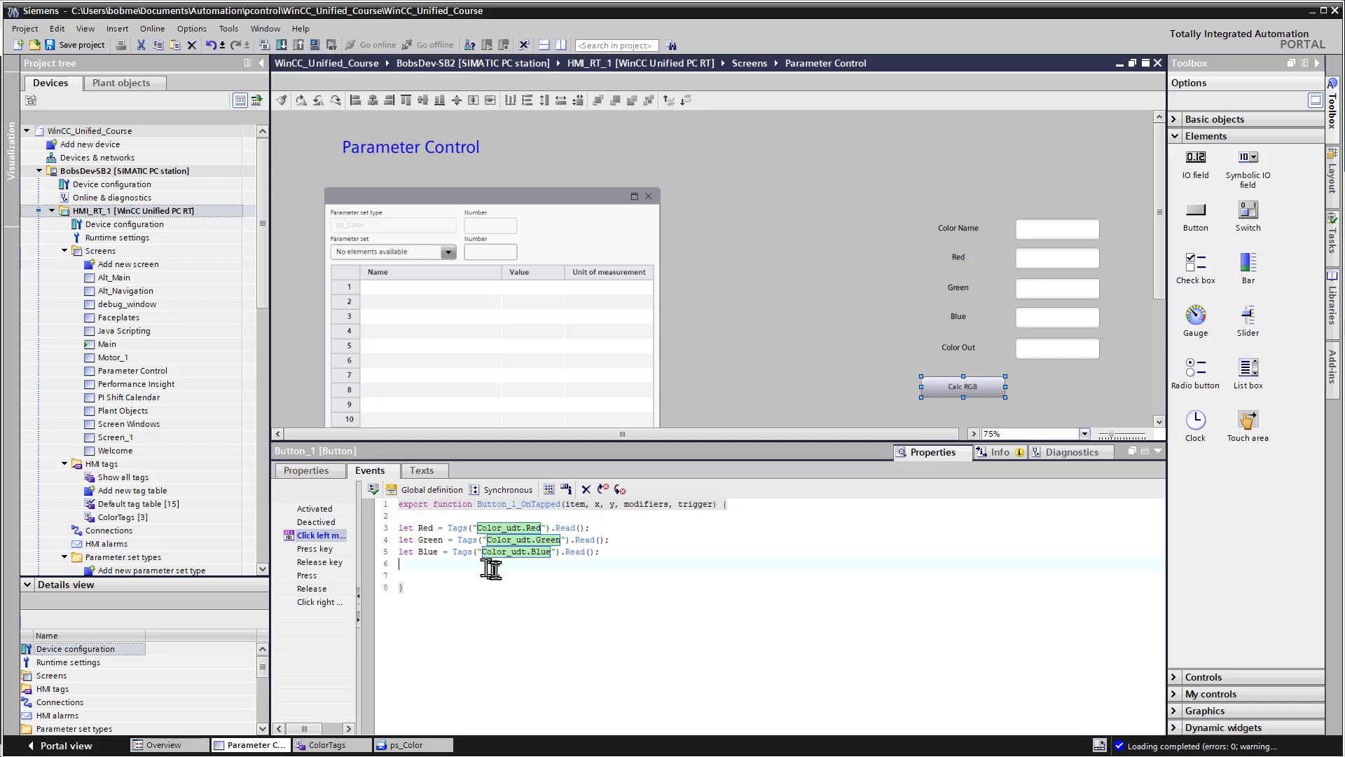
{"action": "key", "text": "Return"}
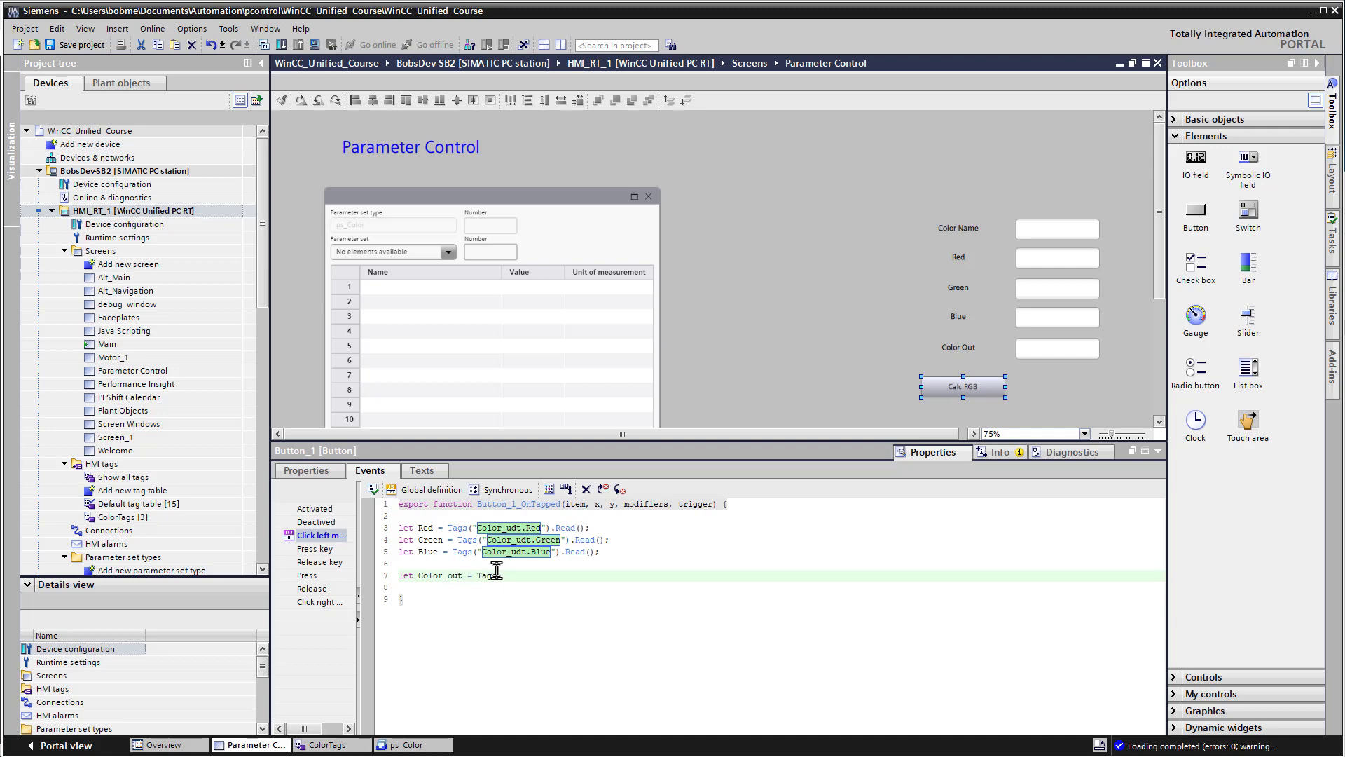
{"action": "type", "text": "let Color_out = Tags(\""}
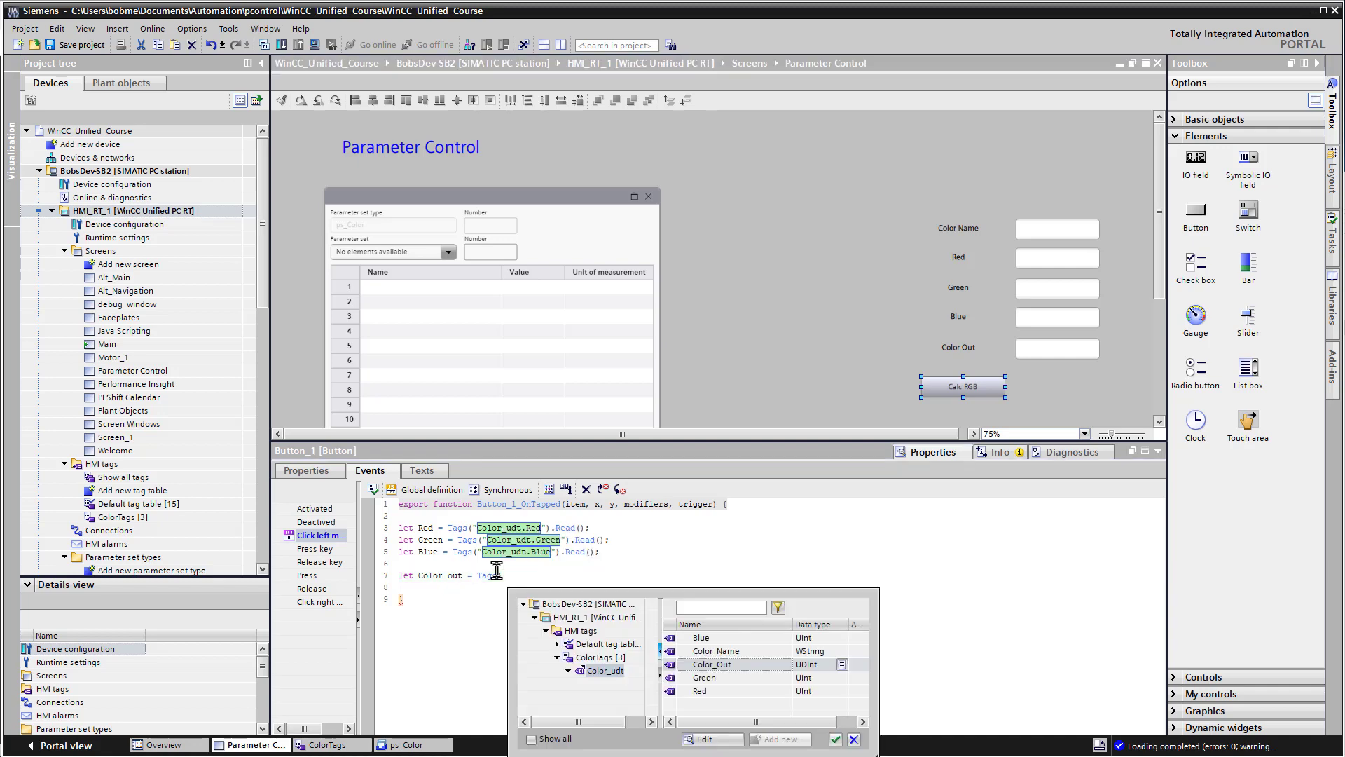
{"action": "double_click", "coordinate": [707, 664]}
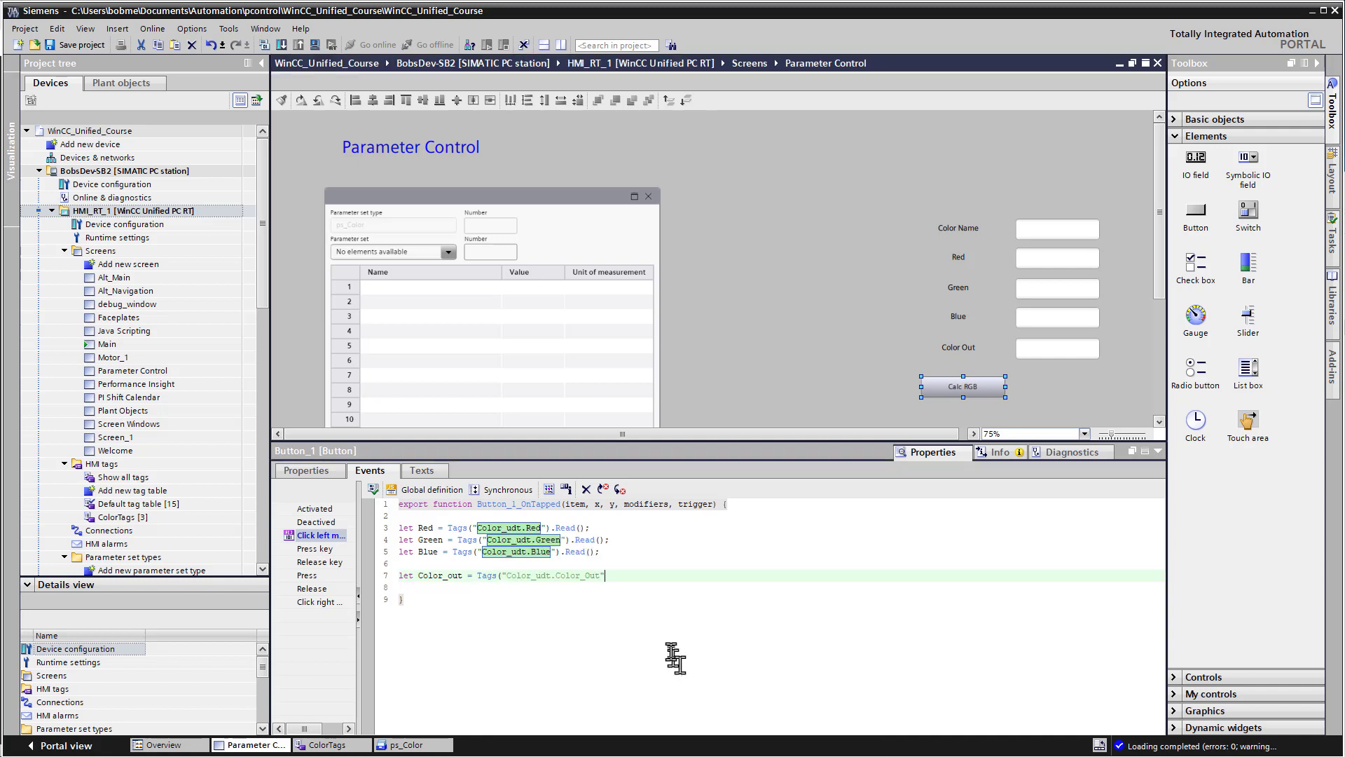
{"action": "type", "text": ");"}
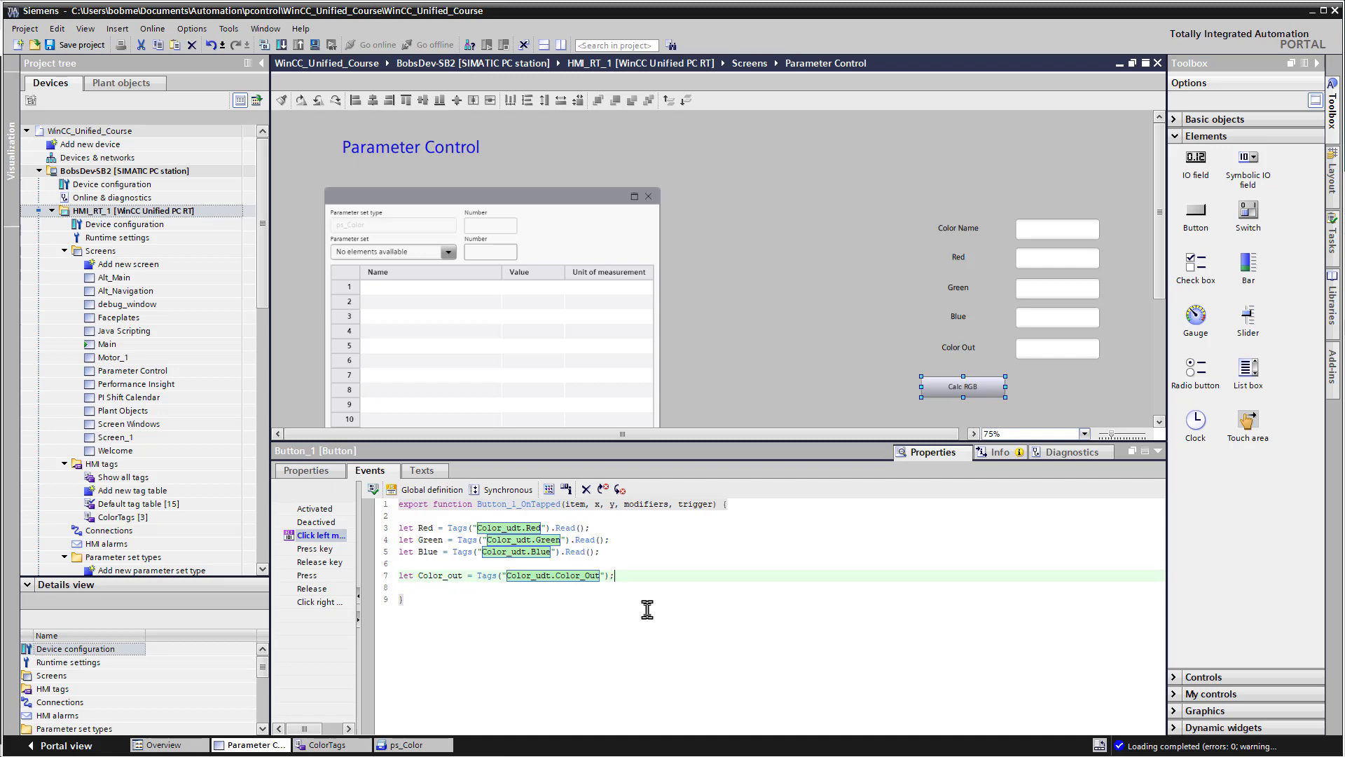
Step: Start a new script line below the Color_out declaration with Color_out.Write(HMIRuntime.Math.RGB
{"action": "key", "text": "Return"}
{"action": "key", "text": "Return"}
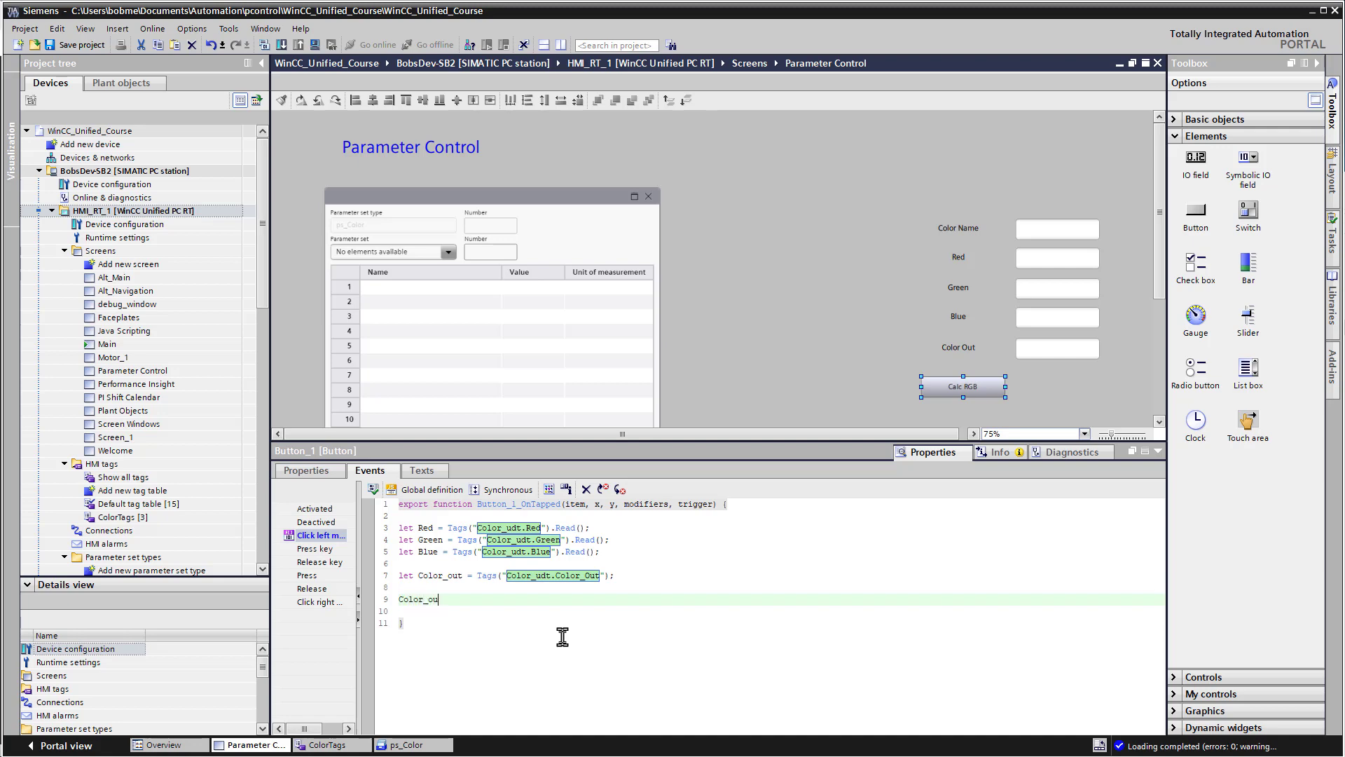
{"action": "type", "text": "Color_out.Write("}
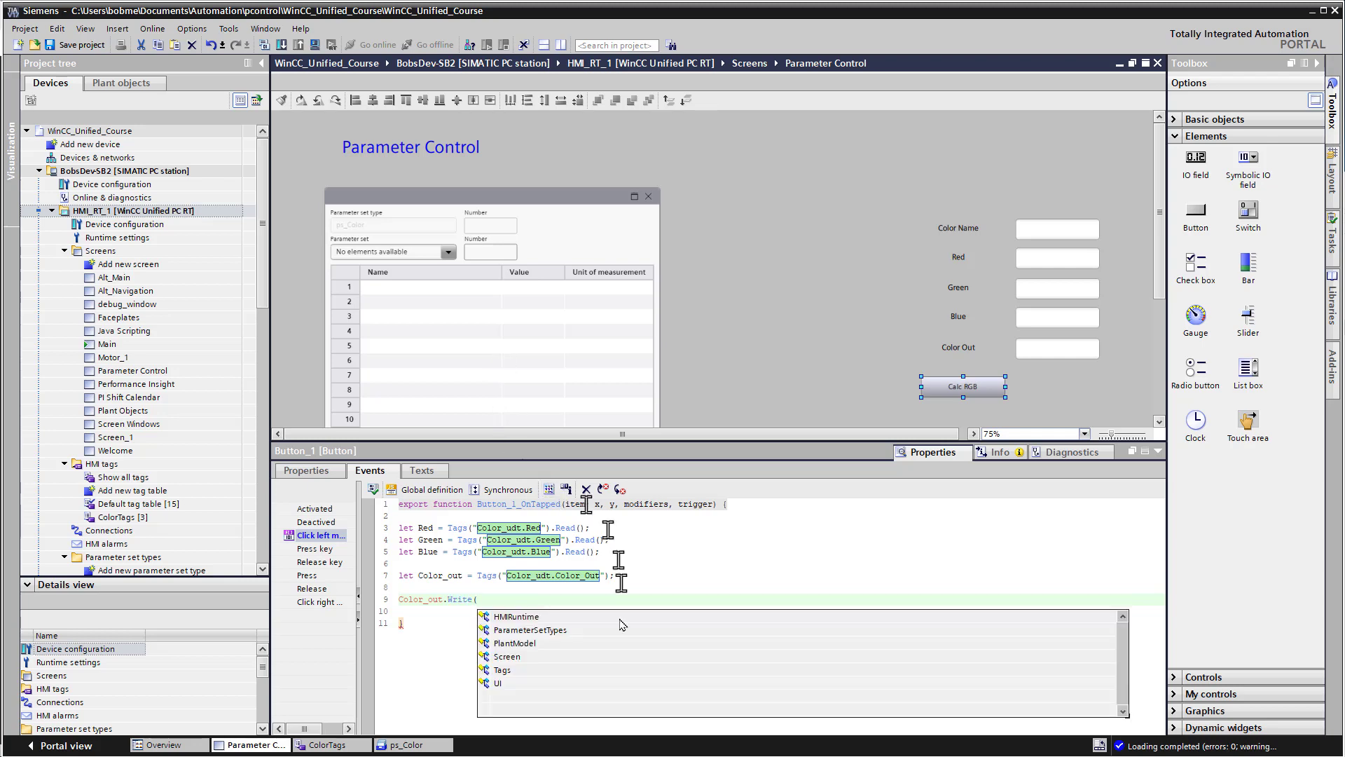
{"action": "left_click", "coordinate": [536, 617]}
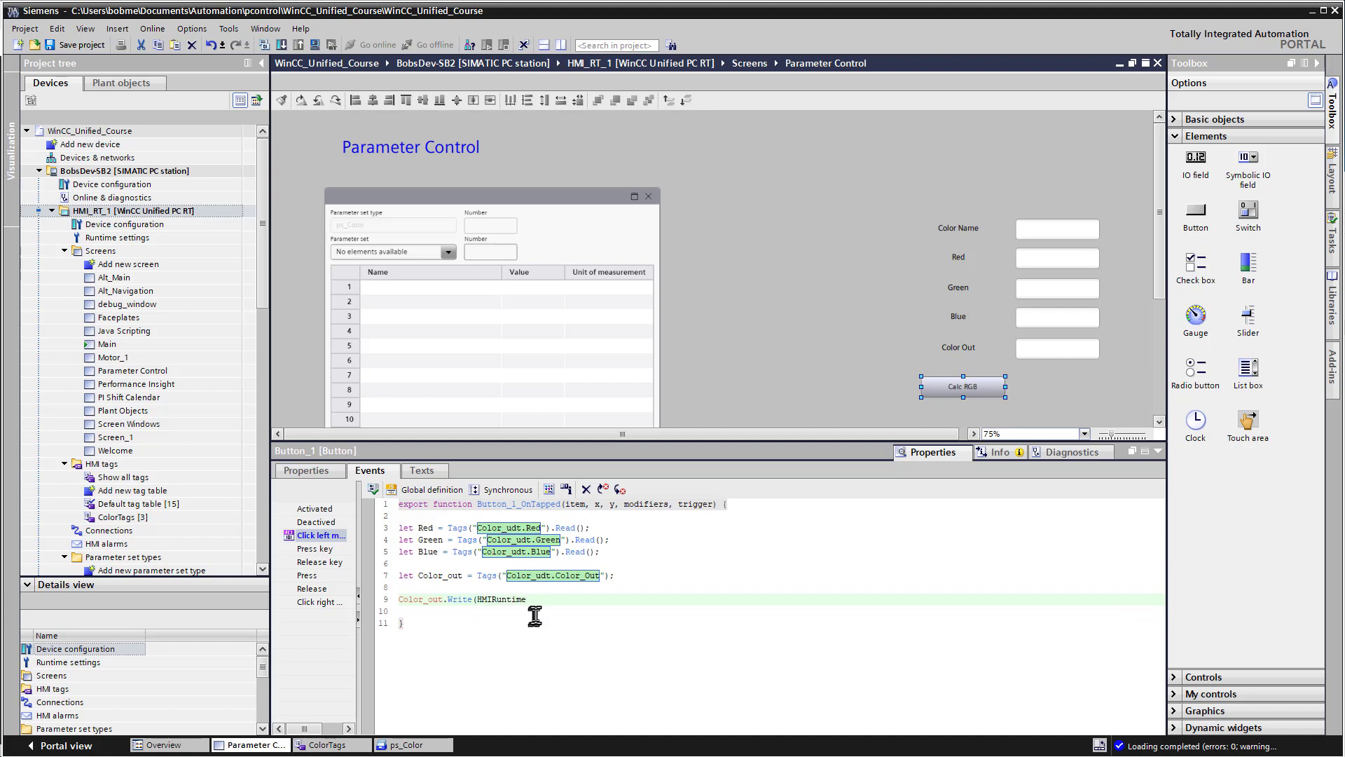
{"action": "type", "text": "."}
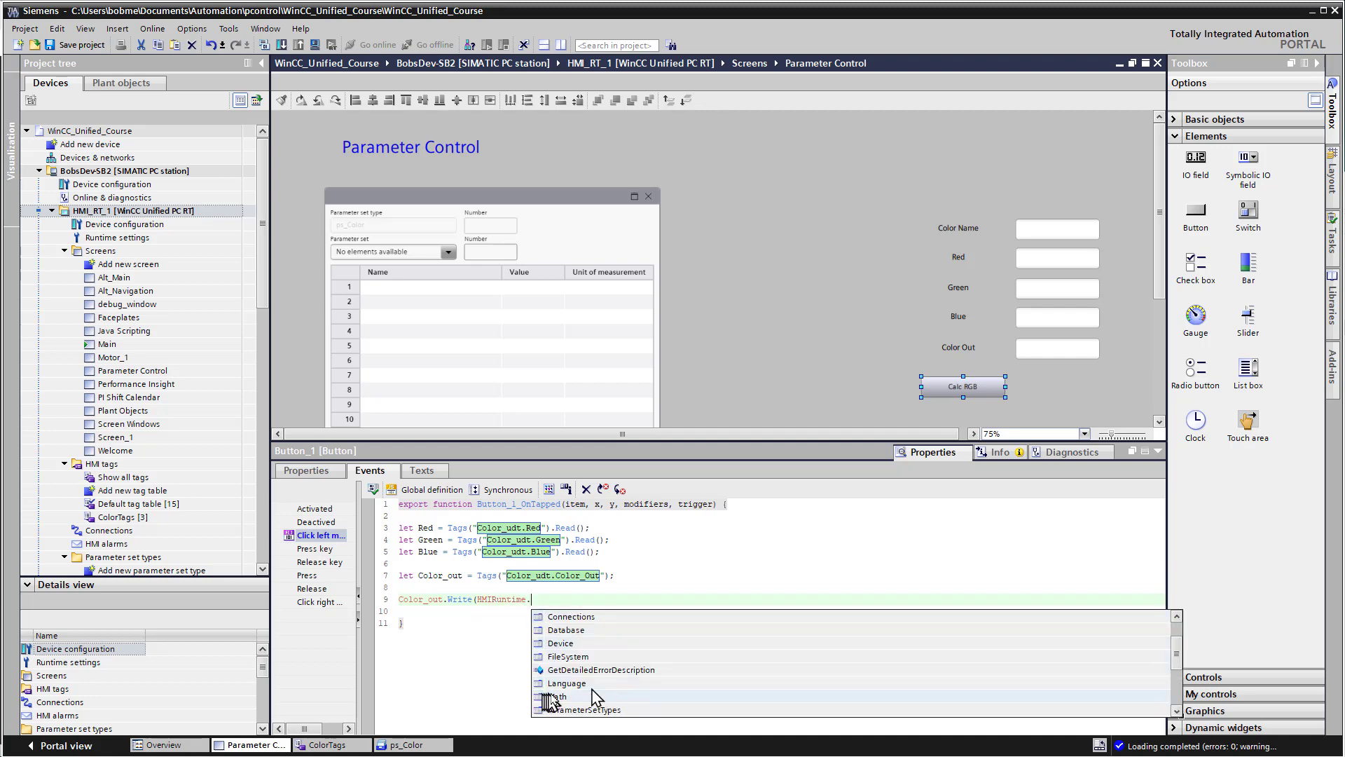
{"action": "left_click", "coordinate": [592, 695]}
{"action": "type", "text": "."}
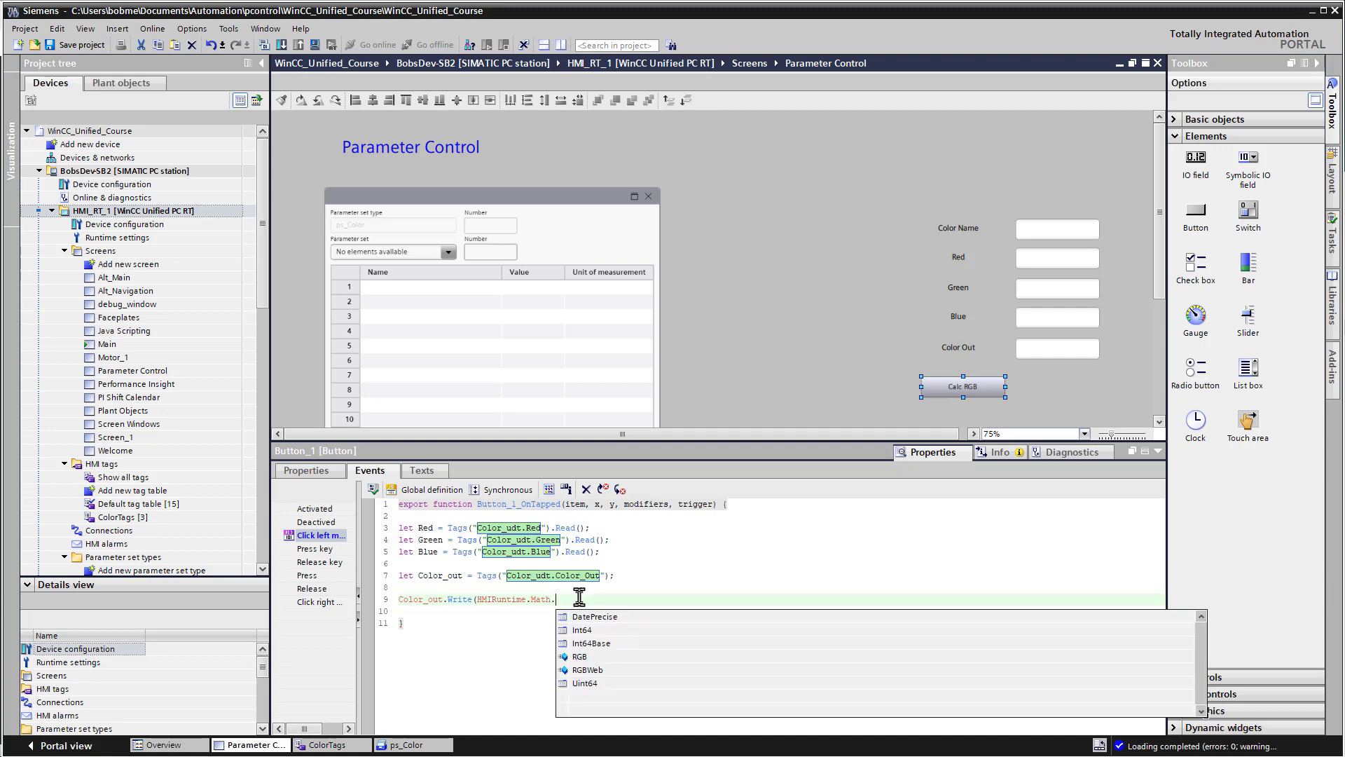
{"action": "left_click", "coordinate": [578, 655]}
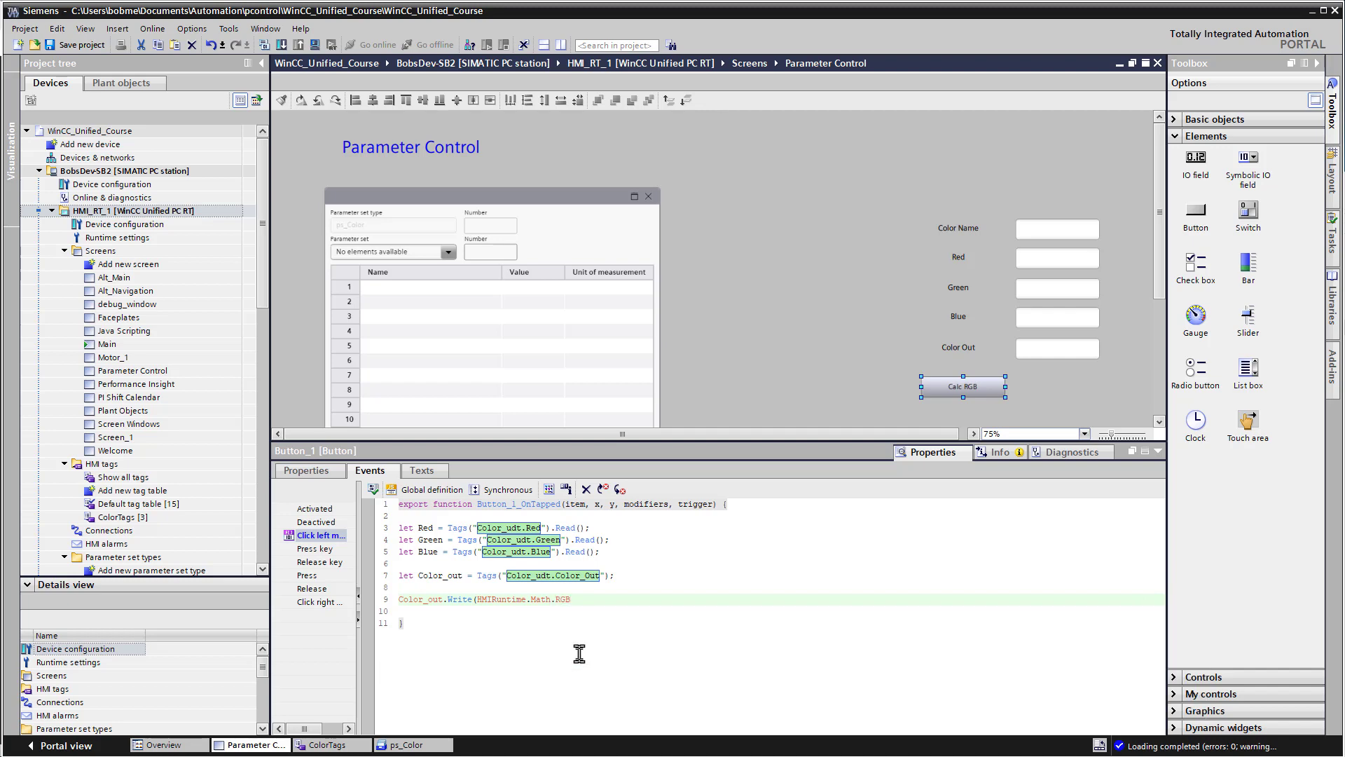
Step: Complete the RGB call with the arguments Red, Green and Blue and close the Write statement with a semicolon
{"action": "type", "text": "(Red,"}
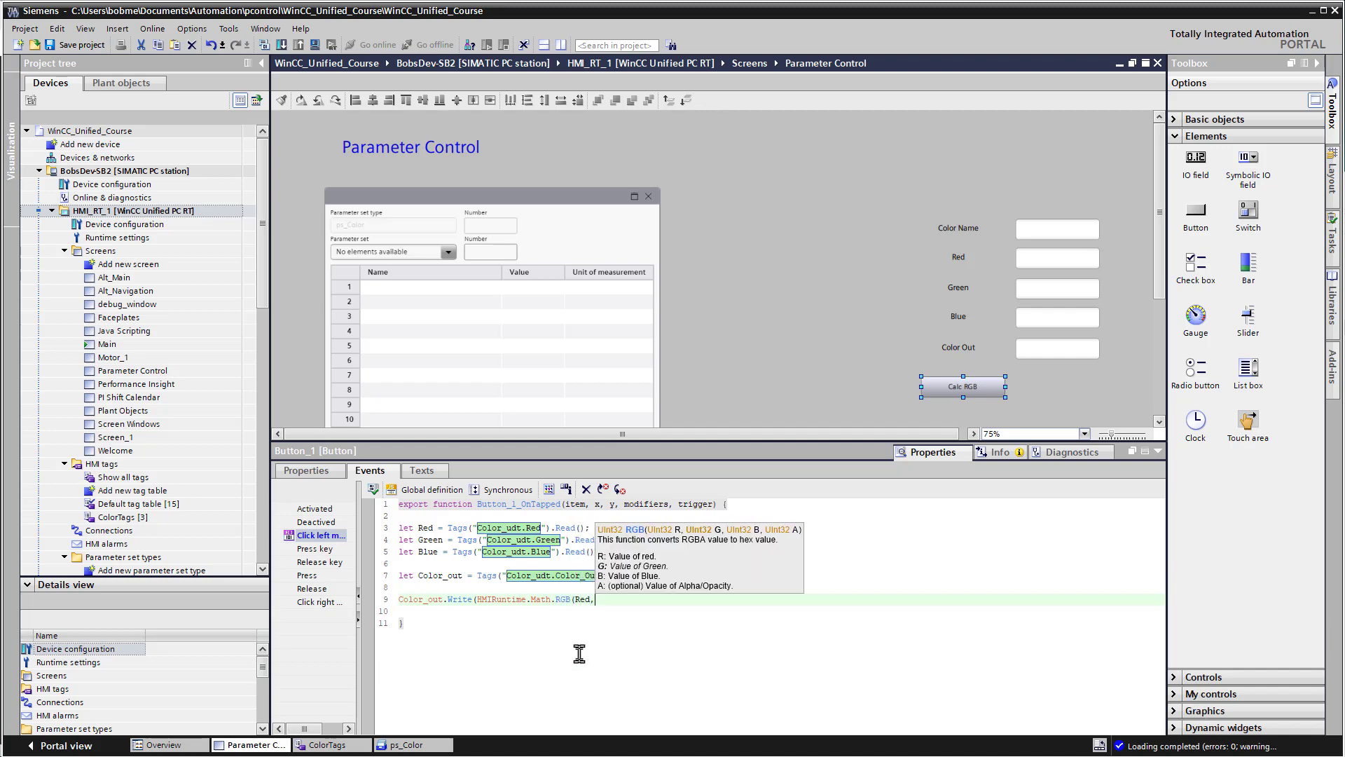
{"action": "type", "text": "Blue,"}
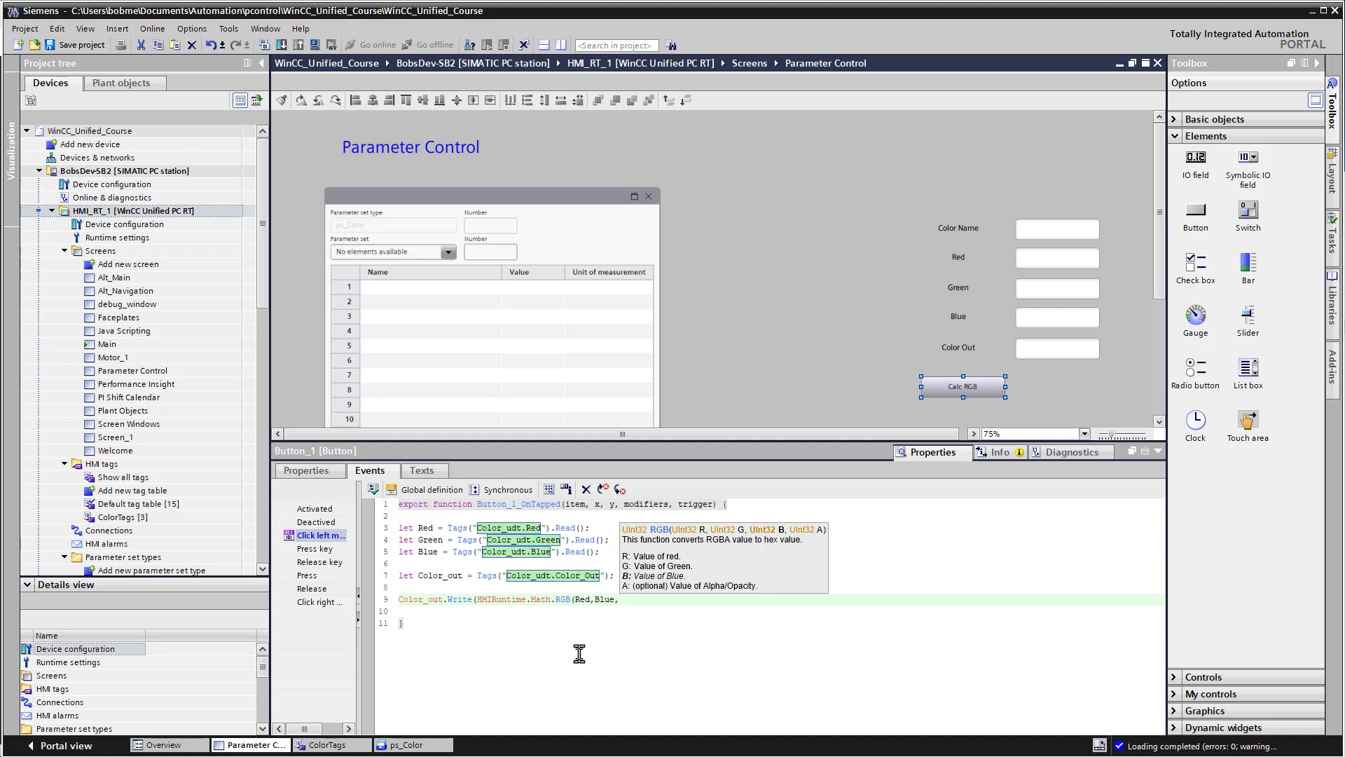
{"action": "key", "text": "BackSpace"}
{"action": "key", "text": "BackSpace"}
{"action": "key", "text": "BackSpace"}
{"action": "key", "text": "BackSpace"}
{"action": "key", "text": "BackSpace"}
{"action": "type", "text": "Green, B"}
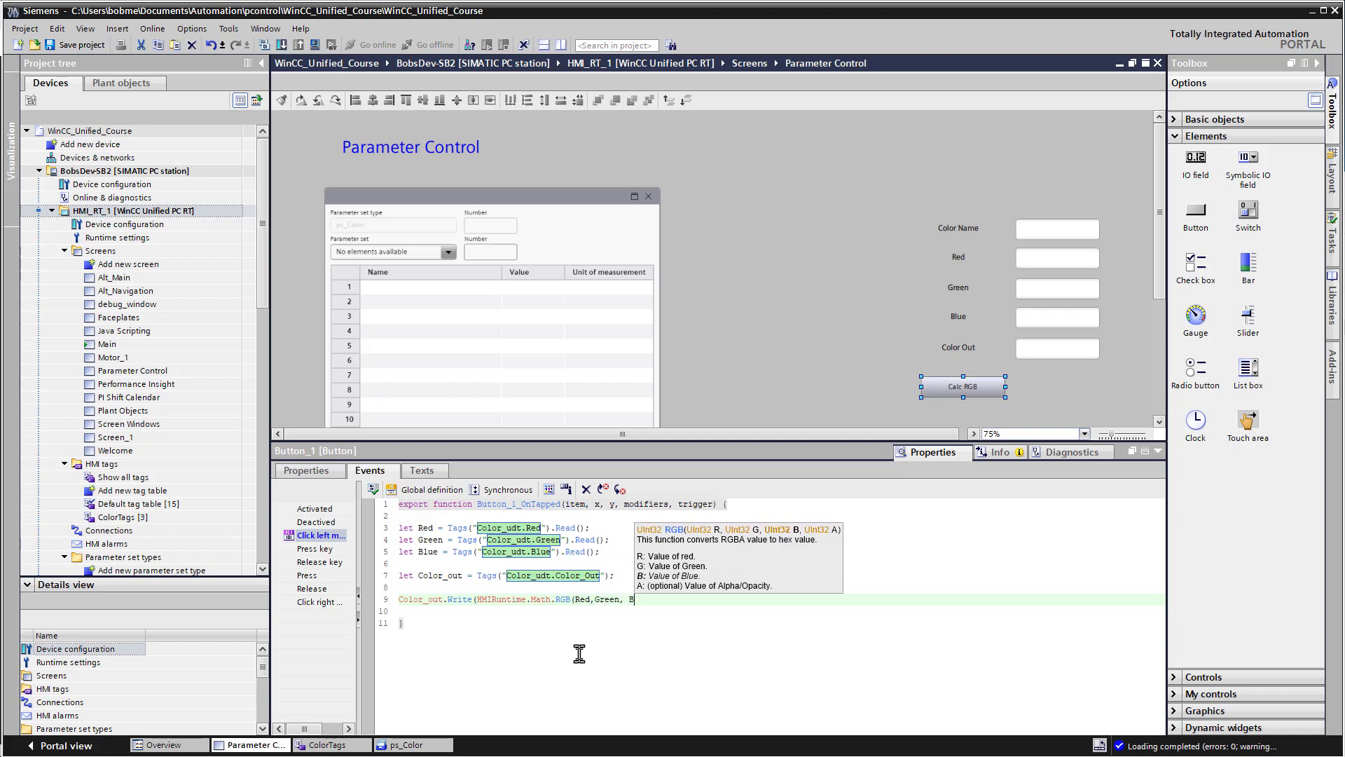
{"action": "type", "text": "lue"}
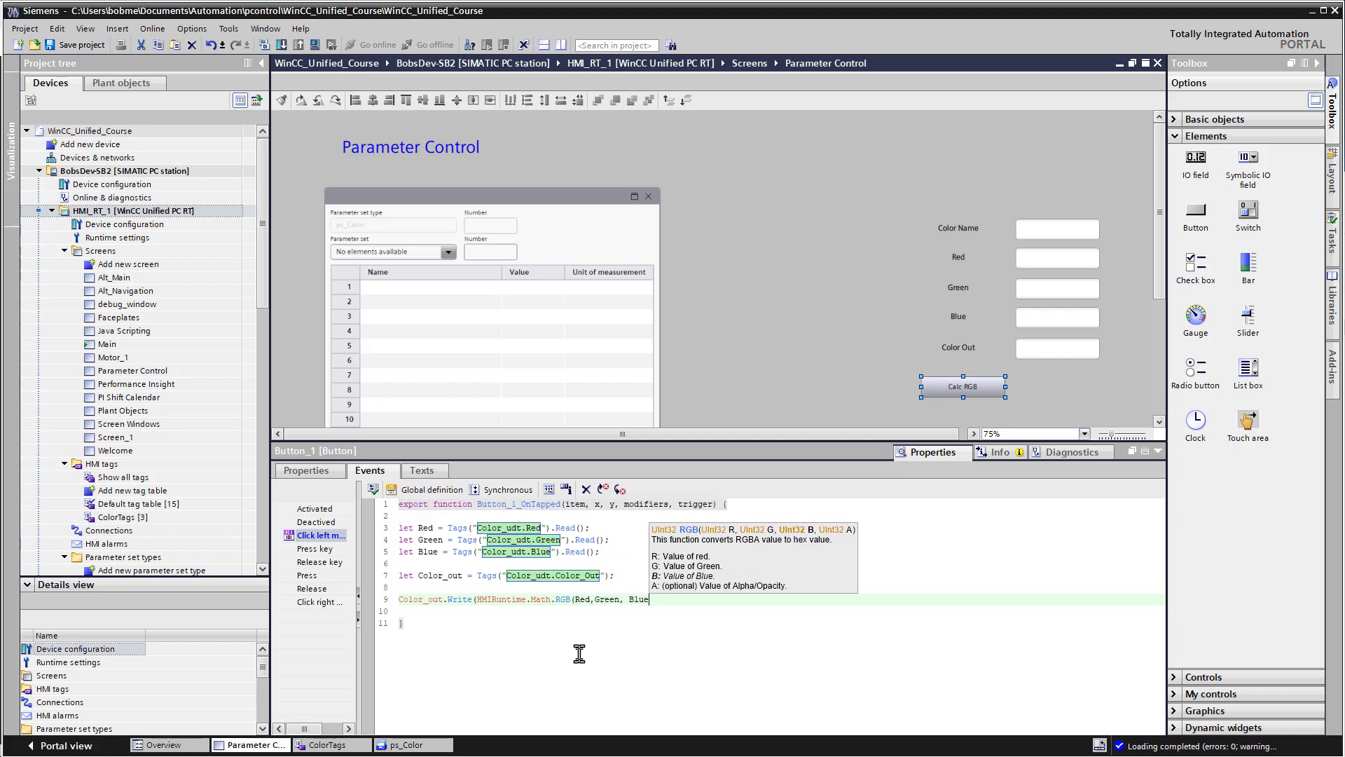
{"action": "type", "text": ")"}
{"action": "key", "text": "BackSpace"}
{"action": "type", "text": "));"}
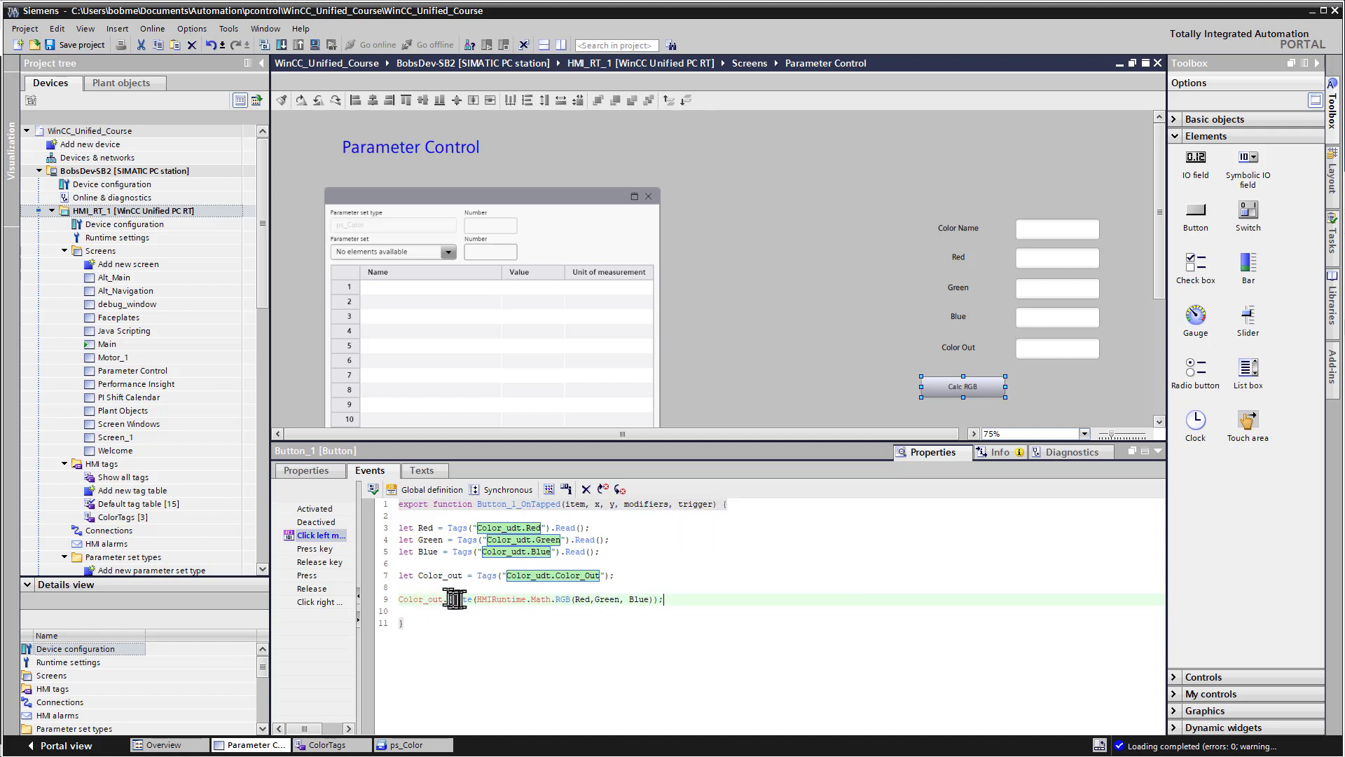
Step: Save the project and download HMI_RT_1 to the device
{"action": "left_click", "coordinate": [77, 44]}
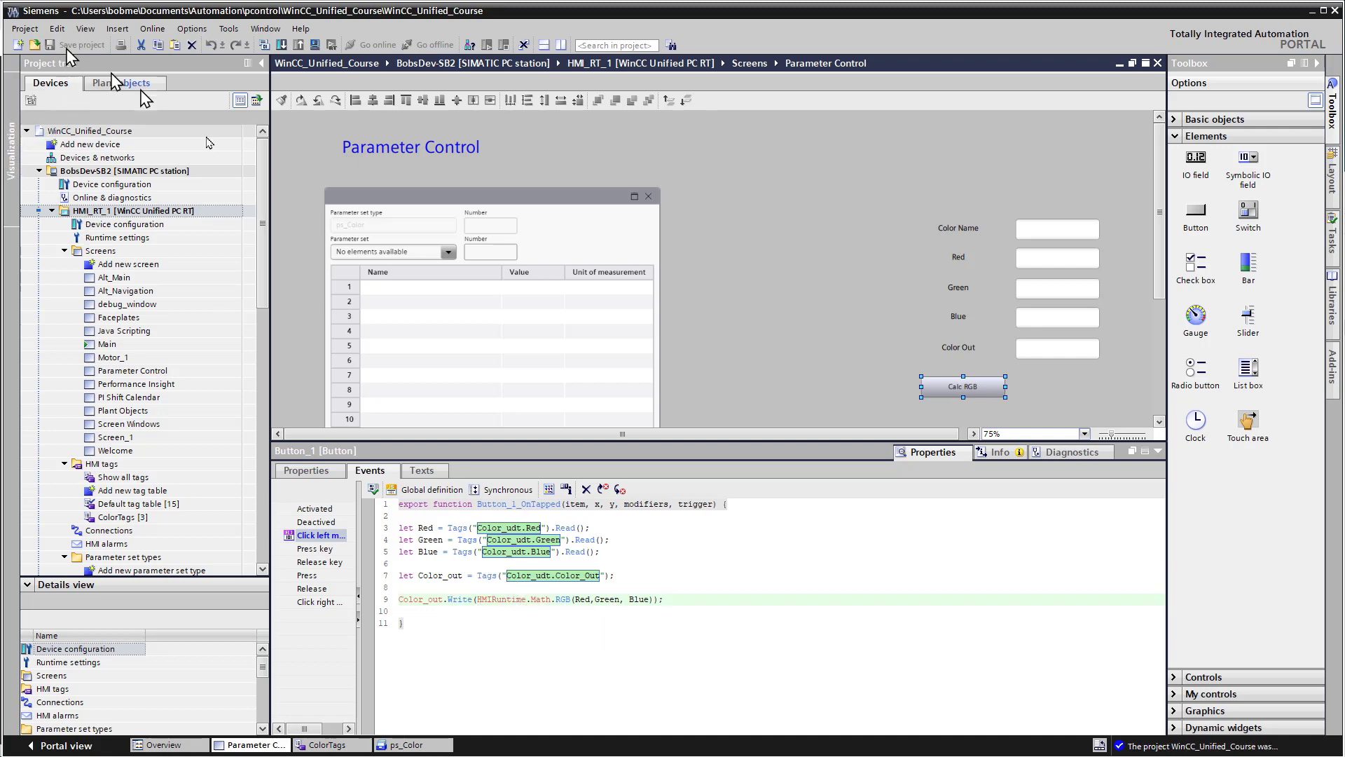
{"action": "right_click", "coordinate": [97, 211]}
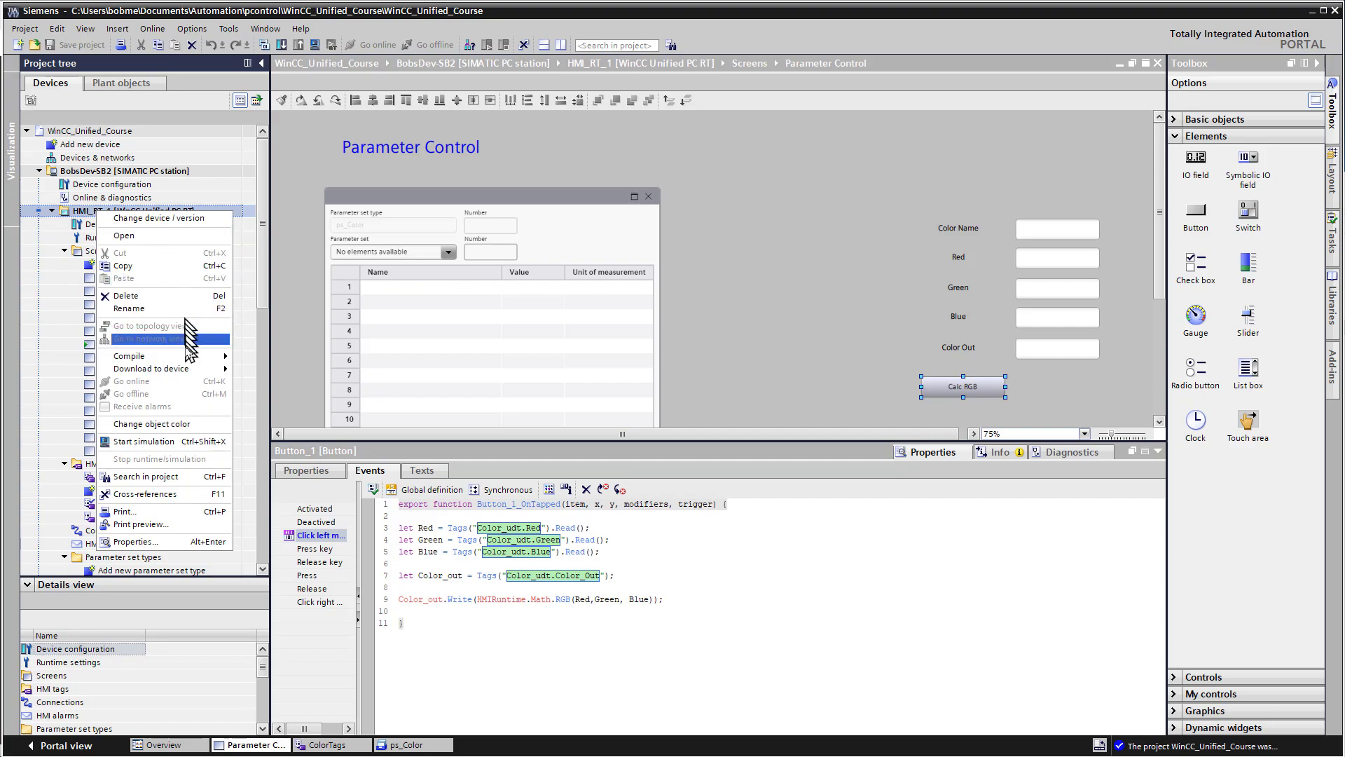
{"action": "mouse_move", "coordinate": [189, 369]}
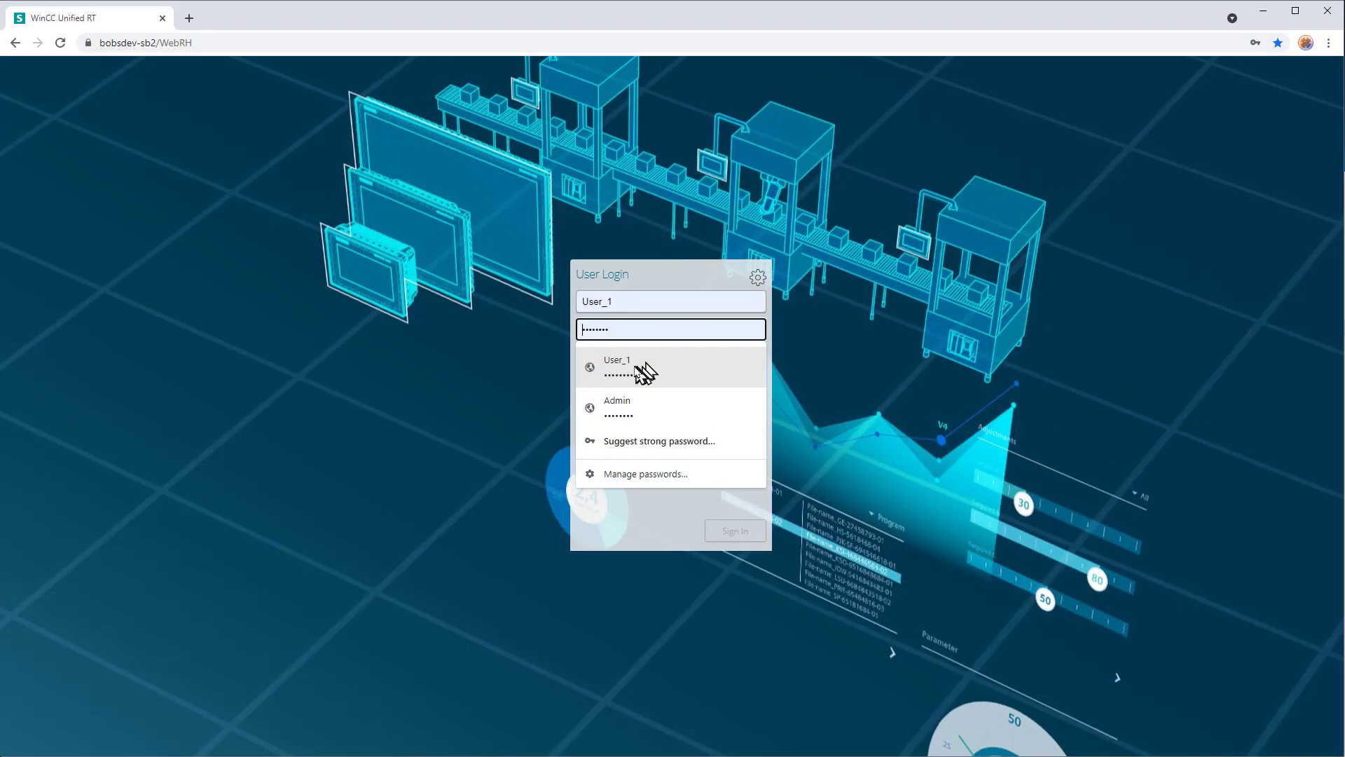
Step: In the browser runtime, sign in as User_1 with the saved password and open the Parameter Control screen
{"action": "left_click", "coordinate": [639, 369]}
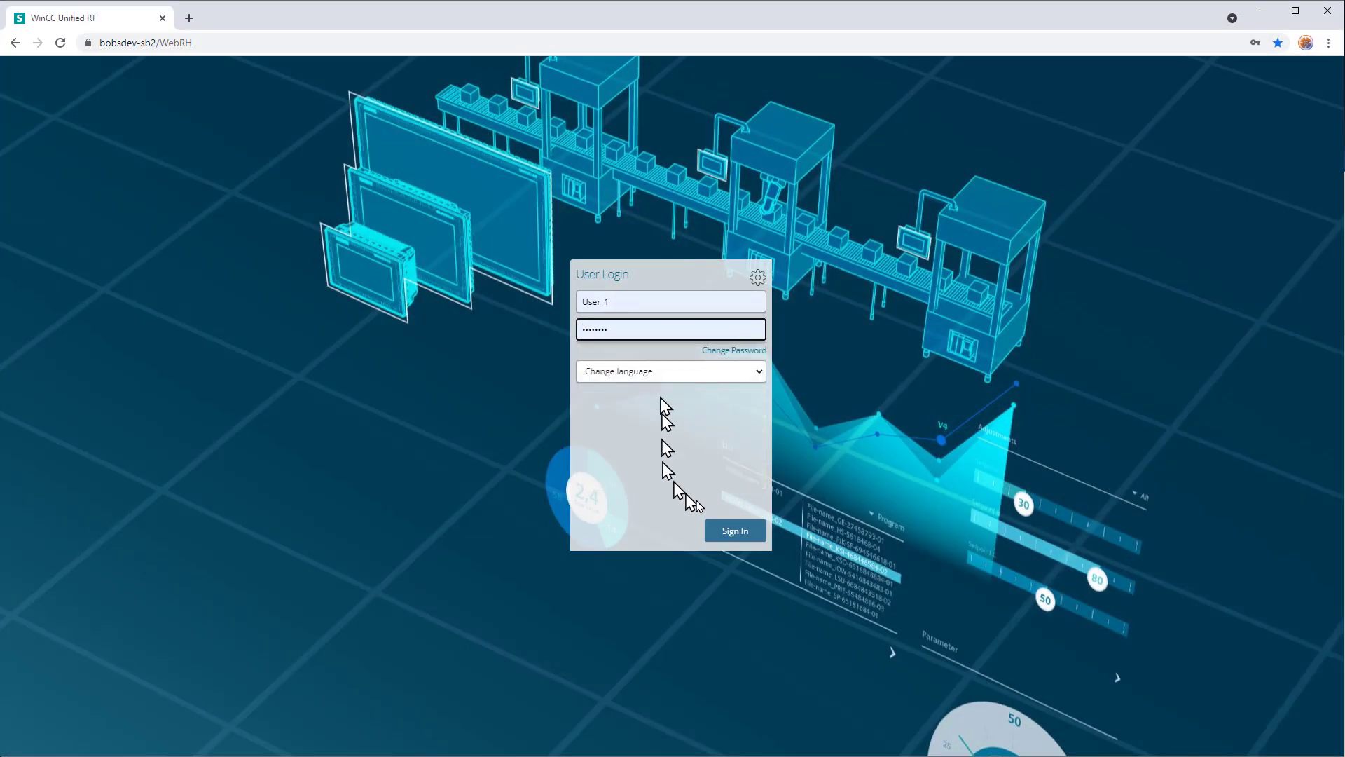
{"action": "left_click", "coordinate": [735, 530]}
{"action": "left_click", "coordinate": [76, 210]}
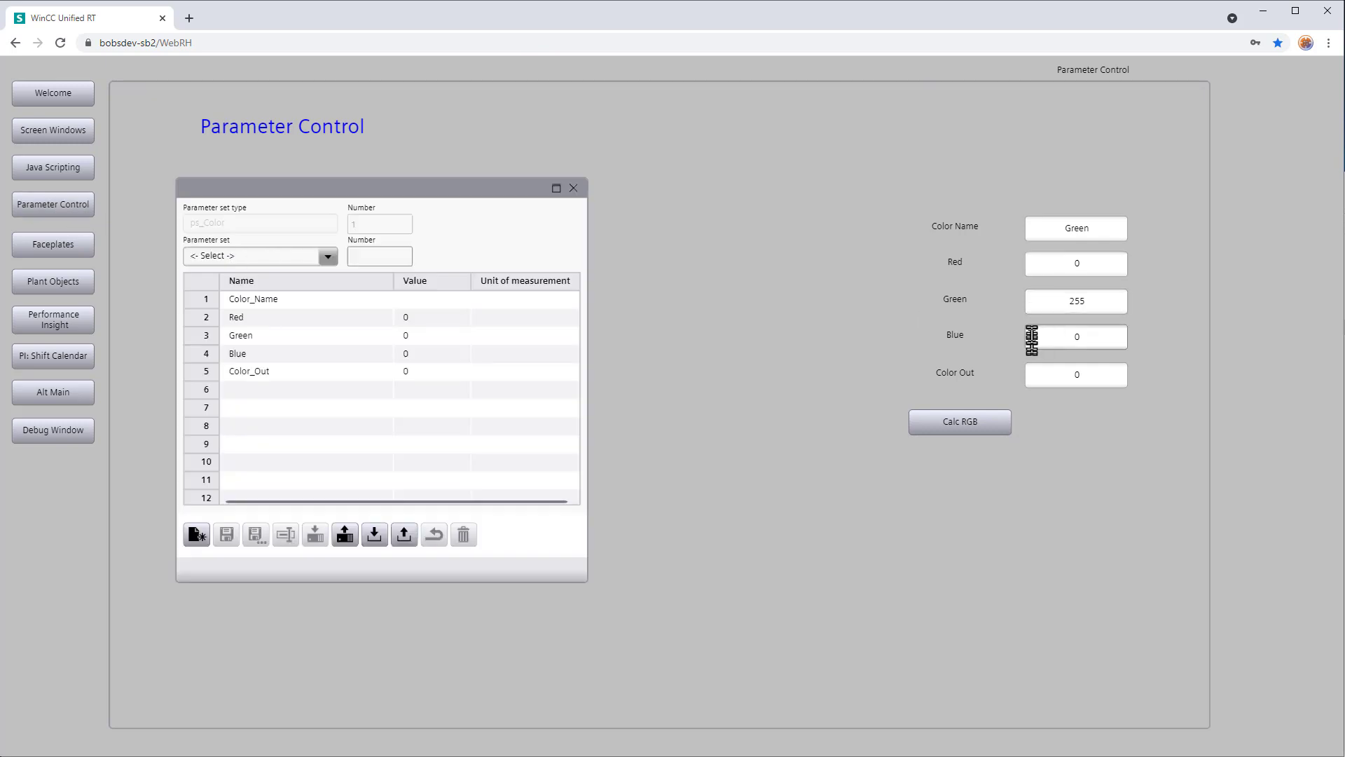
Step: Run Calc RGB for the current color, and again after writing the Red parameter set to the PLC
{"action": "left_click", "coordinate": [946, 423]}
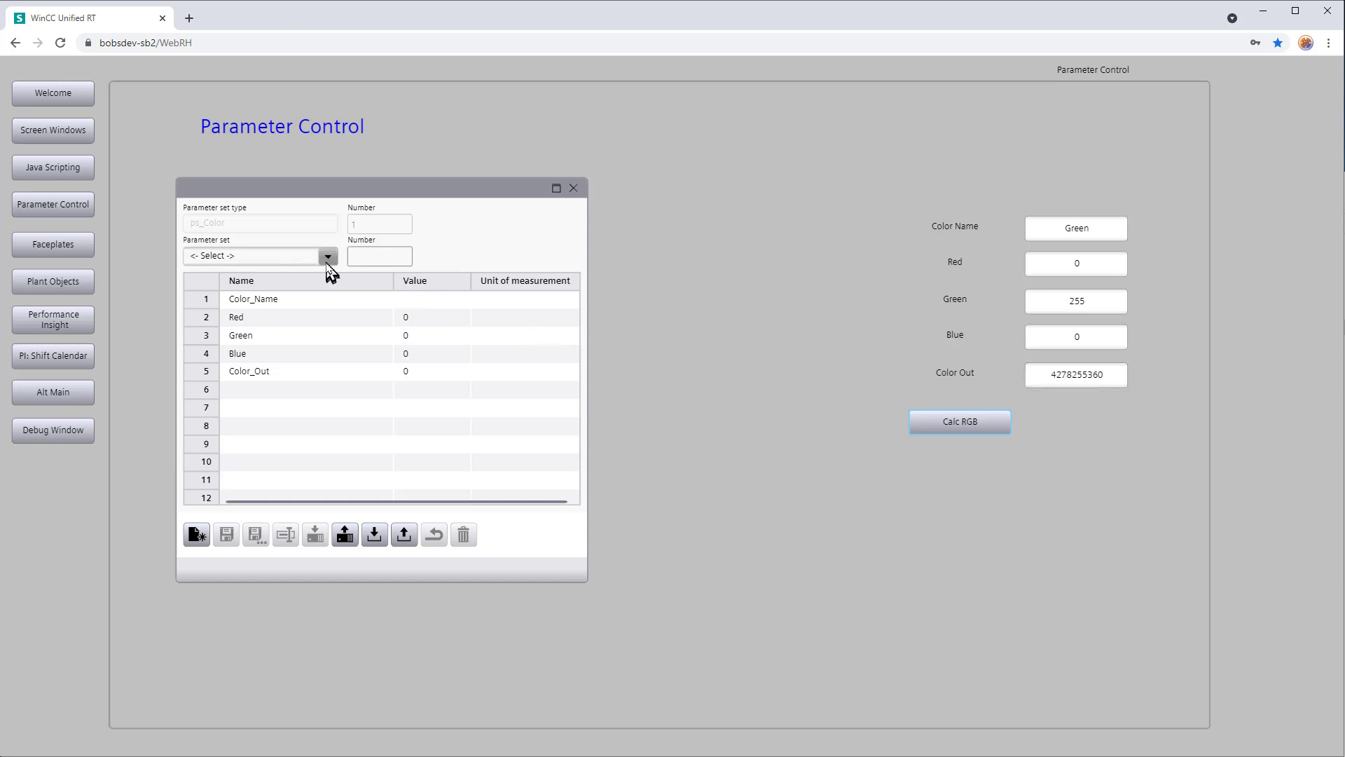
{"action": "left_click", "coordinate": [328, 257]}
{"action": "left_click", "coordinate": [210, 295]}
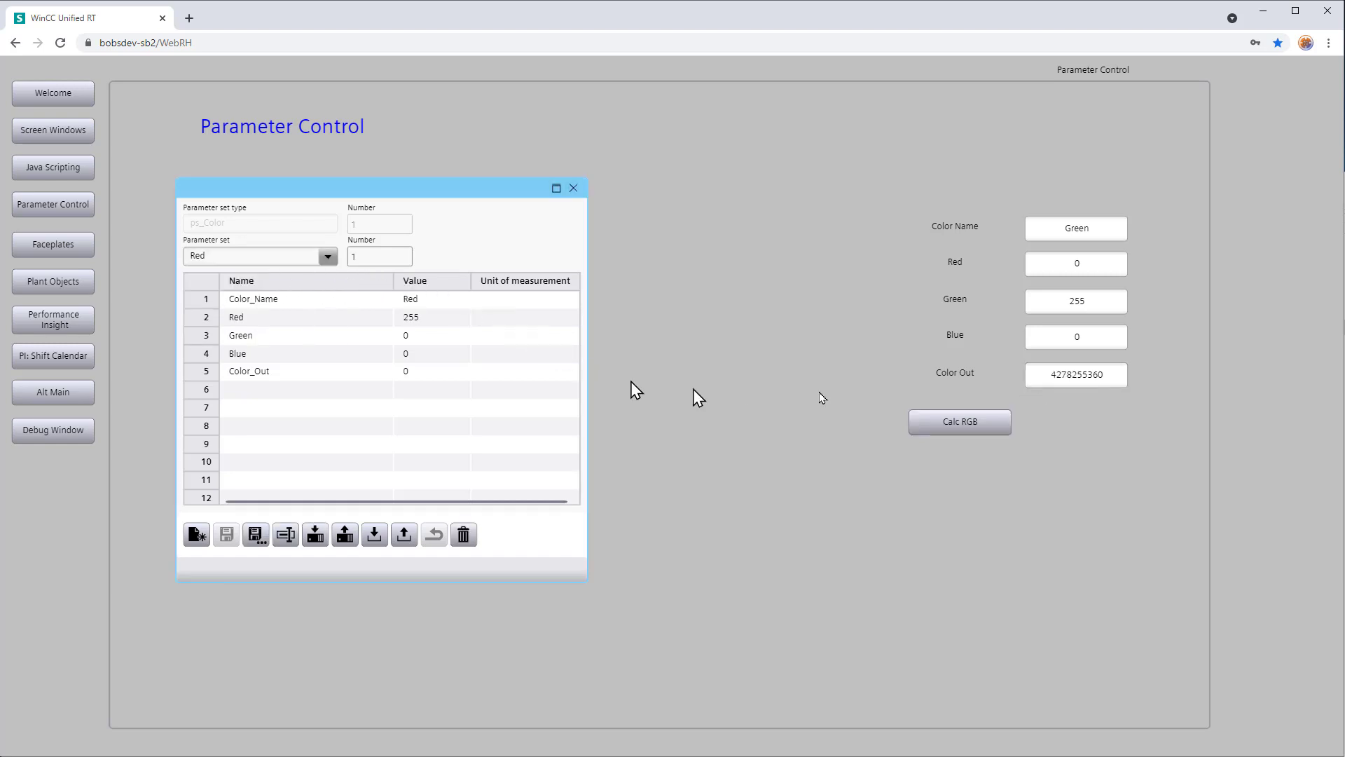
{"action": "left_click", "coordinate": [317, 536]}
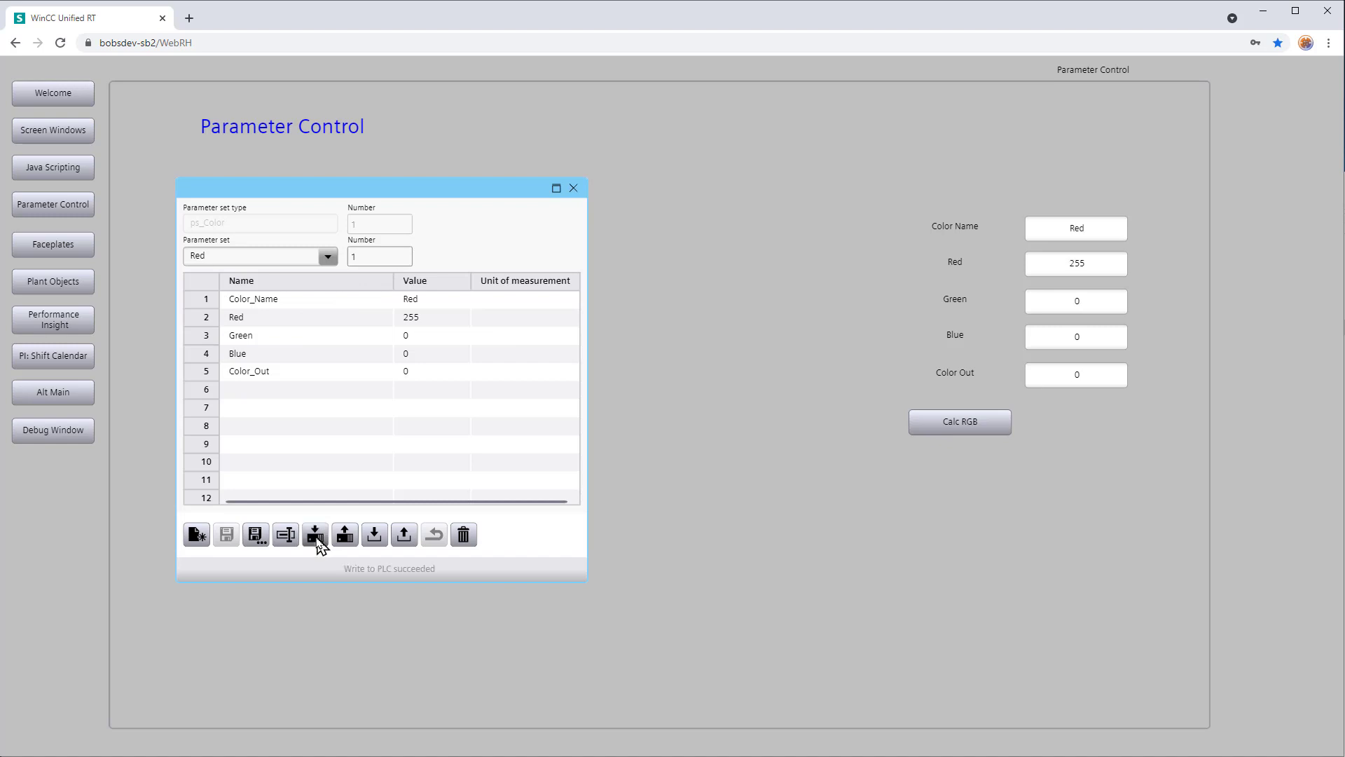
{"action": "left_click", "coordinate": [969, 422]}
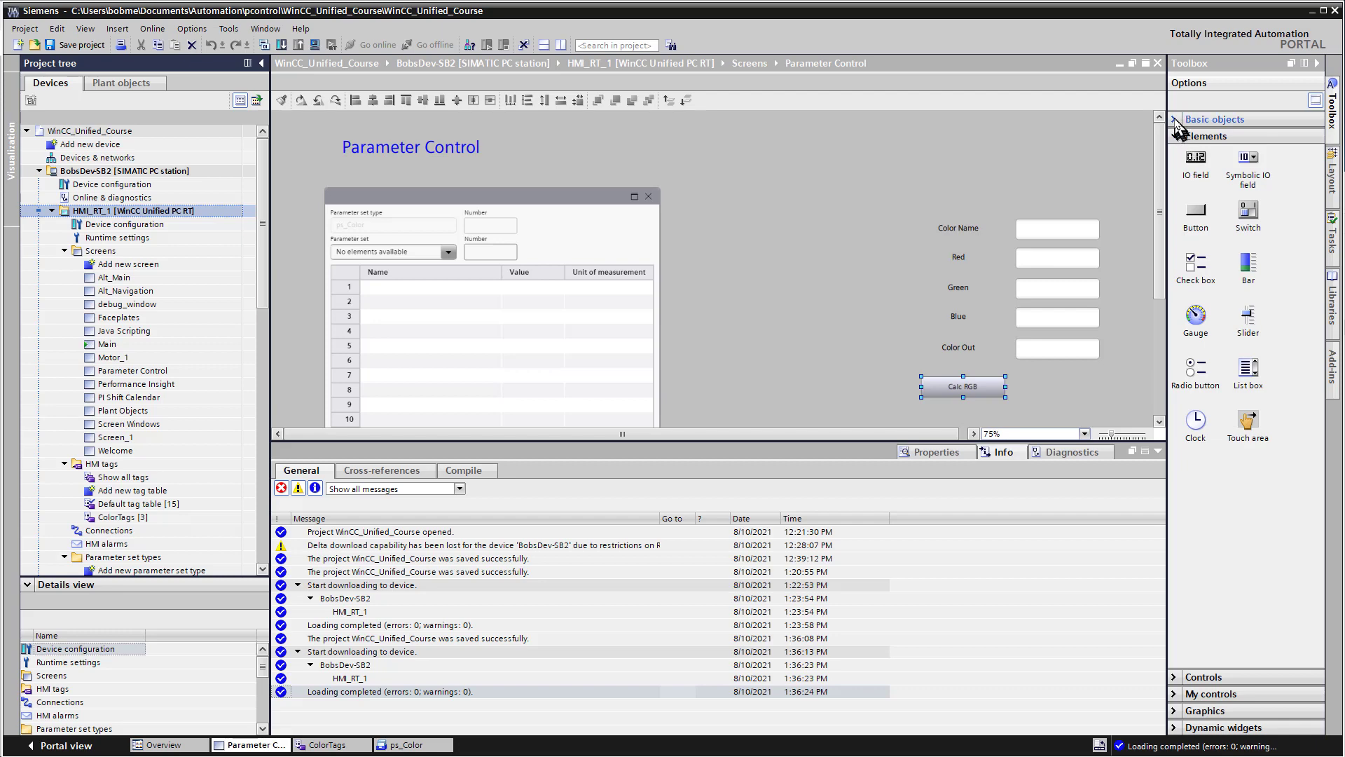
Step: Back in TIA Portal, place a circle beside the Calc RGB button and name it Circle_Color_Out
{"action": "left_click", "coordinate": [1176, 120]}
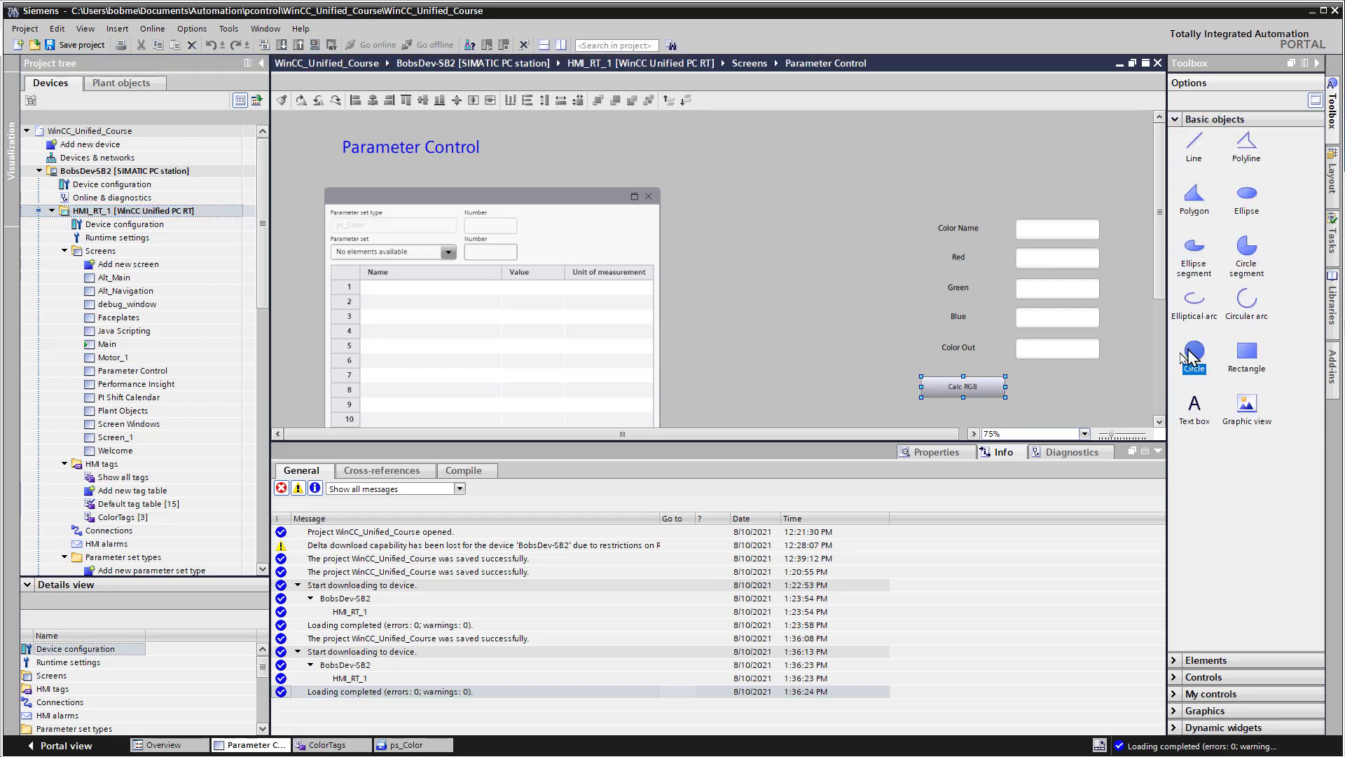
{"action": "left_click_drag", "start_coordinate": [1189, 355], "coordinate": [1050, 395]}
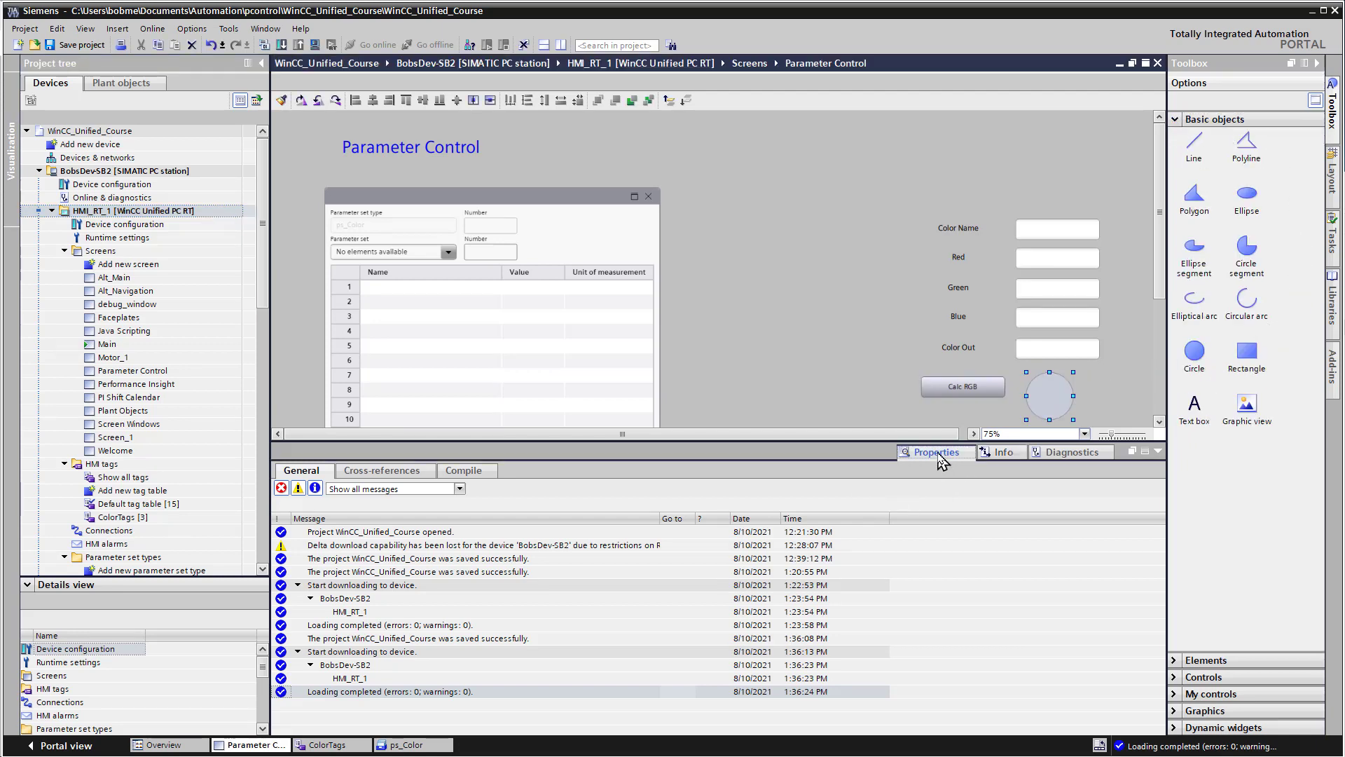
{"action": "left_click", "coordinate": [939, 454]}
{"action": "left_click", "coordinate": [304, 471]}
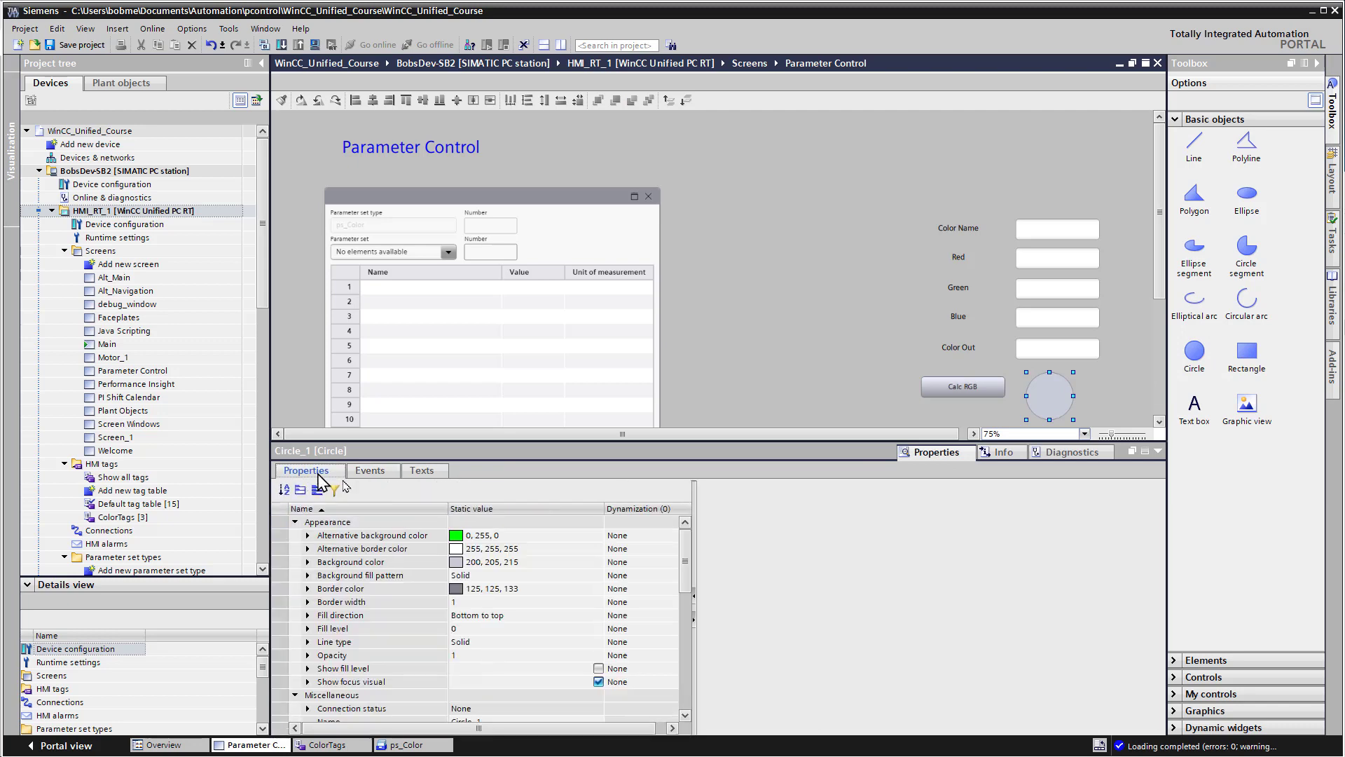
{"action": "scroll", "coordinate": [490, 631], "scroll_direction": "down", "scroll_amount": 2}
{"action": "left_click", "coordinate": [485, 642]}
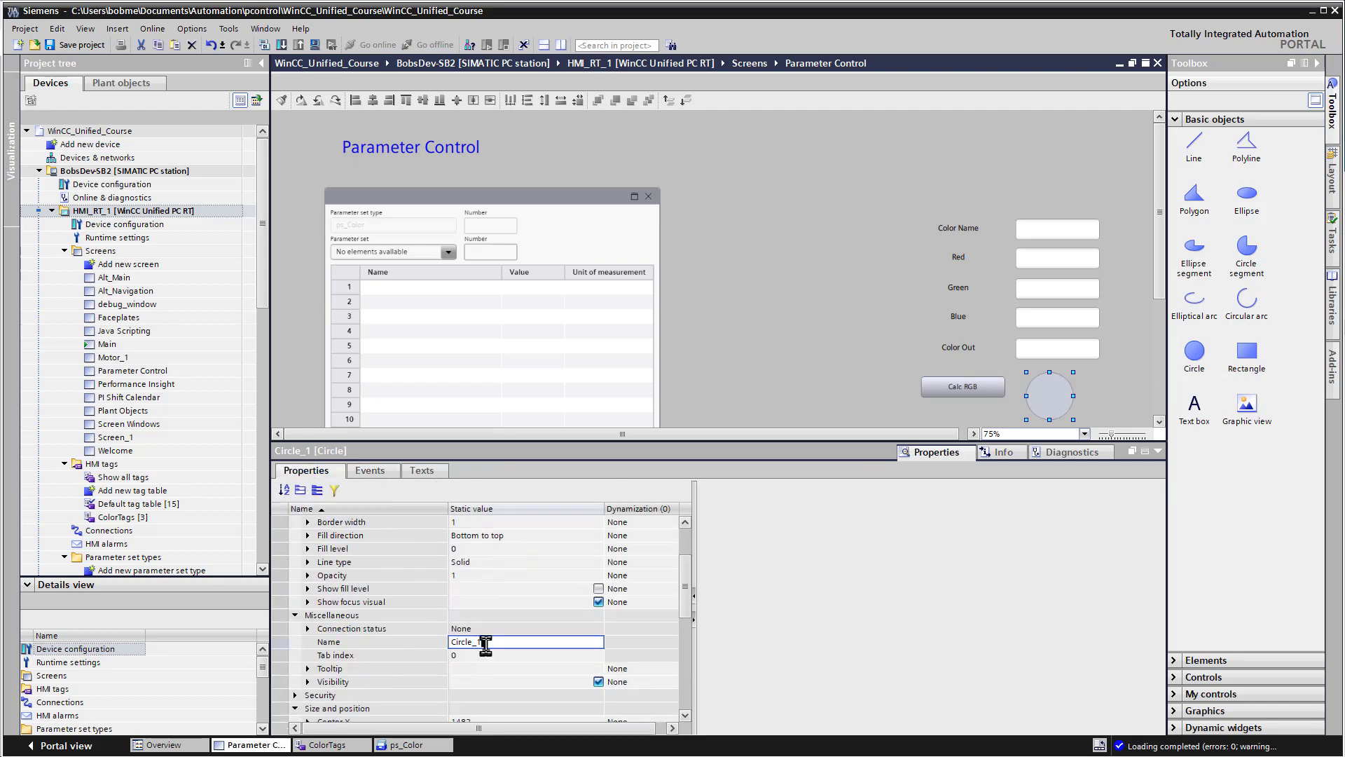
{"action": "type", "text": "Color_"}
{"action": "key", "text": "Return"}
Step: Dynamize the circle's background color with the tag Color_udt.Color_Out and save the project
{"action": "scroll", "coordinate": [488, 643], "scroll_direction": "up", "scroll_amount": 2}
{"action": "left_click", "coordinate": [651, 563]}
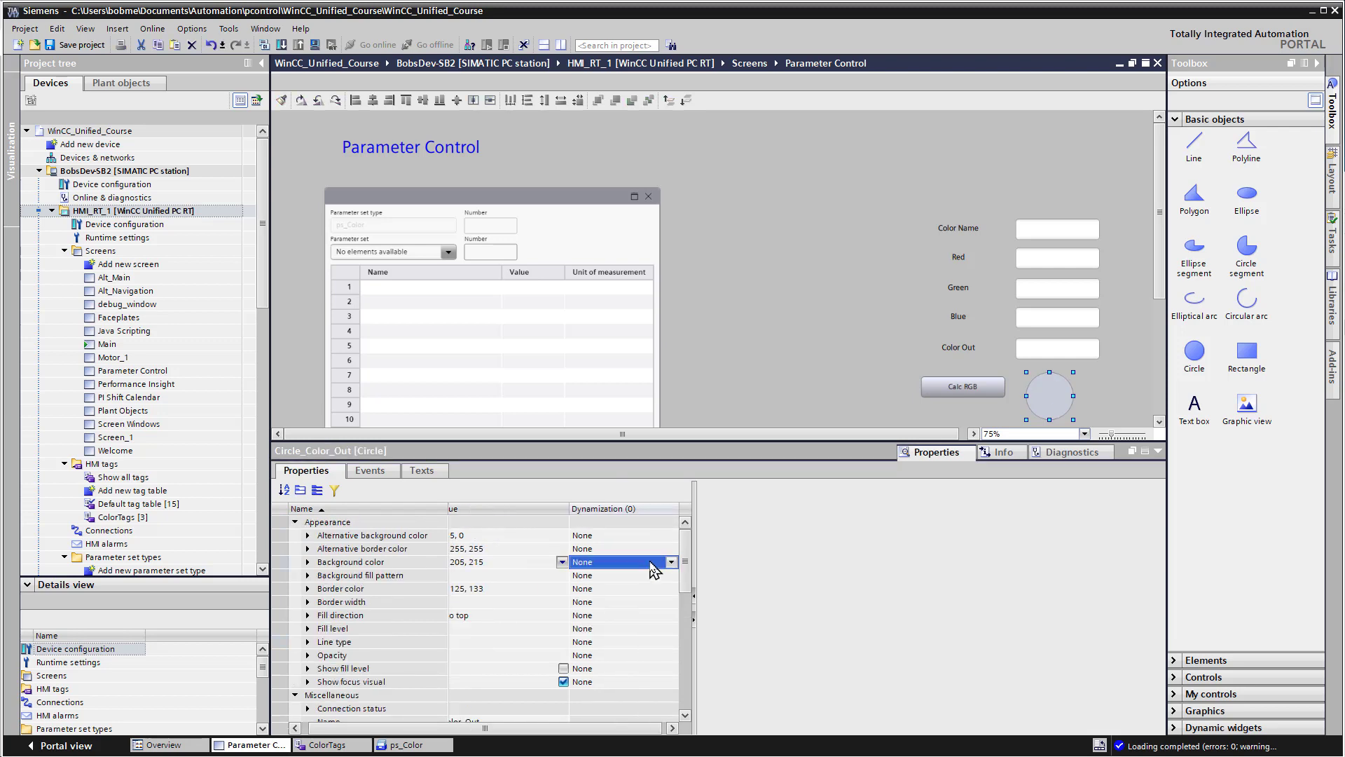
{"action": "left_click", "coordinate": [651, 564]}
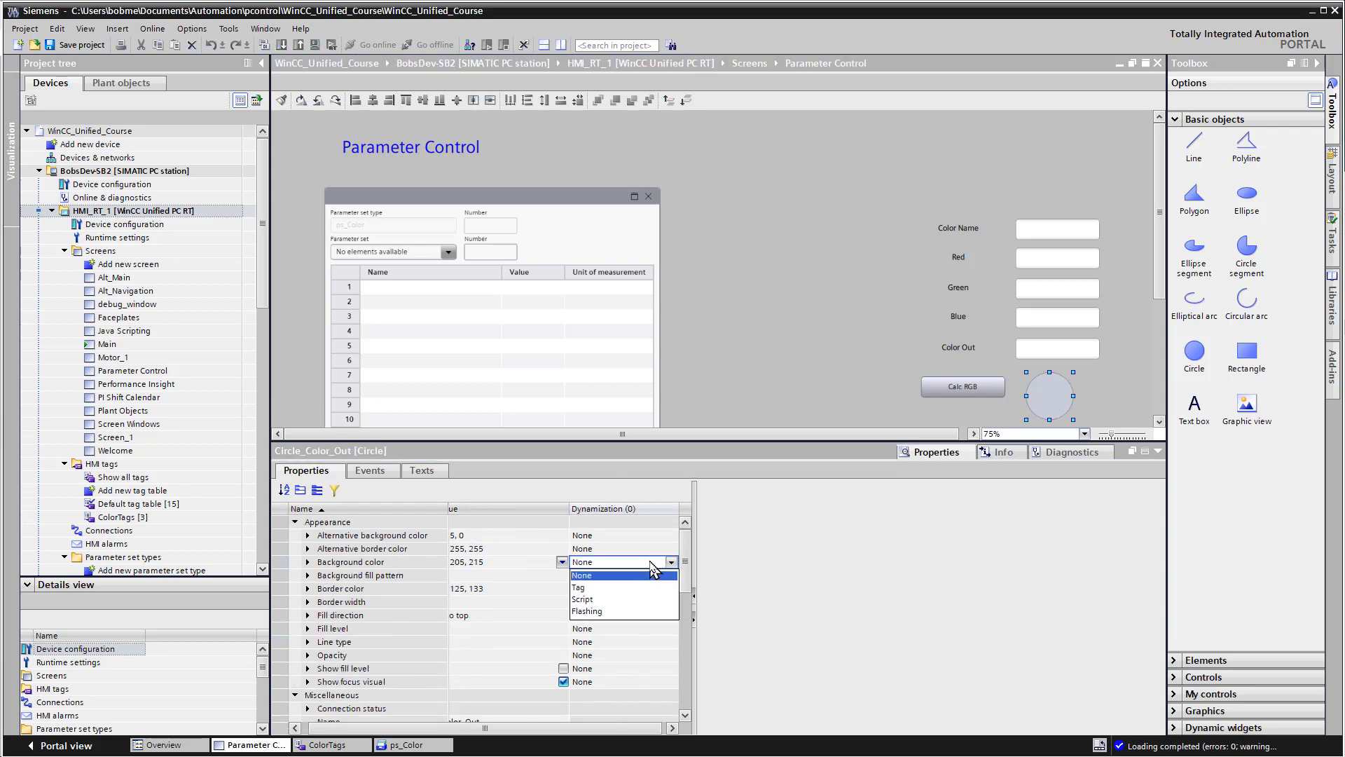
{"action": "left_click", "coordinate": [595, 589]}
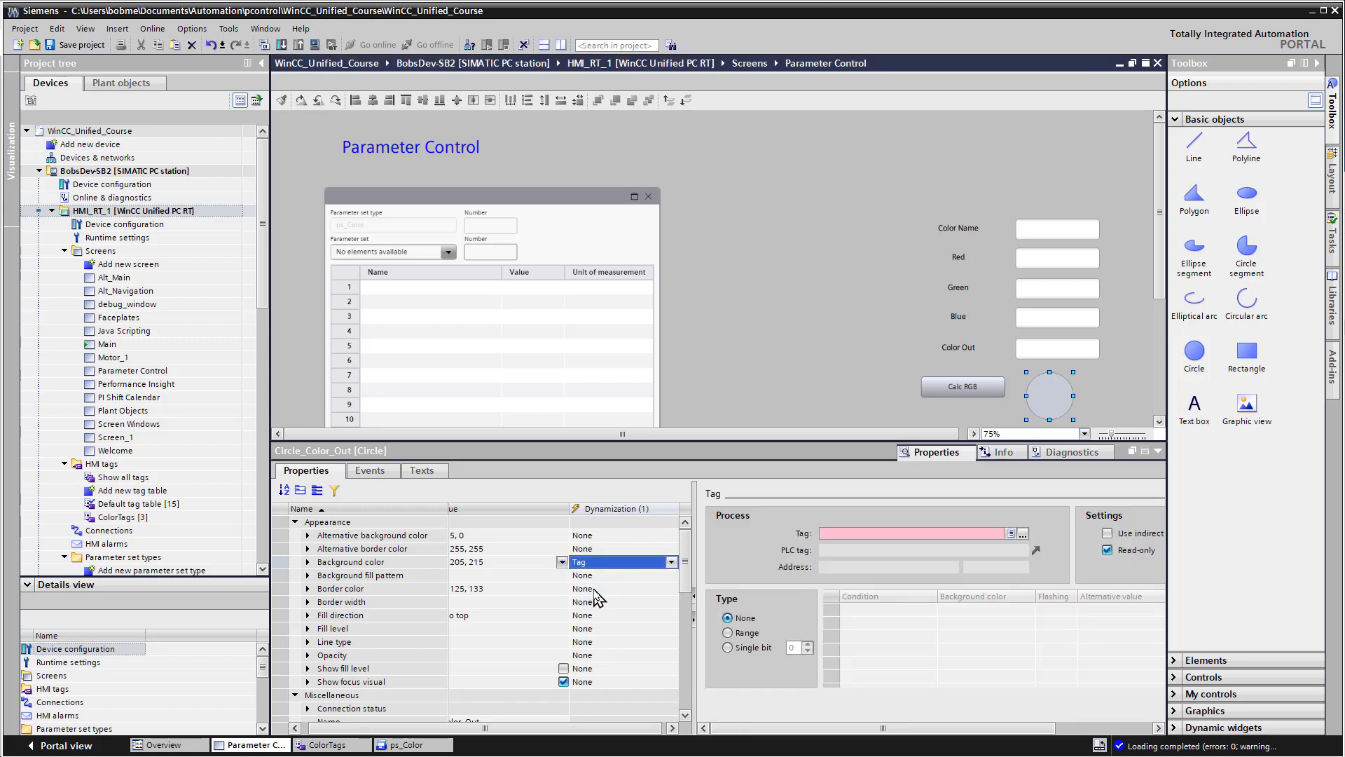
{"action": "left_click", "coordinate": [1022, 533]}
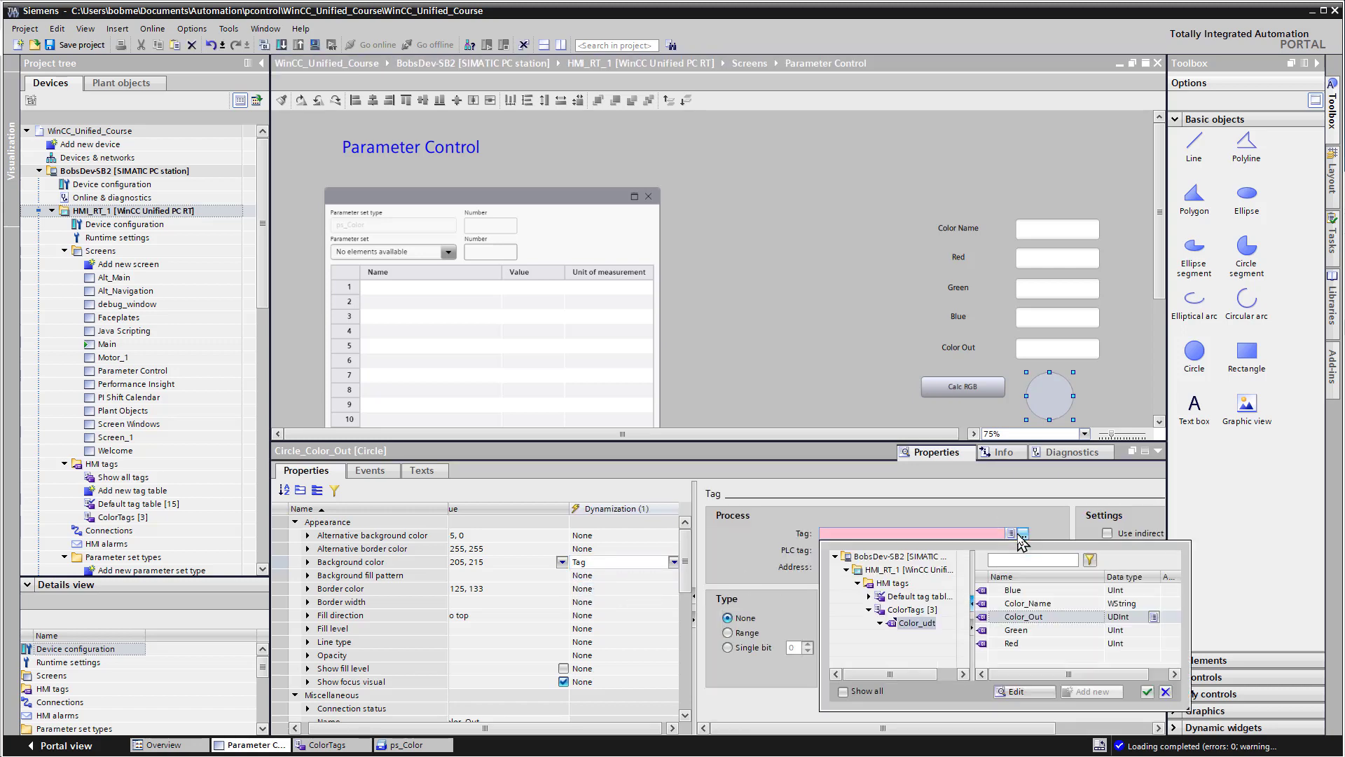
{"action": "double_click", "coordinate": [1047, 618]}
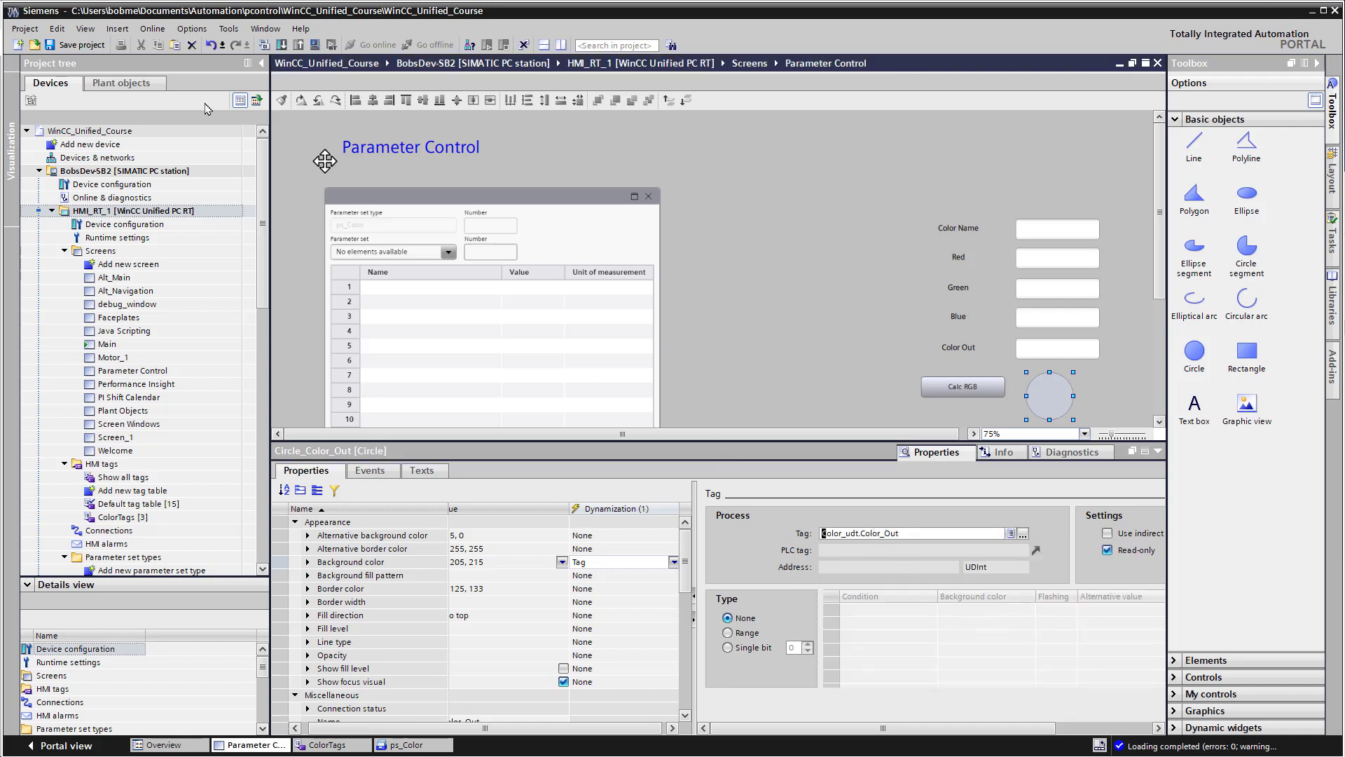
{"action": "left_click", "coordinate": [82, 47]}
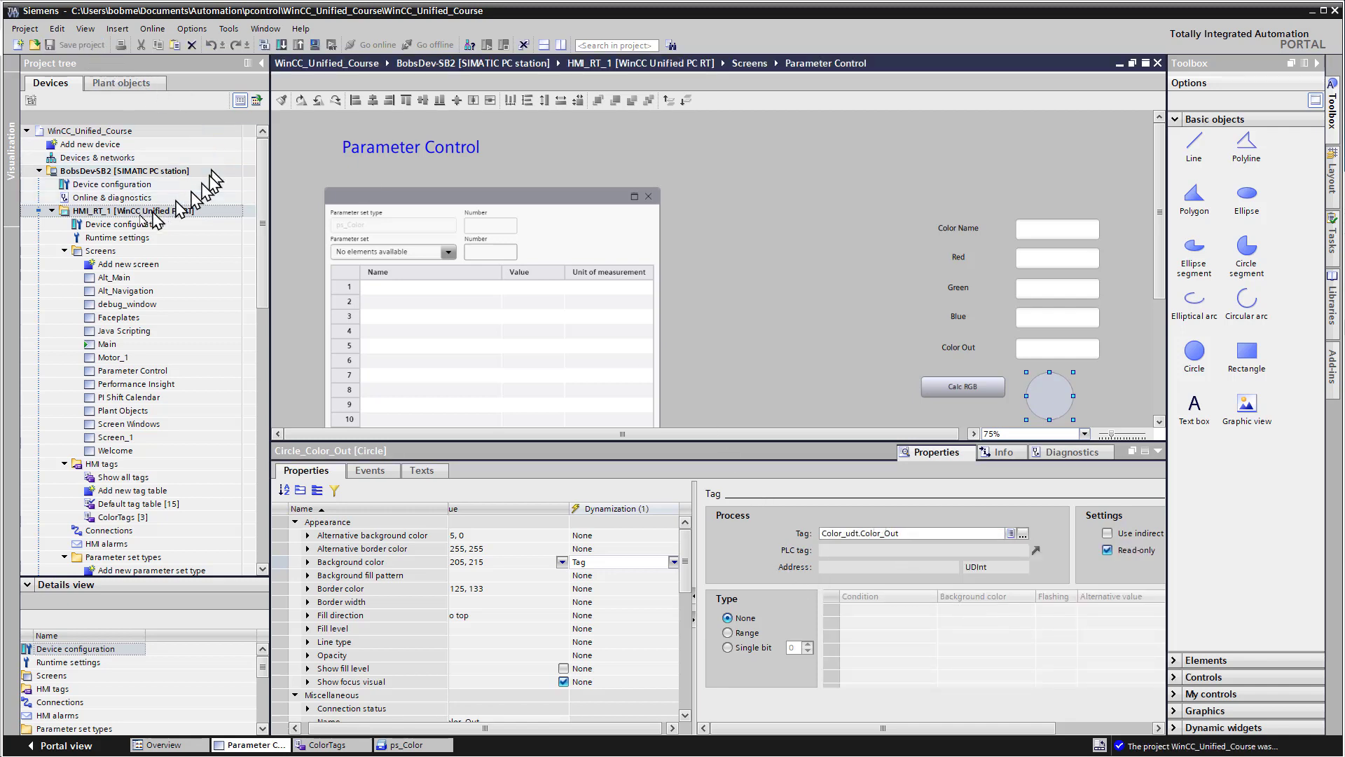
Step: Download HMI_RT_1 to the device and open the Parameter Control screen in the browser runtime
{"action": "right_click", "coordinate": [125, 214]}
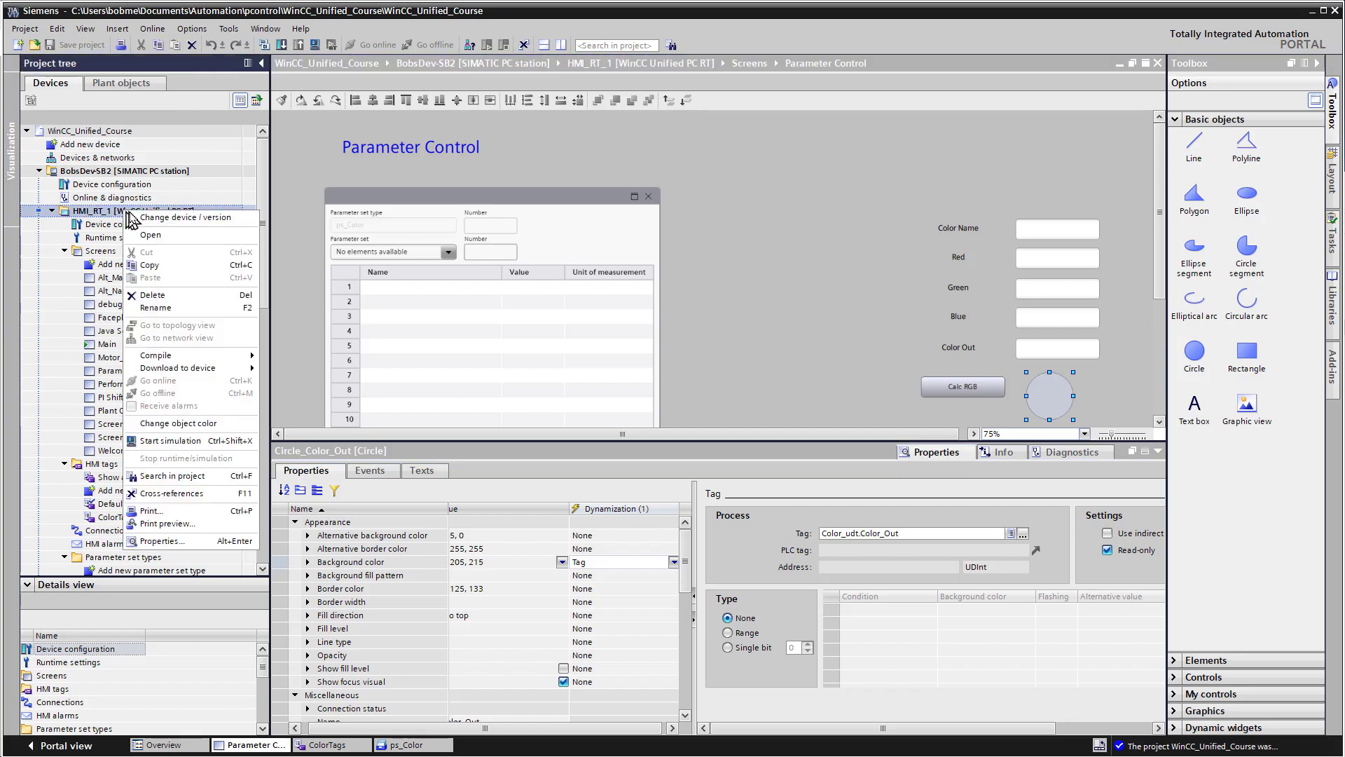
{"action": "mouse_move", "coordinate": [172, 368]}
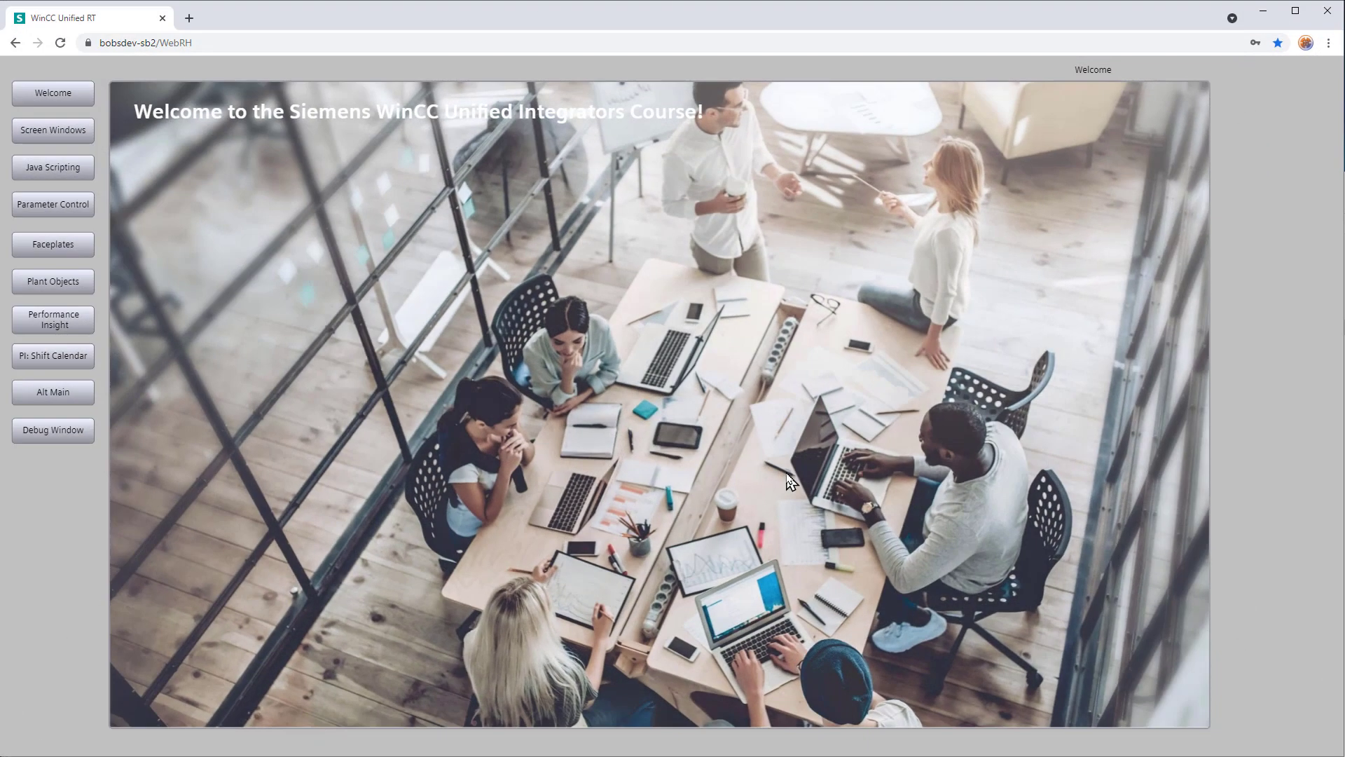
{"action": "left_click", "coordinate": [67, 212]}
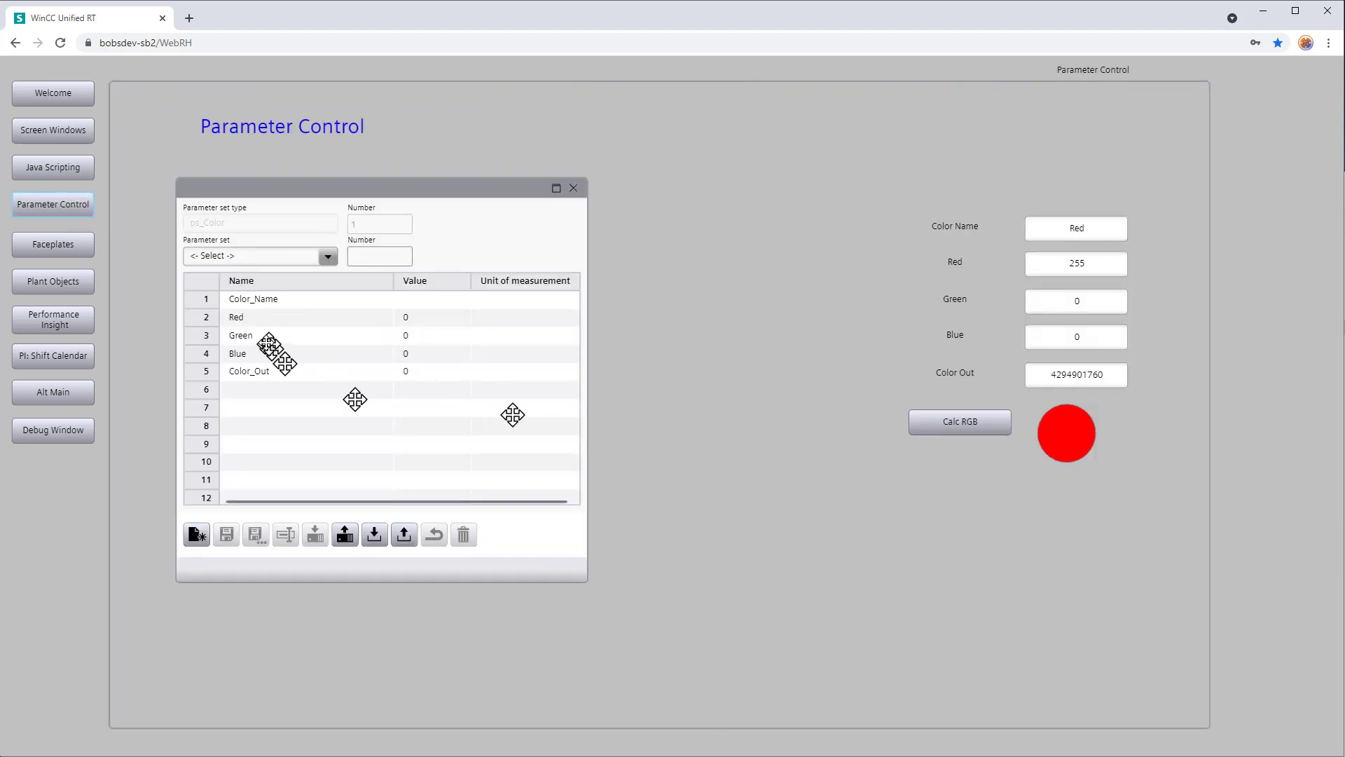
Step: Write the Blue parameter set to the PLC, run Calc RGB, and read the values back to overwrite the Blue set
{"action": "left_click", "coordinate": [327, 257]}
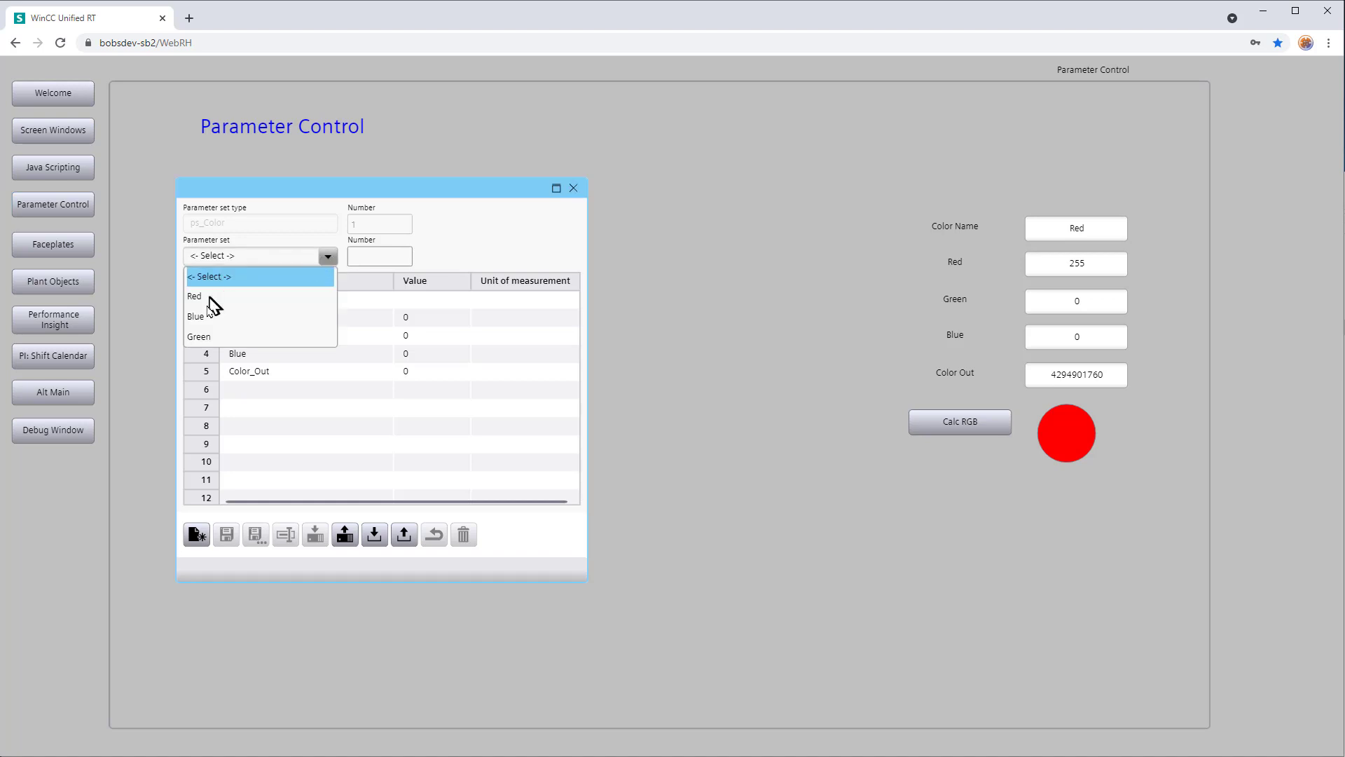
{"action": "left_click", "coordinate": [207, 319]}
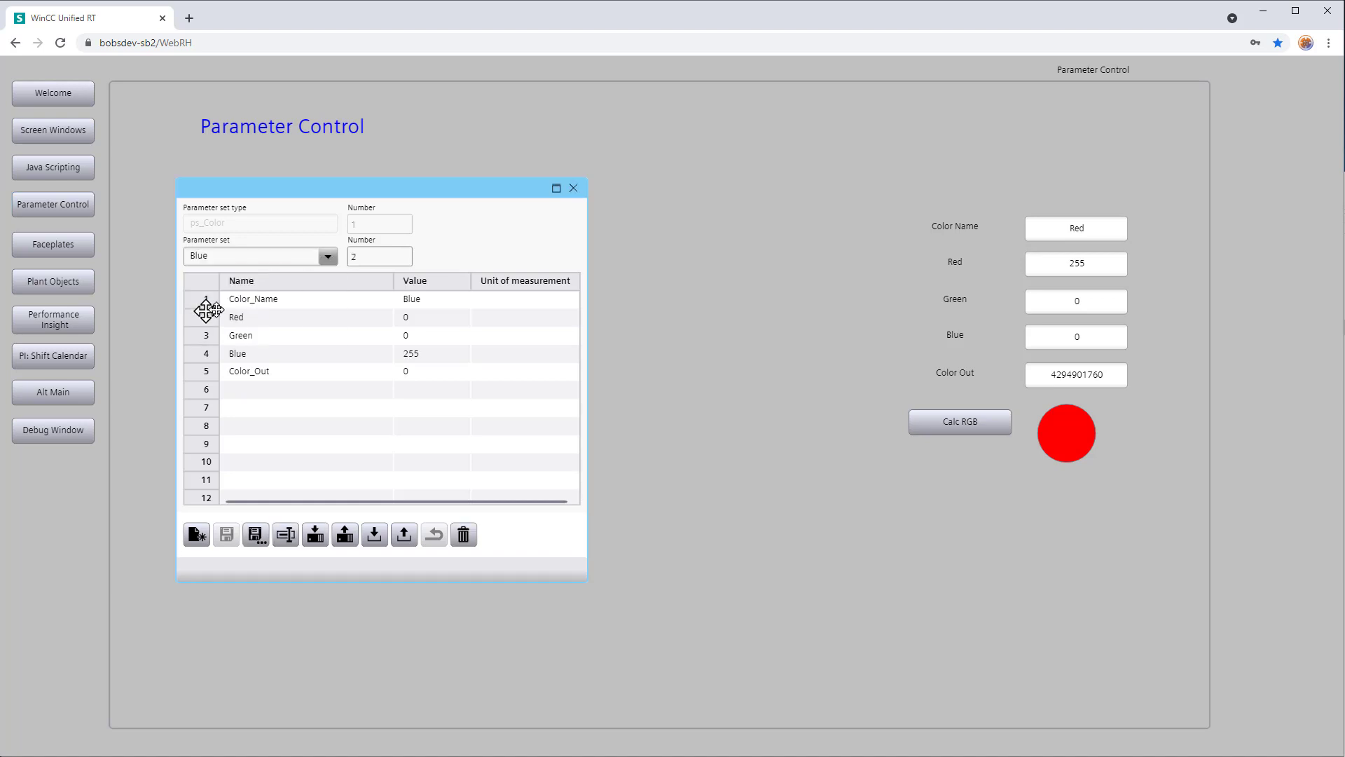
{"action": "left_click", "coordinate": [316, 539]}
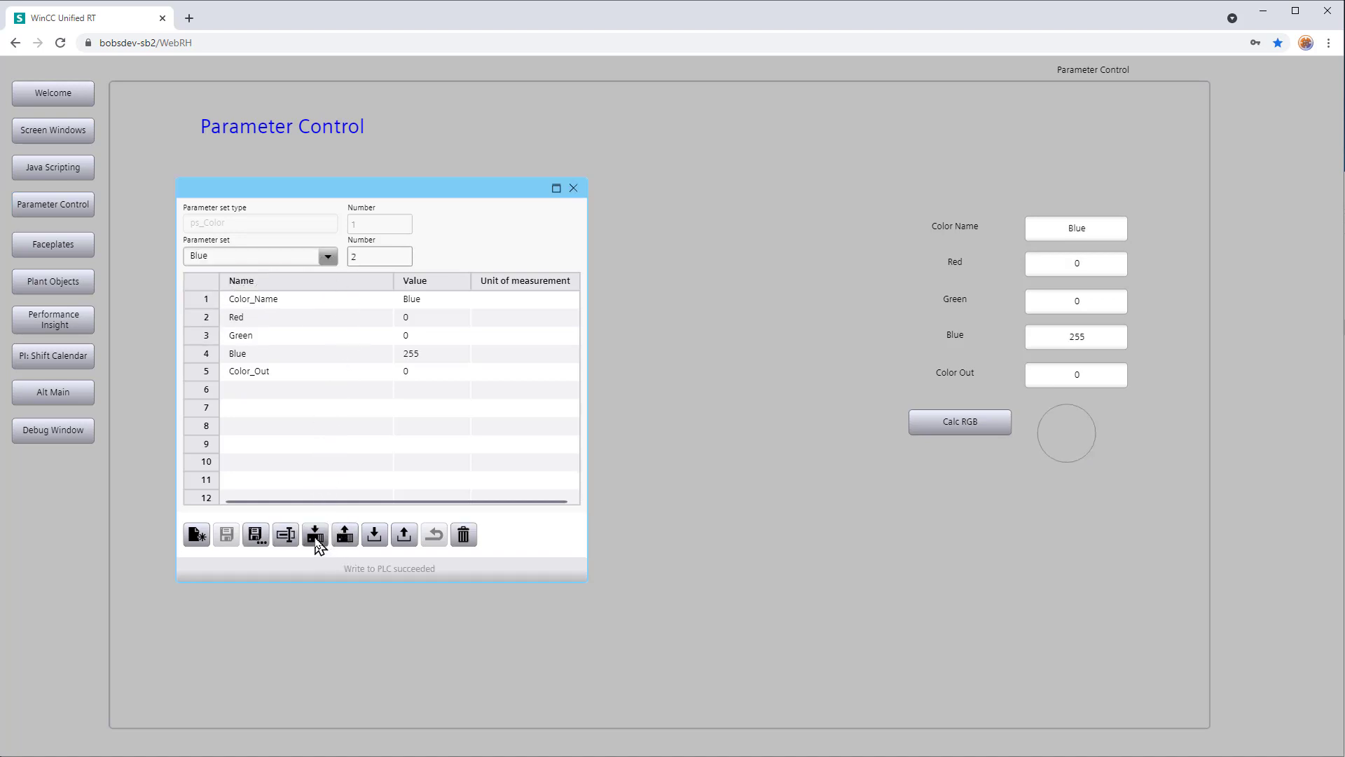
{"action": "left_click", "coordinate": [974, 429]}
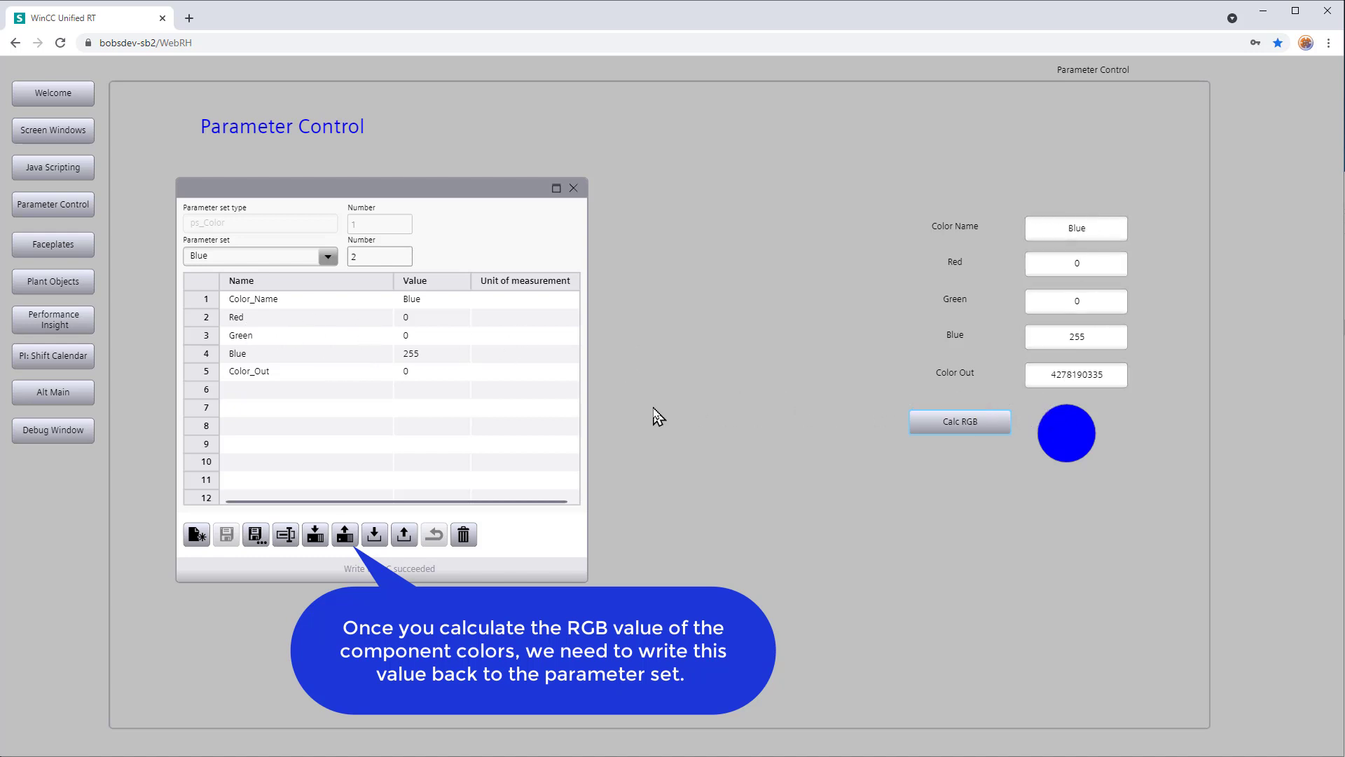
{"action": "left_click", "coordinate": [345, 538]}
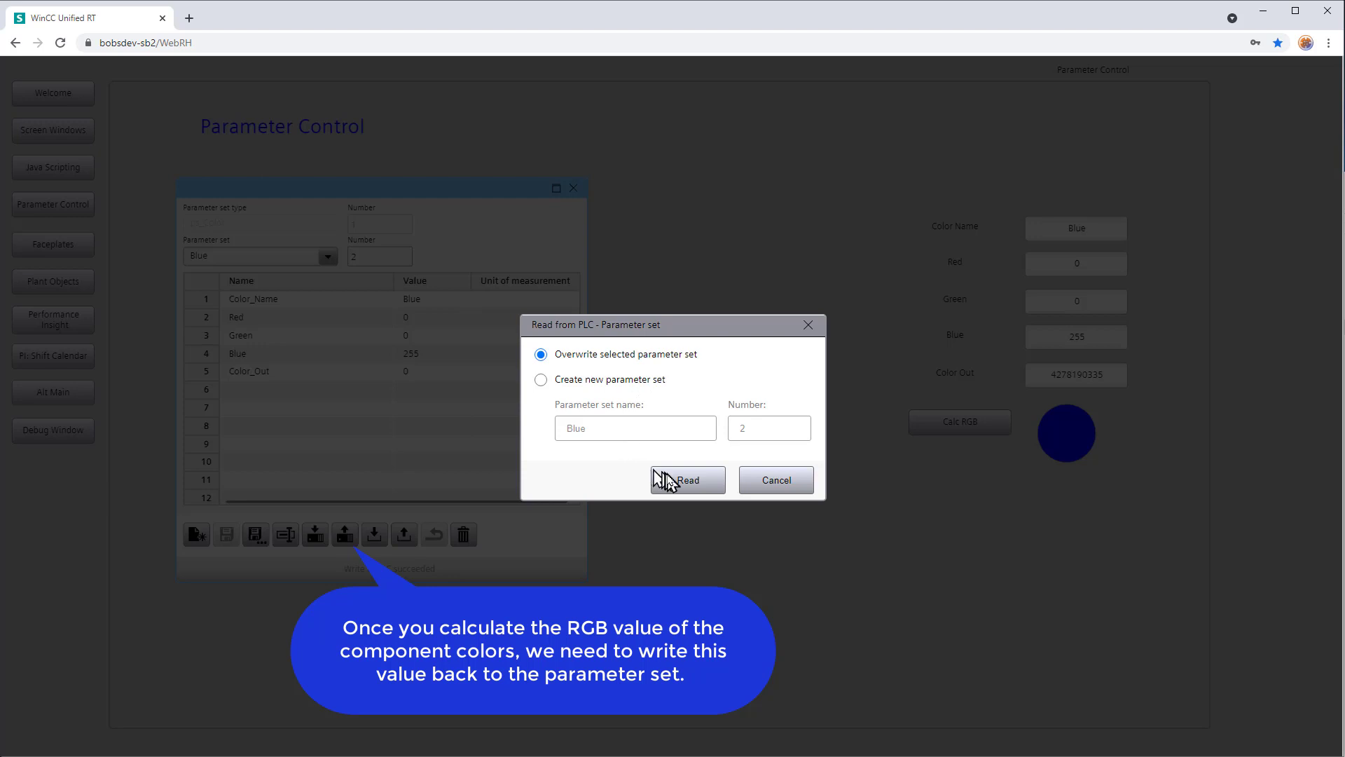
{"action": "left_click", "coordinate": [687, 480]}
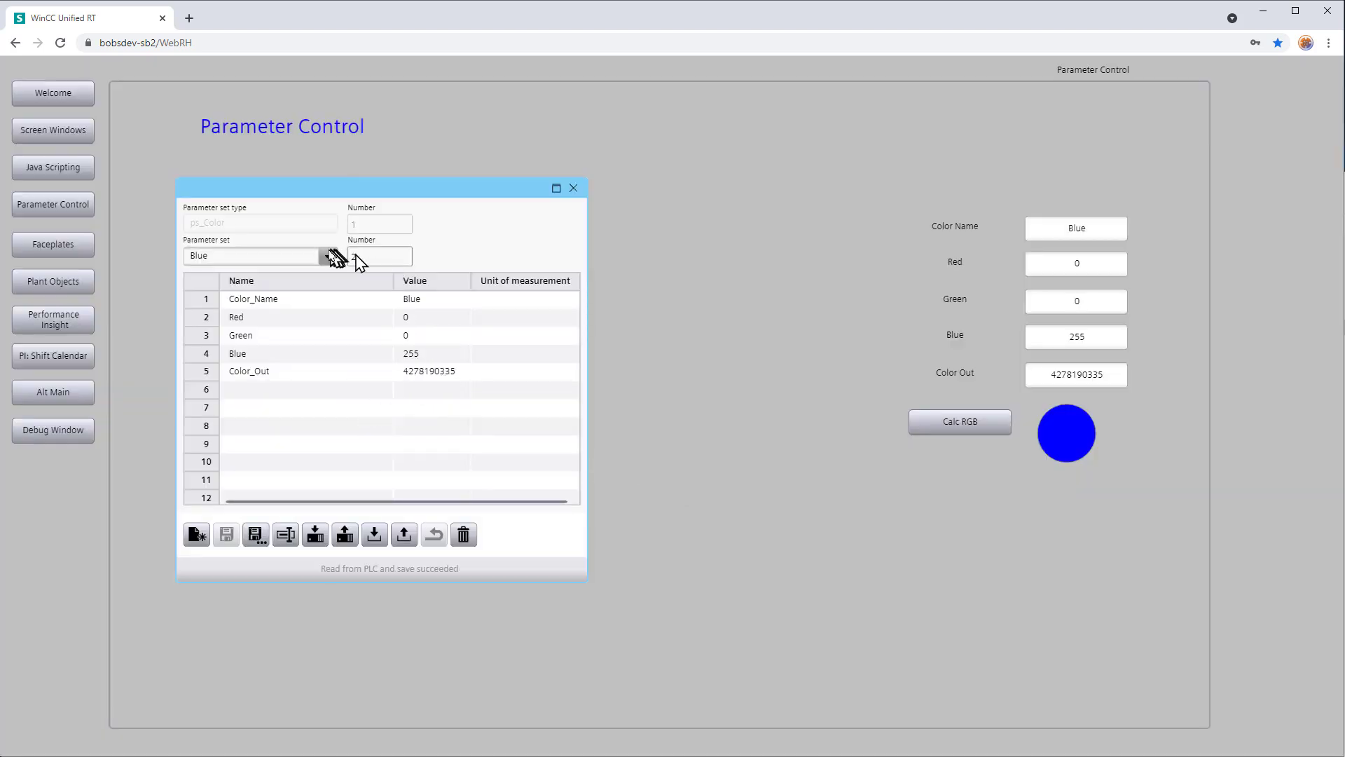
Step: Write the Red parameter set to the PLC, run Calc RGB, and read the values back to overwrite the Red set
{"action": "left_click", "coordinate": [329, 261]}
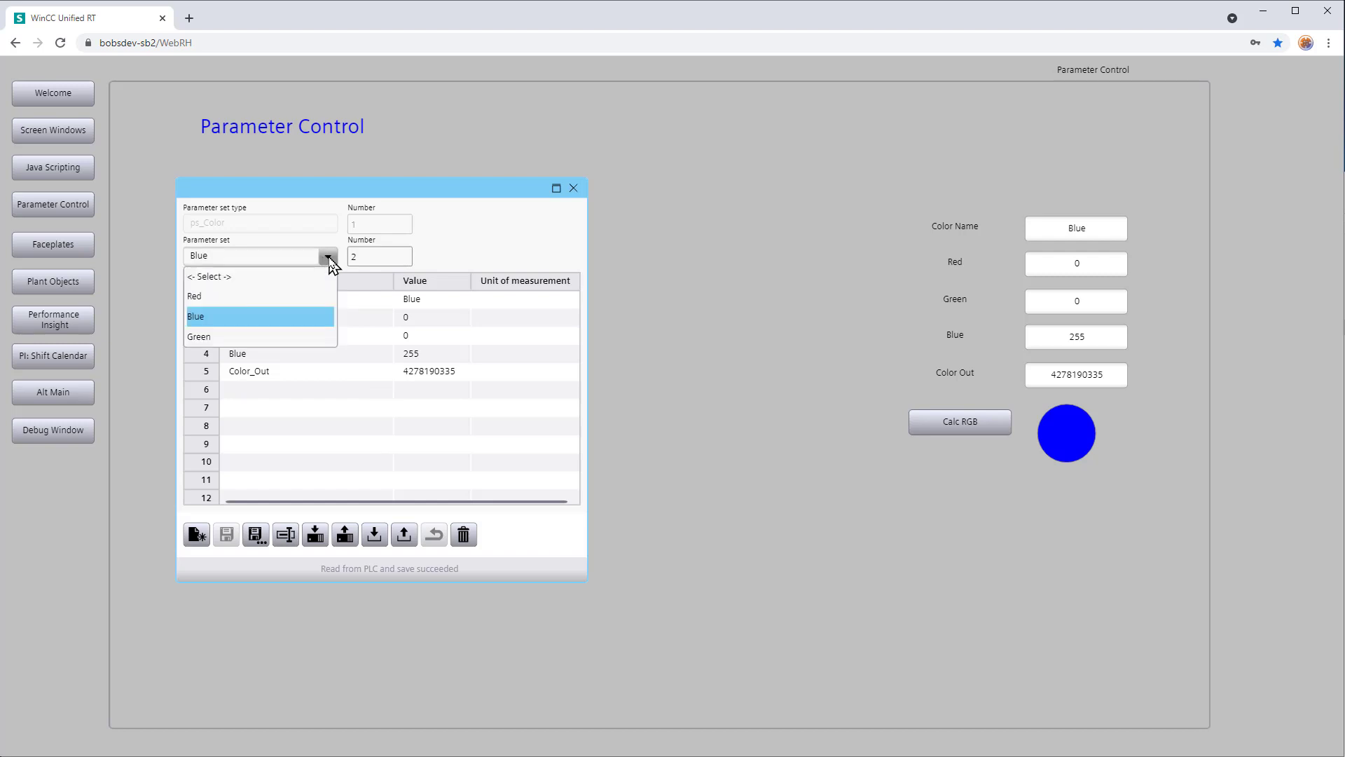
{"action": "left_click", "coordinate": [203, 297]}
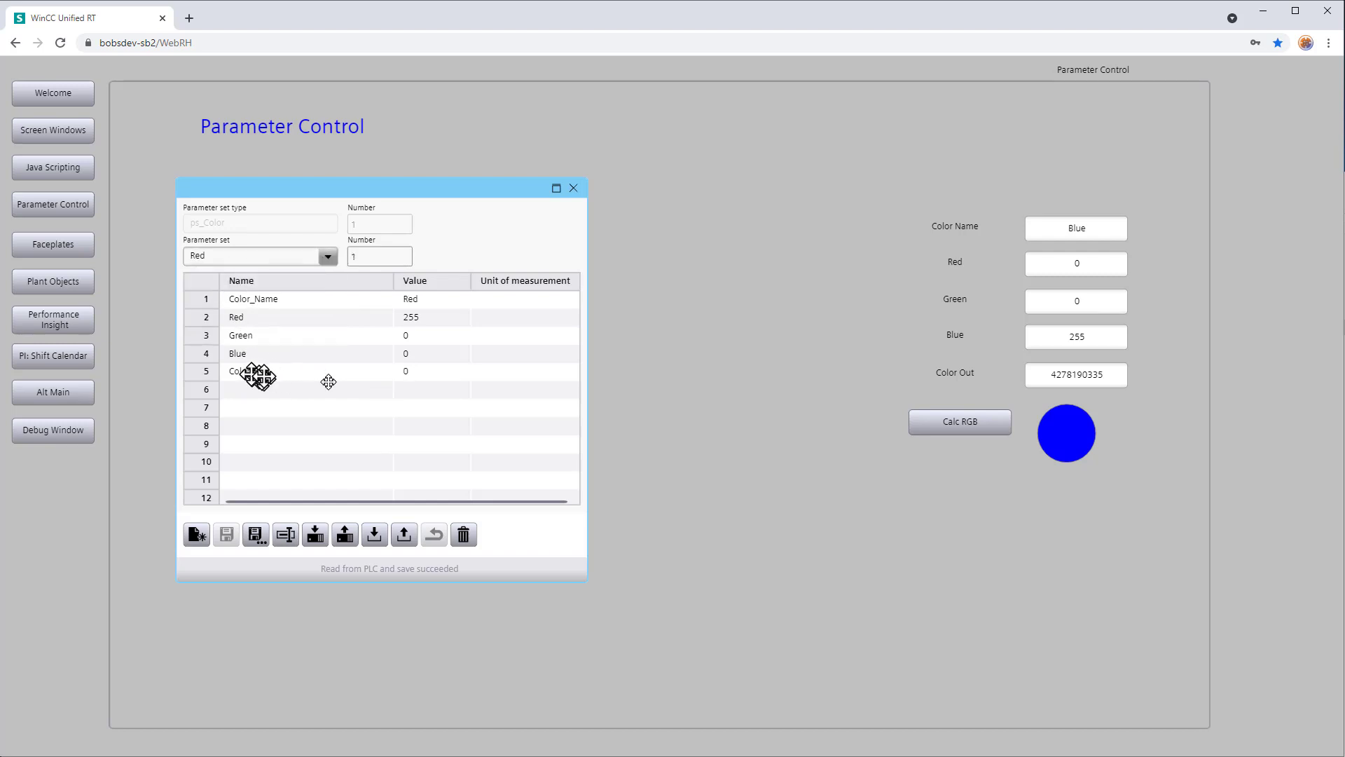
{"action": "left_click", "coordinate": [315, 536]}
{"action": "left_click", "coordinate": [948, 426]}
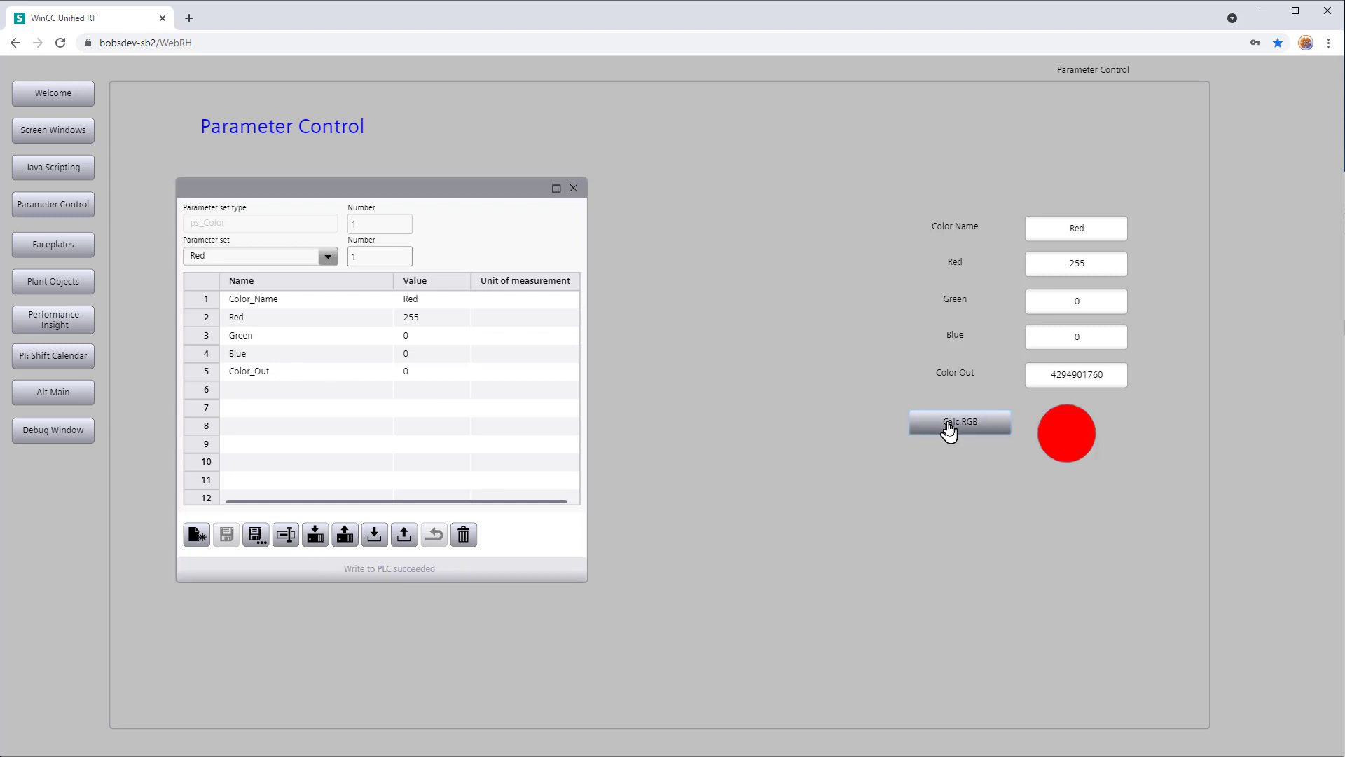
{"action": "left_click", "coordinate": [345, 537]}
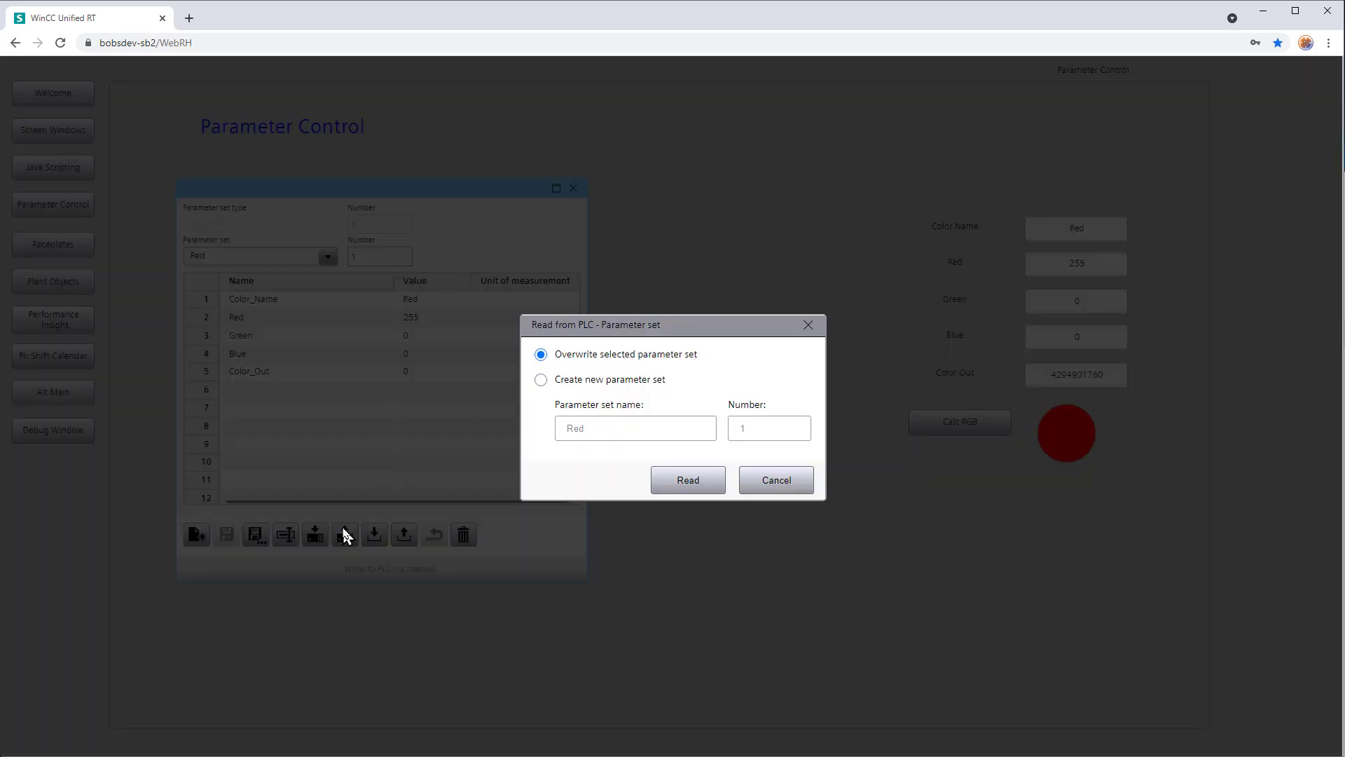
{"action": "left_click", "coordinate": [688, 480]}
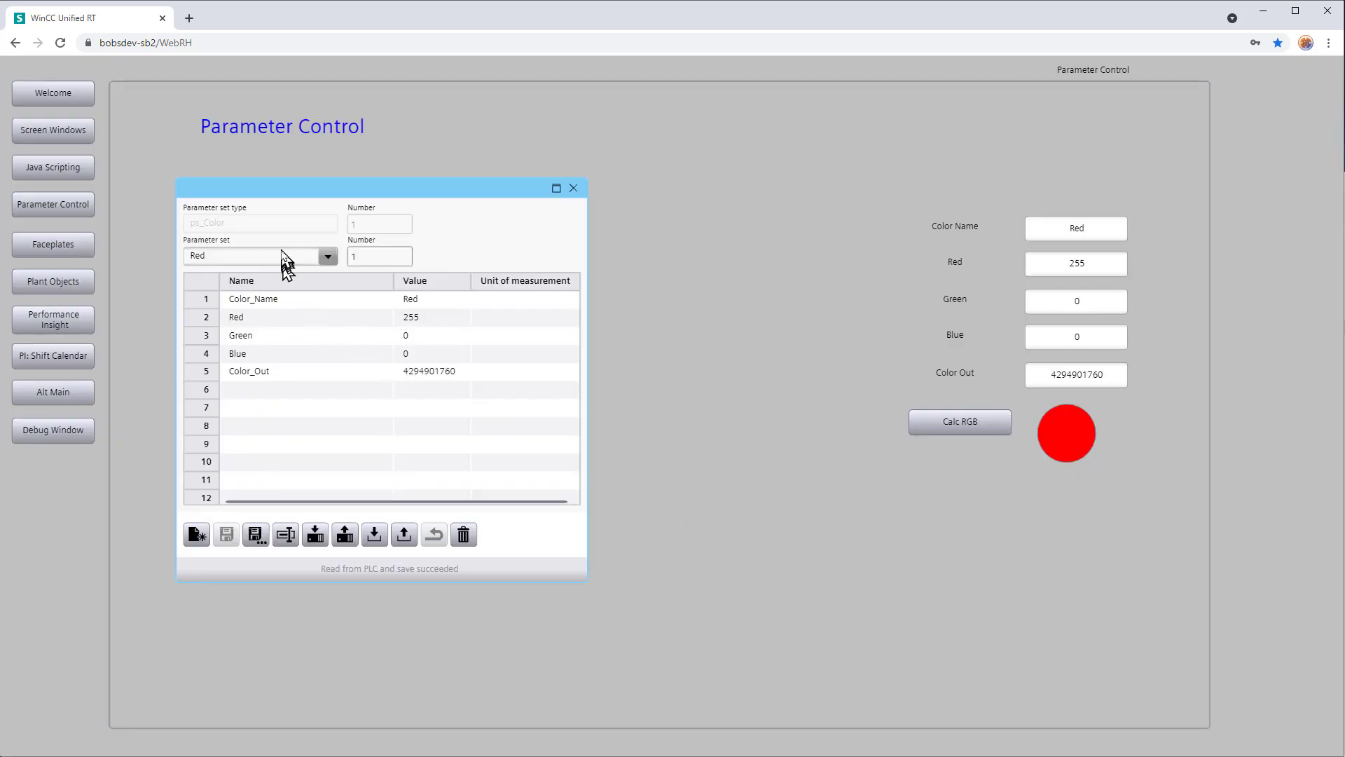
Step: Write the Green parameter set to the PLC, run Calc RGB, and read the values back to overwrite the Green set
{"action": "left_click", "coordinate": [326, 256]}
{"action": "left_click", "coordinate": [232, 314]}
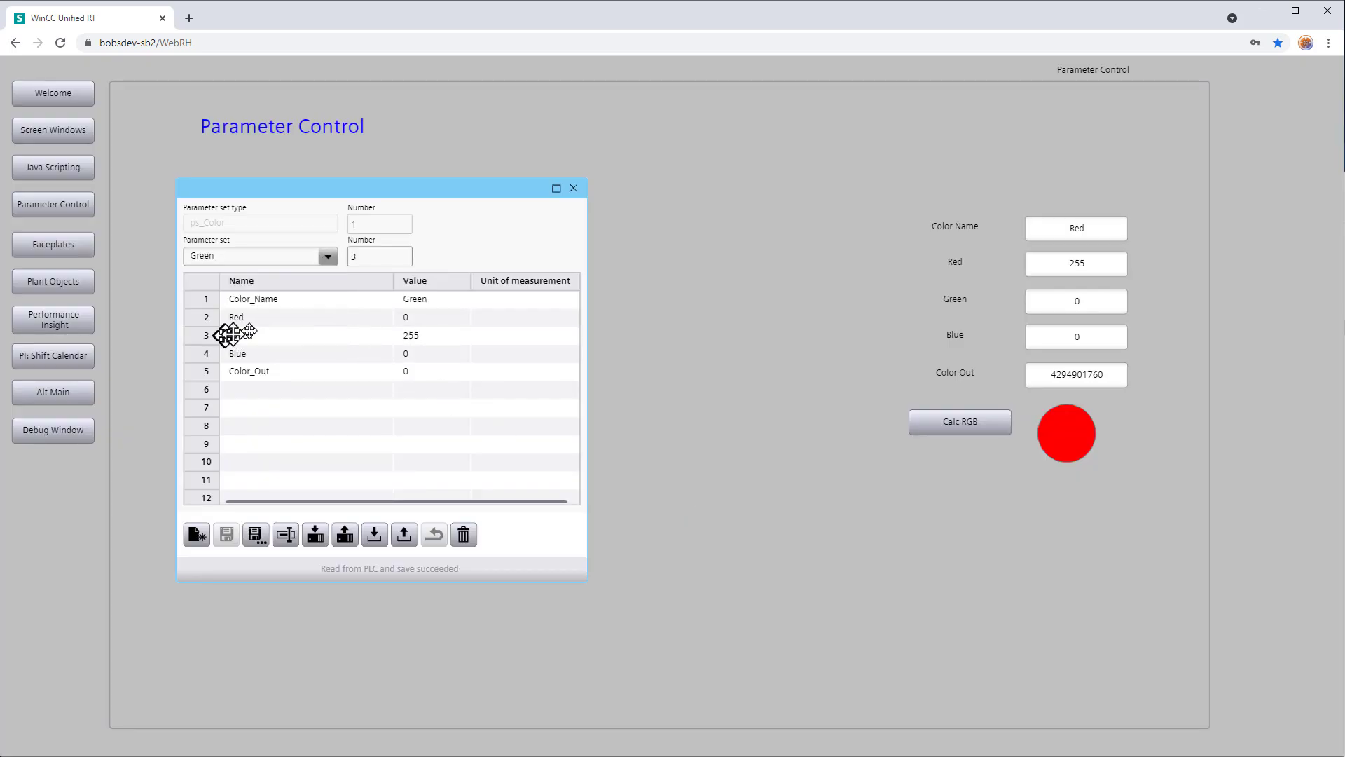
{"action": "left_click", "coordinate": [314, 537]}
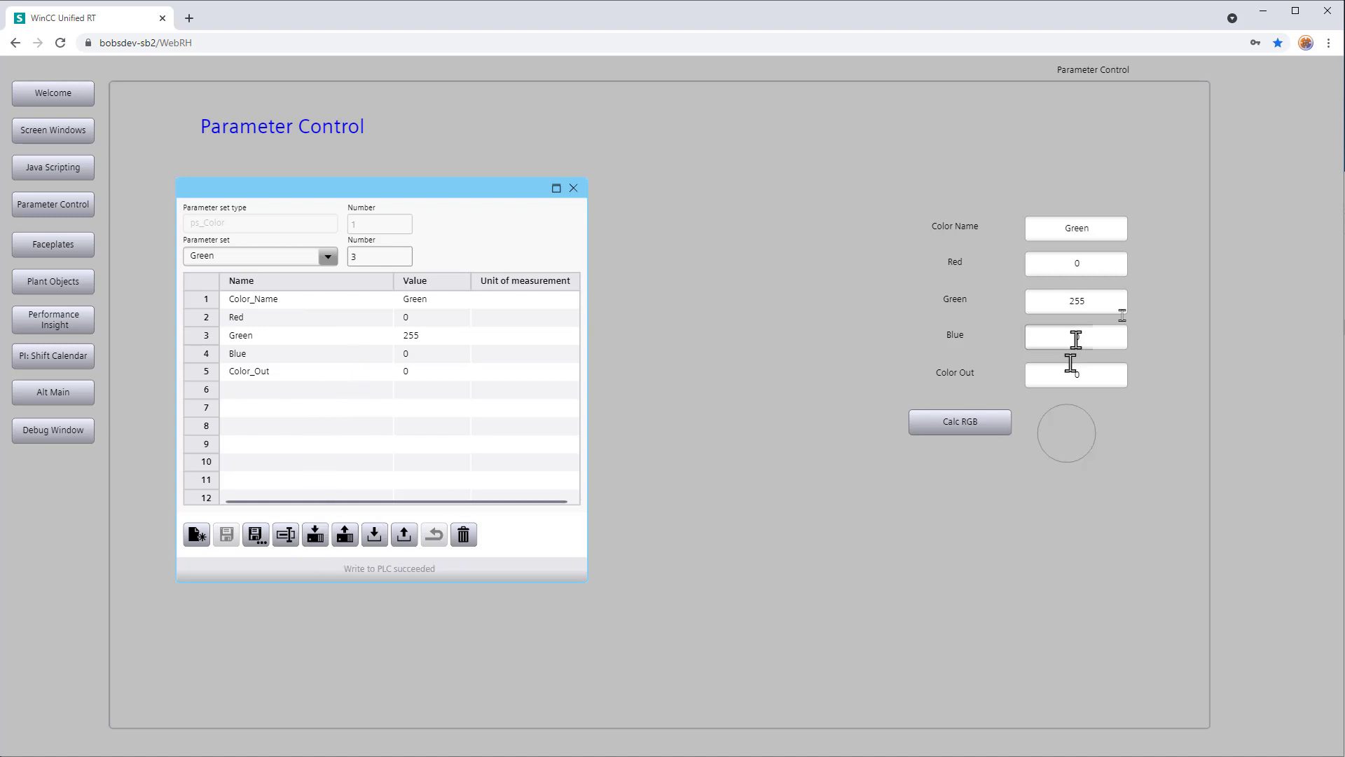
{"action": "left_click", "coordinate": [981, 433]}
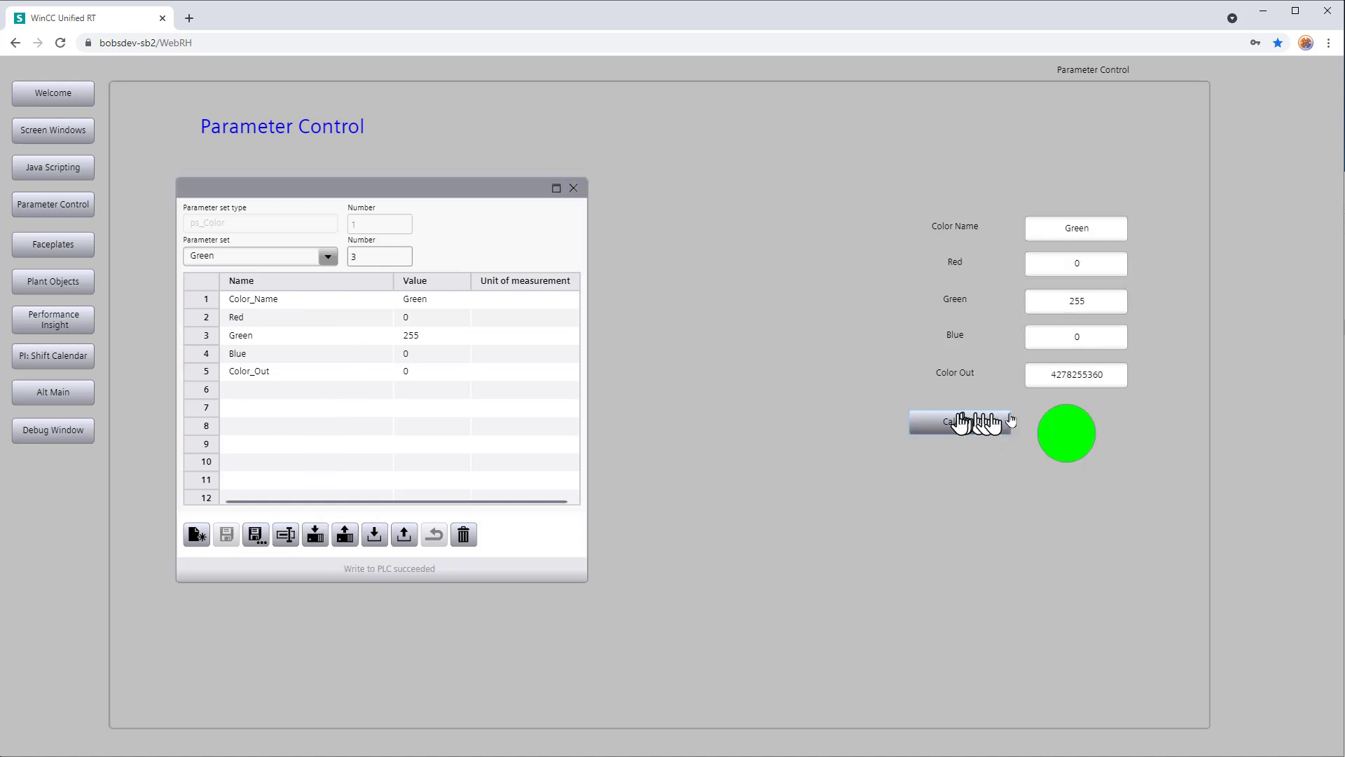
{"action": "left_click", "coordinate": [346, 536]}
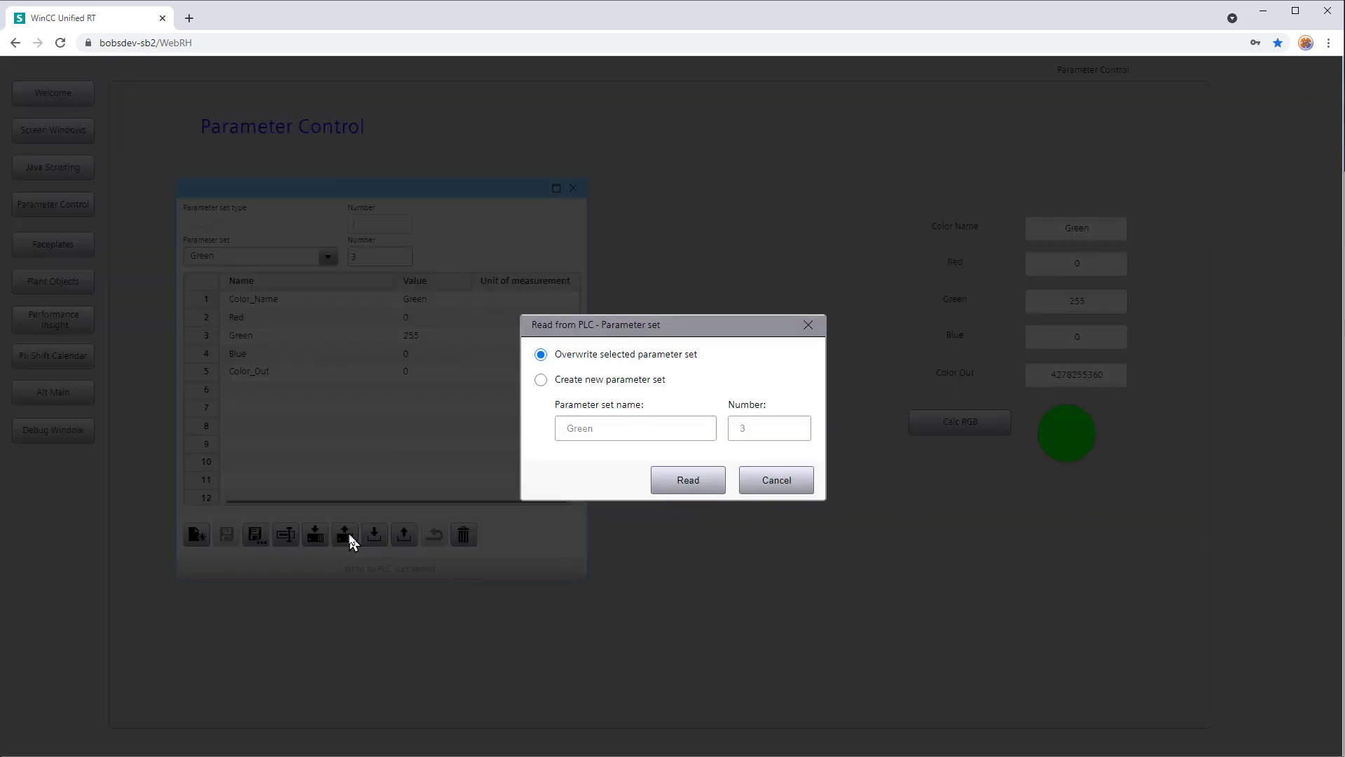
{"action": "left_click", "coordinate": [677, 485]}
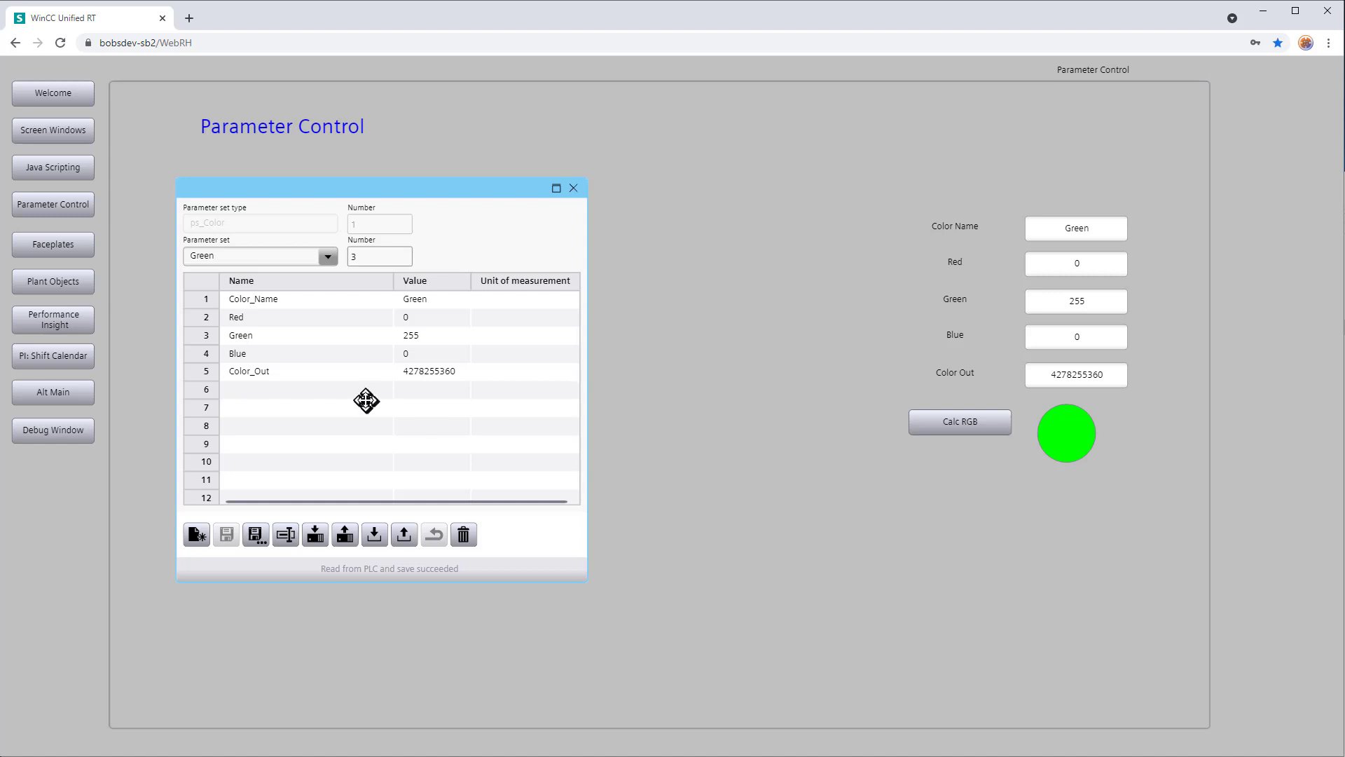
Step: Review the stored Color_Out values of the Red and Blue parameter sets, and write the Red set to the PLC
{"action": "left_click", "coordinate": [327, 257]}
{"action": "left_click", "coordinate": [242, 296]}
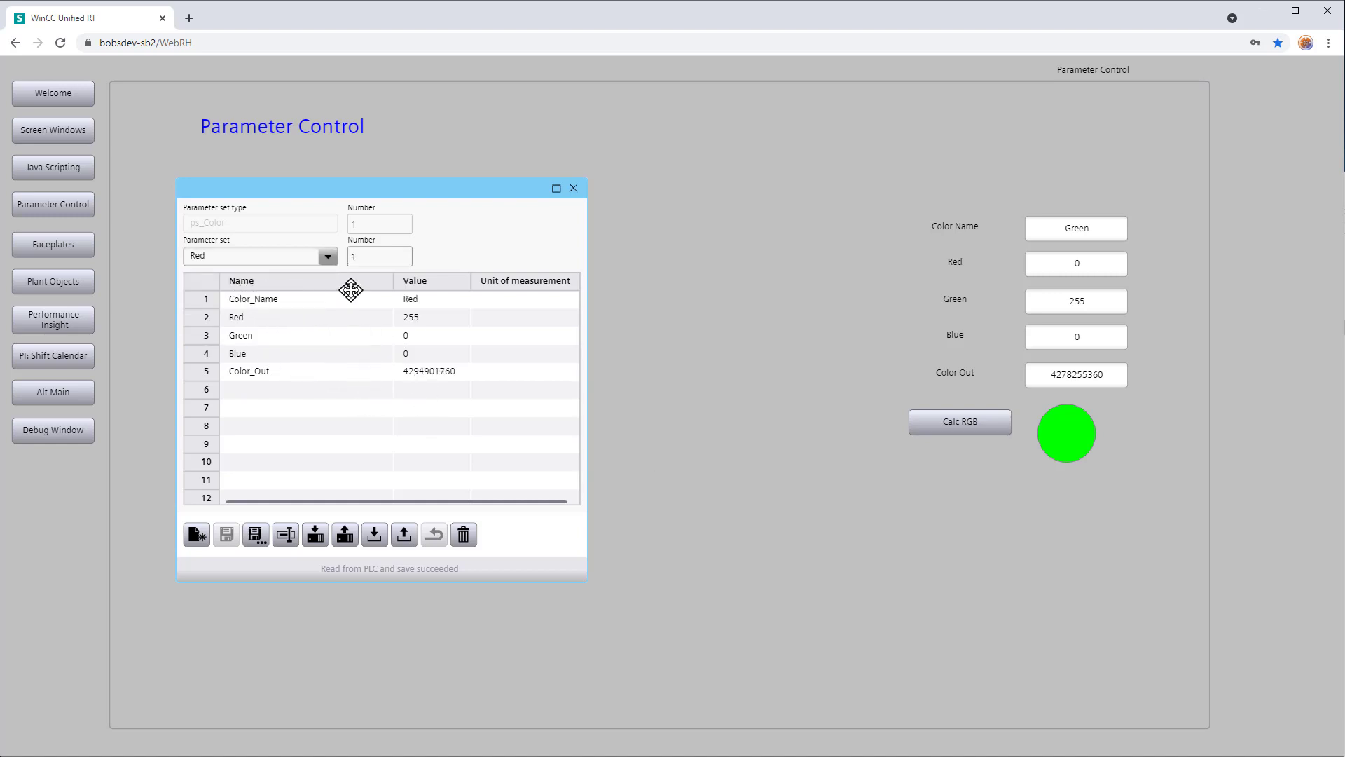
{"action": "left_click", "coordinate": [327, 256]}
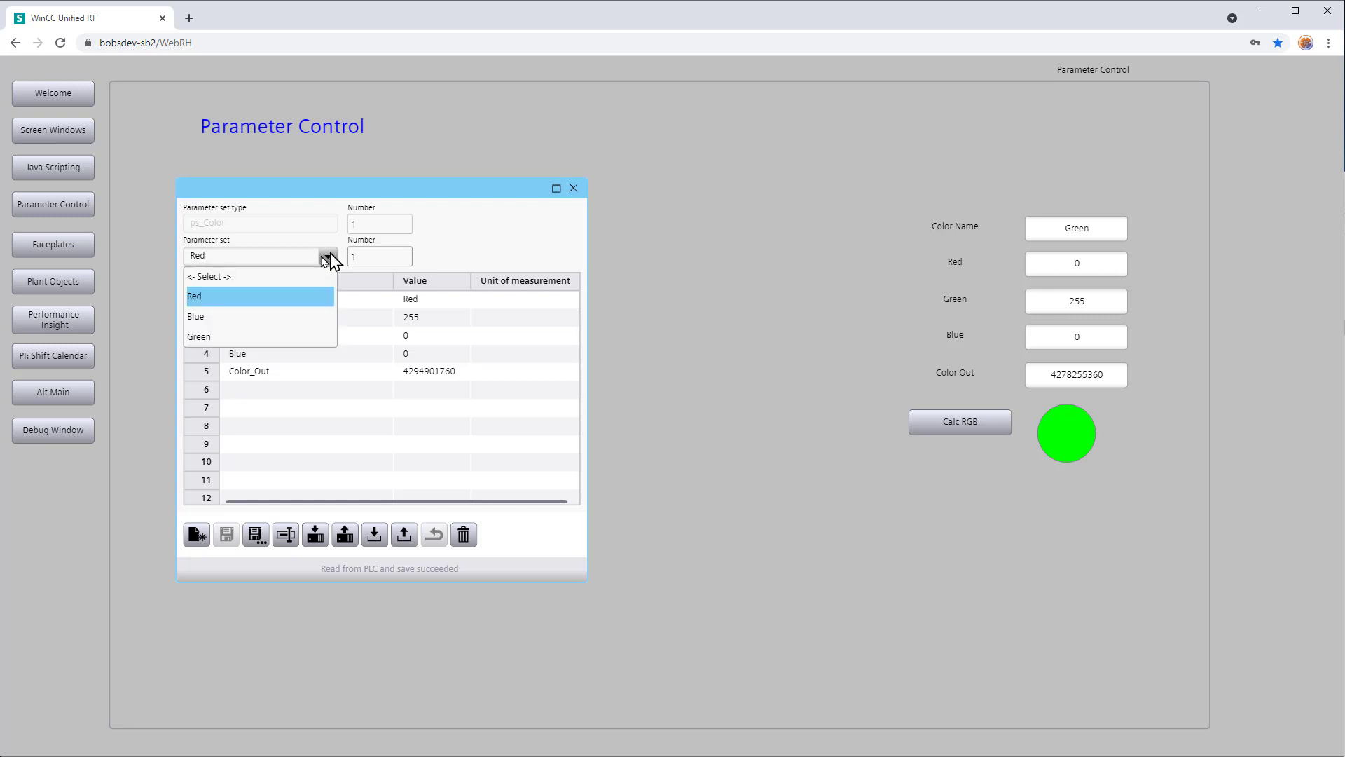
{"action": "left_click", "coordinate": [213, 314]}
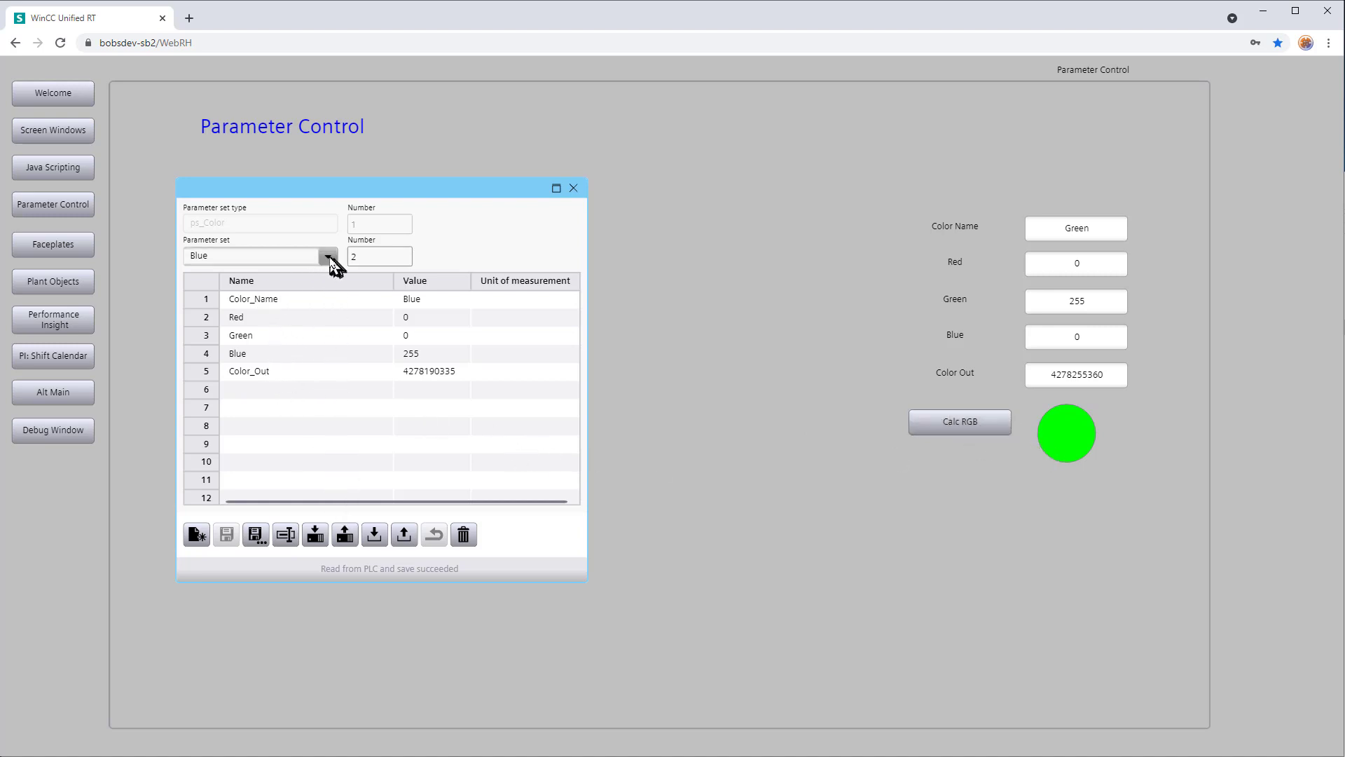
{"action": "left_click", "coordinate": [326, 257]}
{"action": "left_click", "coordinate": [203, 295]}
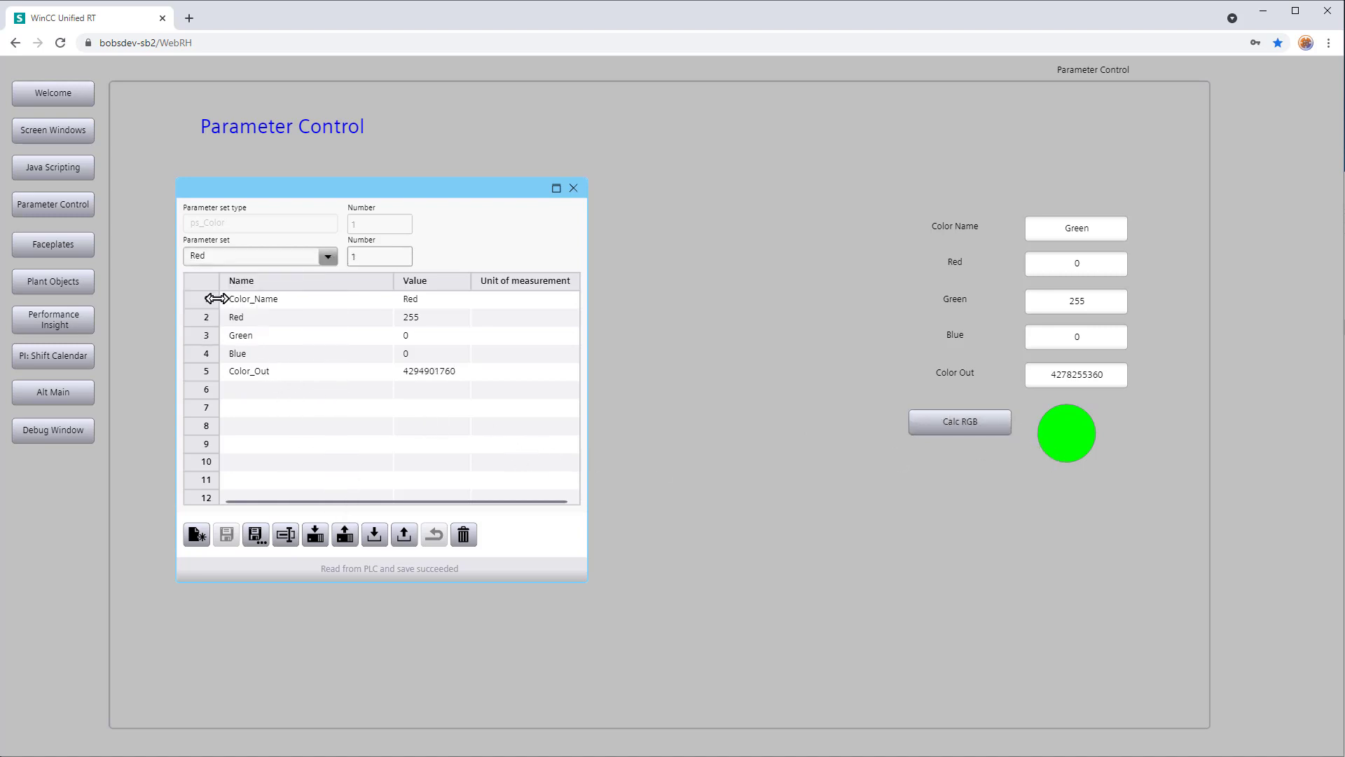
{"action": "left_click", "coordinate": [315, 539]}
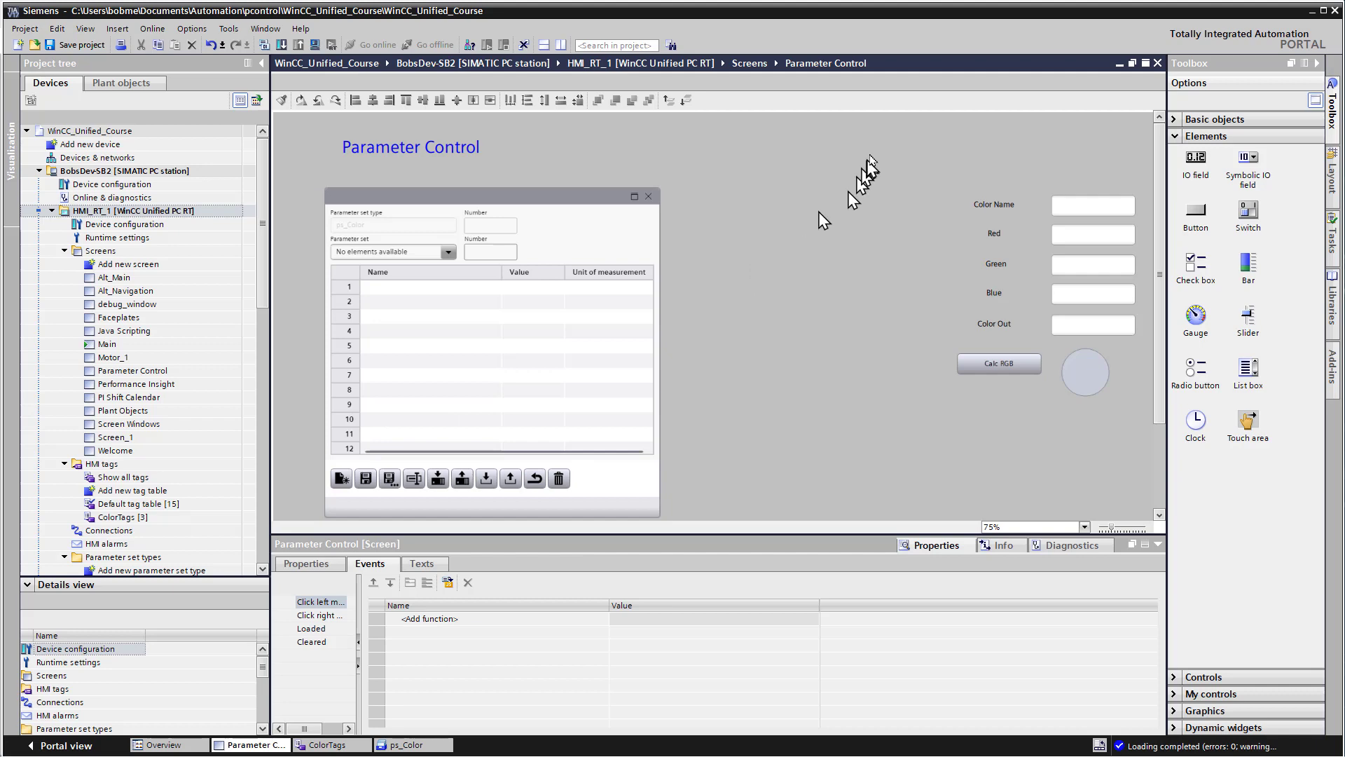
Step: Back in TIA Portal, move the color labels, IO fields, Calc RGB button and circle together to just beside the parameter set control
{"action": "left_click_drag", "start_coordinate": [870, 154], "coordinate": [1170, 466]}
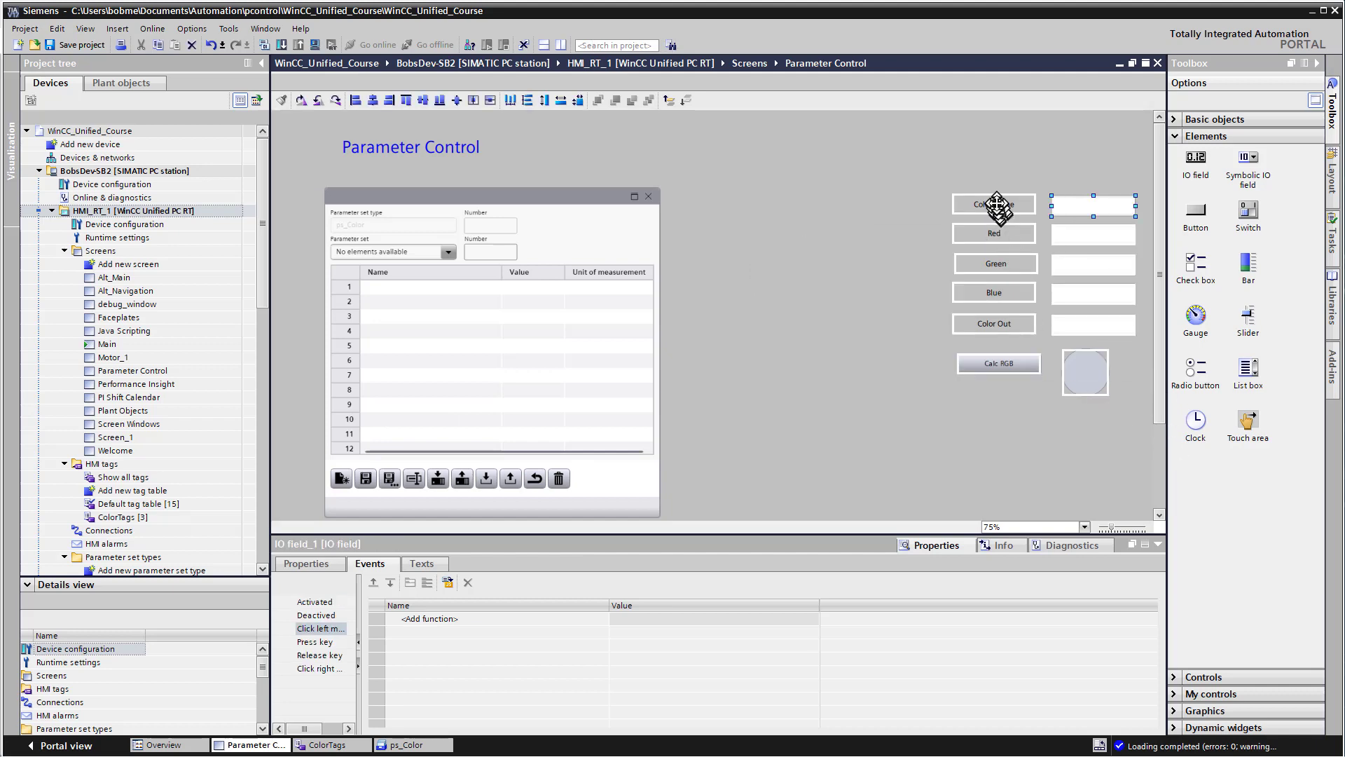
{"action": "left_click_drag", "start_coordinate": [991, 203], "coordinate": [745, 219]}
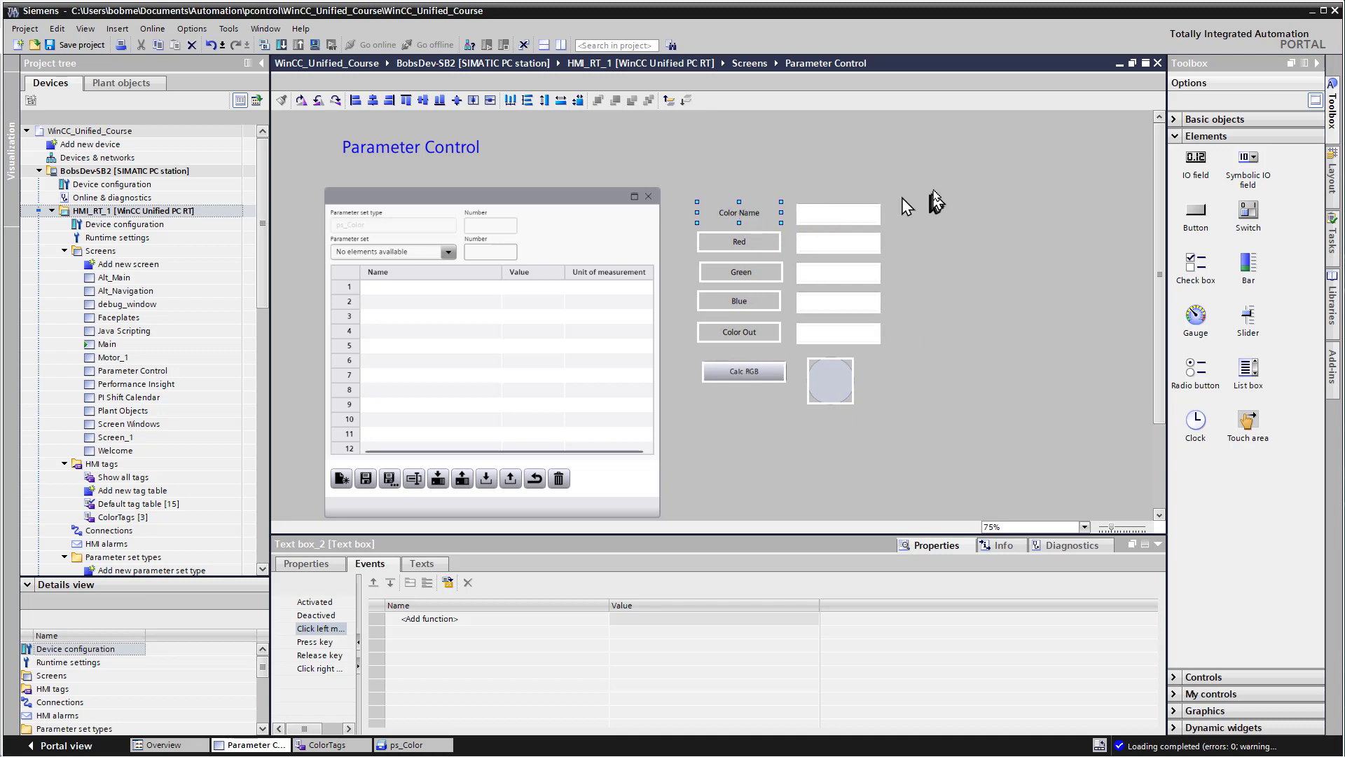
{"action": "left_click", "coordinate": [938, 201]}
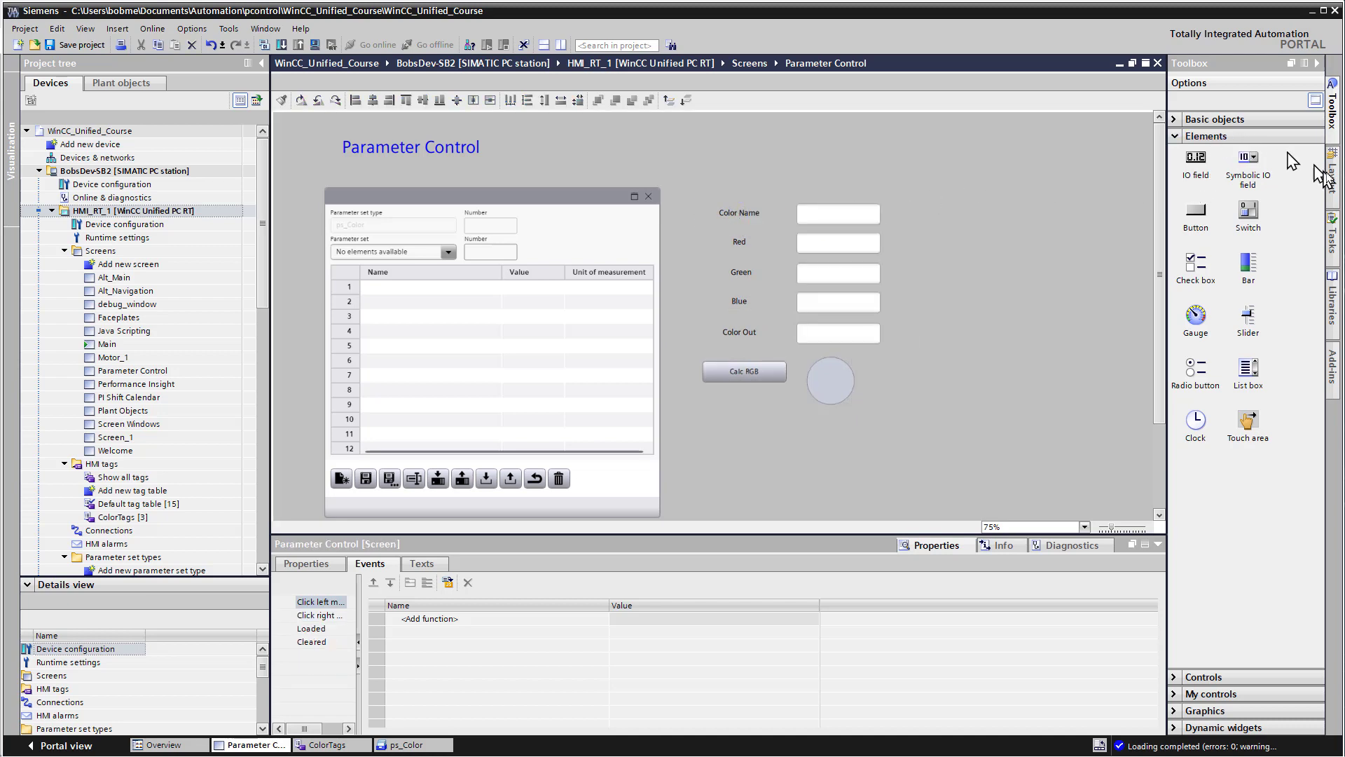
Step: Place a slider beside the color IO fields and duplicate it twice to form a row of three sliders
{"action": "left_click_drag", "start_coordinate": [1246, 325], "coordinate": [907, 209]}
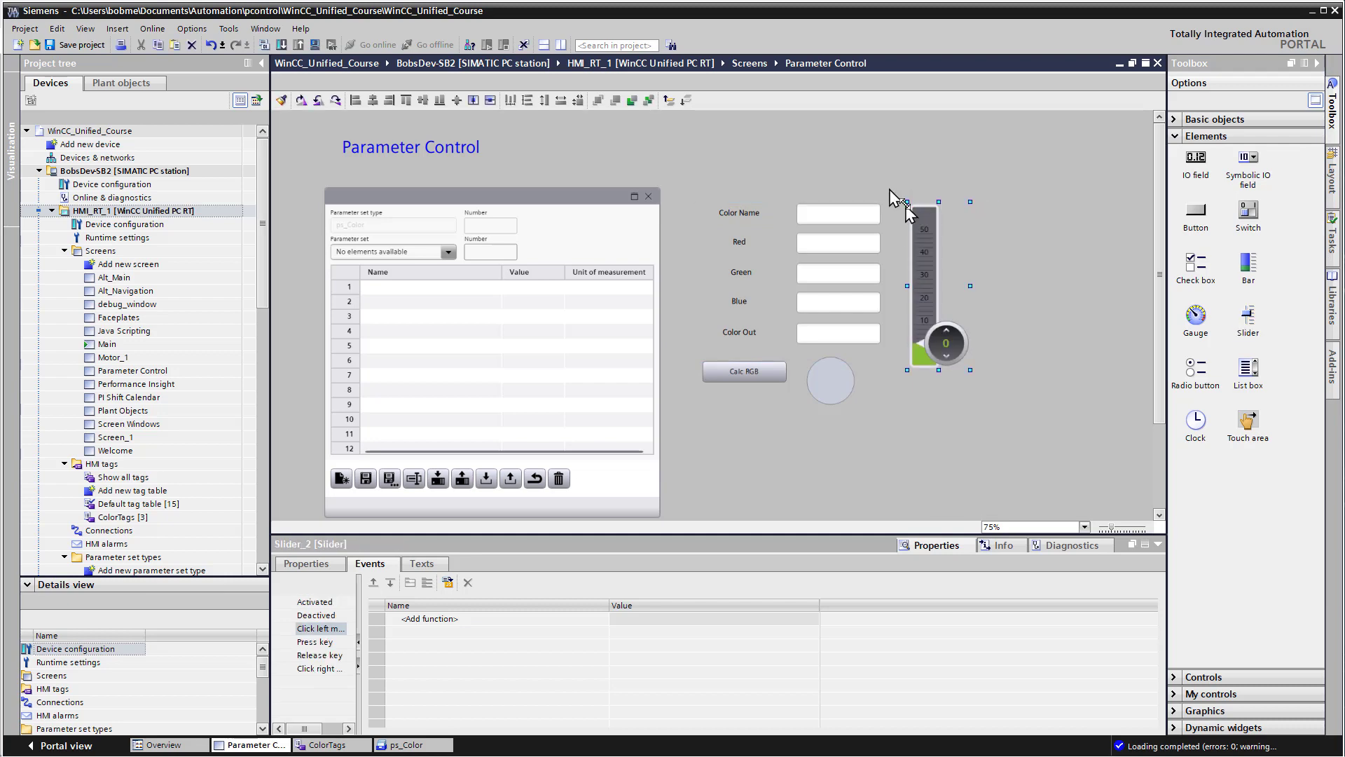
{"action": "left_click_drag", "start_coordinate": [935, 258], "coordinate": [1004, 254]}
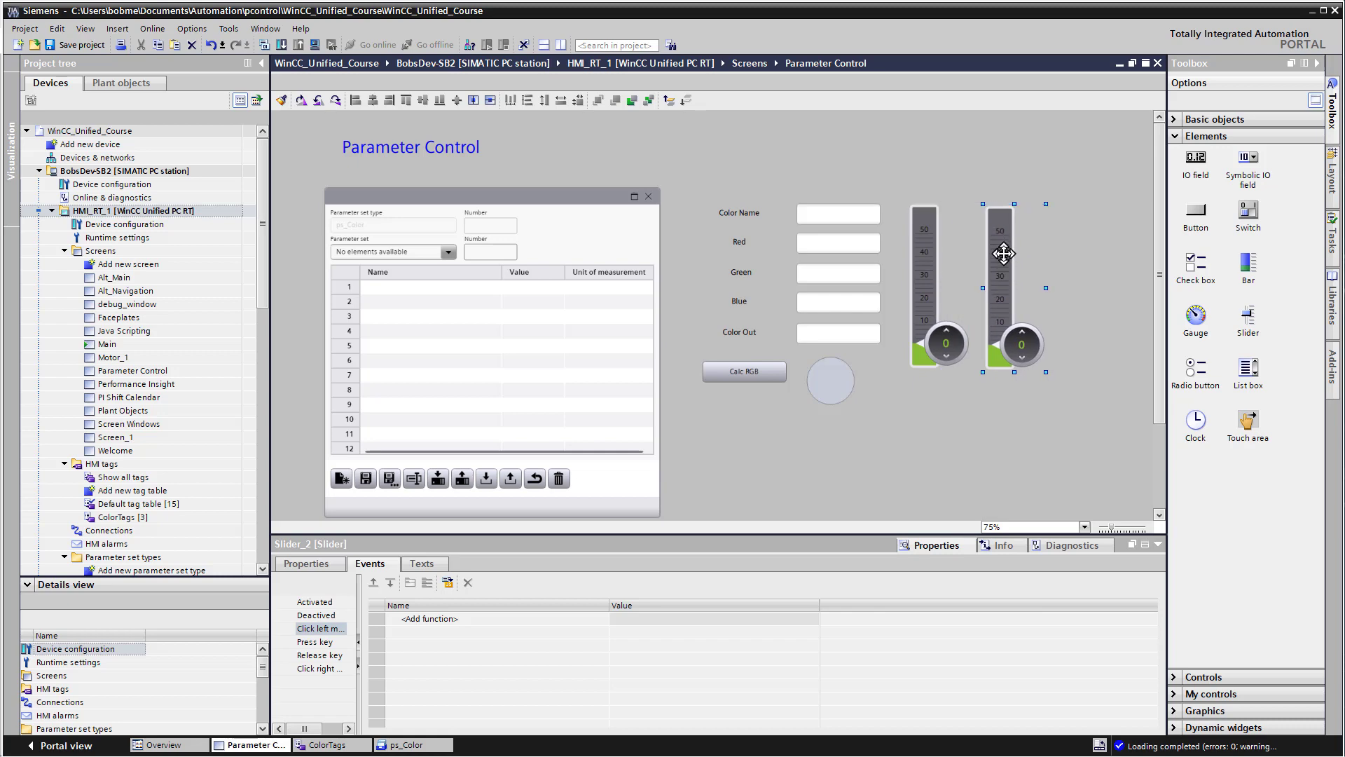
{"action": "key", "text": "ctrl+v"}
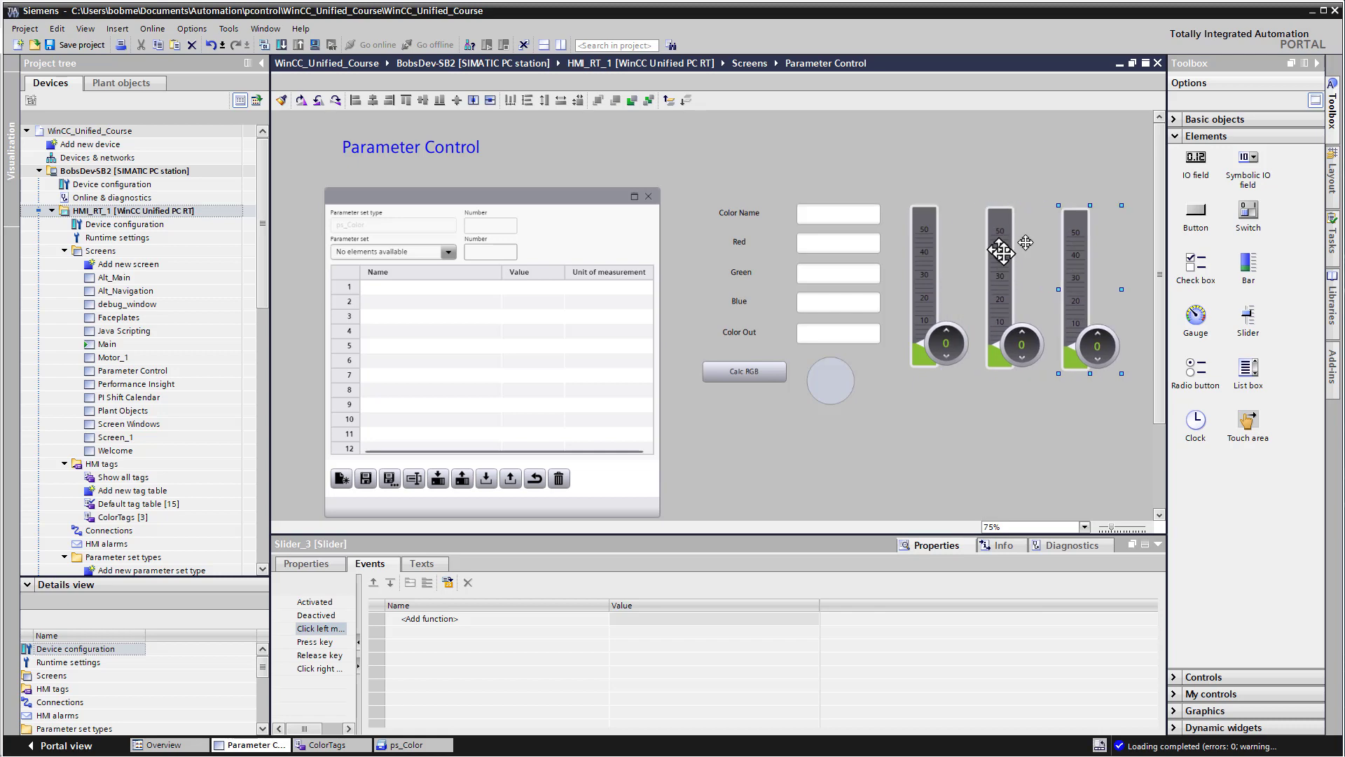
{"action": "left_click", "coordinate": [941, 179]}
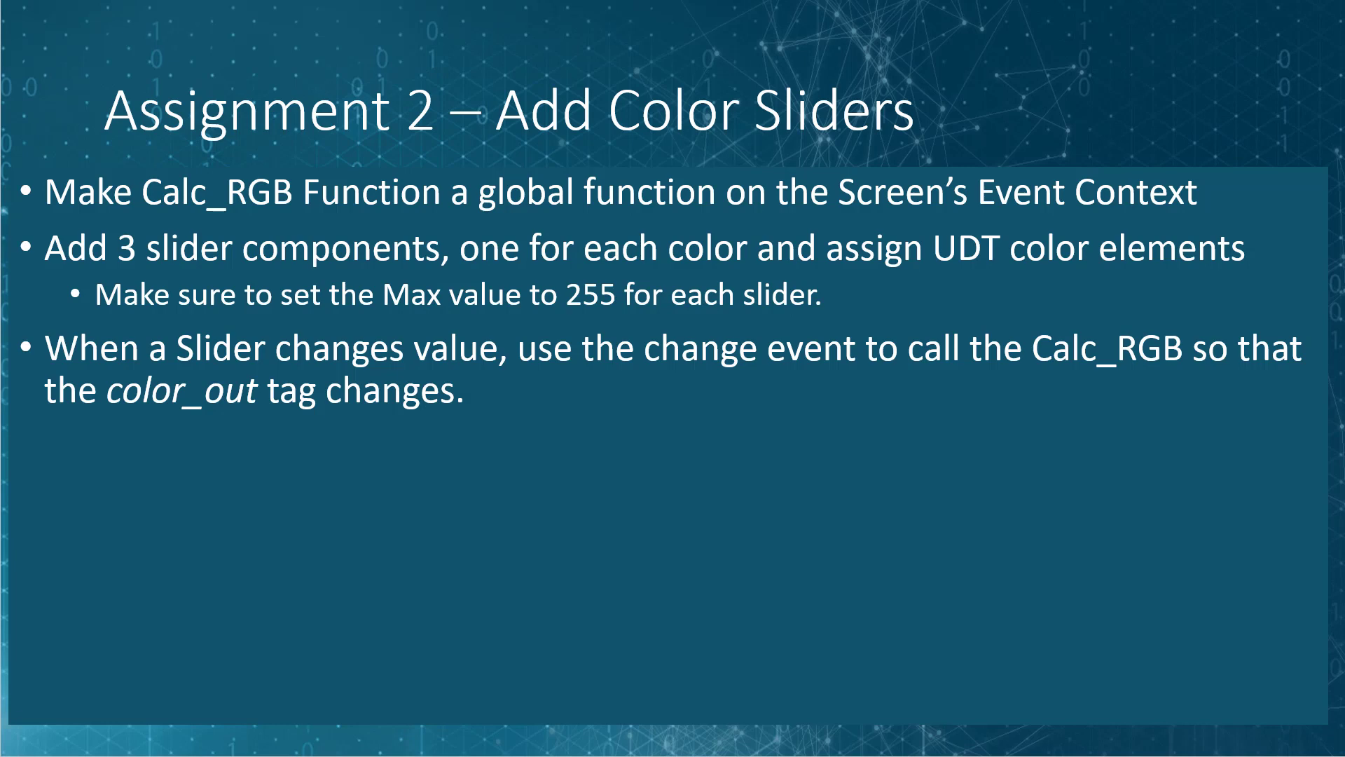
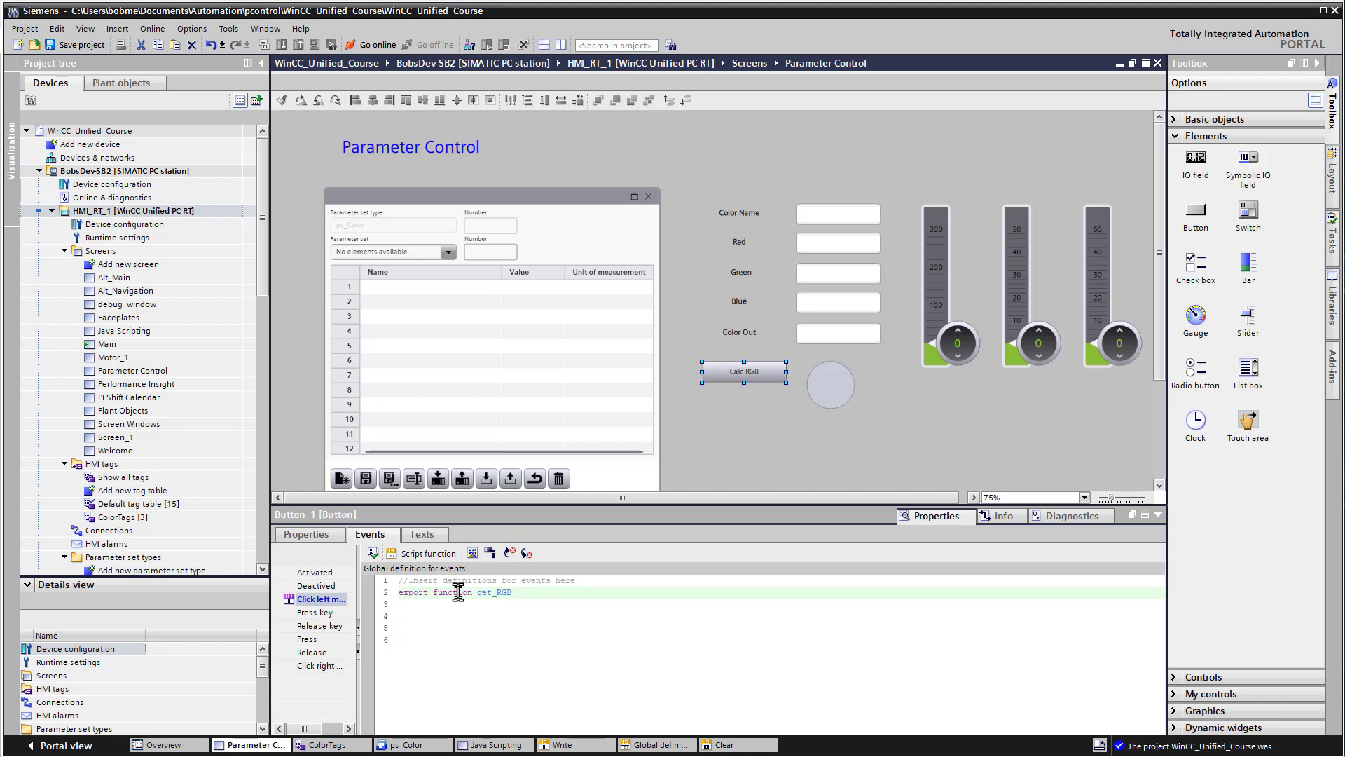
Step: Write global function get_RGB() to read Color_udt Red, Green and Blue and write their RGB result to Color_udt.Color_Out, and call it from Calc RGB's click script
{"action": "key", "text": "Return"}
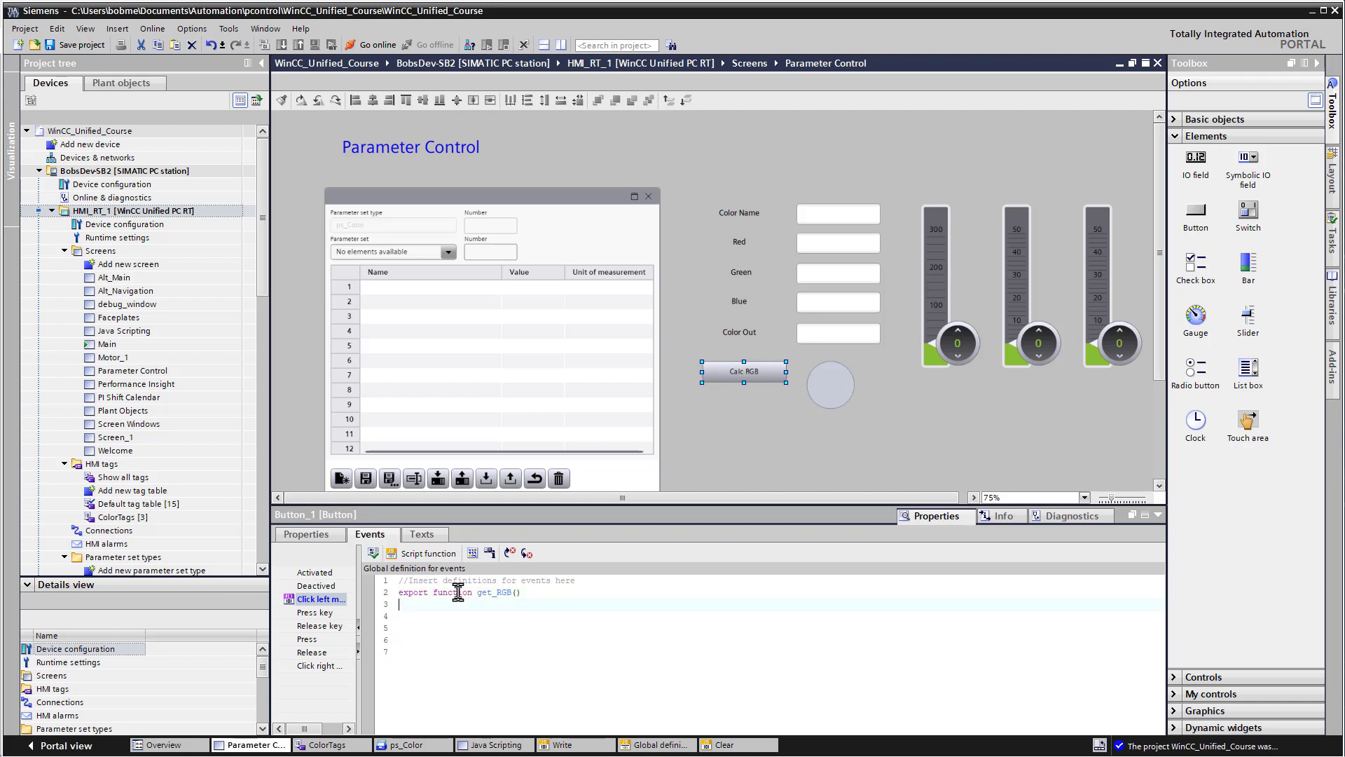
{"action": "key", "text": "Return"}
{"action": "type", "text": "let Red = Tags(\"Color_udt.Red\").Read(); let Green = Tags(\"Color_udt.Green\").Read(); let Blue = Tags(\"Color_udt.Blue\").Read();  let Color_out = Tags(\"Color_udt.Color_Out\");  Color_out.Write(HMIRuntime.Math.RGB(Red,Green, Blue));"}
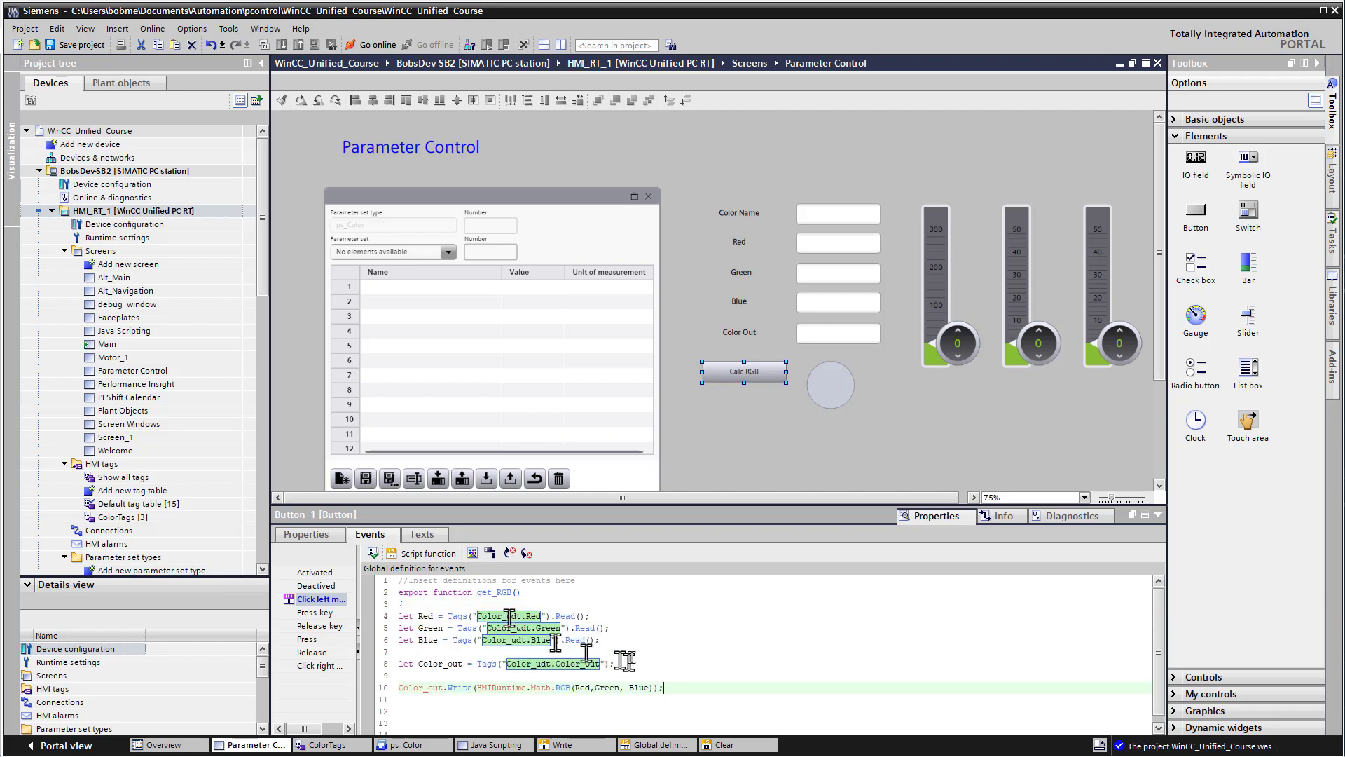
{"action": "key", "text": "Down"}
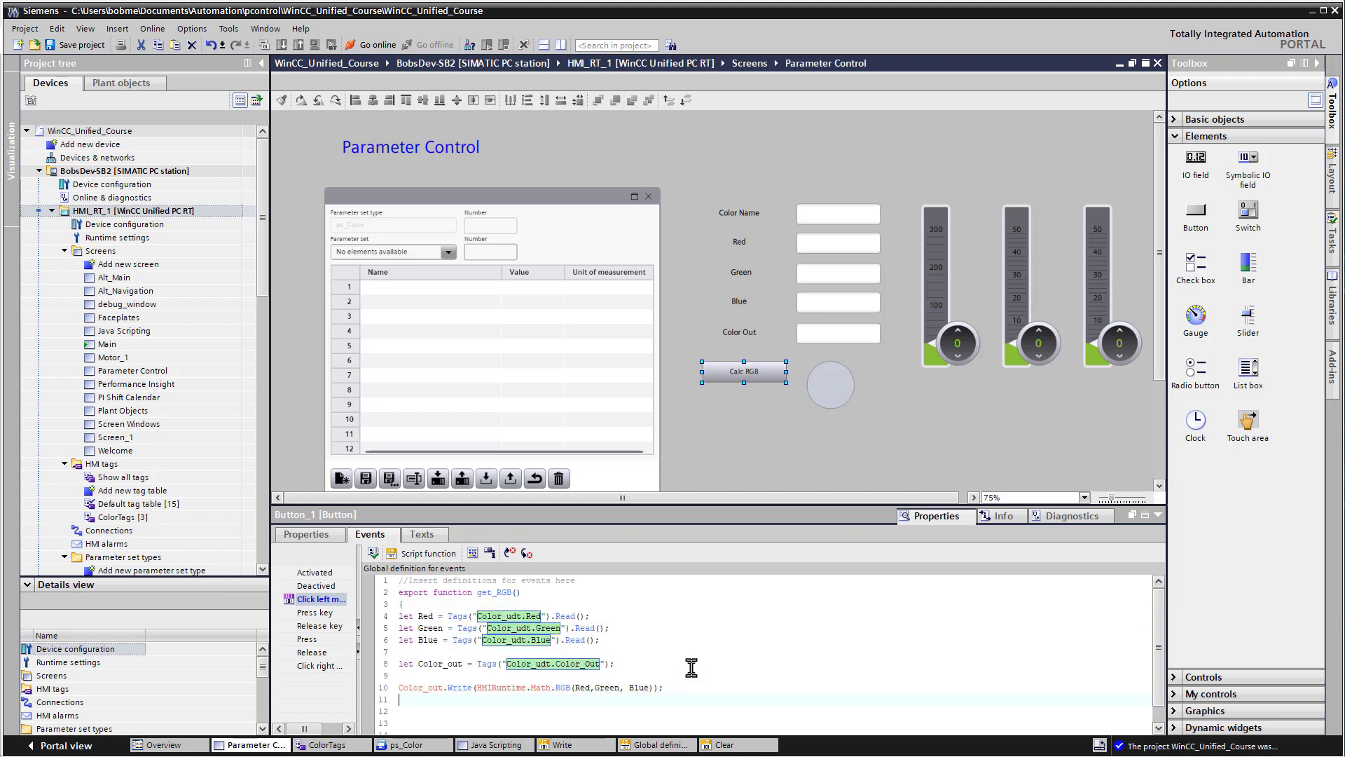
{"action": "type", "text": "}"}
{"action": "left_click_drag", "start_coordinate": [477, 594], "coordinate": [529, 592]}
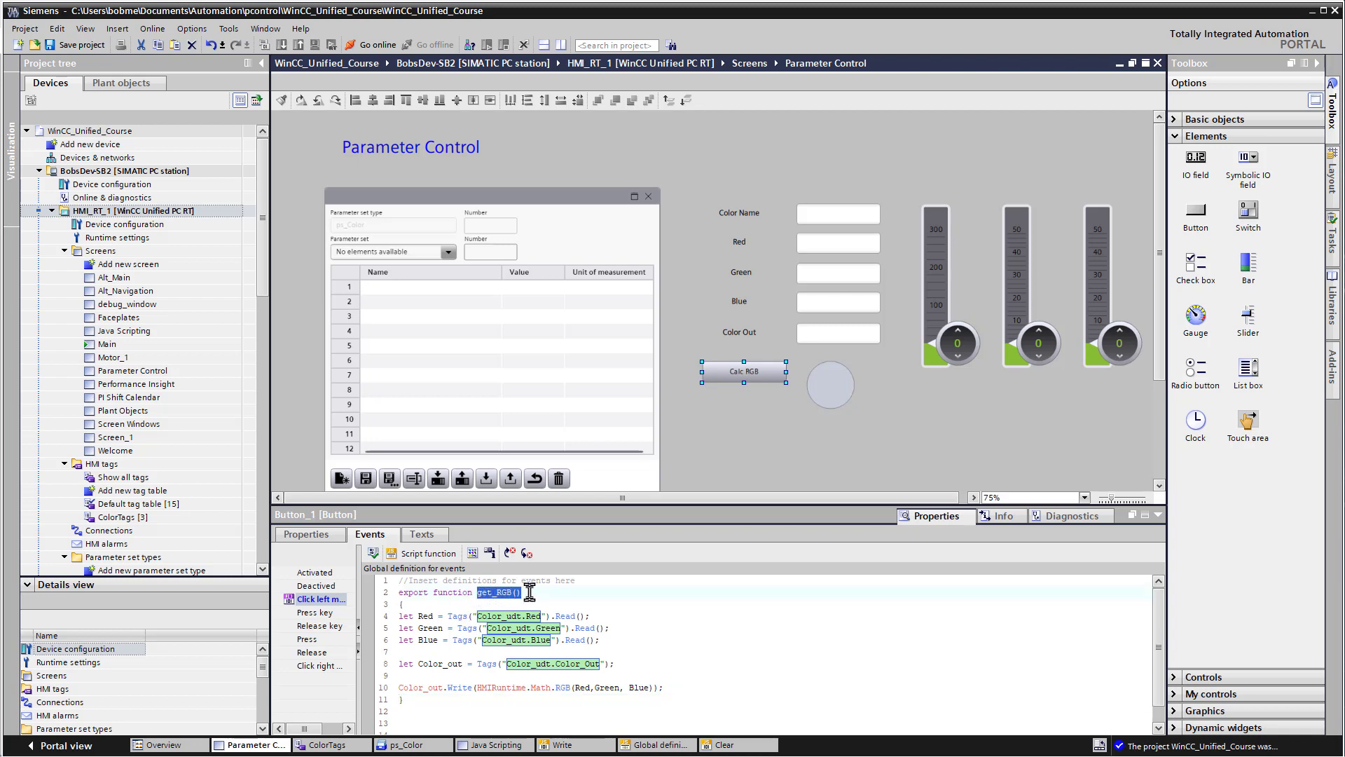
{"action": "left_click", "coordinate": [428, 553]}
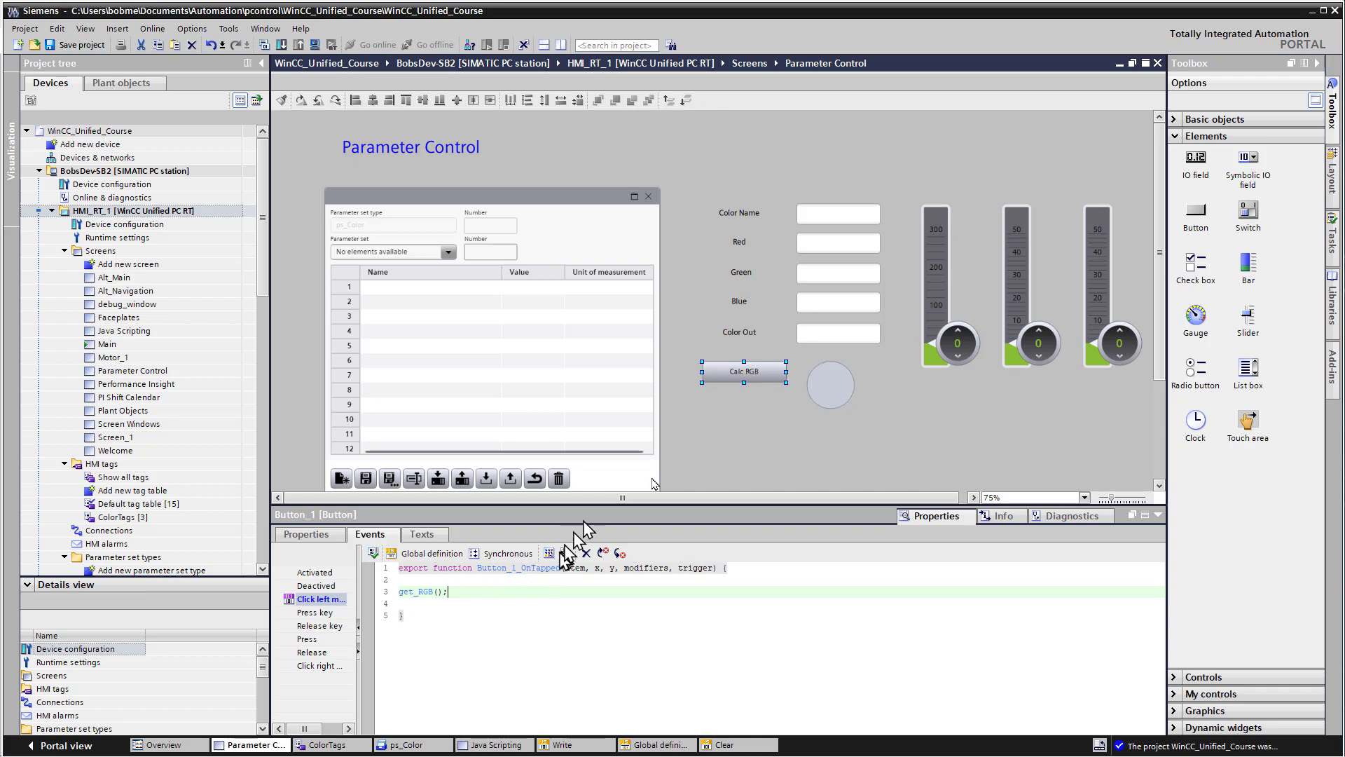
Step: Dynamize the first slider's process value with the tag Color_udt.Red
{"action": "left_click", "coordinate": [935, 252]}
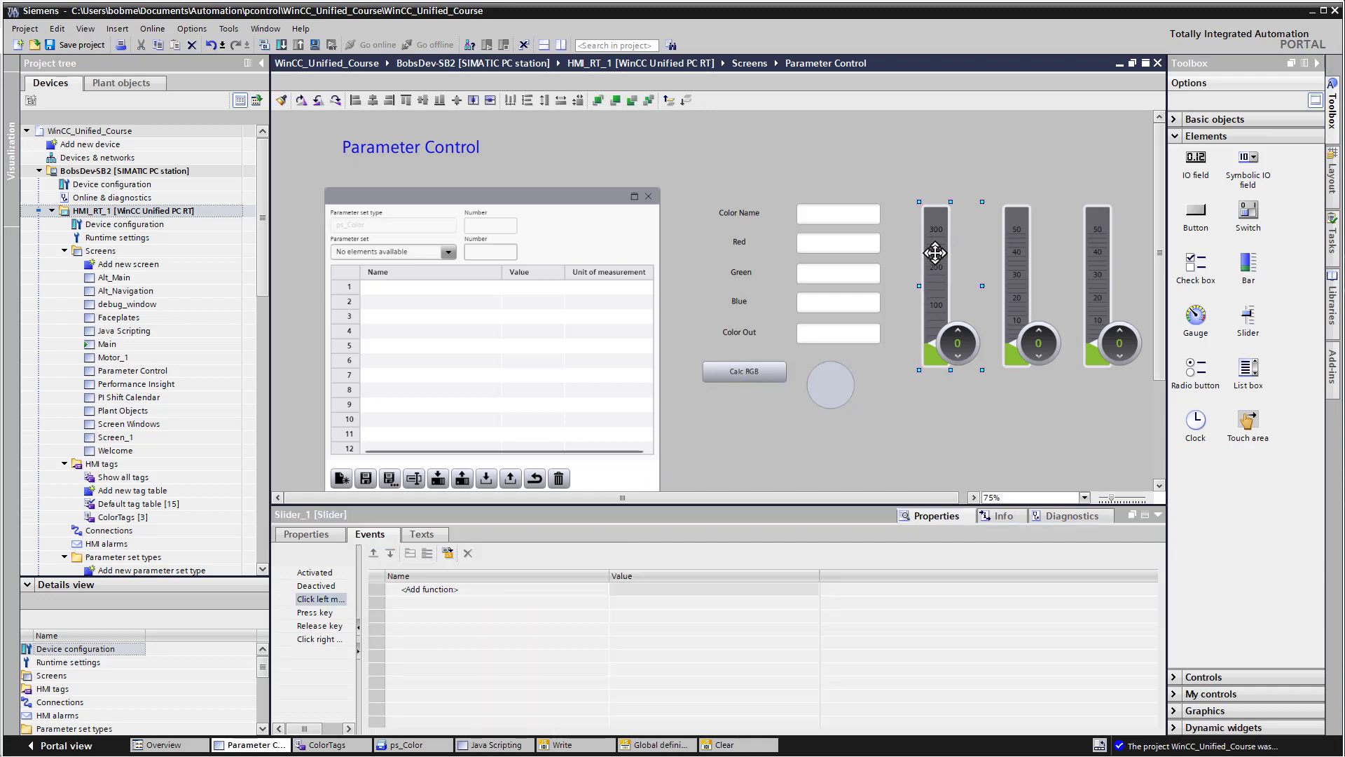
{"action": "left_click", "coordinate": [306, 534]}
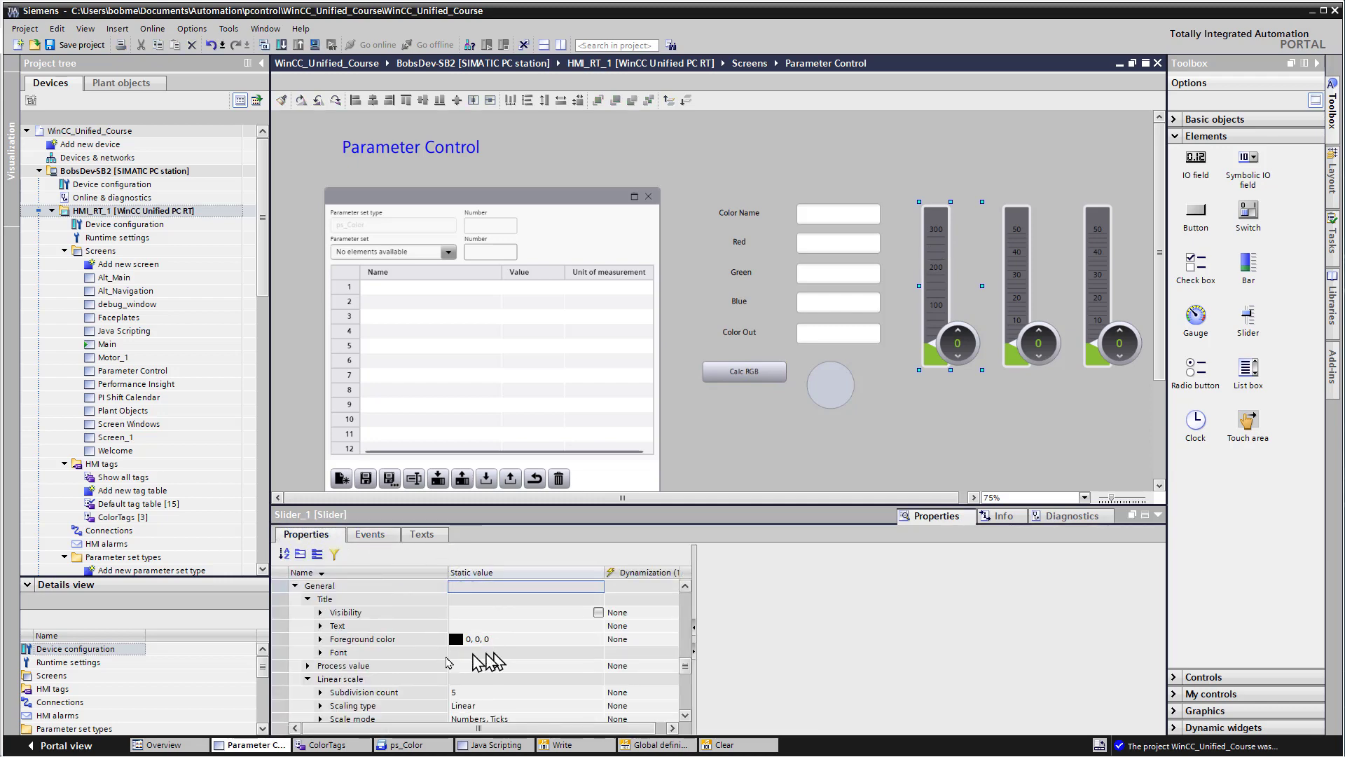
{"action": "left_click", "coordinate": [343, 667]}
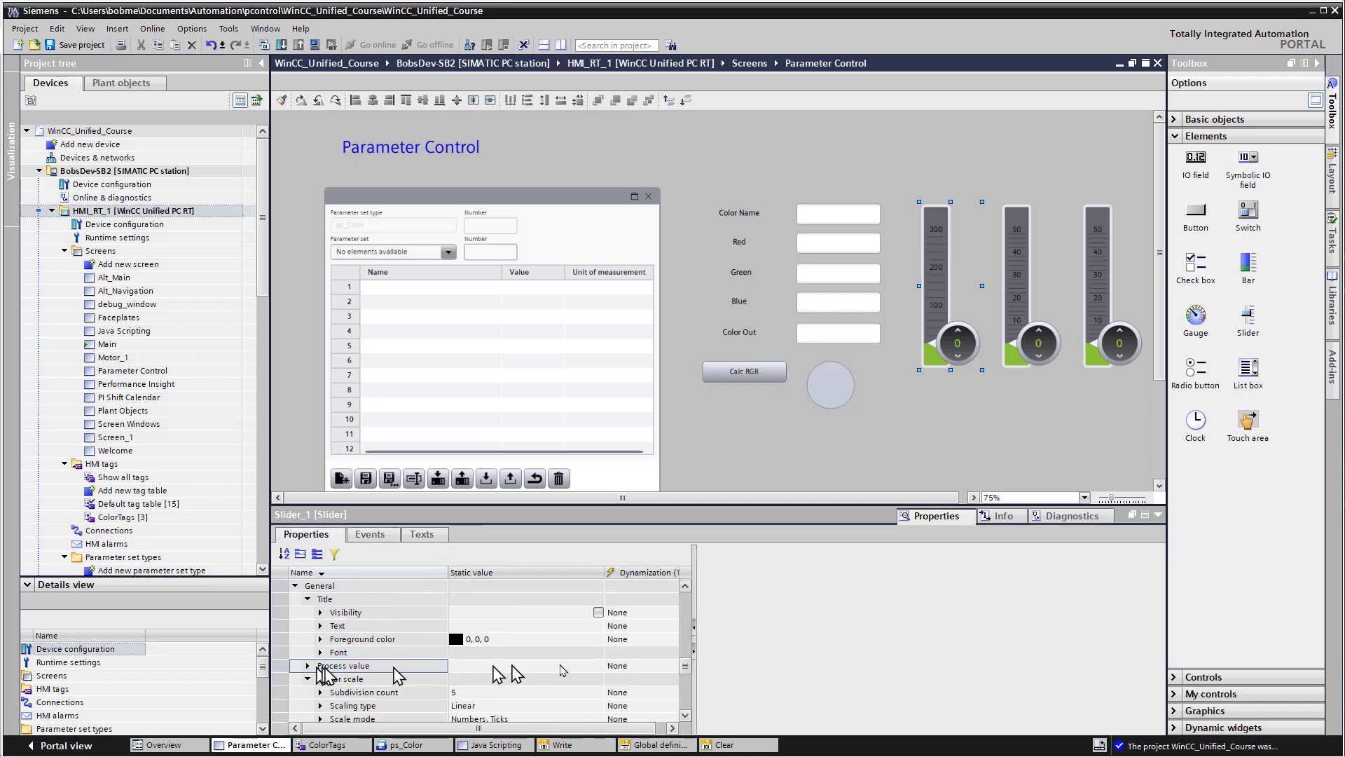
{"action": "left_click", "coordinate": [617, 666]}
{"action": "left_click", "coordinate": [666, 667]}
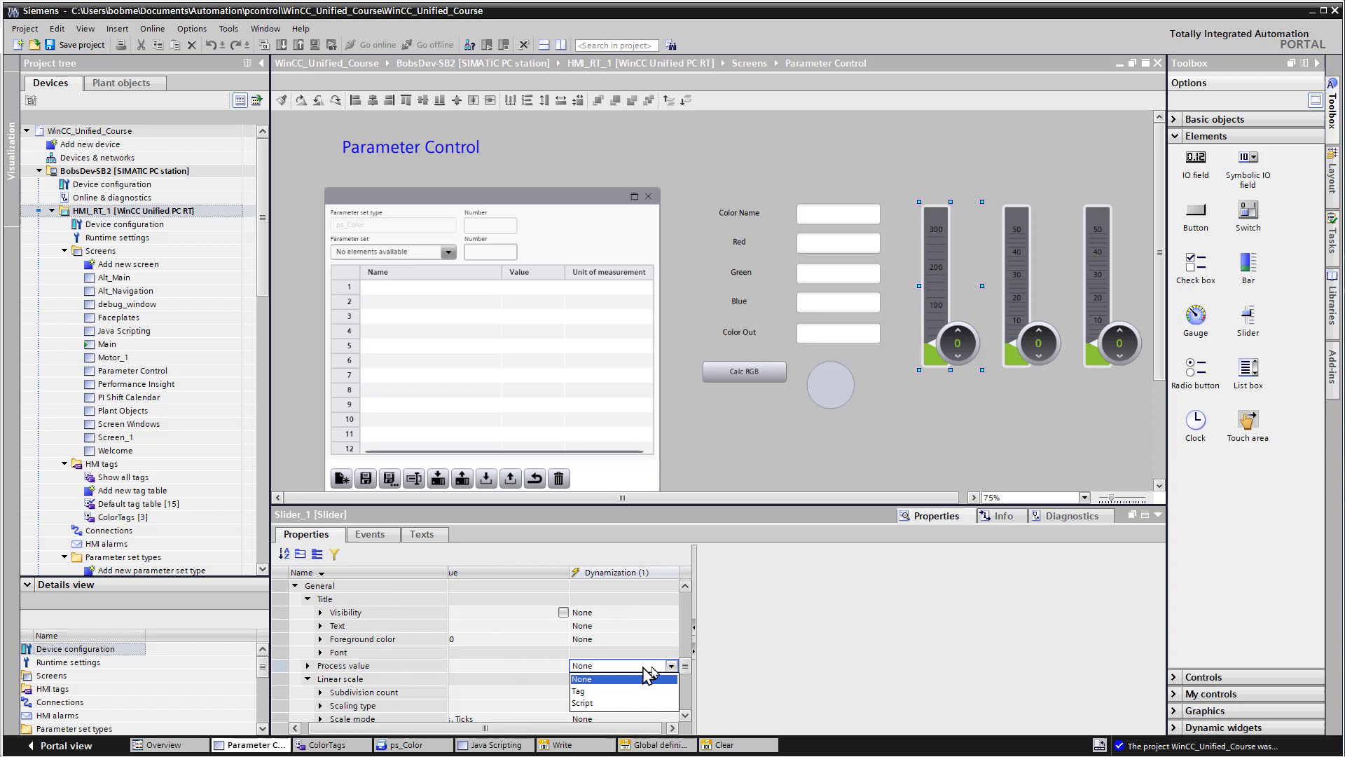
{"action": "left_click", "coordinate": [582, 692]}
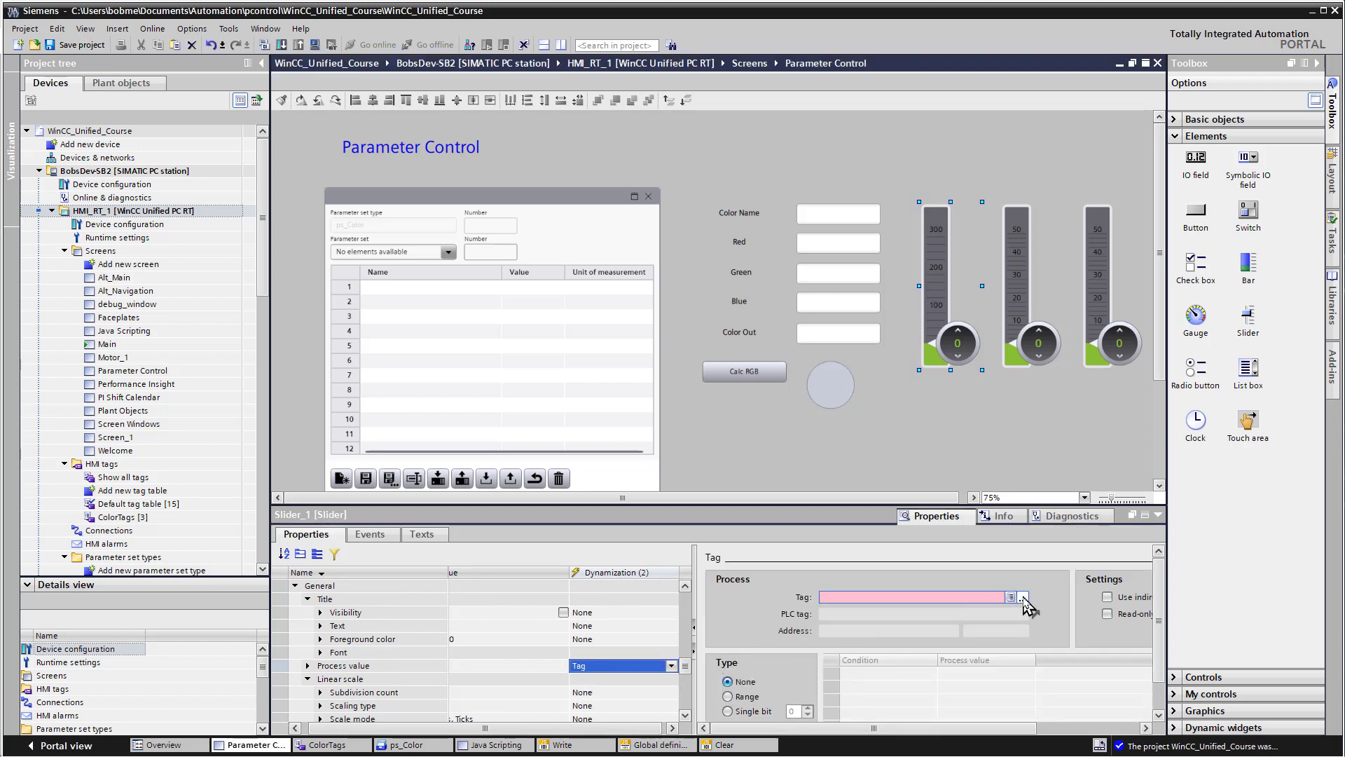
{"action": "left_click", "coordinate": [1023, 598]}
{"action": "left_click", "coordinate": [1018, 708]}
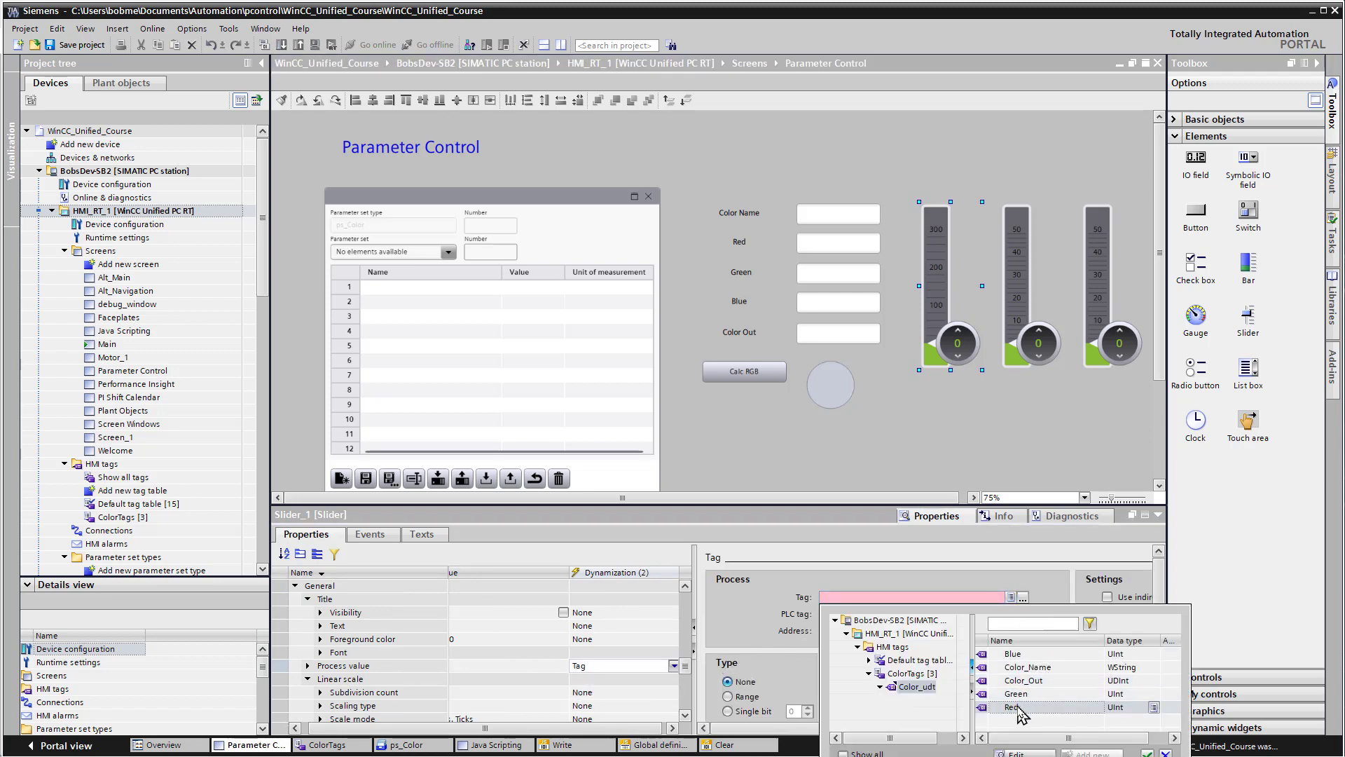
{"action": "double_click", "coordinate": [1018, 707]}
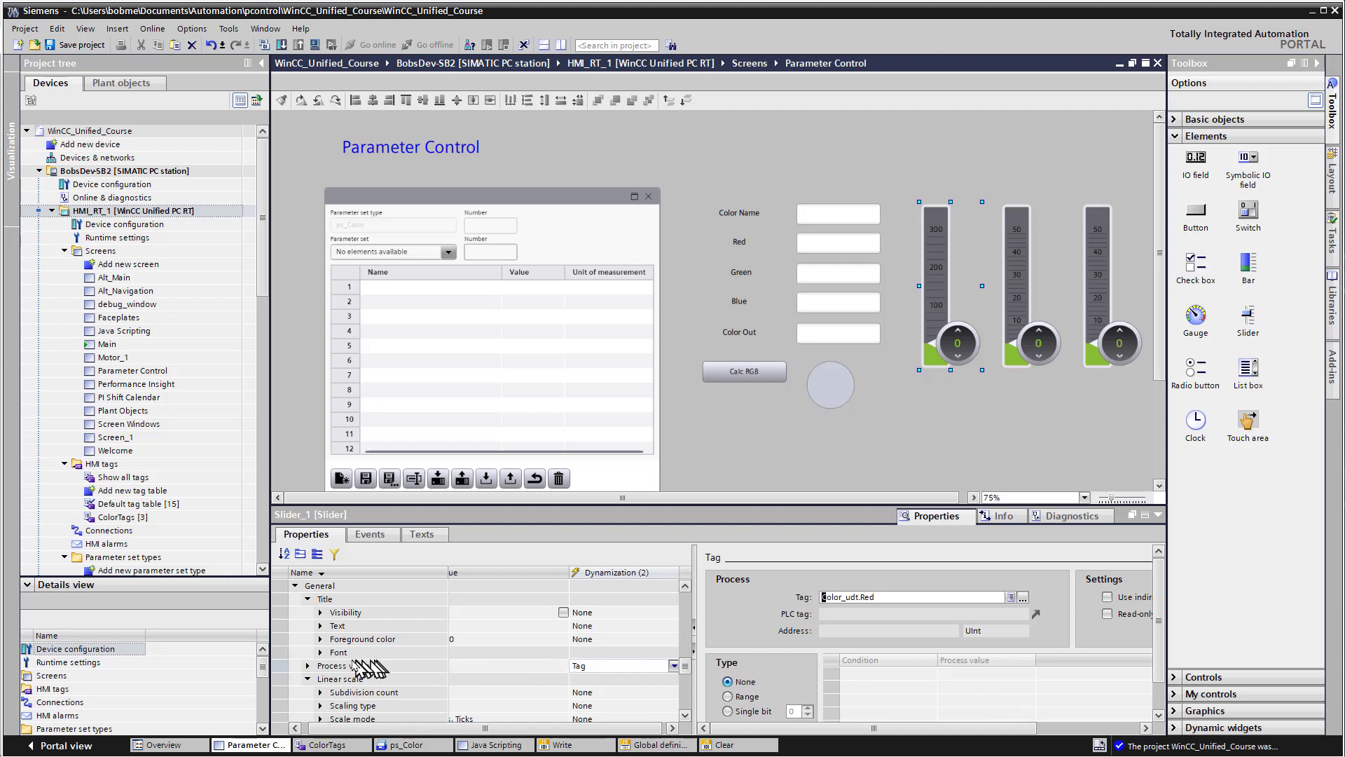
Step: Make the change script of the first slider's process value call get_RGB();
{"action": "left_click", "coordinate": [307, 666]}
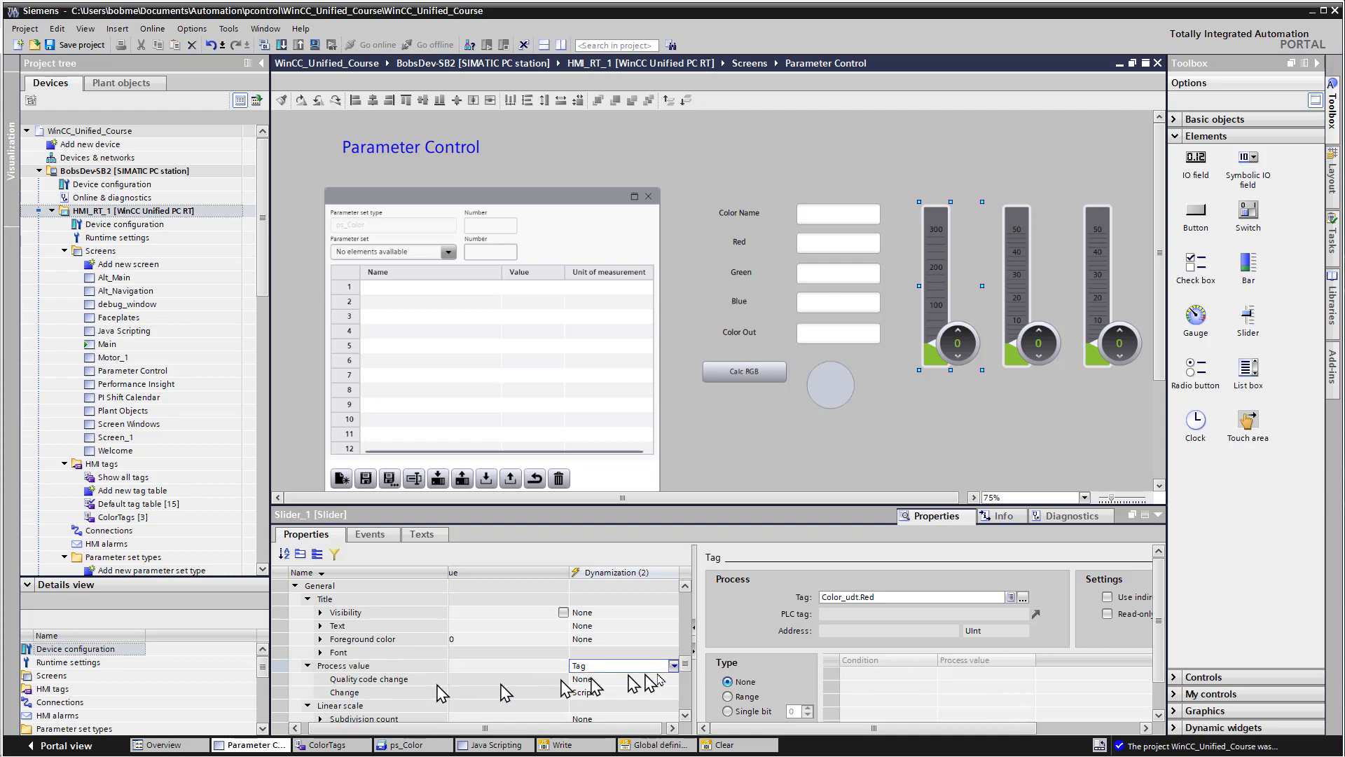
{"action": "scroll", "coordinate": [685, 668], "scroll_direction": "down", "scroll_amount": 3}
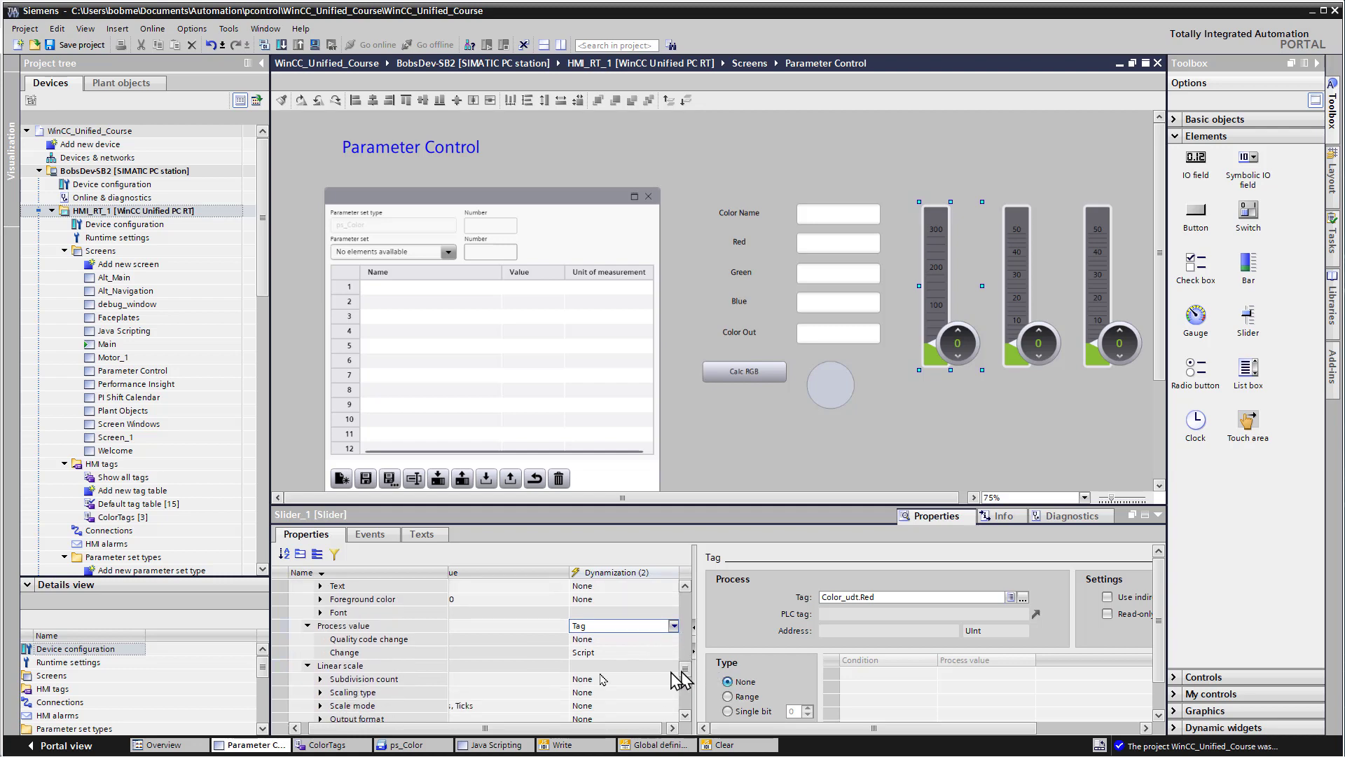
{"action": "left_click", "coordinate": [373, 654]}
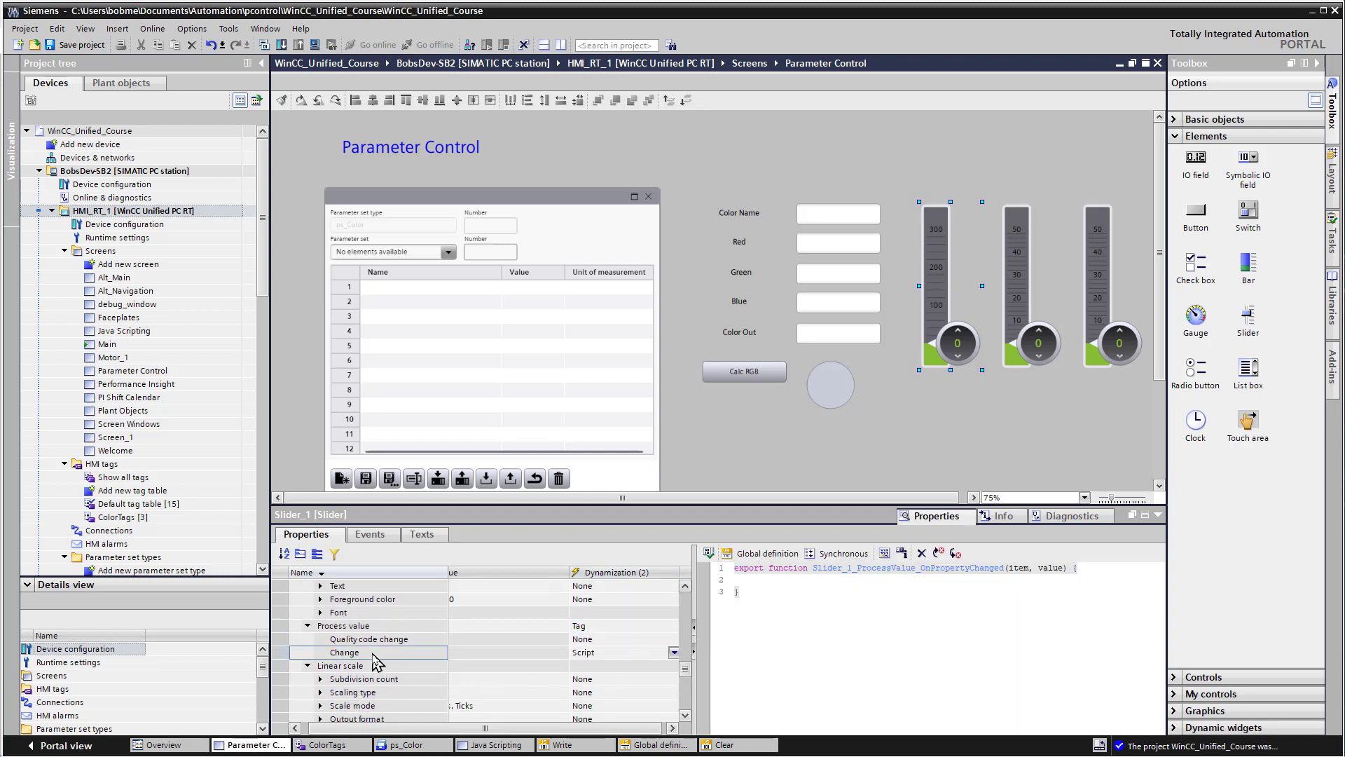
{"action": "left_click", "coordinate": [586, 653]}
{"action": "left_click", "coordinate": [588, 654]}
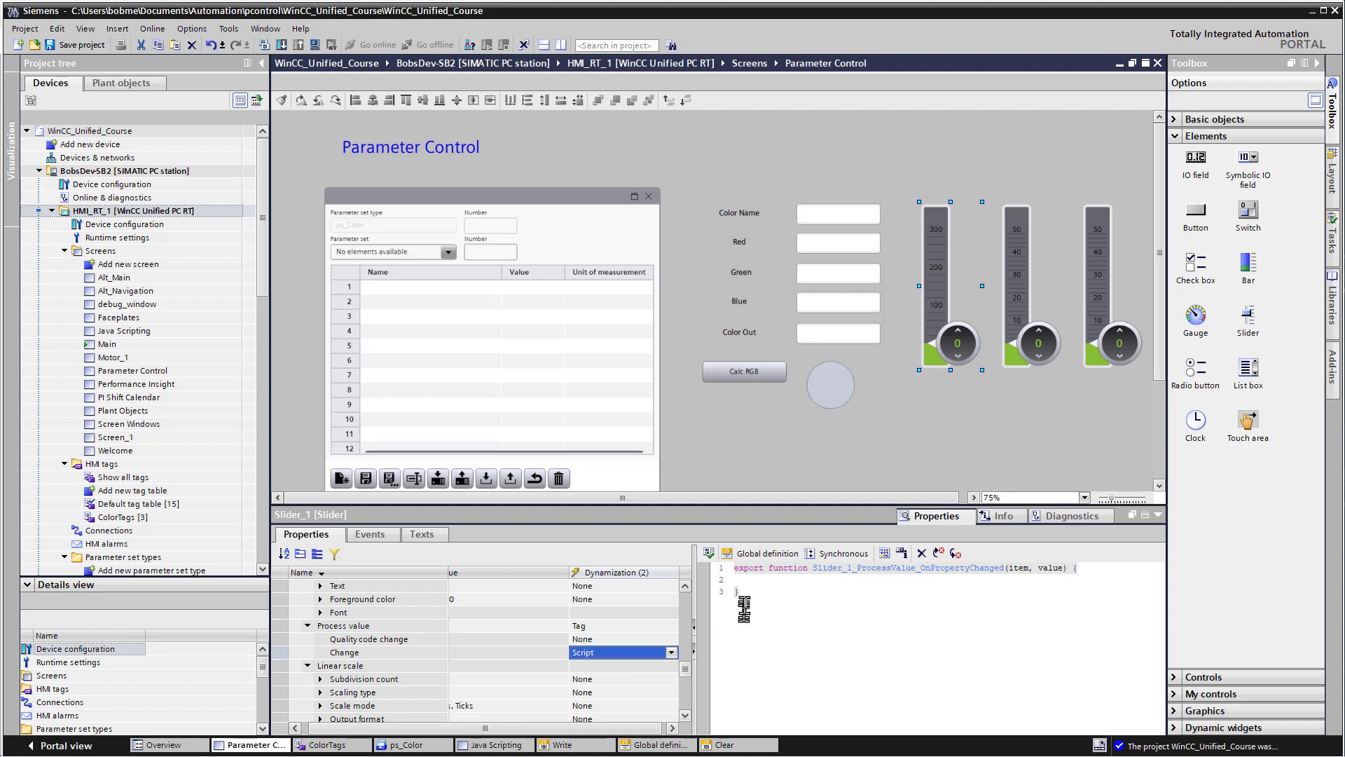
{"action": "left_click", "coordinate": [764, 578]}
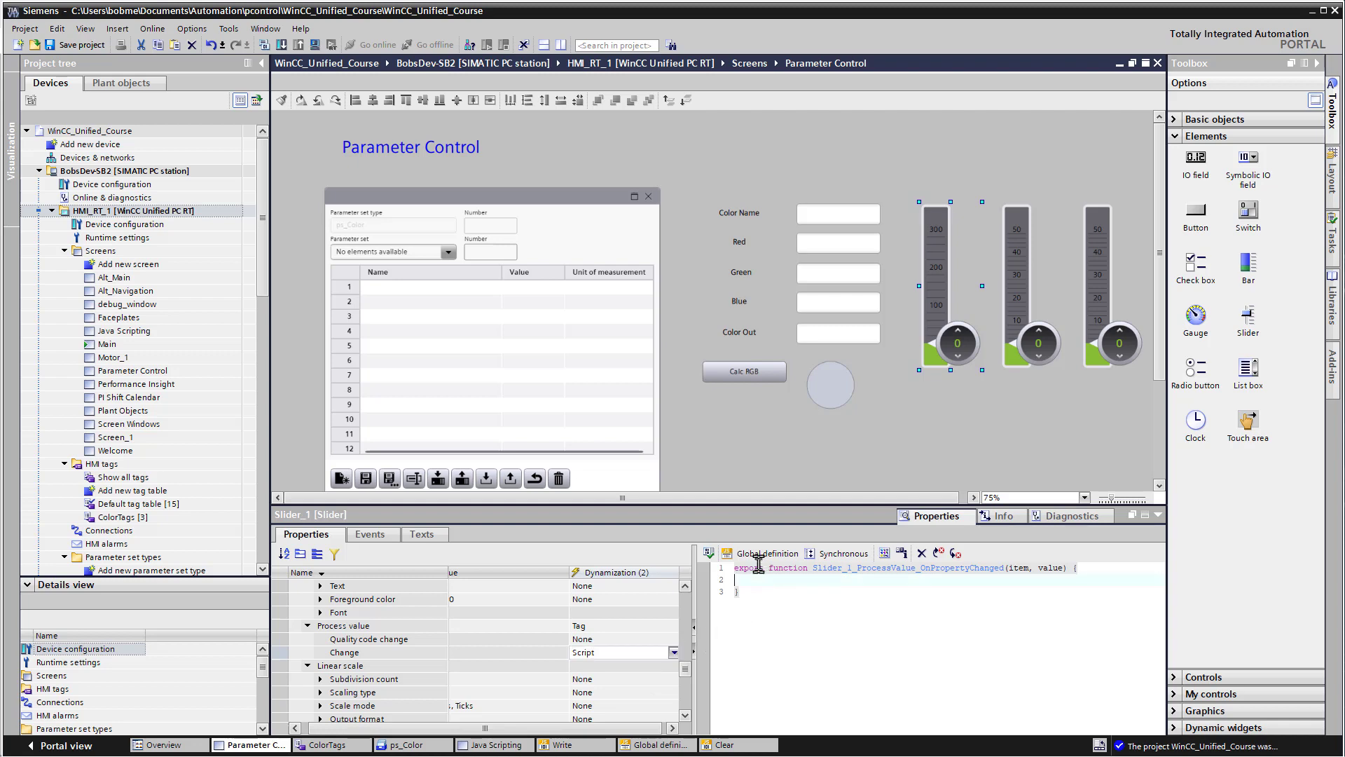
{"action": "type", "text": "get_RGB();"}
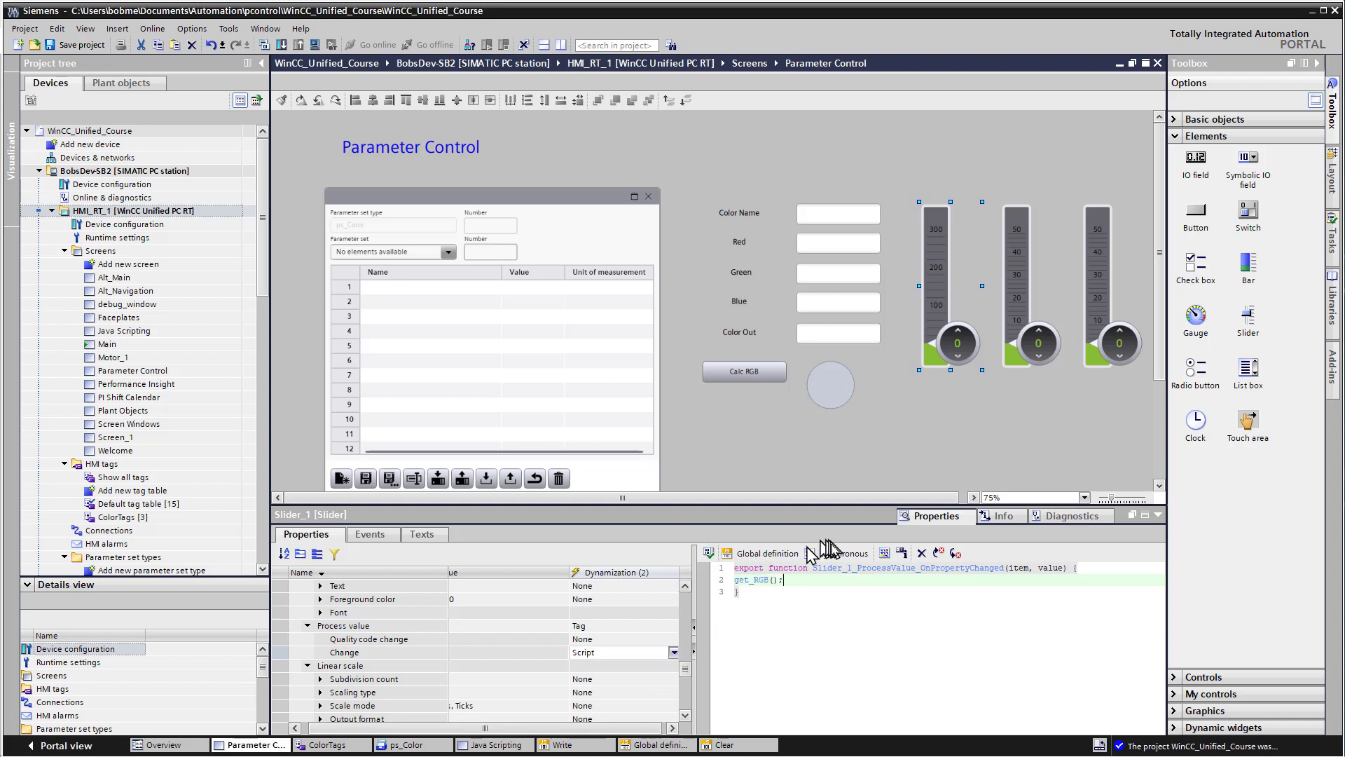
Step: Set the first slider's normal range color to red (255, 0, 0)
{"action": "left_click", "coordinate": [496, 680]}
{"action": "scroll", "coordinate": [494, 676], "scroll_direction": "down", "scroll_amount": 2}
{"action": "scroll", "coordinate": [495, 676], "scroll_direction": "down", "scroll_amount": 2}
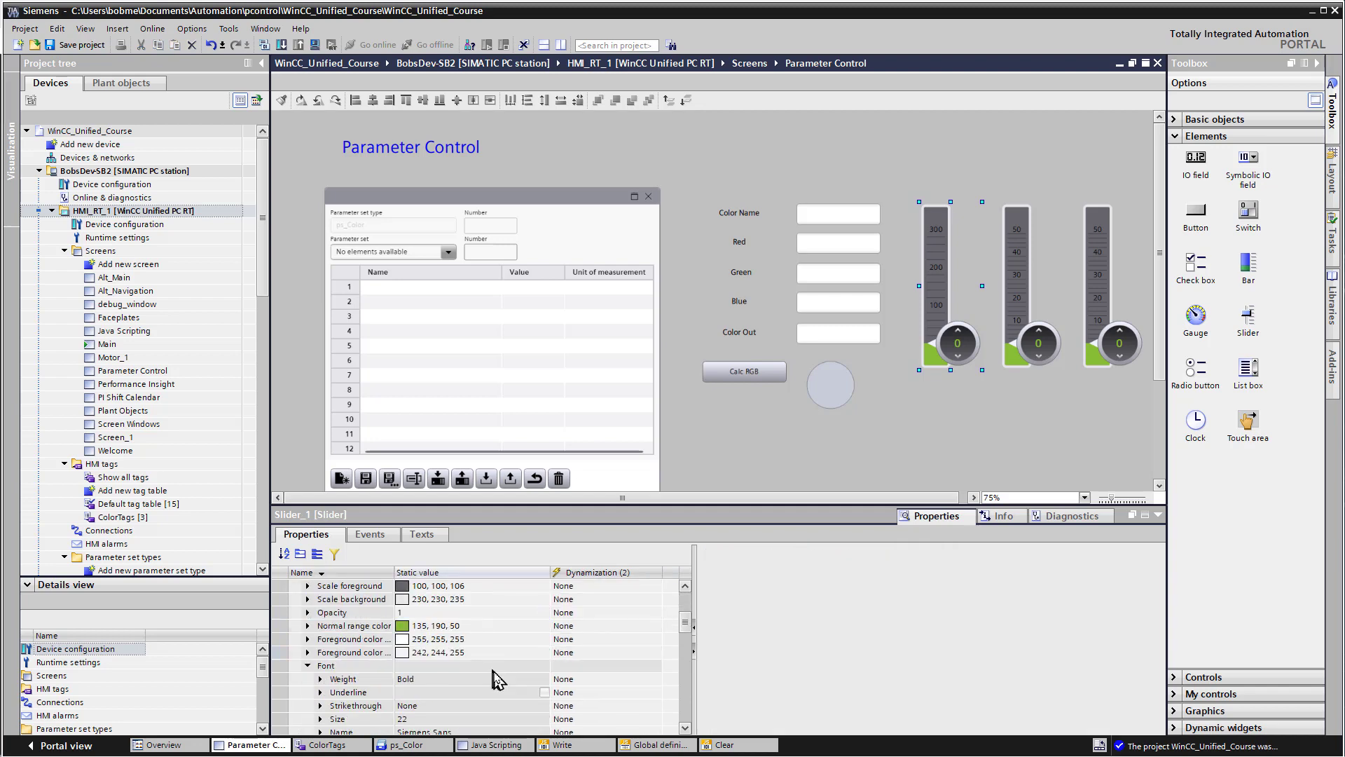
{"action": "left_click", "coordinate": [441, 625]}
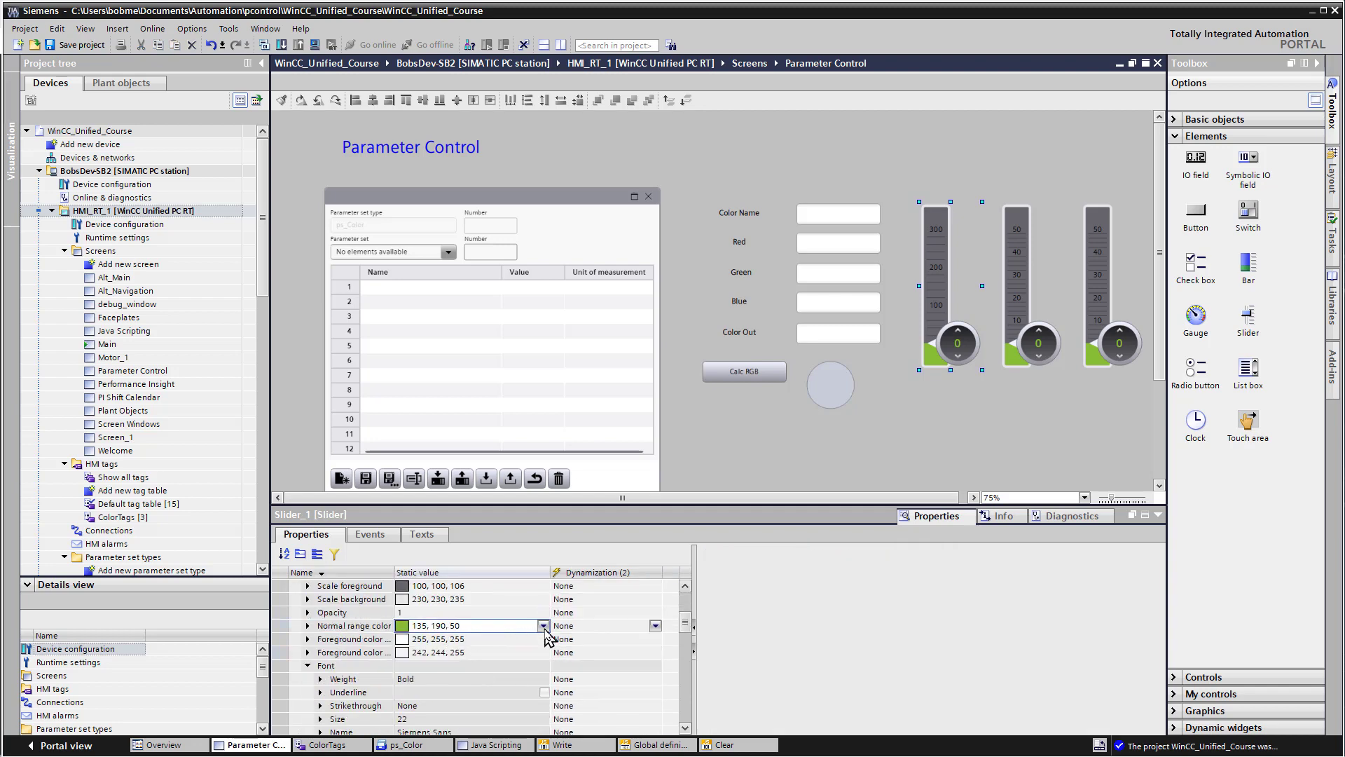
{"action": "left_click", "coordinate": [544, 633]}
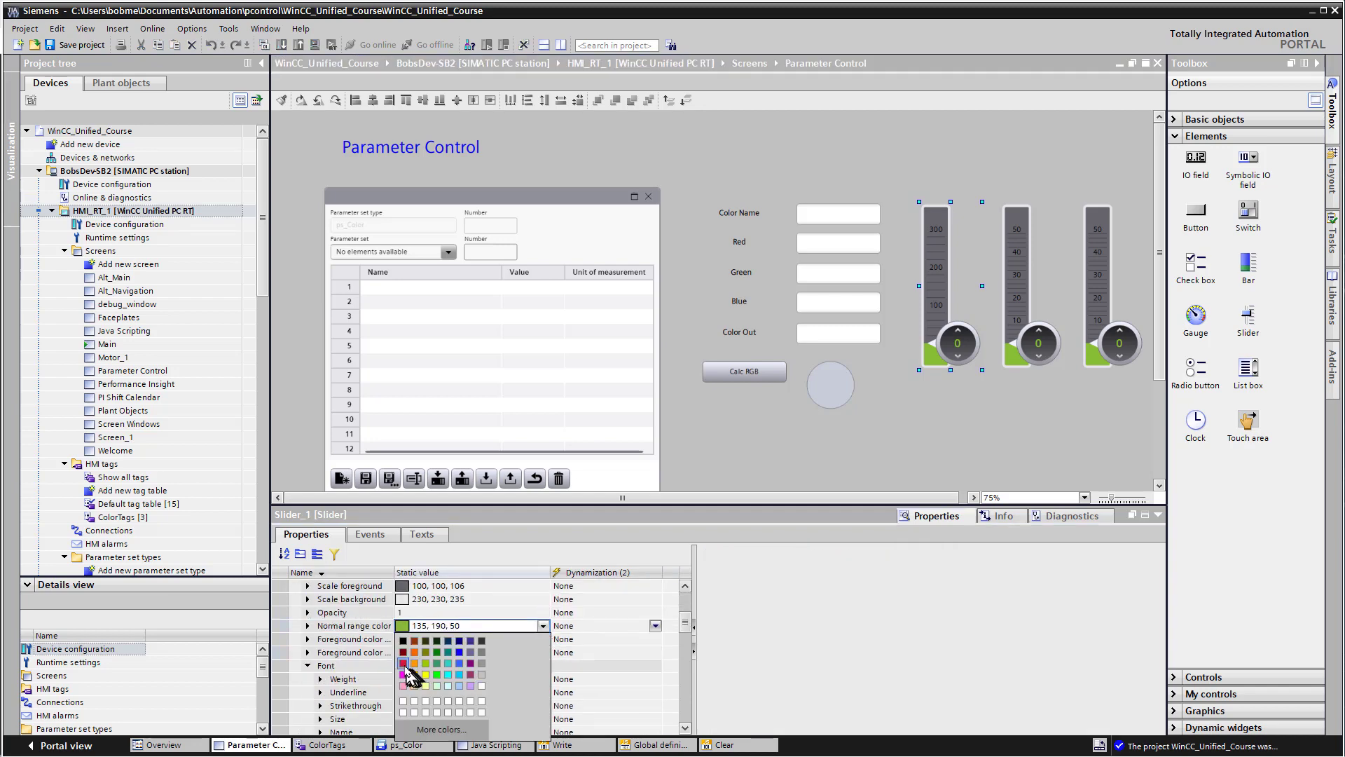
{"action": "key", "text": "Escape"}
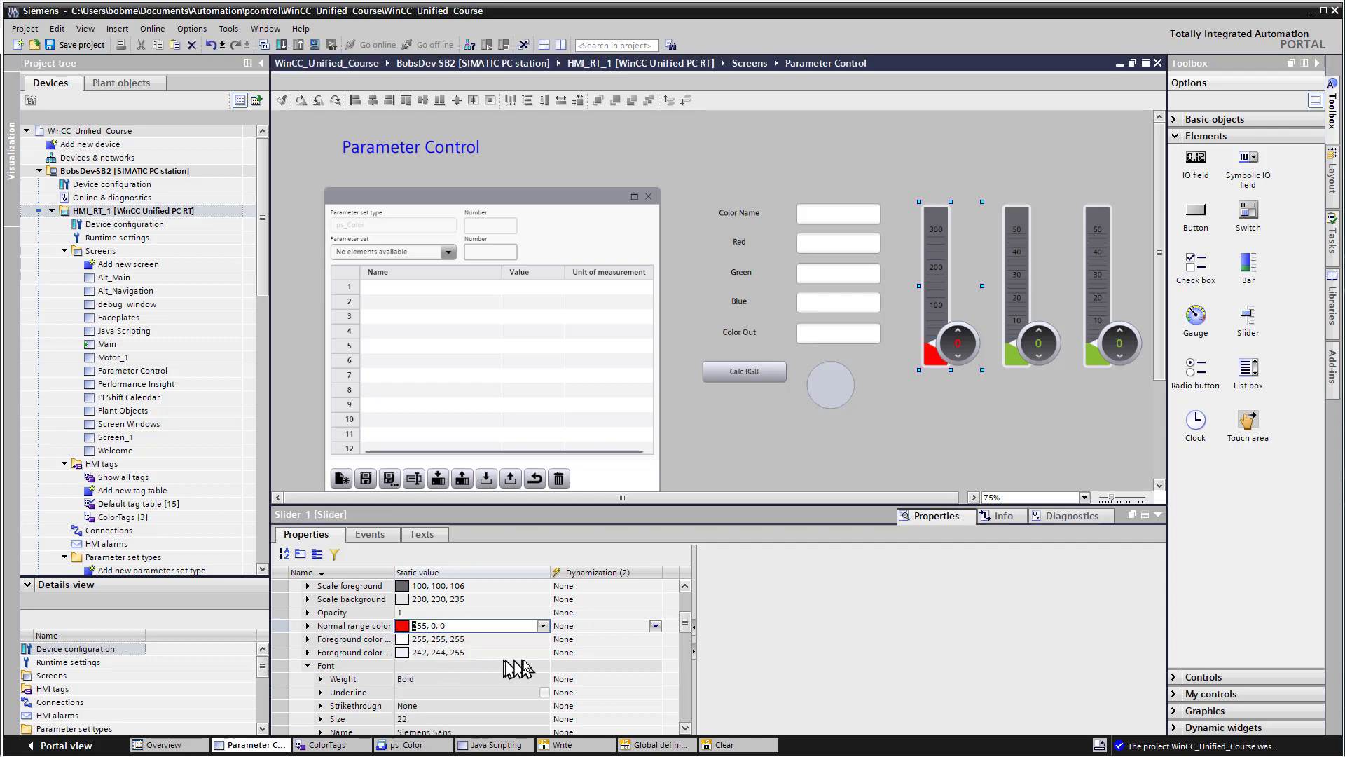
Step: Dynamize the second slider's process value with the tag Color_udt.Green
{"action": "left_click", "coordinate": [1020, 285]}
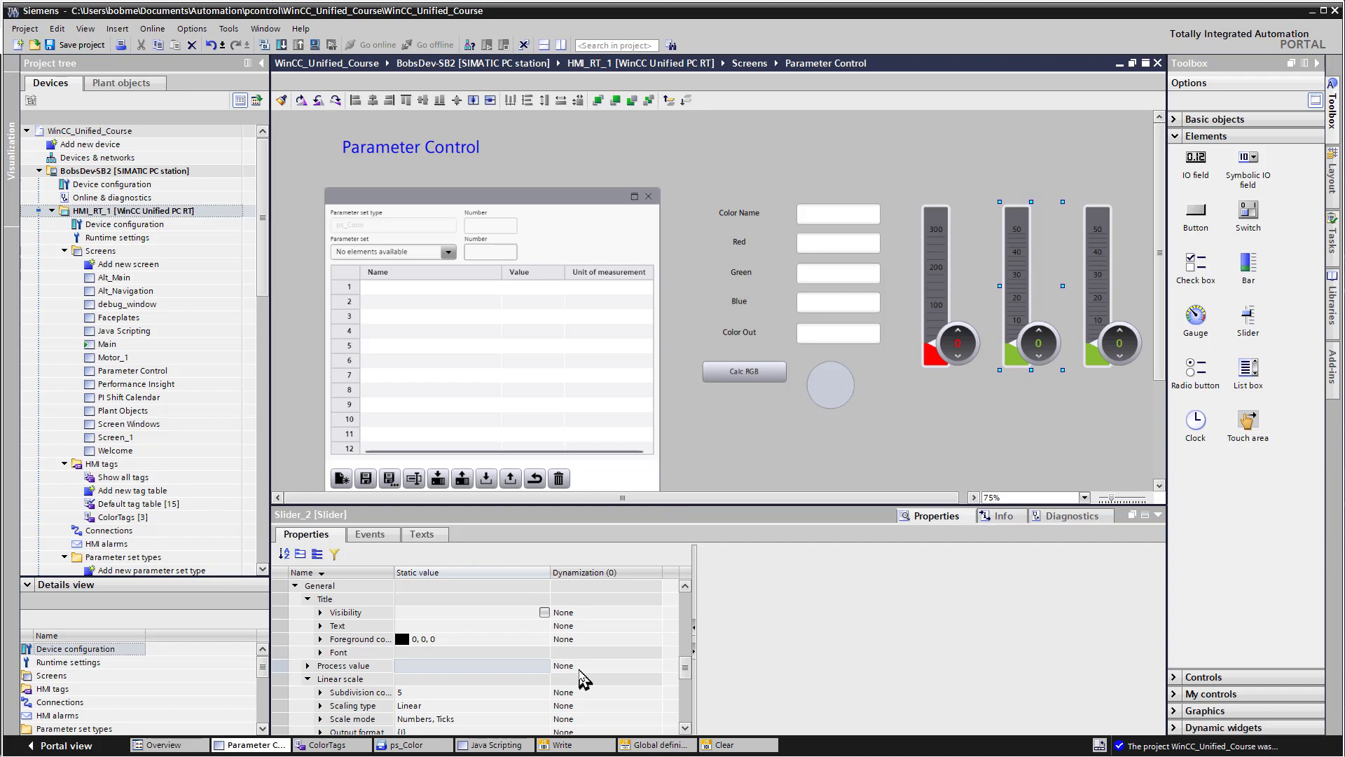
{"action": "left_click", "coordinate": [580, 668]}
{"action": "left_click", "coordinate": [655, 669]}
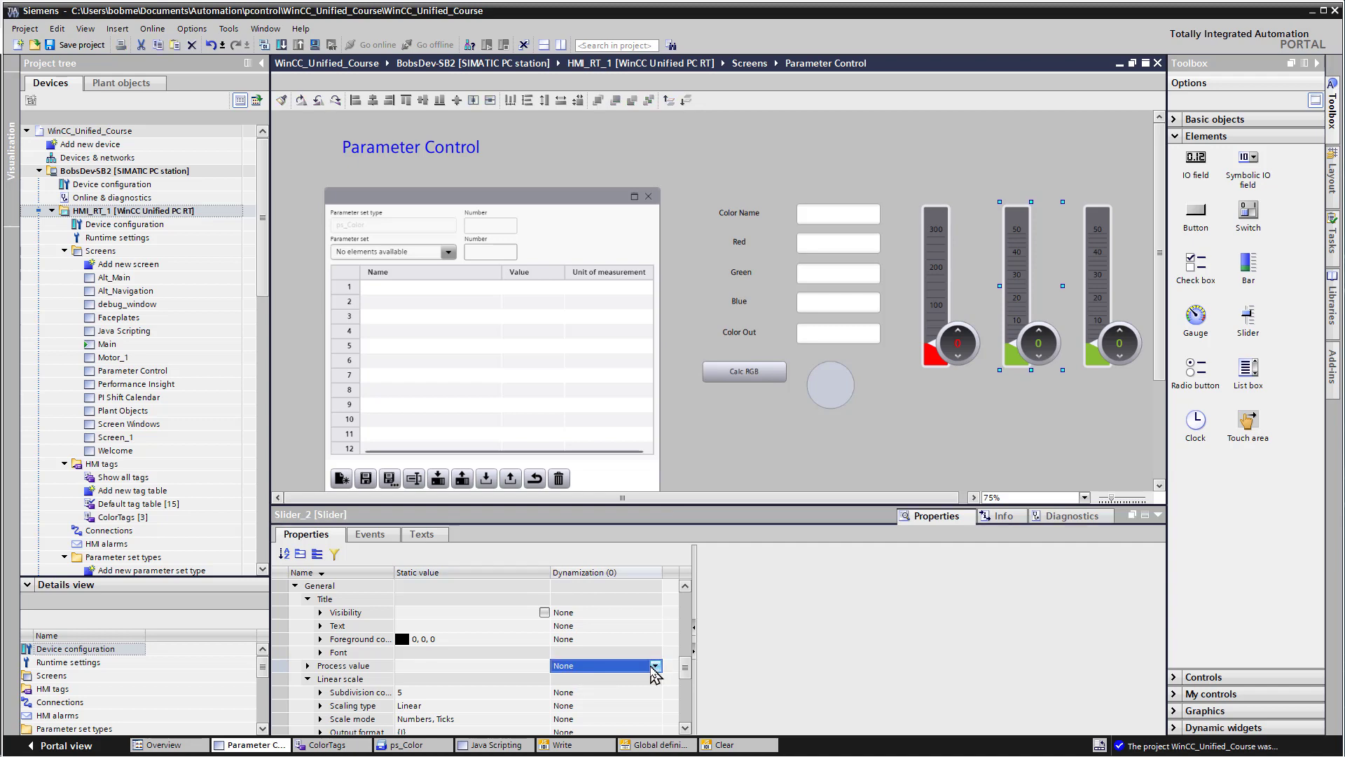
{"action": "left_click", "coordinate": [562, 694]}
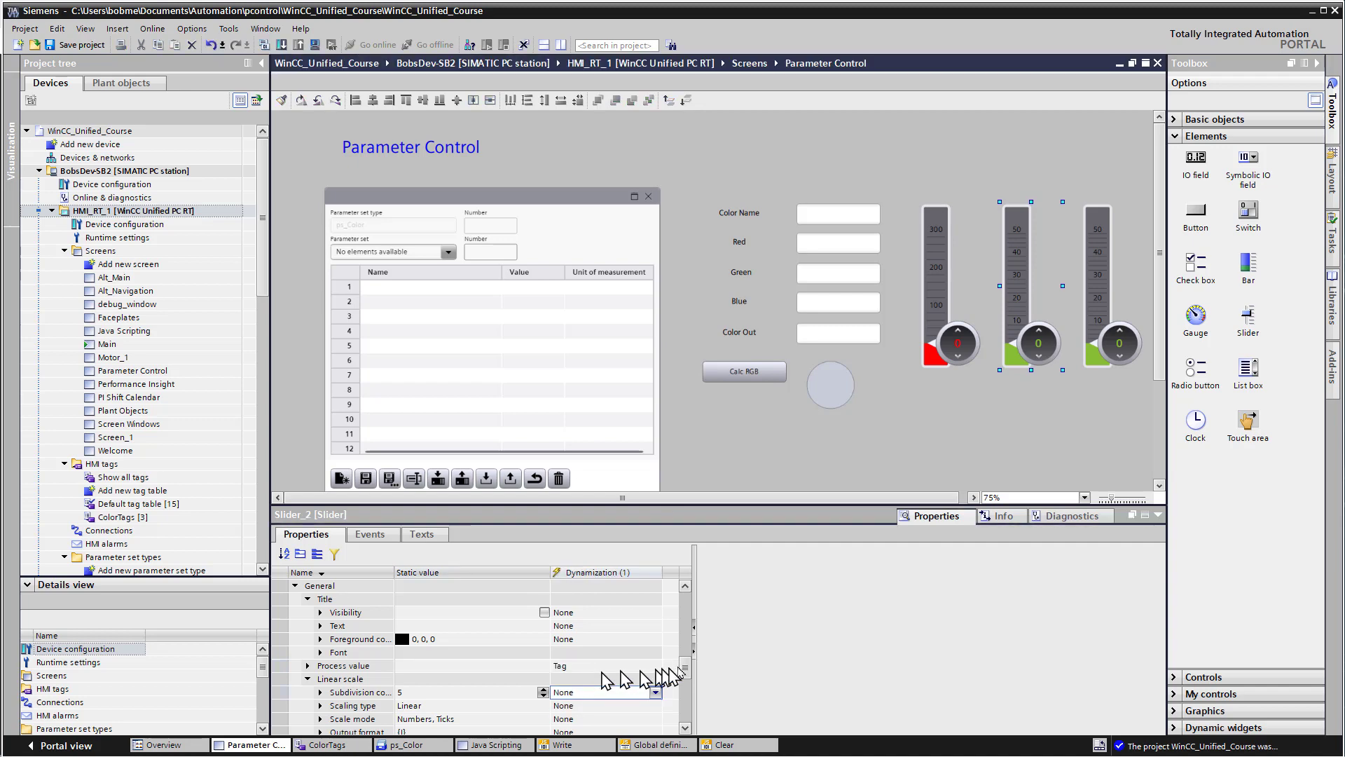
{"action": "left_click", "coordinate": [617, 665]}
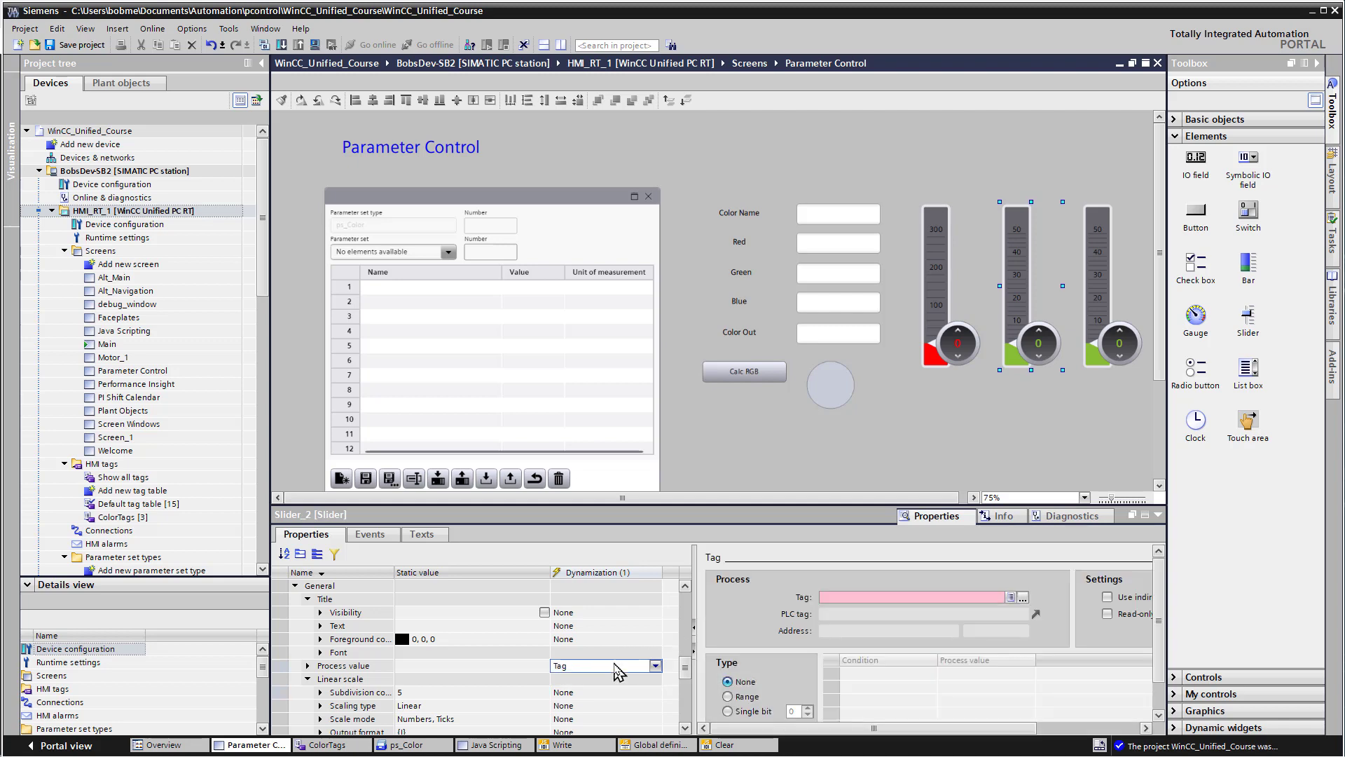
{"action": "left_click", "coordinate": [1023, 597]}
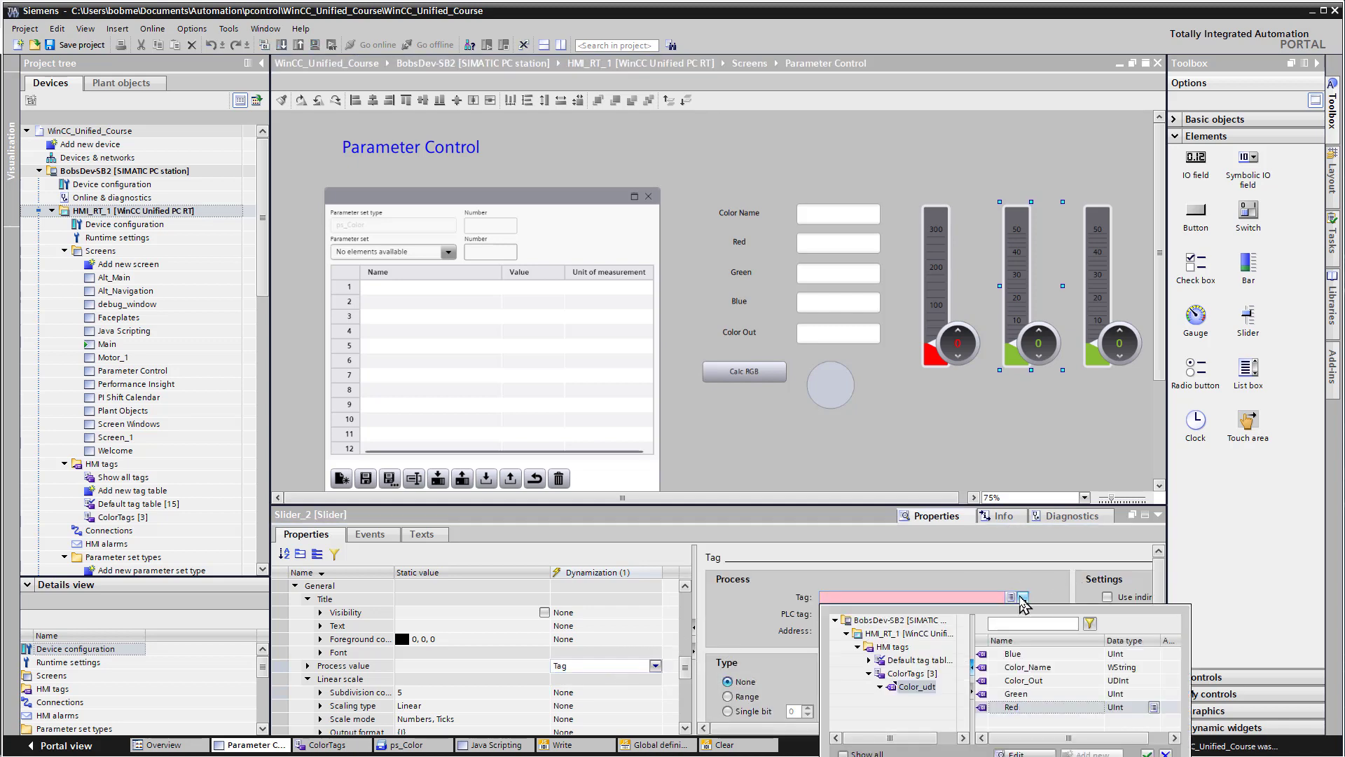
{"action": "double_click", "coordinate": [1021, 694]}
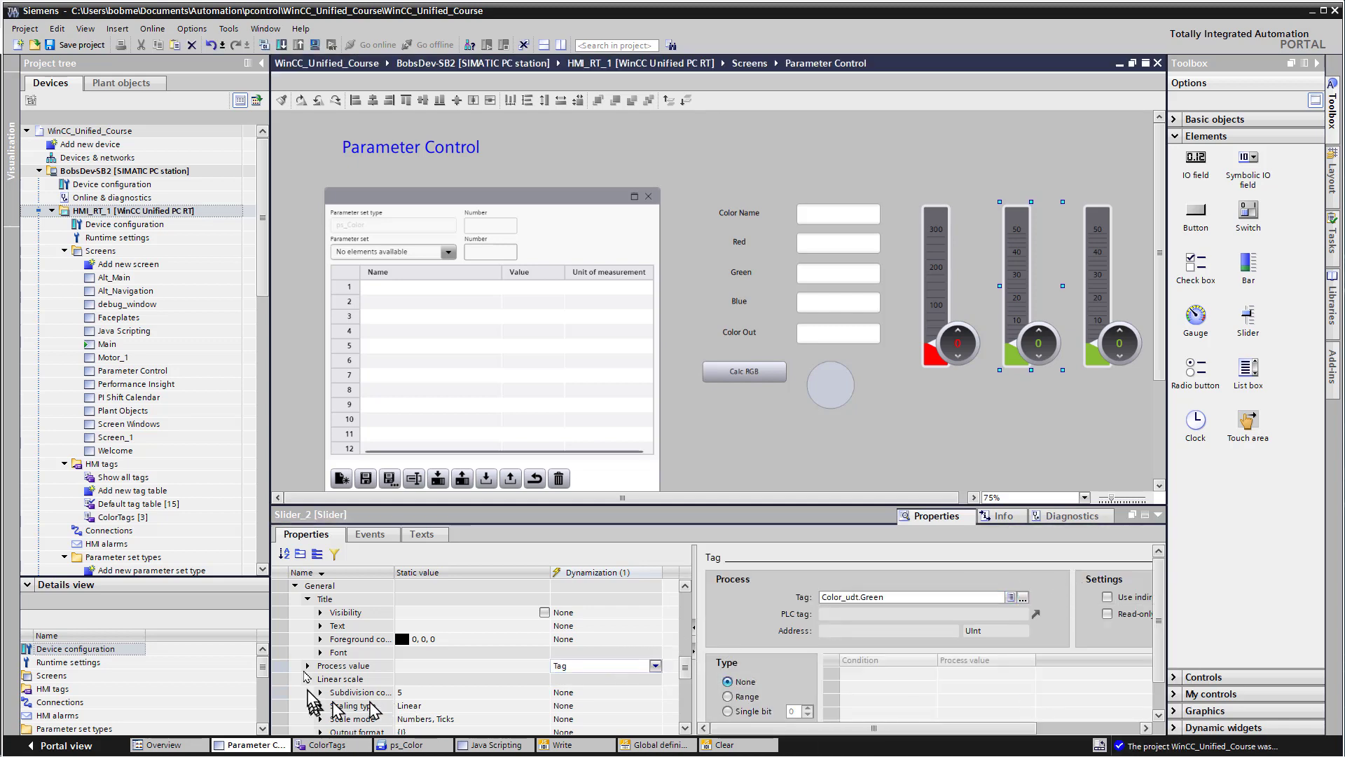
Step: Add a script to the second slider's process value change event that calls get_RGB();
{"action": "left_click", "coordinate": [307, 666]}
{"action": "left_click", "coordinate": [364, 706]}
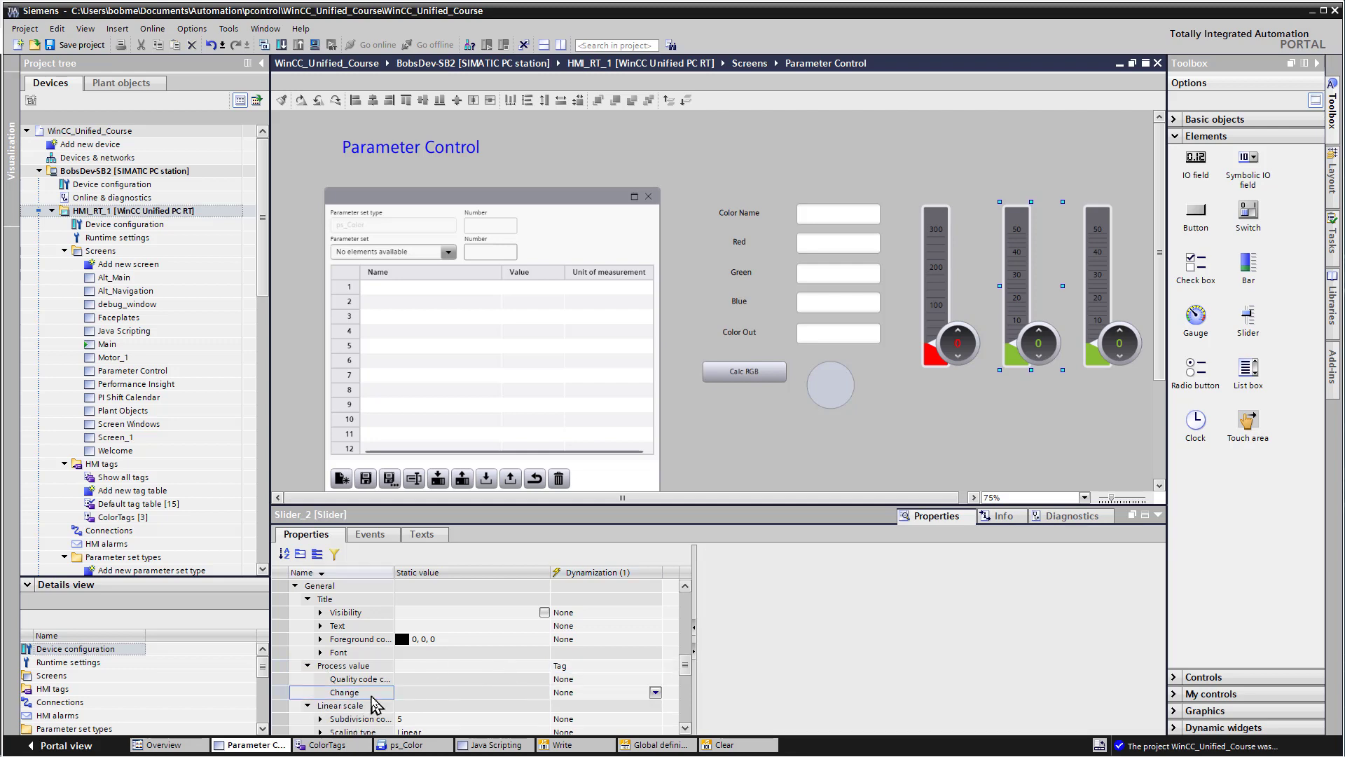
{"action": "left_click", "coordinate": [561, 692]}
{"action": "left_click", "coordinate": [655, 693]}
{"action": "left_click", "coordinate": [564, 718]}
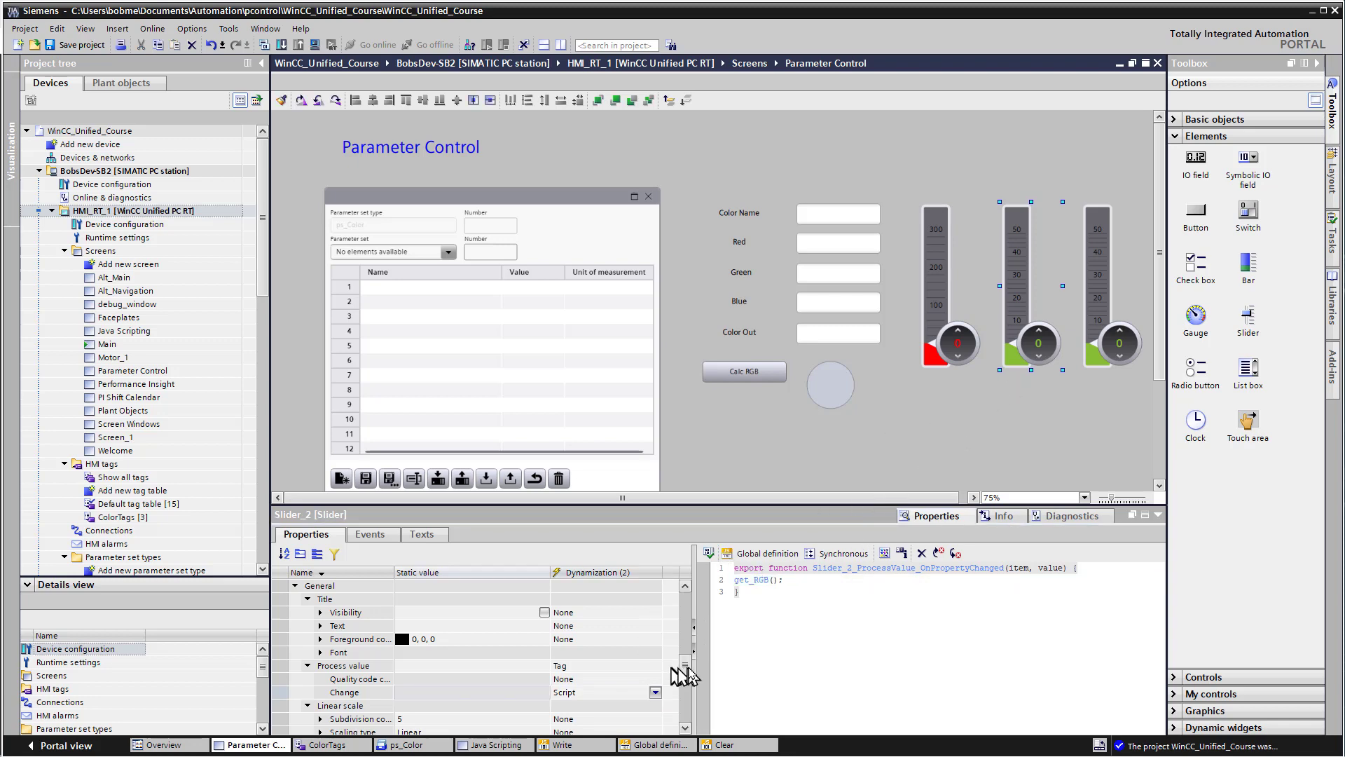
Step: Set the second slider's normal range color to bright green
{"action": "scroll", "coordinate": [510, 688], "scroll_direction": "down", "scroll_amount": 5}
{"action": "left_click", "coordinate": [510, 693]}
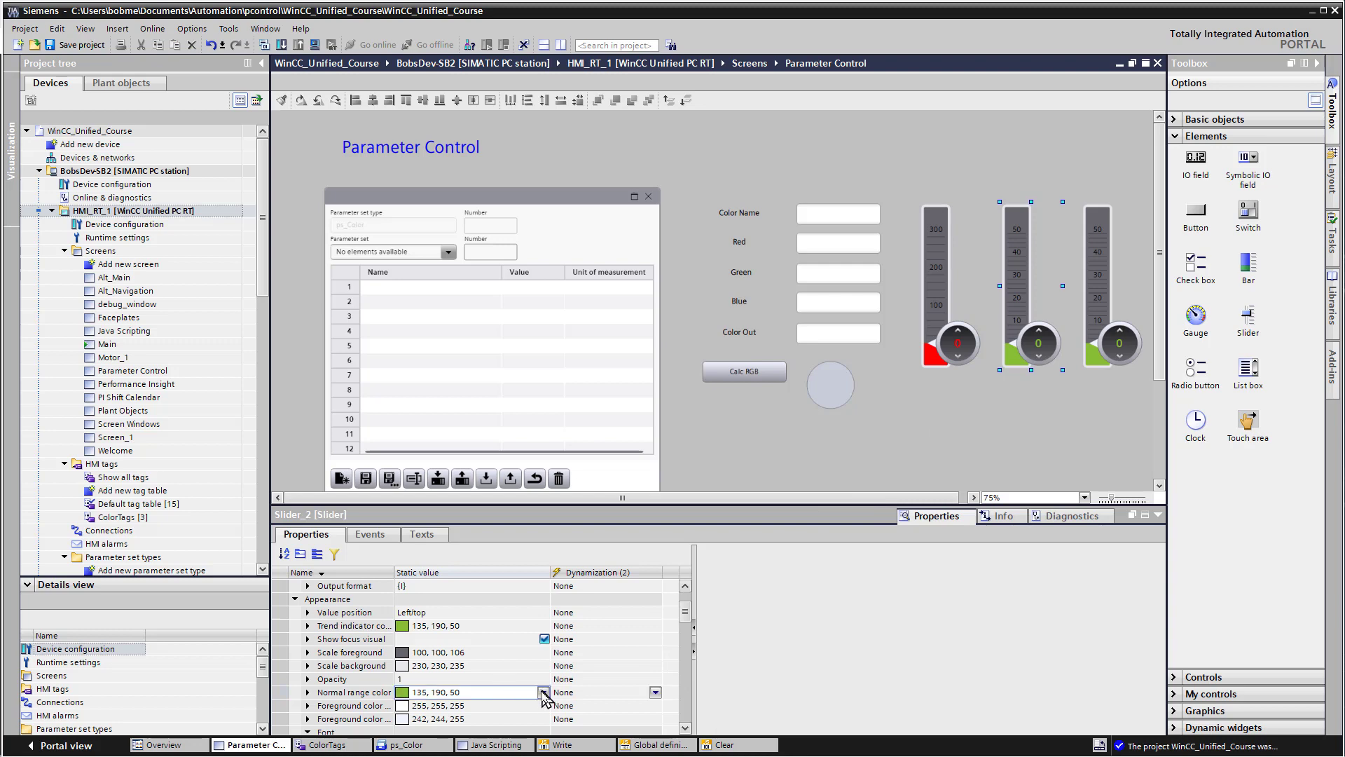
{"action": "left_click", "coordinate": [543, 692]}
{"action": "left_click", "coordinate": [439, 748]}
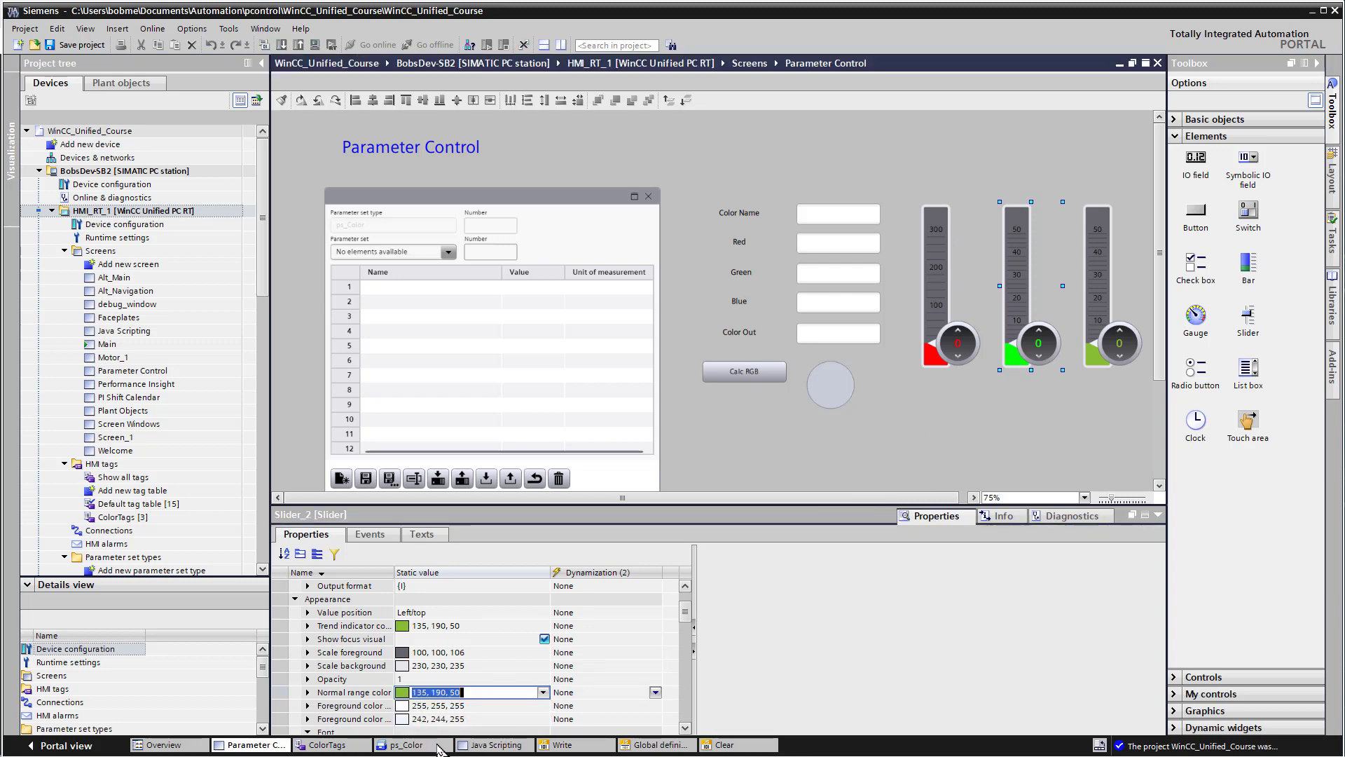
Step: Dynamize the third slider's process value with the tag Color_udt.Blue
{"action": "left_click", "coordinate": [1098, 339]}
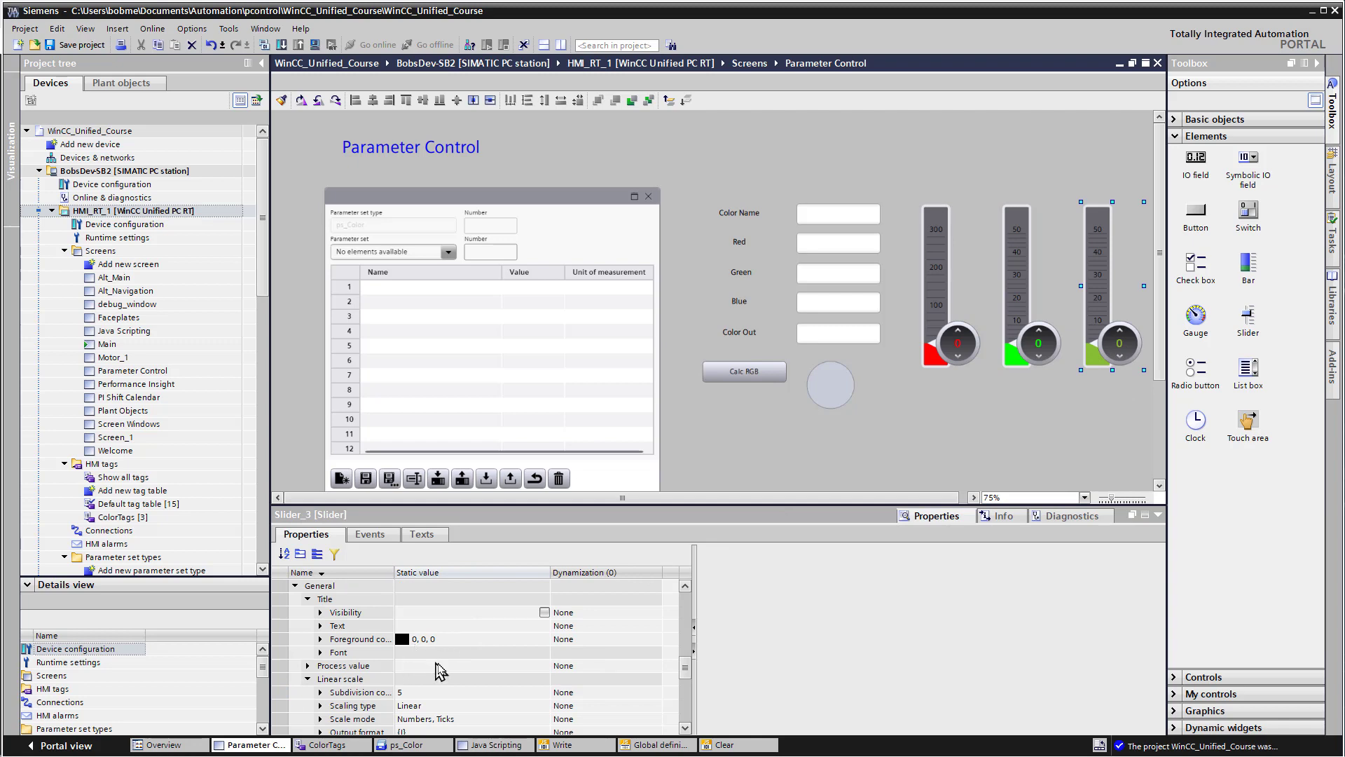
{"action": "left_click", "coordinate": [595, 665]}
{"action": "left_click", "coordinate": [656, 667]}
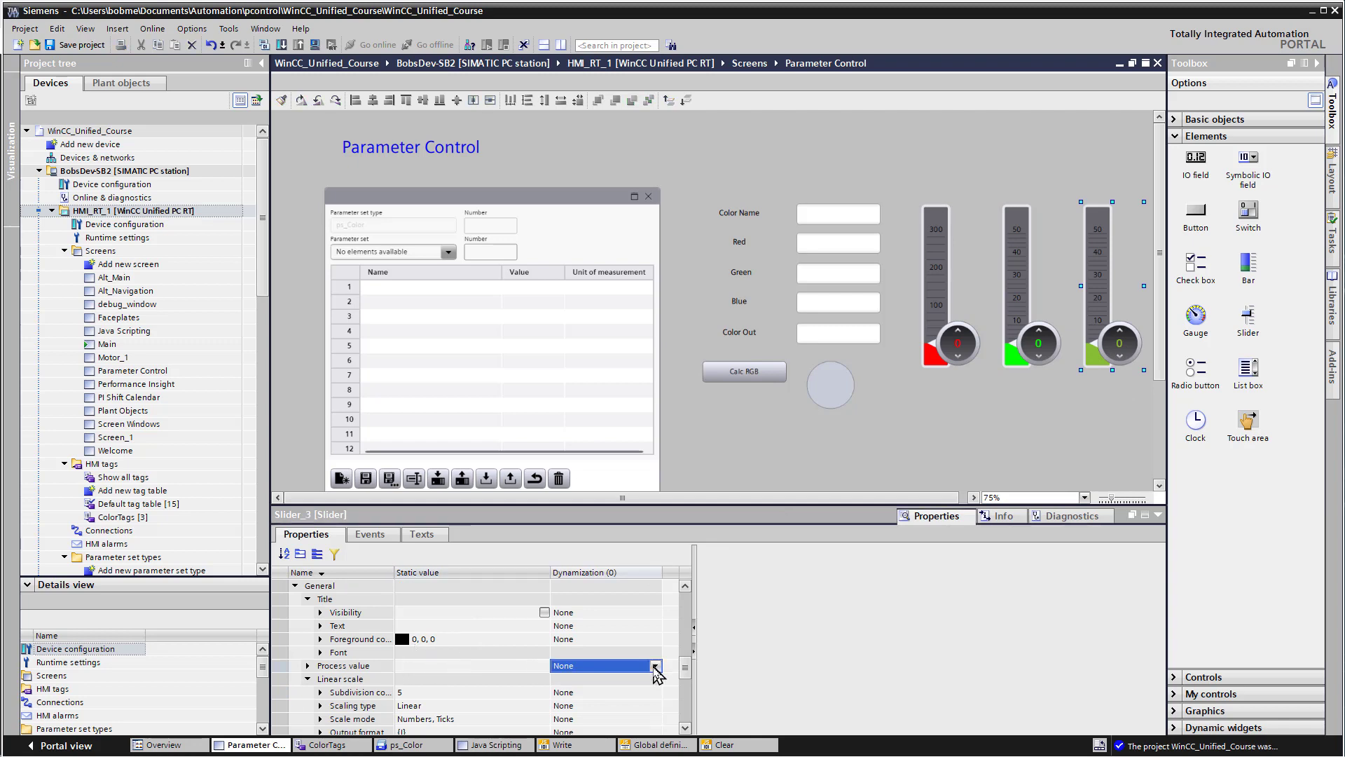
{"action": "left_click", "coordinate": [568, 695]}
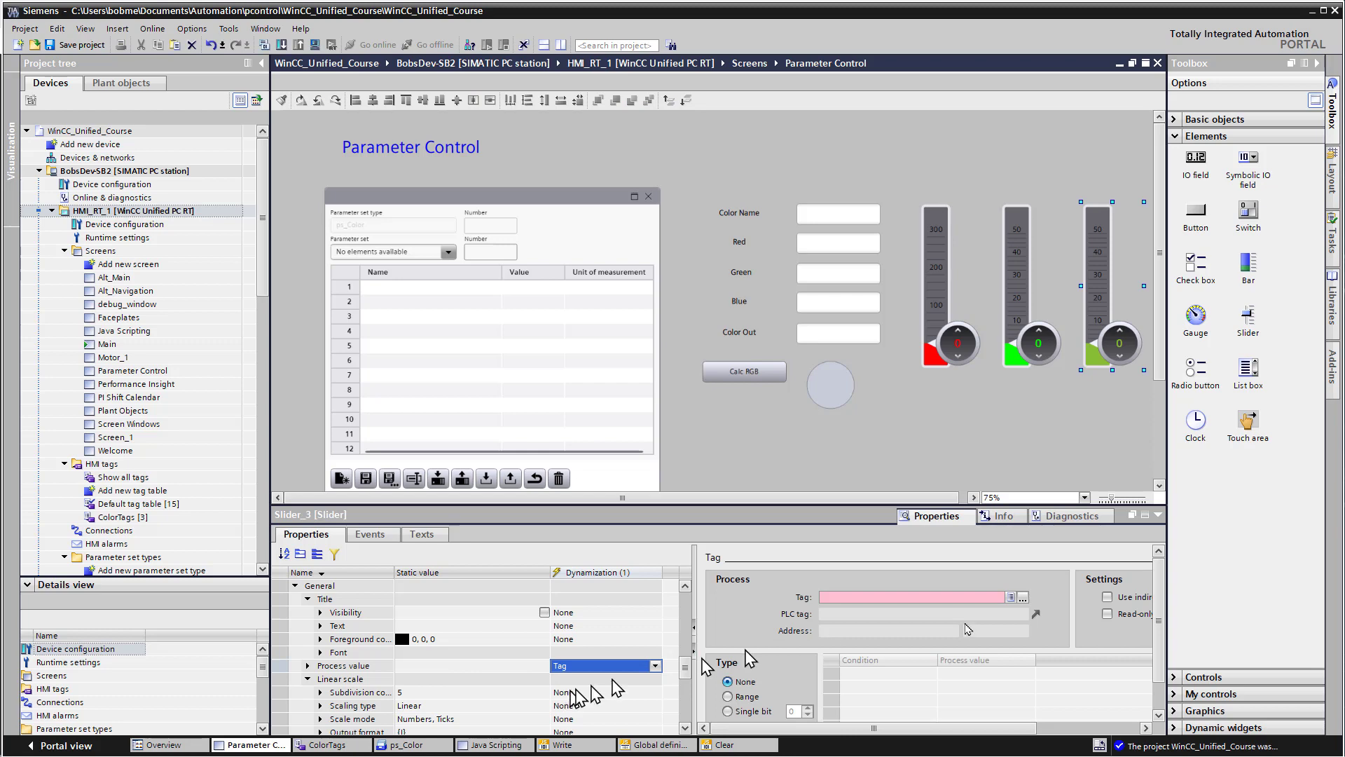
{"action": "left_click", "coordinate": [1023, 597]}
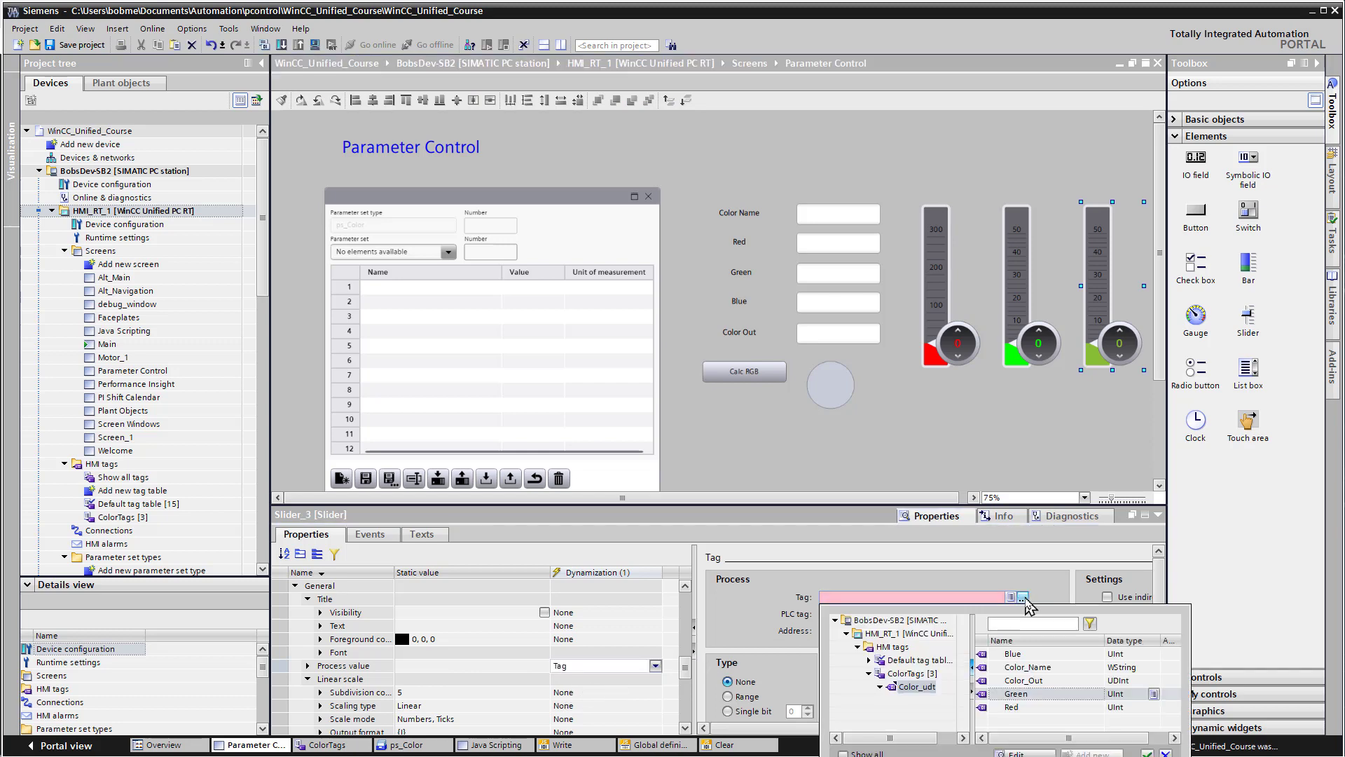
{"action": "double_click", "coordinate": [1013, 653]}
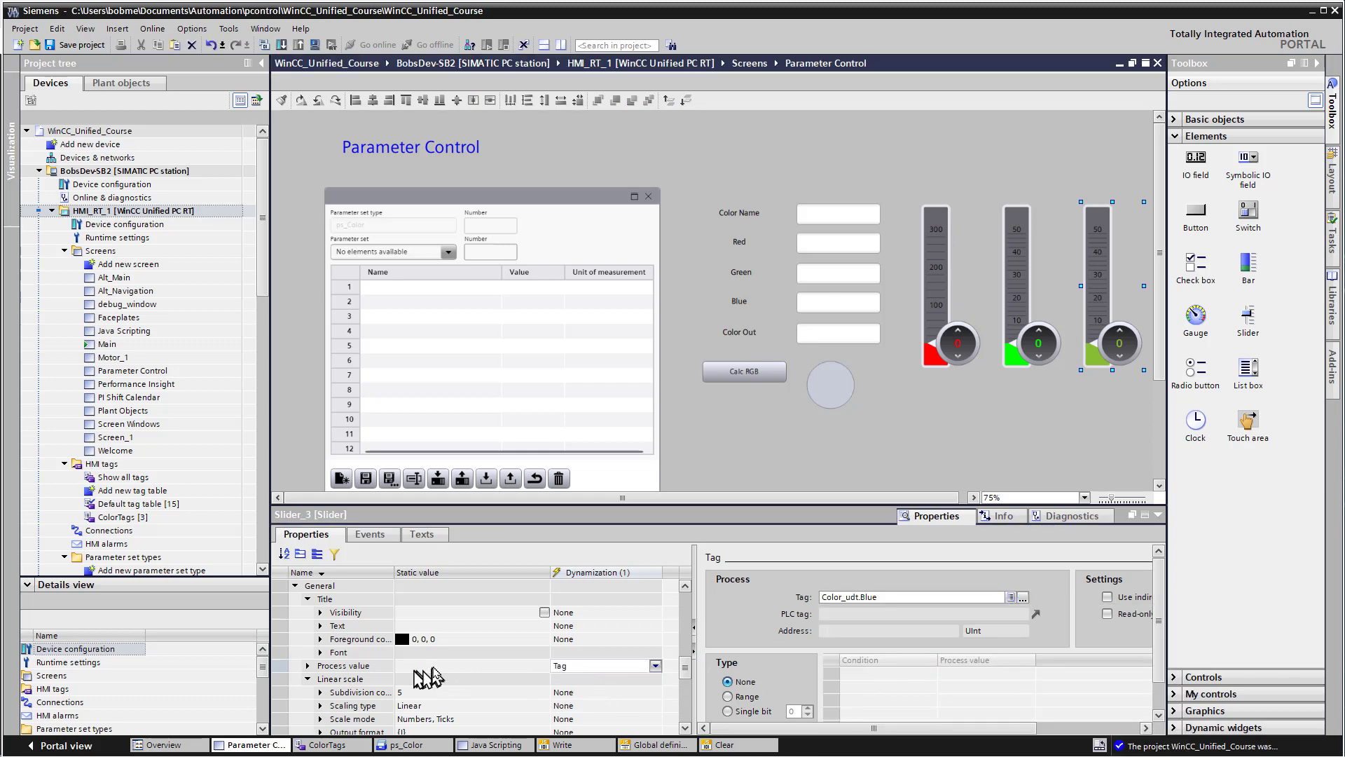
Step: Add a script to the third slider's process value change event that calls get_RGB();
{"action": "left_click", "coordinate": [308, 665]}
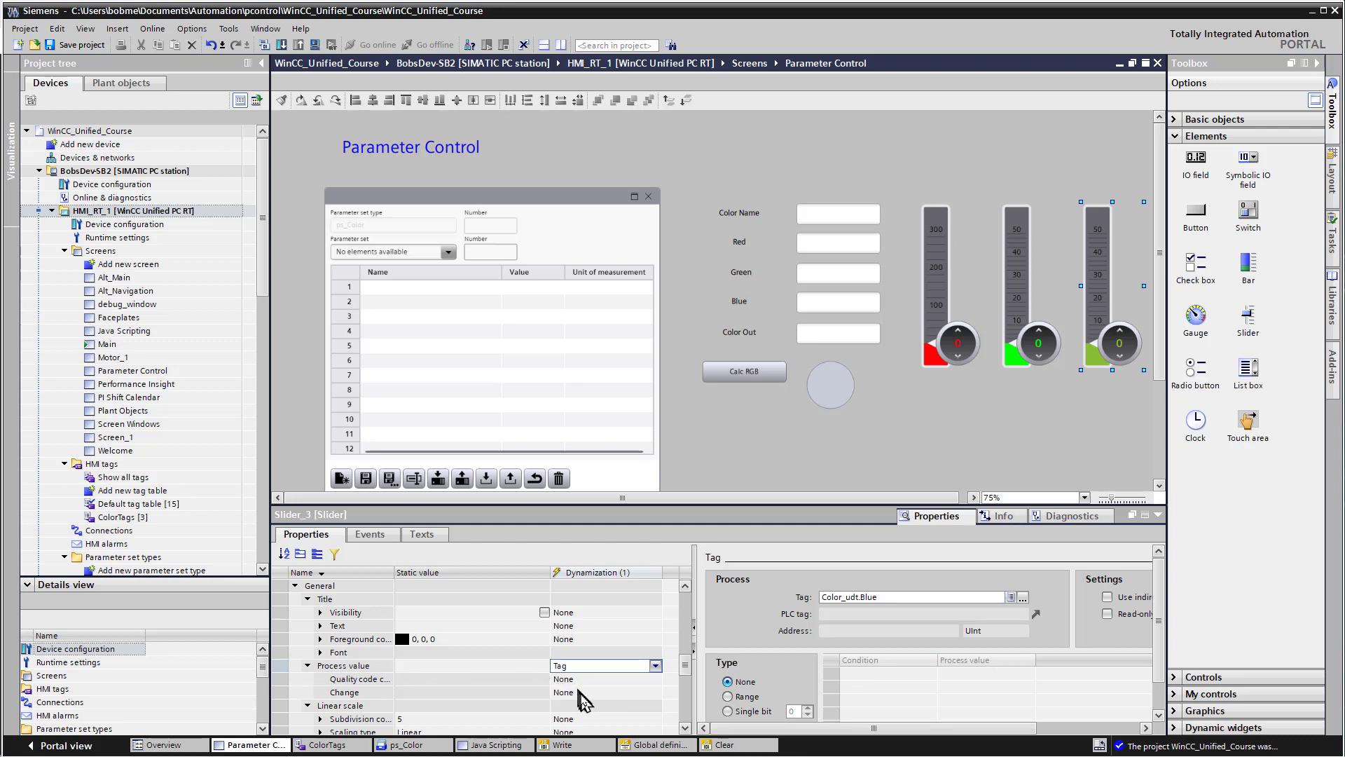
{"action": "left_click", "coordinate": [580, 692]}
{"action": "left_click", "coordinate": [655, 692]}
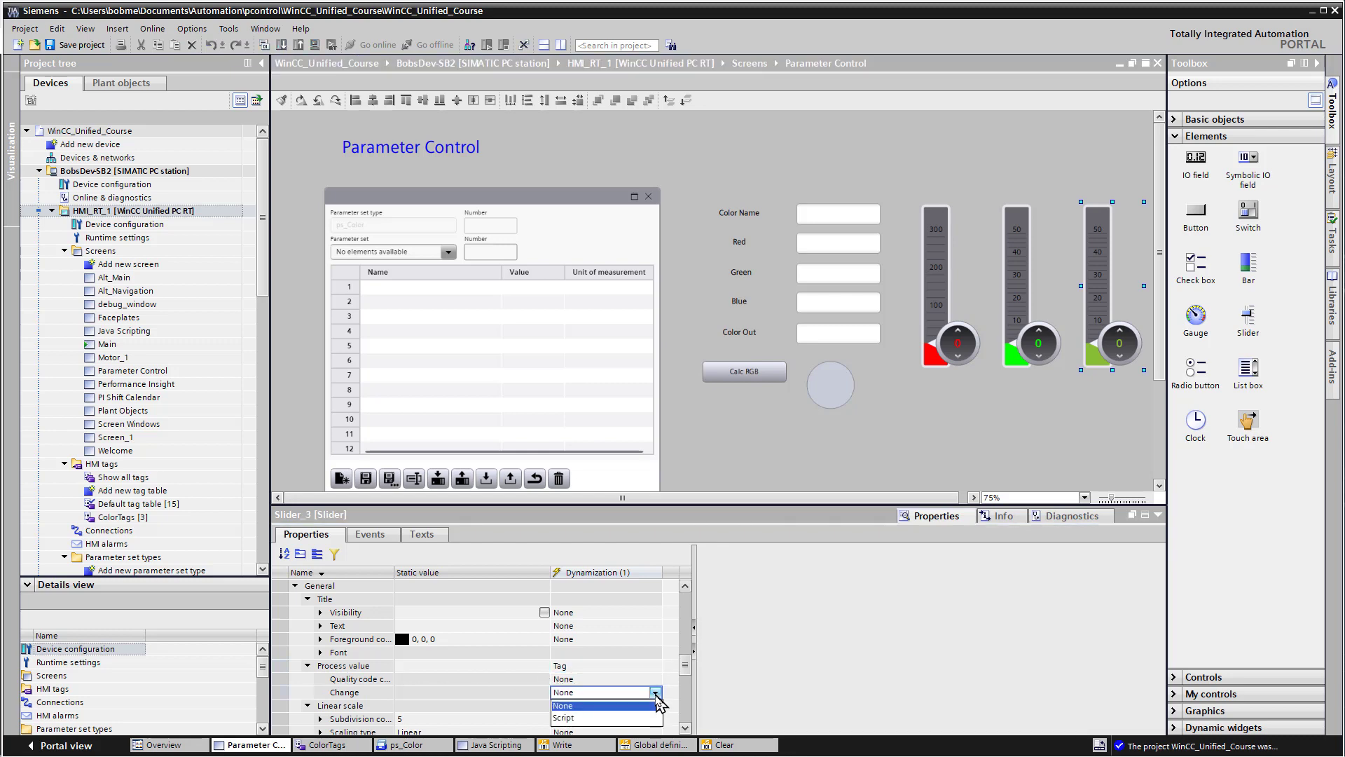
{"action": "left_click", "coordinate": [608, 720]}
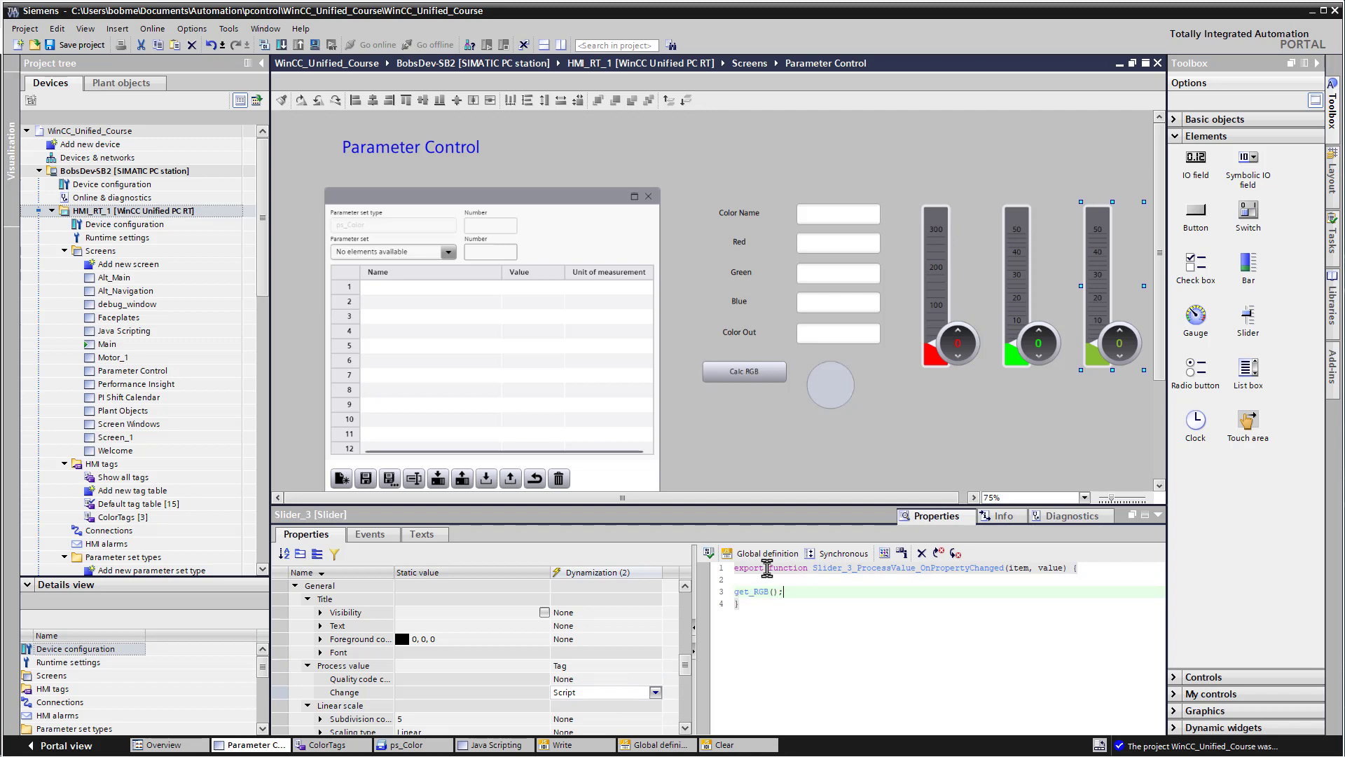
{"action": "key", "text": "Return"}
Step: Set the third slider's normal range color to blue (0, 0, 255)
{"action": "left_click_drag", "start_coordinate": [685, 677], "coordinate": [684, 634]}
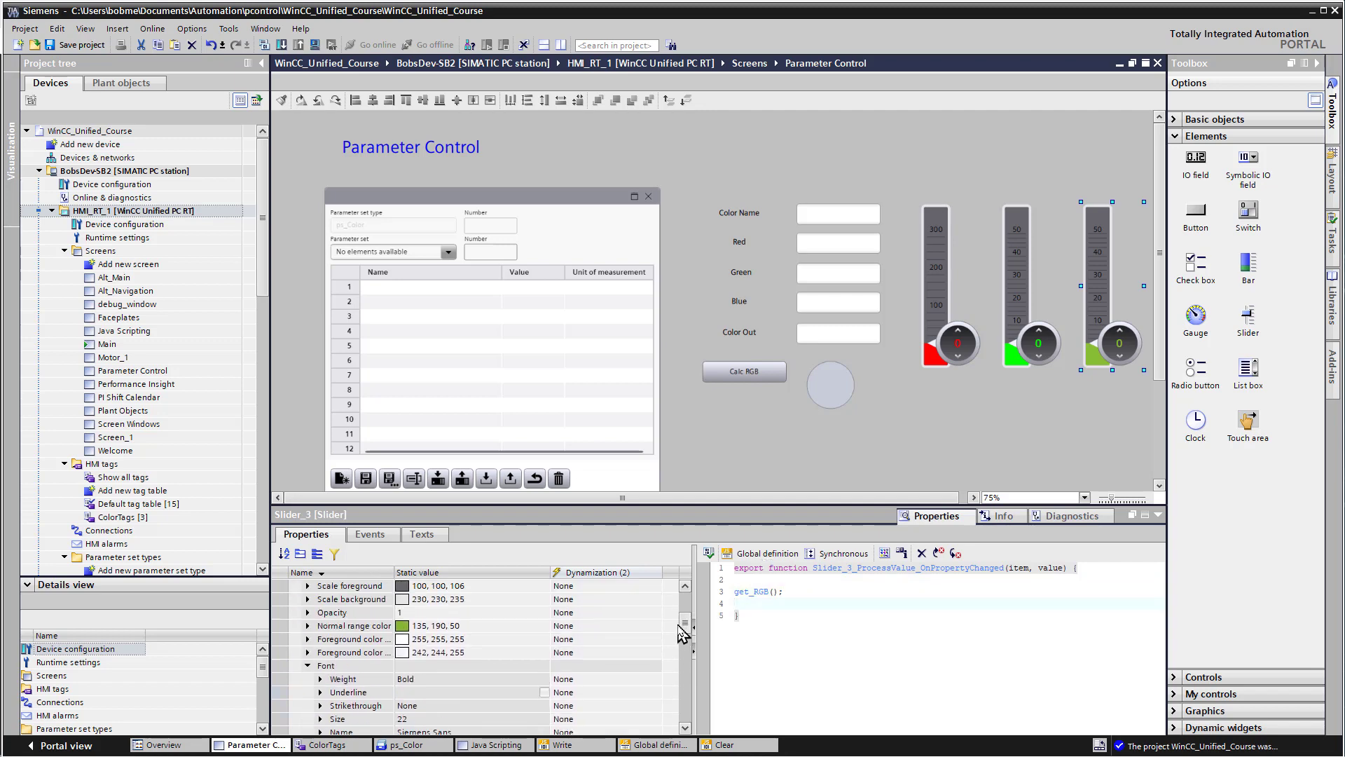
{"action": "left_click", "coordinate": [505, 626]}
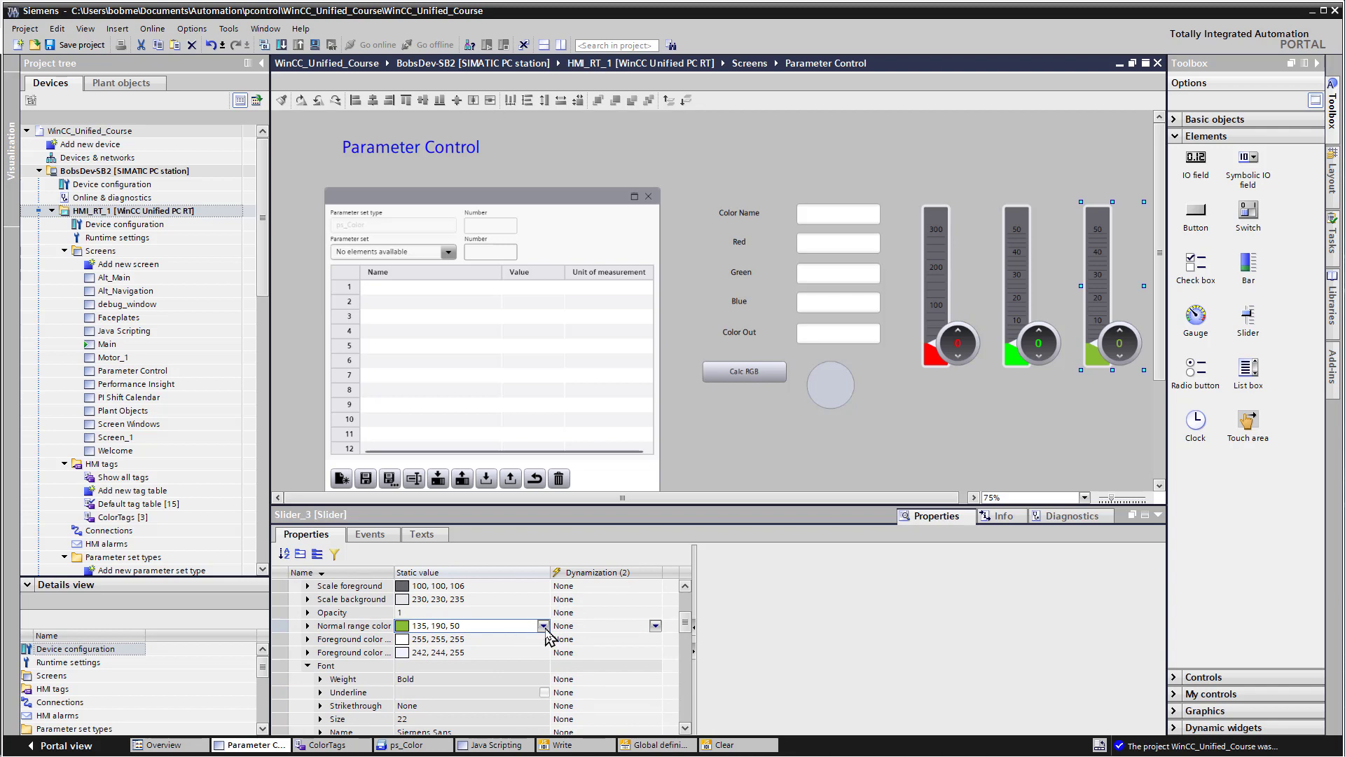
{"action": "left_click", "coordinate": [544, 626]}
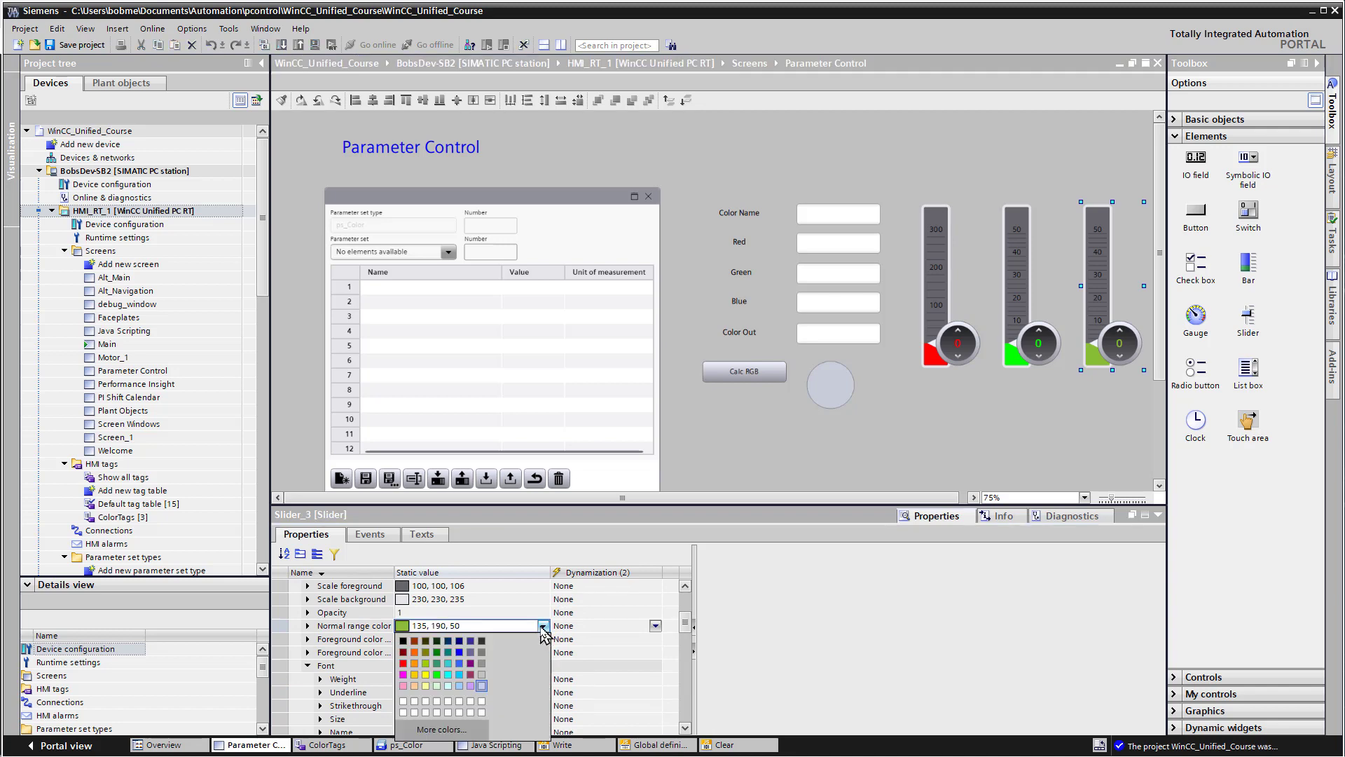
{"action": "left_click", "coordinate": [459, 652]}
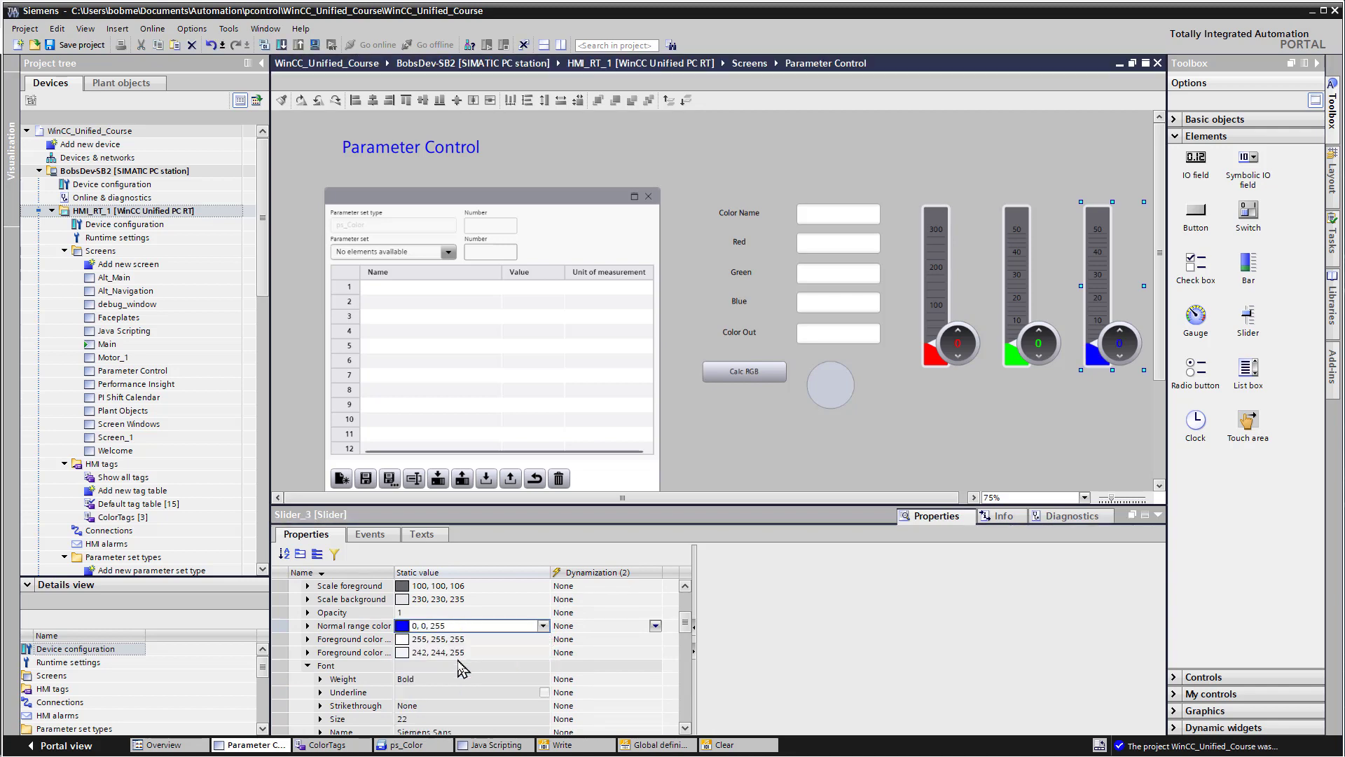
Step: Set the third slider's maximum scale value to 255, widening the property name column to read the full labels
{"action": "scroll", "coordinate": [480, 678], "scroll_direction": "down", "scroll_amount": 3}
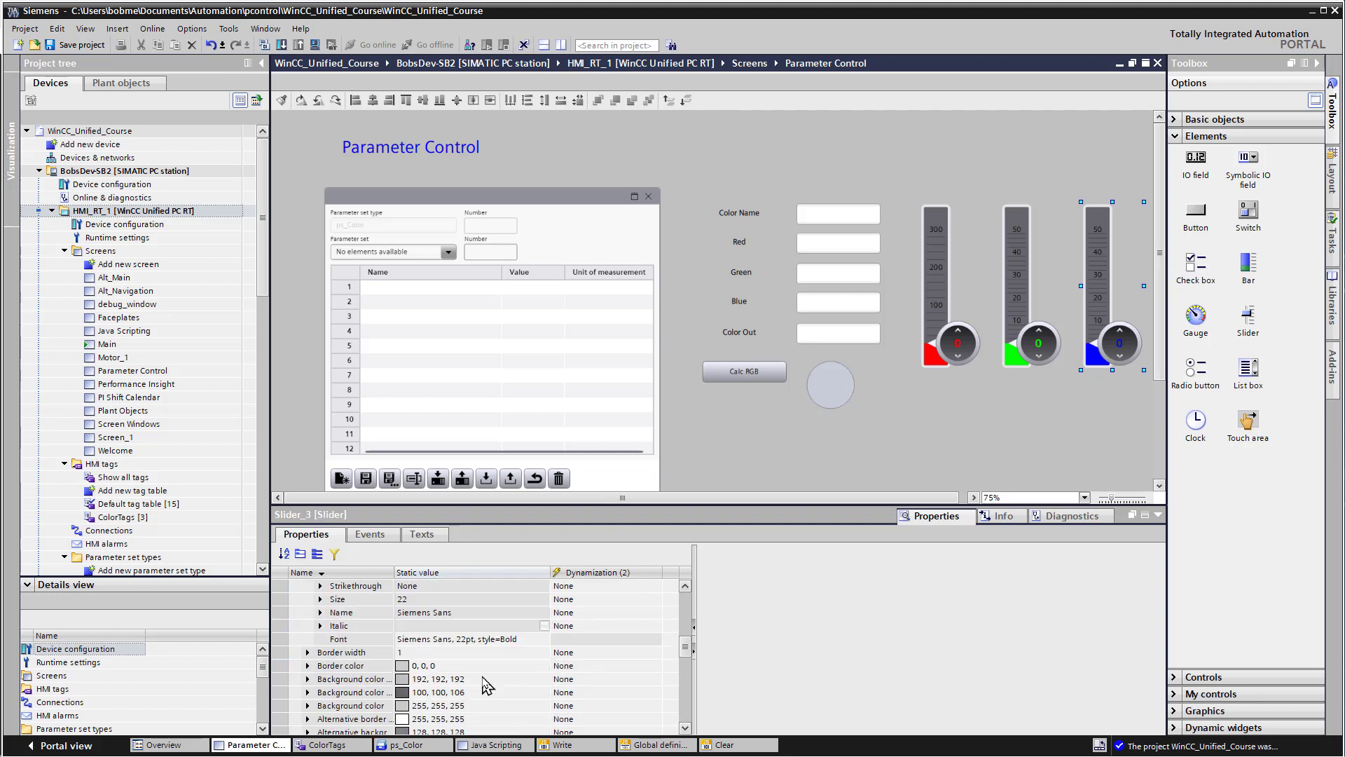
{"action": "scroll", "coordinate": [487, 685], "scroll_direction": "down", "scroll_amount": 5}
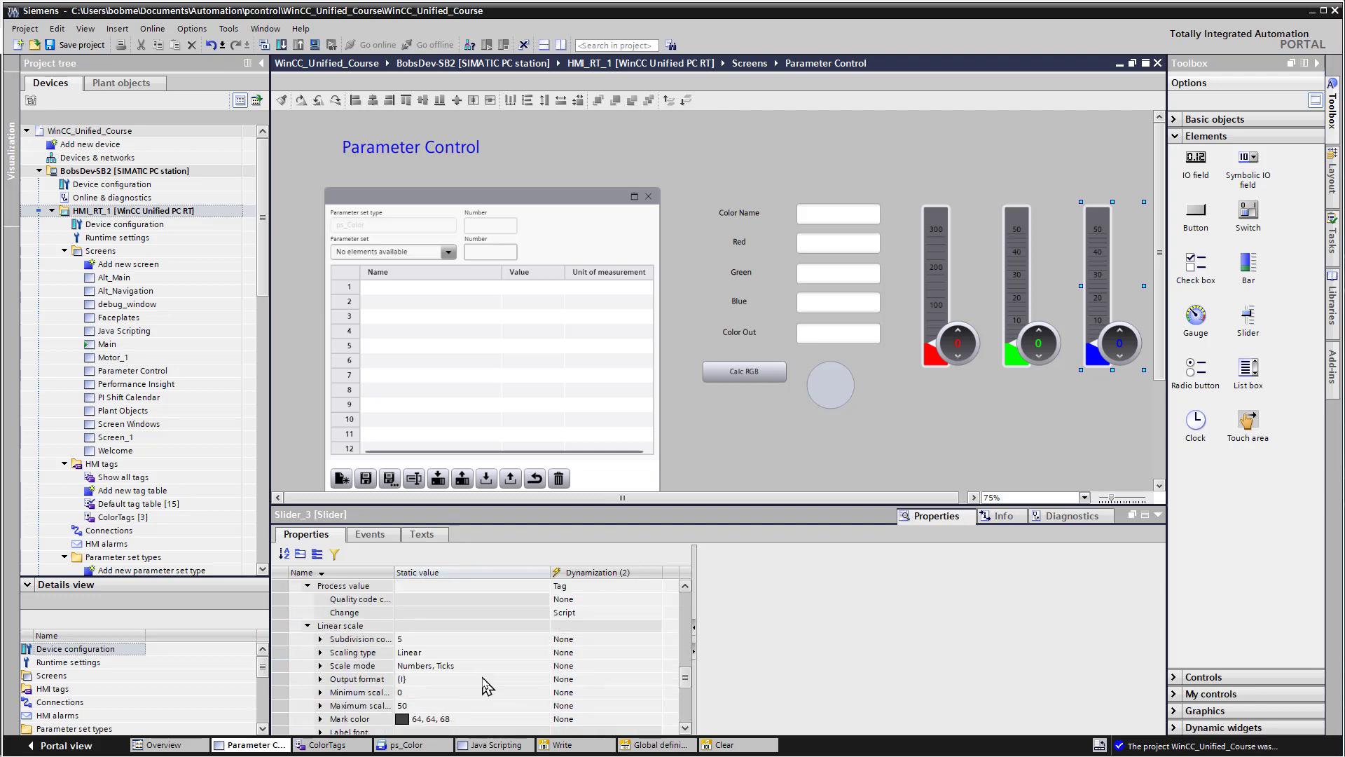
{"action": "scroll", "coordinate": [483, 683], "scroll_direction": "down", "scroll_amount": 1}
{"action": "left_click_drag", "start_coordinate": [394, 572], "coordinate": [429, 572]}
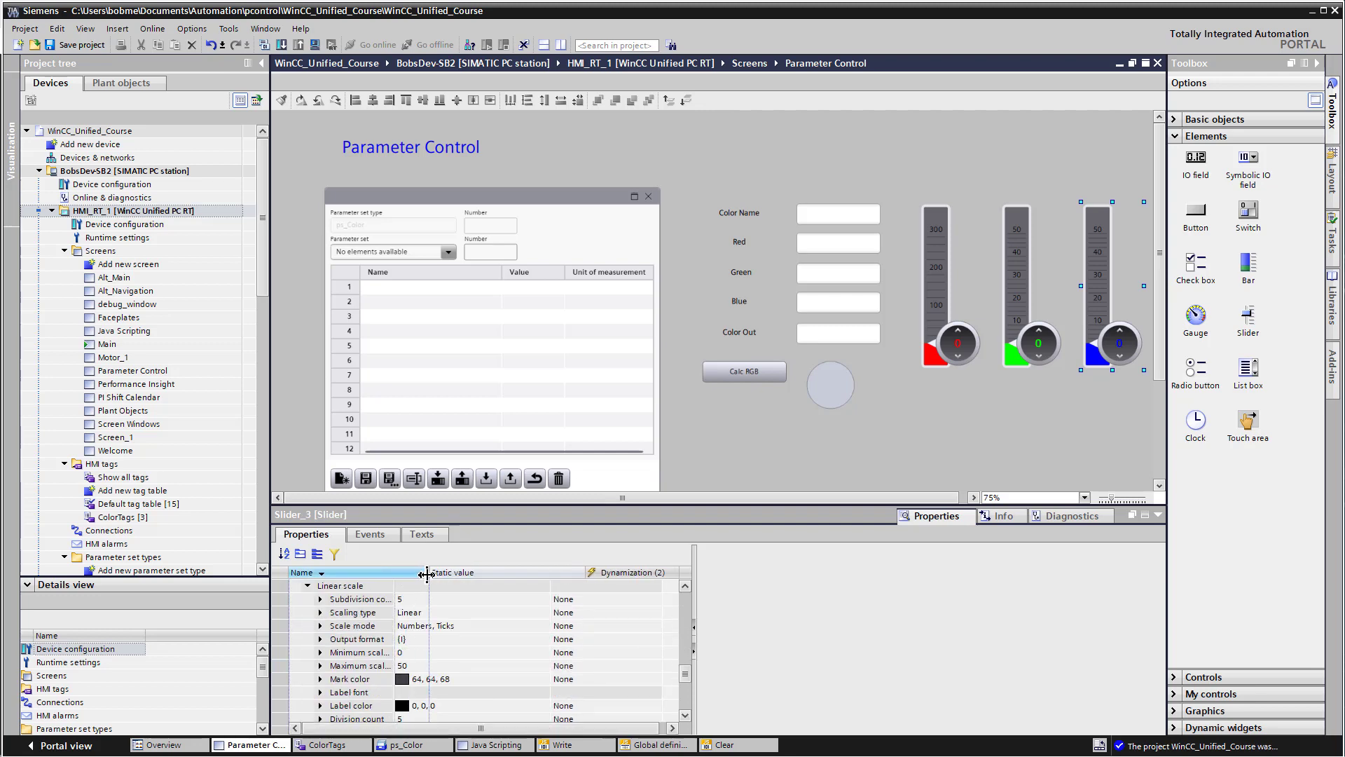
{"action": "left_click", "coordinate": [453, 666]}
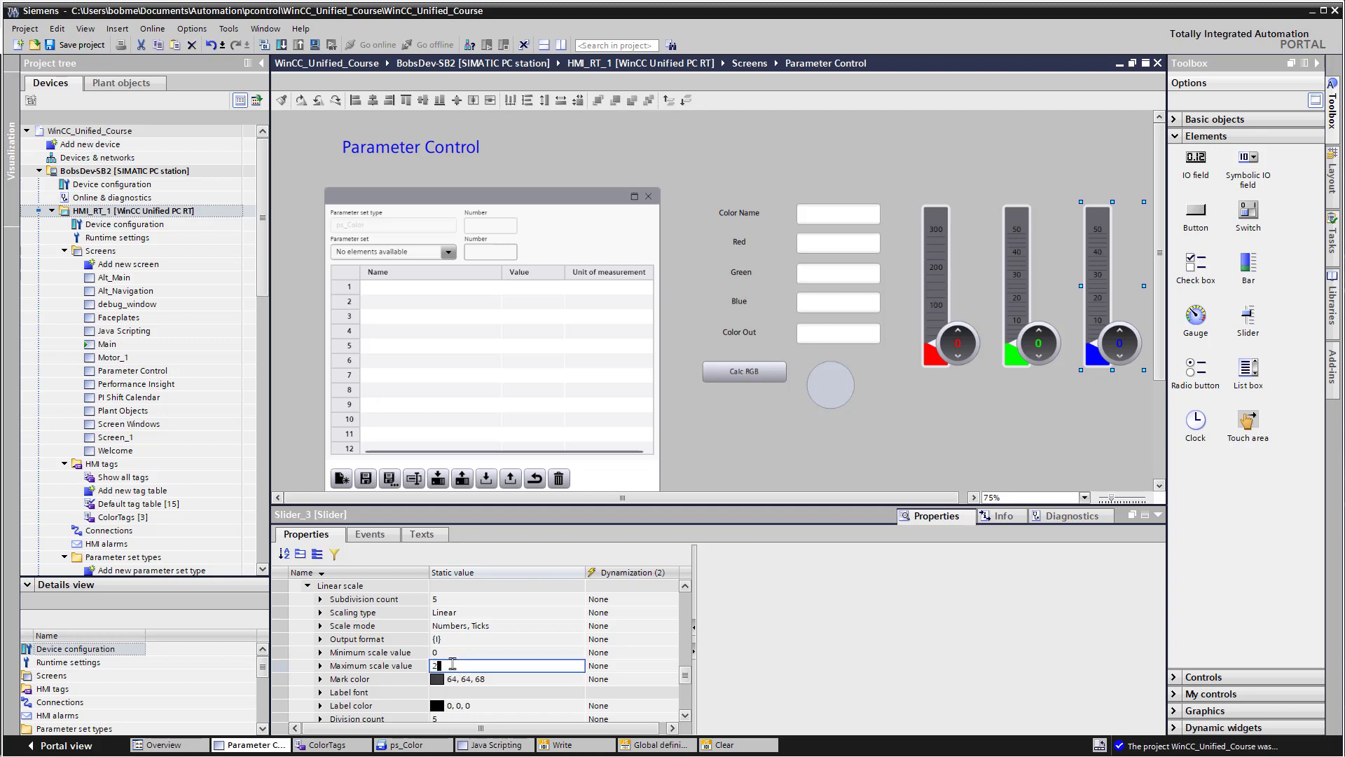
{"action": "type", "text": "255"}
{"action": "key", "text": "Return"}
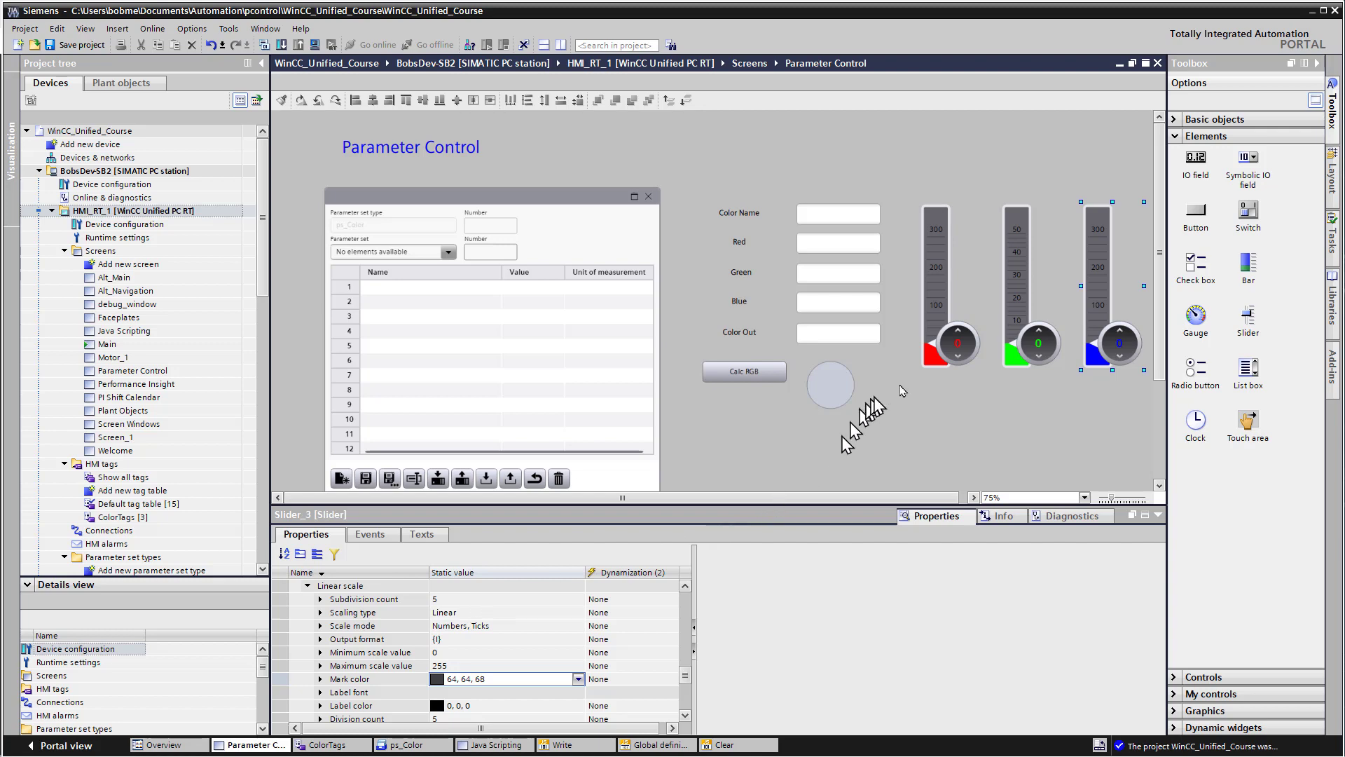
Step: Set the second slider's maximum scale value to 255 and check the first slider's maximum scale value
{"action": "left_click", "coordinate": [1025, 331]}
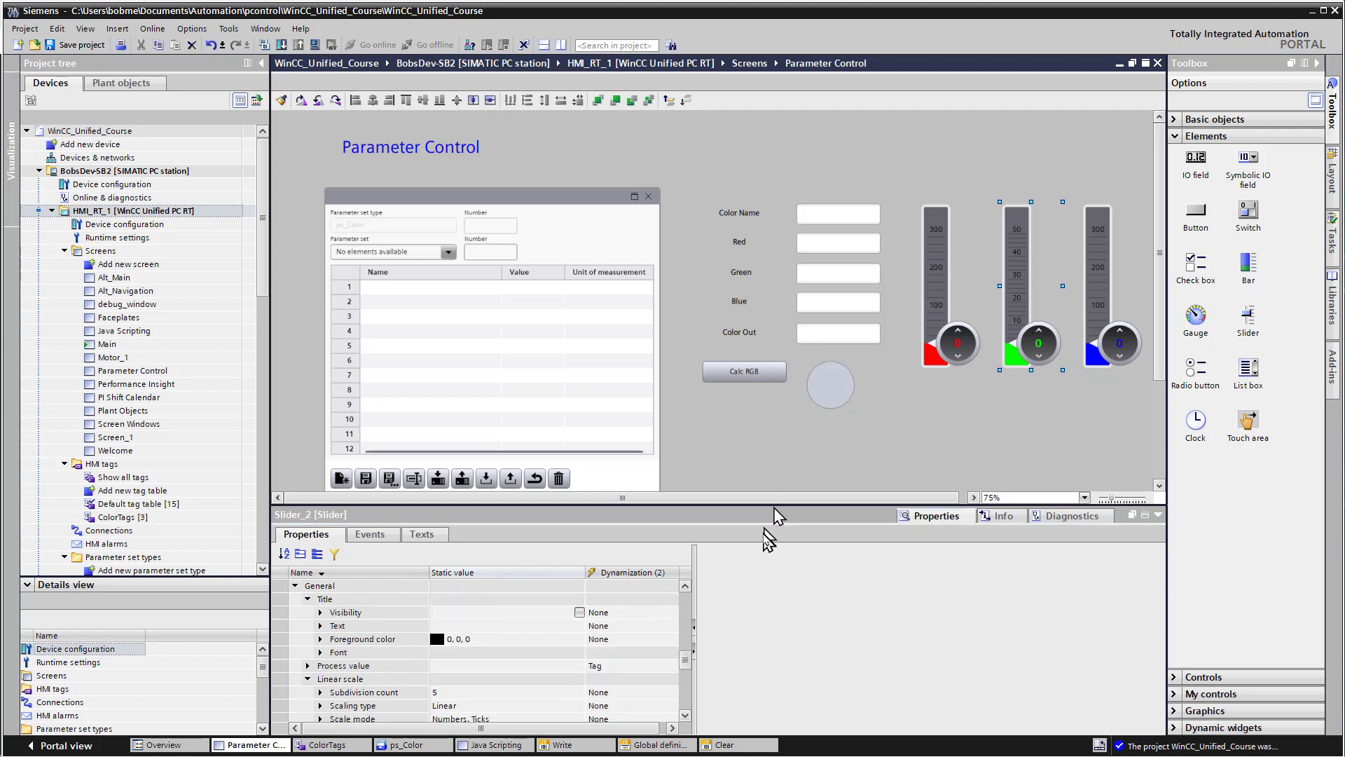
{"action": "scroll", "coordinate": [477, 690], "scroll_direction": "down", "scroll_amount": 2}
{"action": "left_click", "coordinate": [457, 705]}
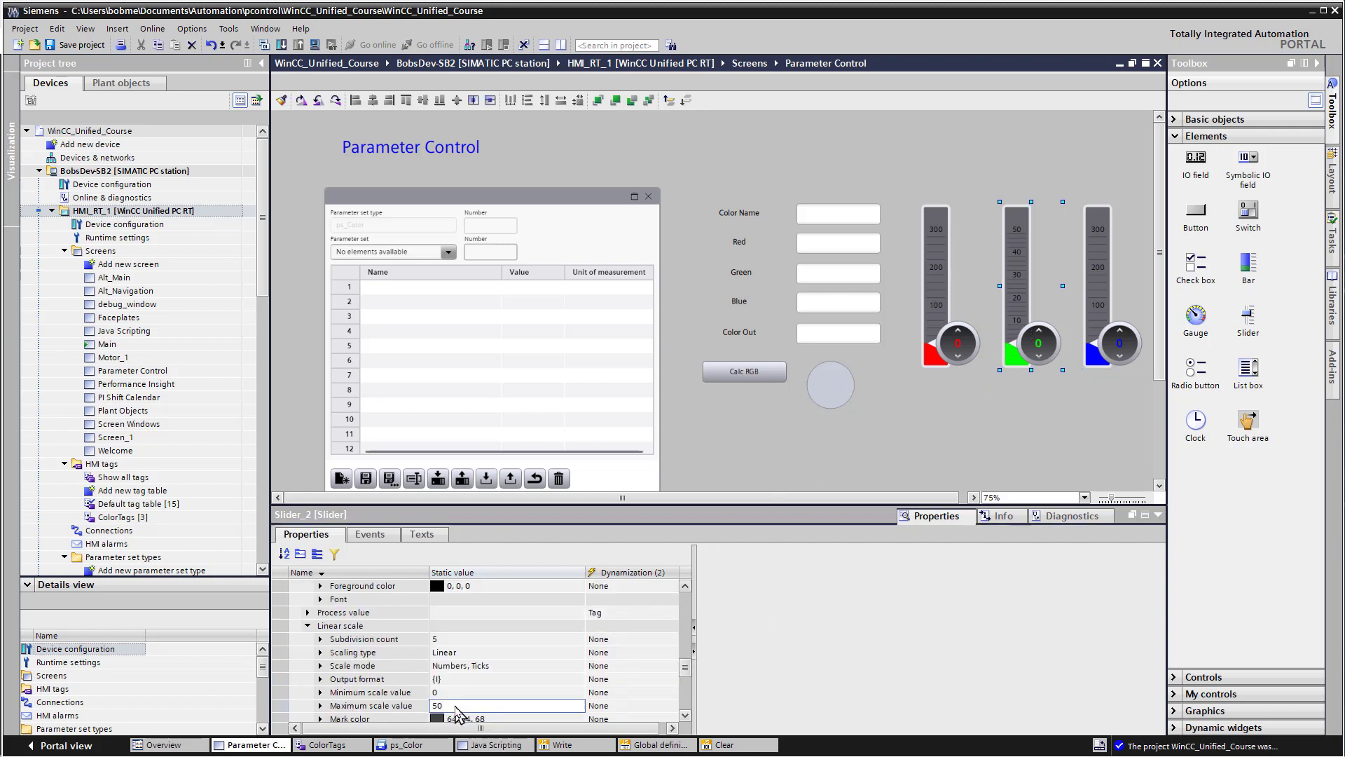
{"action": "type", "text": "255"}
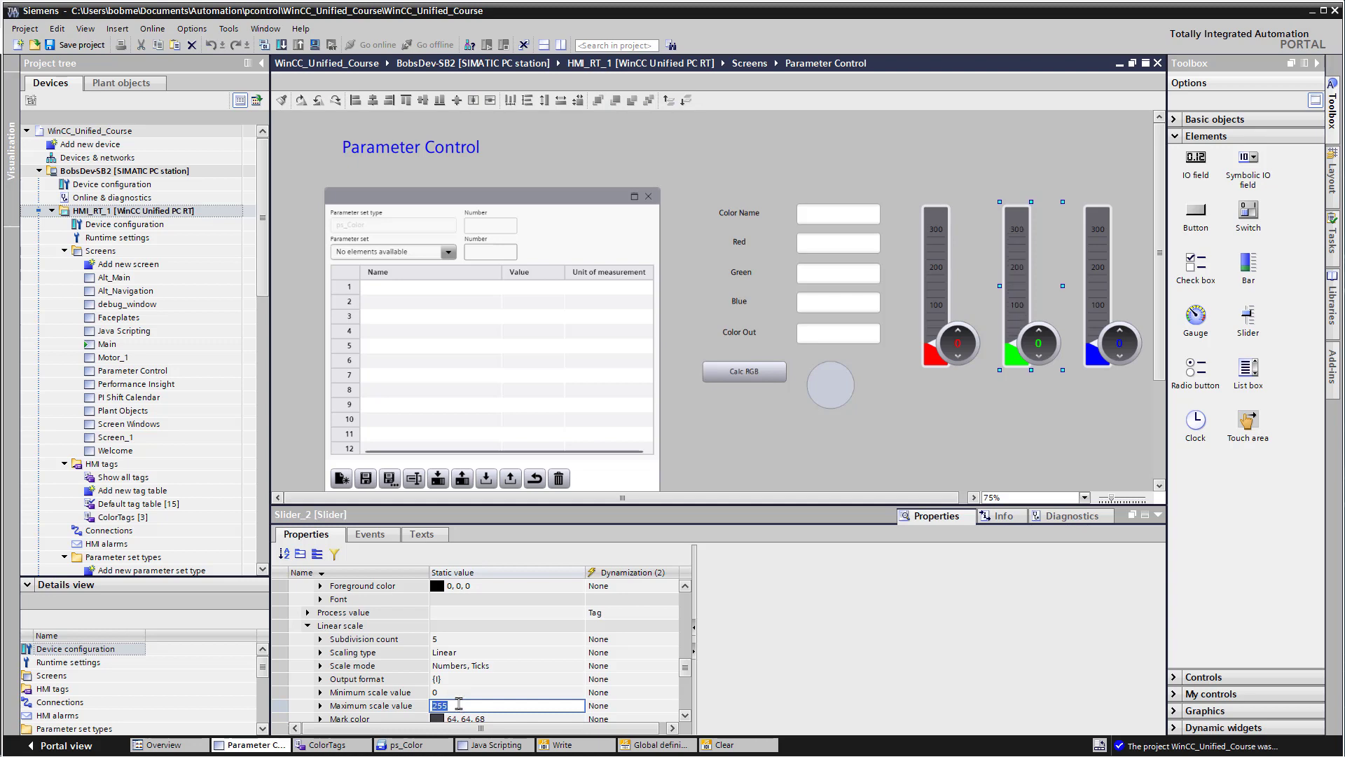
{"action": "key", "text": "Return"}
{"action": "left_click", "coordinate": [935, 329]}
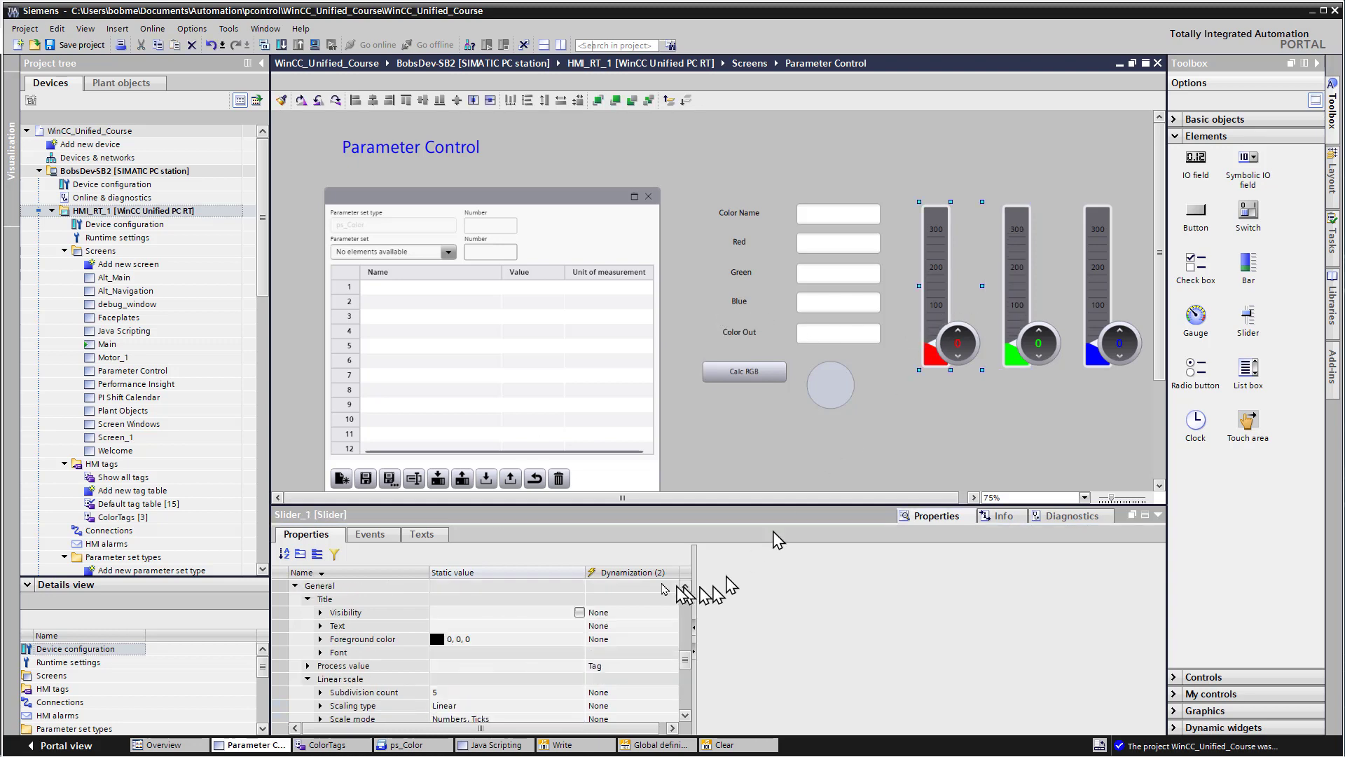
{"action": "scroll", "coordinate": [543, 655], "scroll_direction": "down", "scroll_amount": 3}
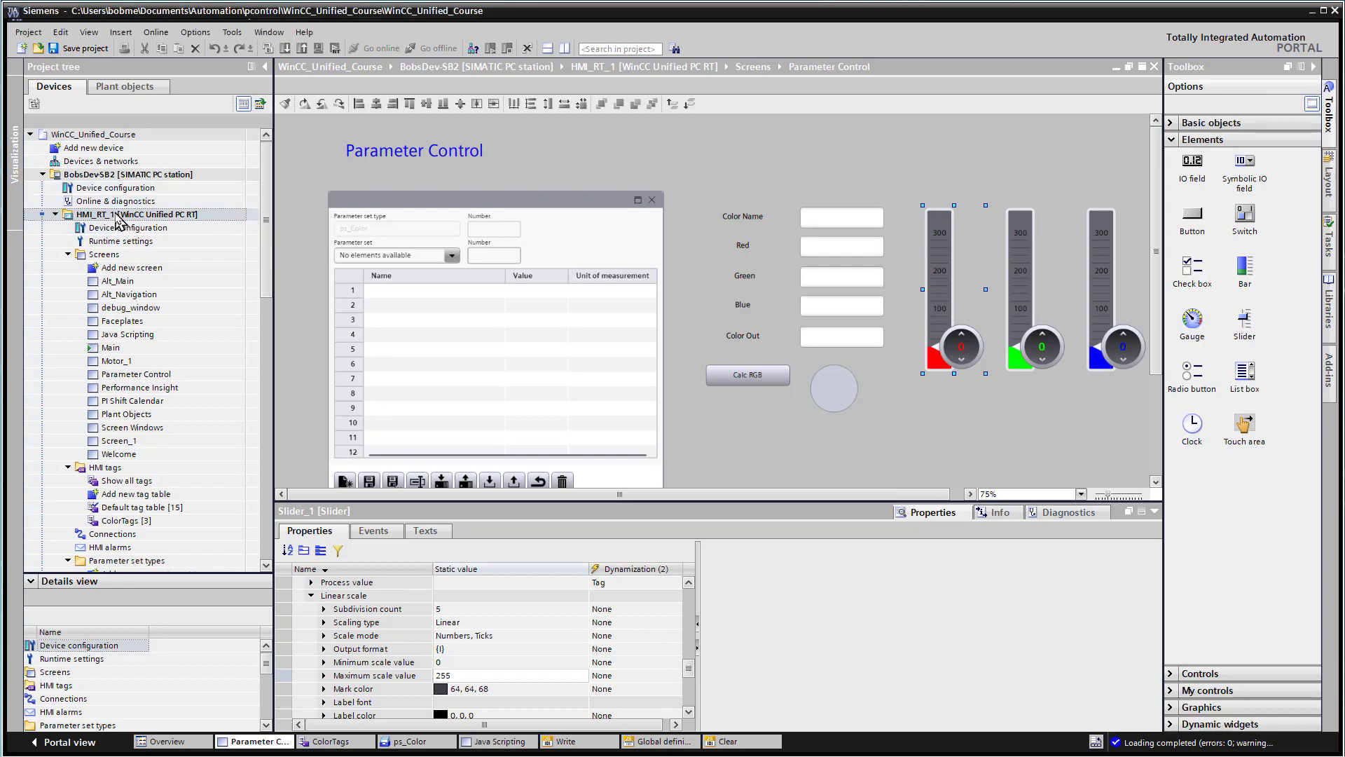
Step: Download the HMI_RT_1 software changes and open the Parameter Control screen in the WinCC Unified RT browser window
{"action": "right_click", "coordinate": [119, 221]}
{"action": "mouse_move", "coordinate": [161, 366]}
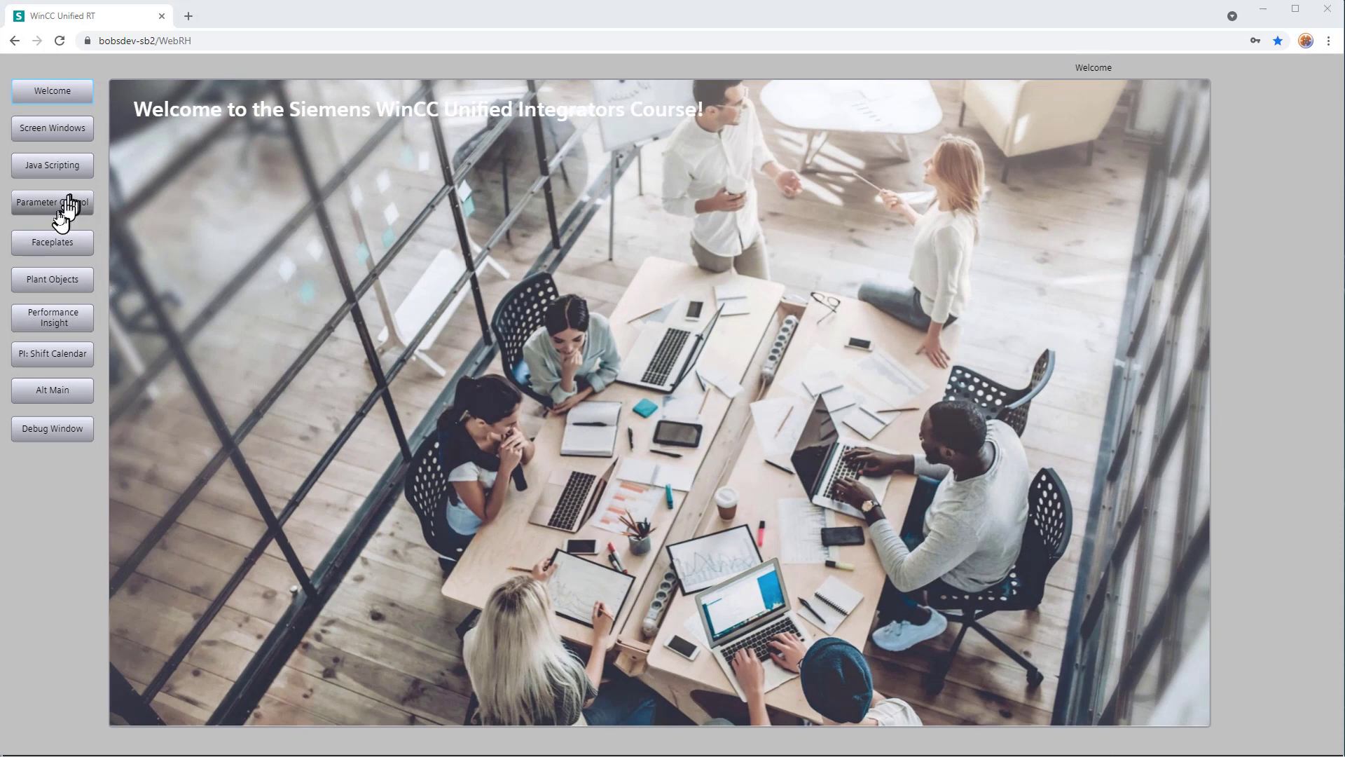
{"action": "left_click", "coordinate": [56, 211]}
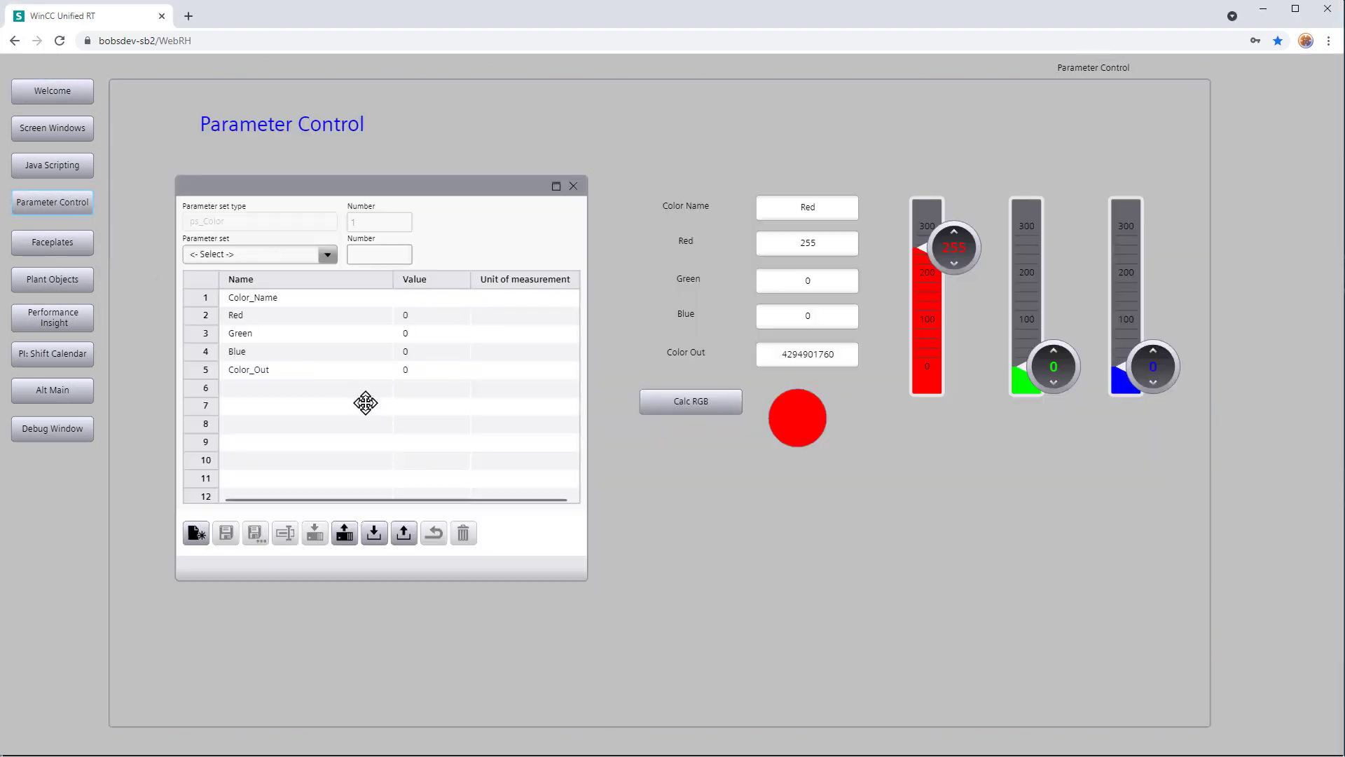
Step: Raise the green slider to about 108 and the blue slider to about 207, and name the color Pink
{"action": "left_click_drag", "start_coordinate": [1047, 373], "coordinate": [1046, 324]}
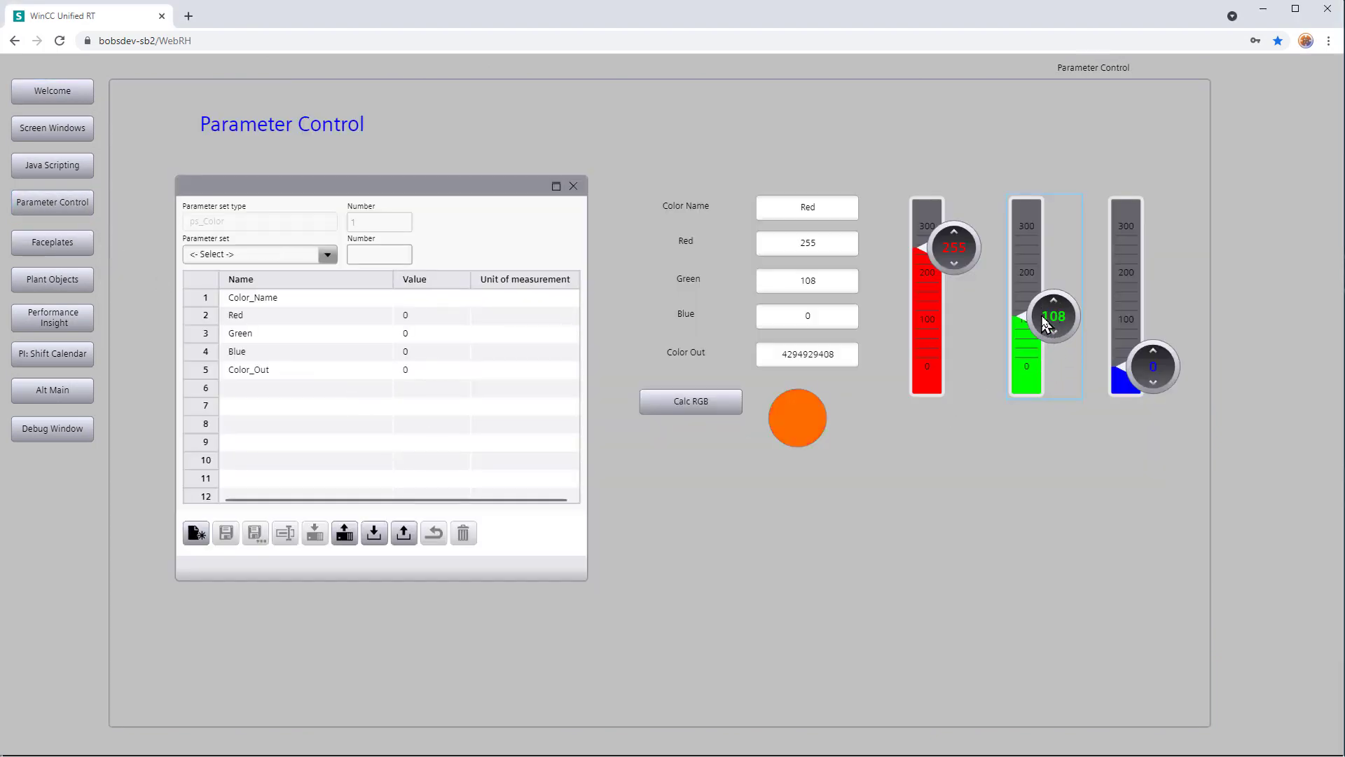
{"action": "left_click_drag", "start_coordinate": [1139, 368], "coordinate": [1135, 275]}
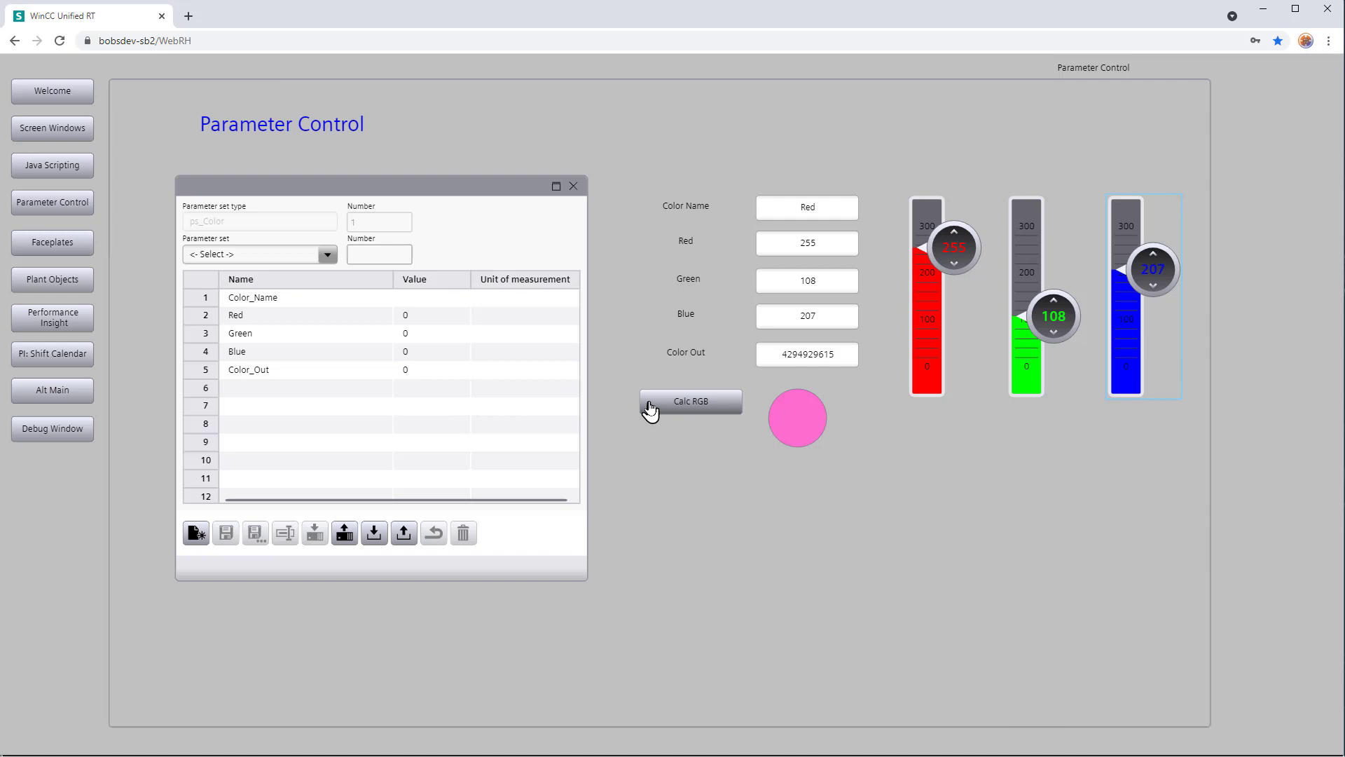
{"action": "left_click", "coordinate": [808, 207]}
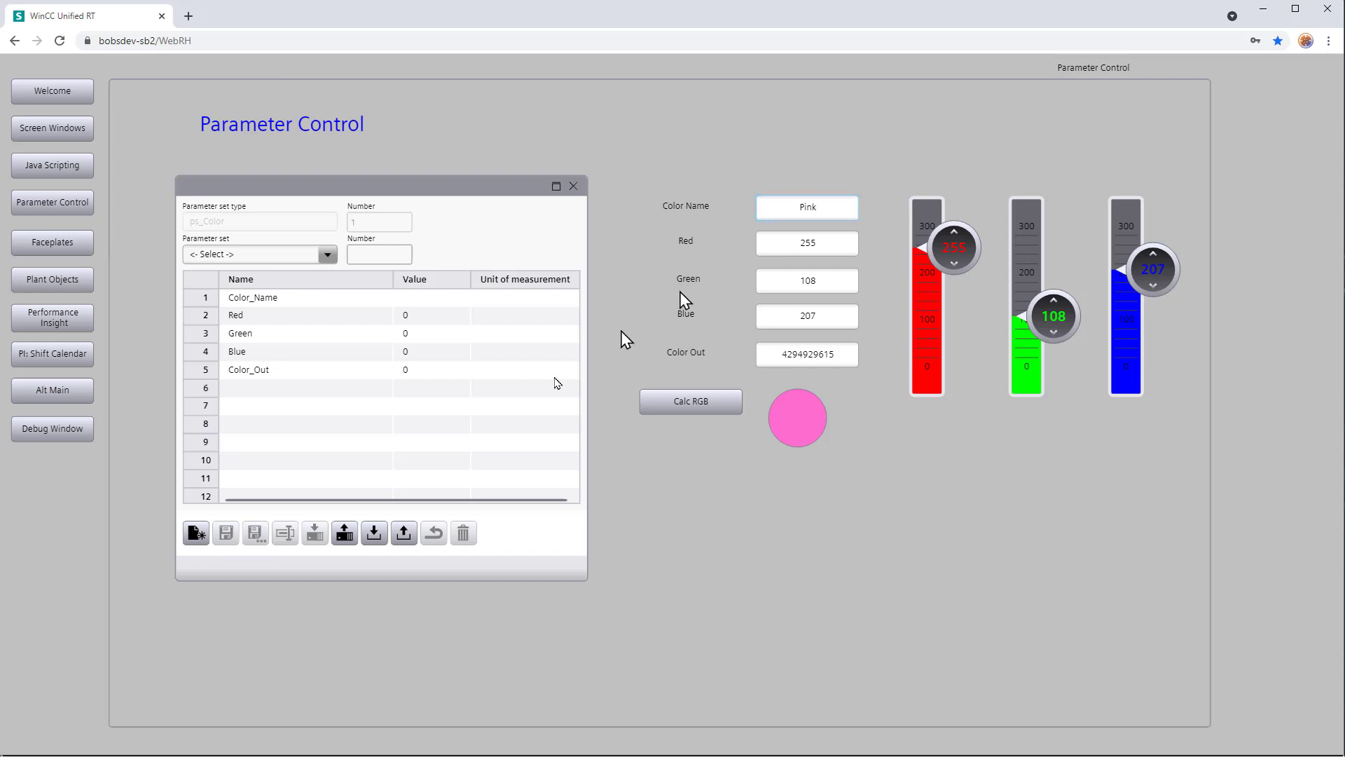
Step: Read the current PLC color values into a new parameter set named Pink
{"action": "left_click", "coordinate": [347, 534]}
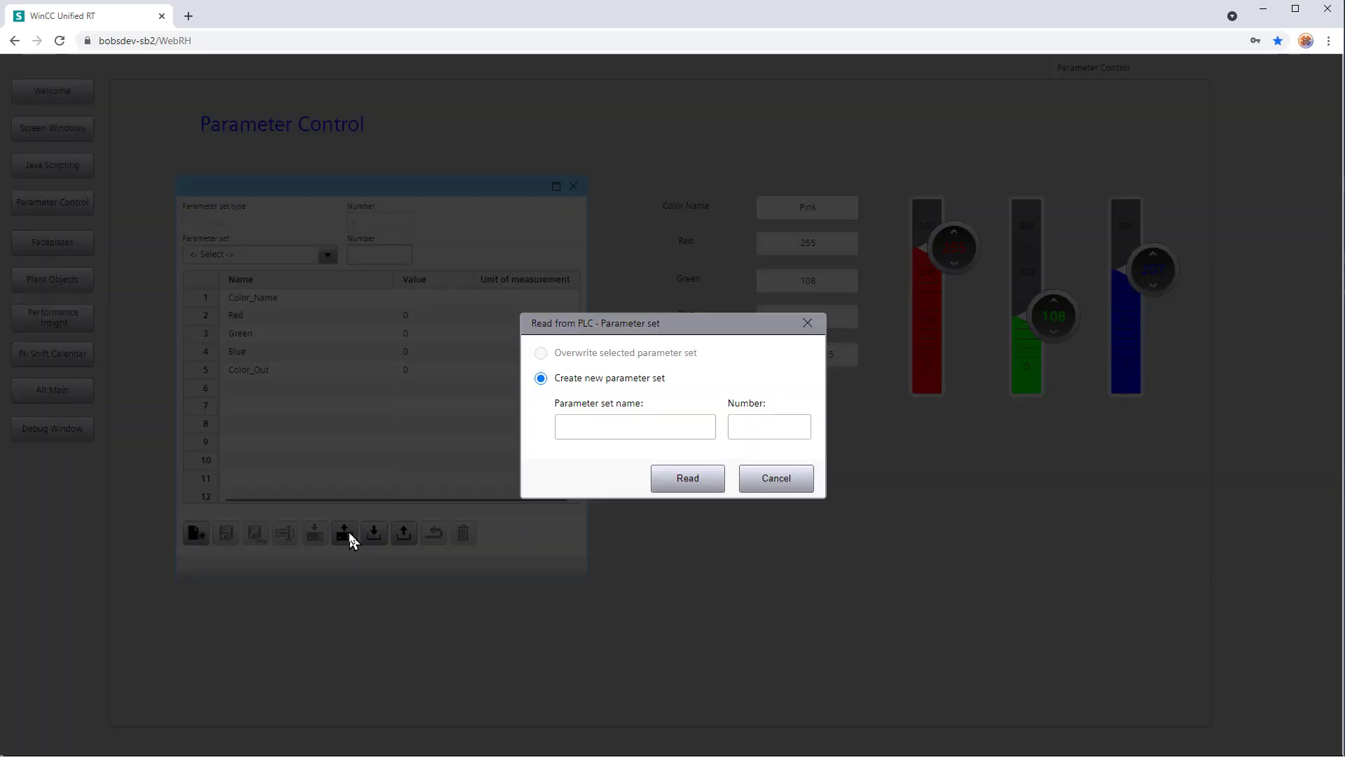
{"action": "left_click", "coordinate": [596, 426]}
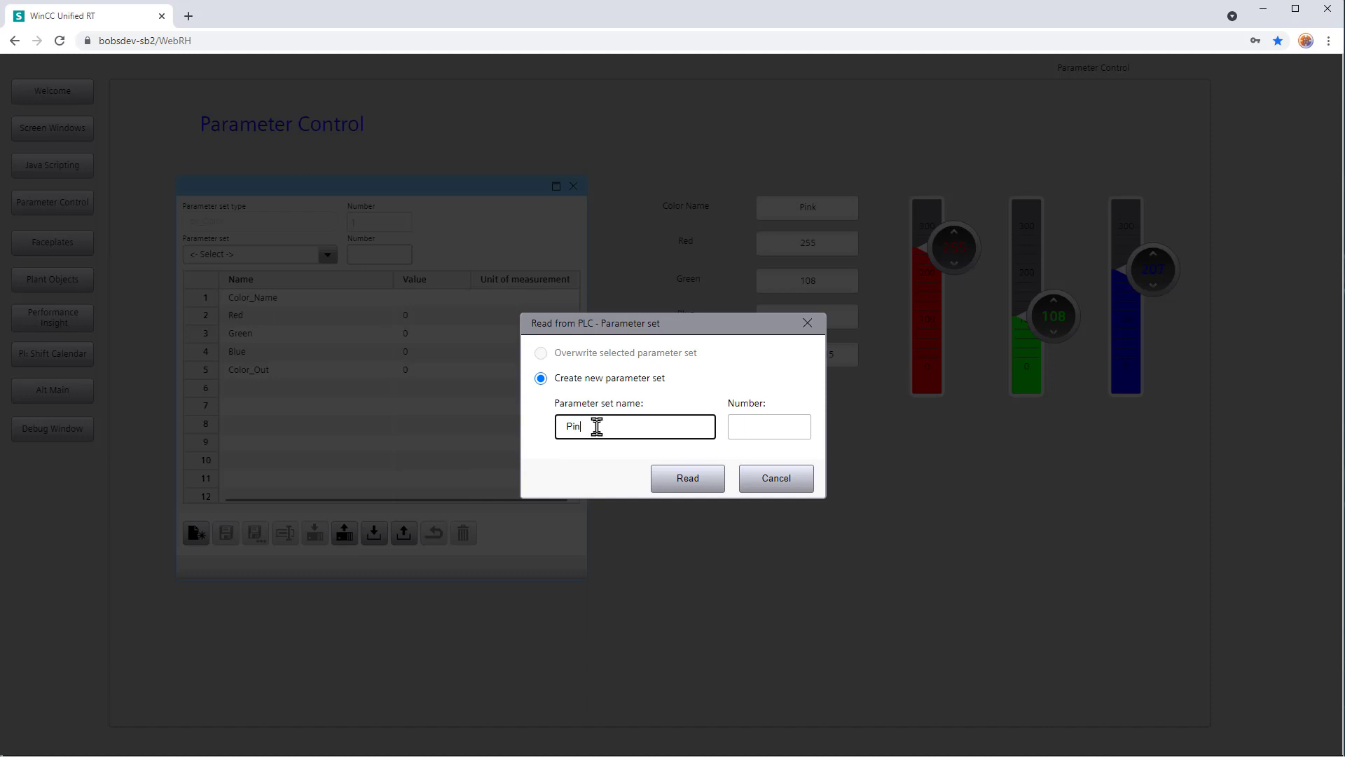
{"action": "left_click", "coordinate": [692, 477]}
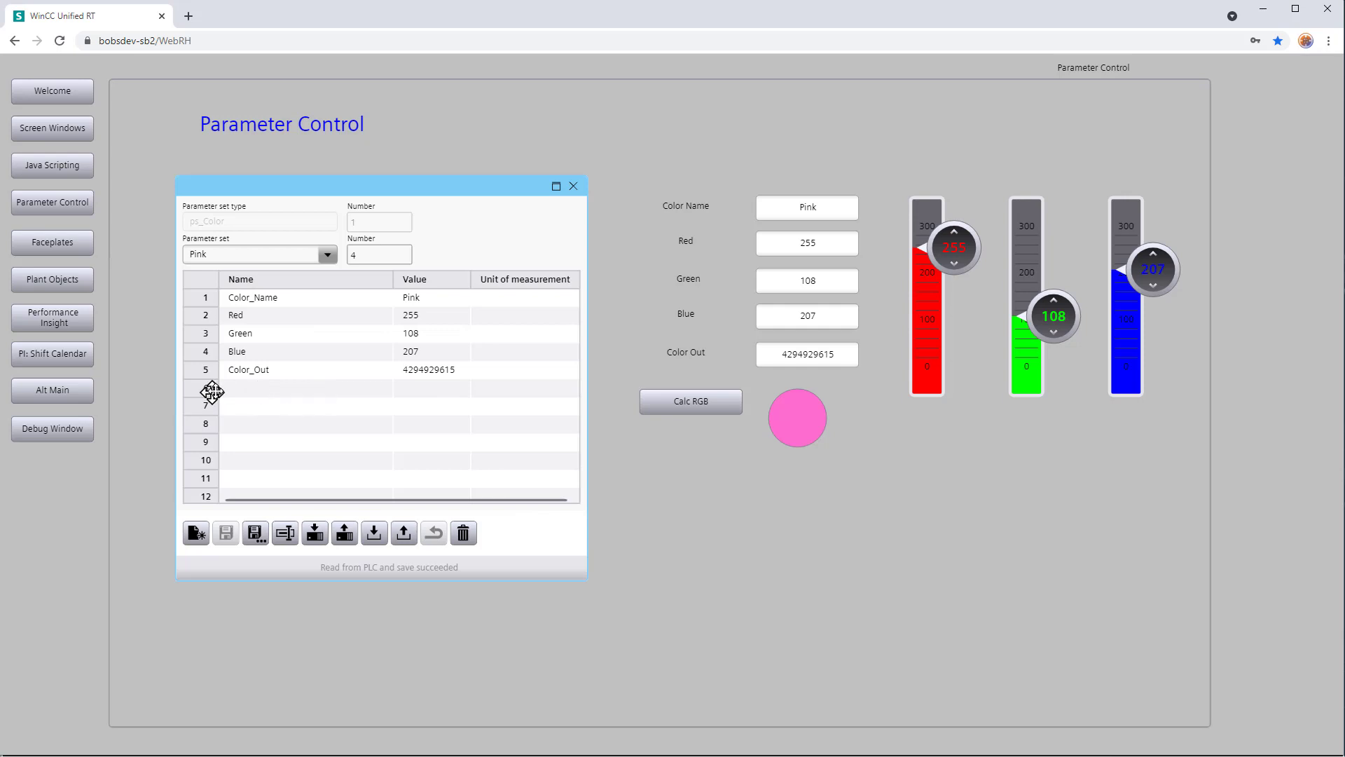
Step: Select the Blue parameter set and write it to the PLC
{"action": "left_click", "coordinate": [326, 254]}
{"action": "left_click", "coordinate": [208, 307]}
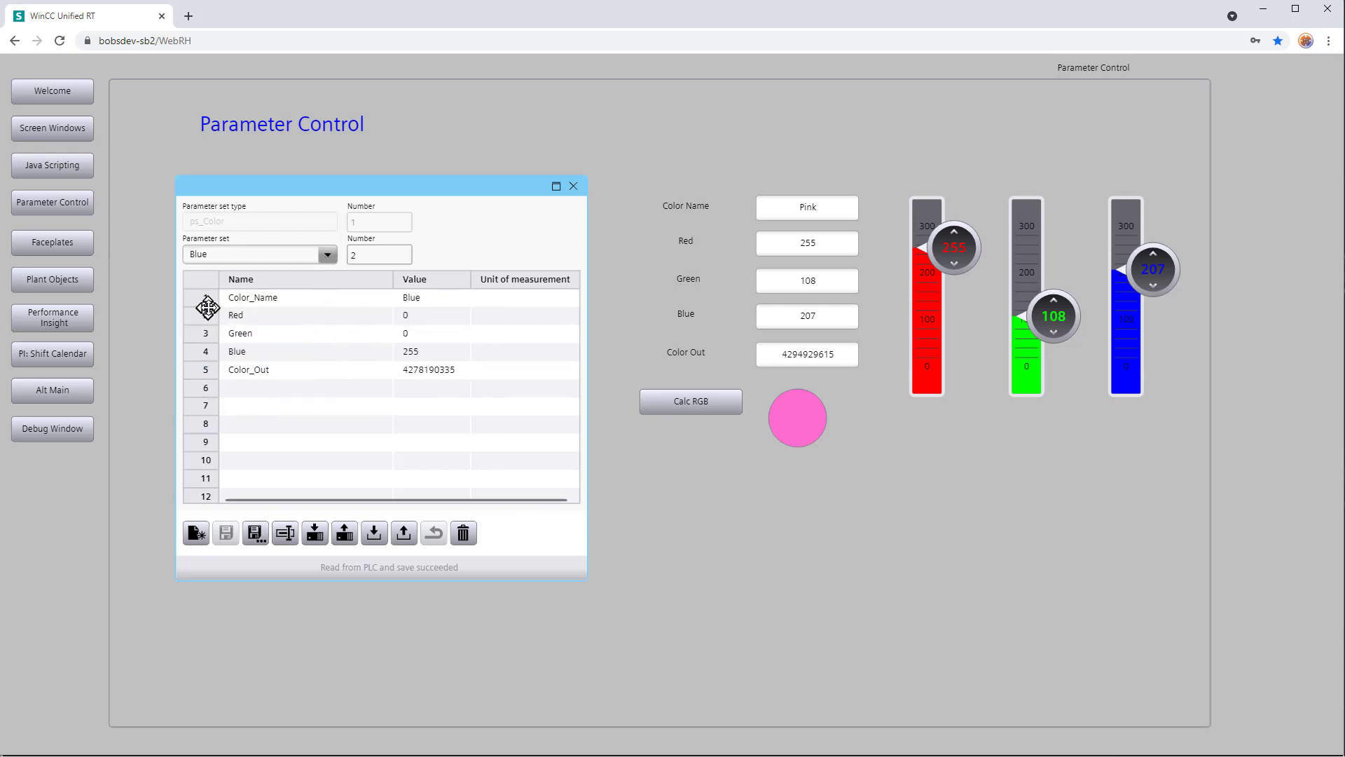
{"action": "left_click", "coordinate": [315, 534]}
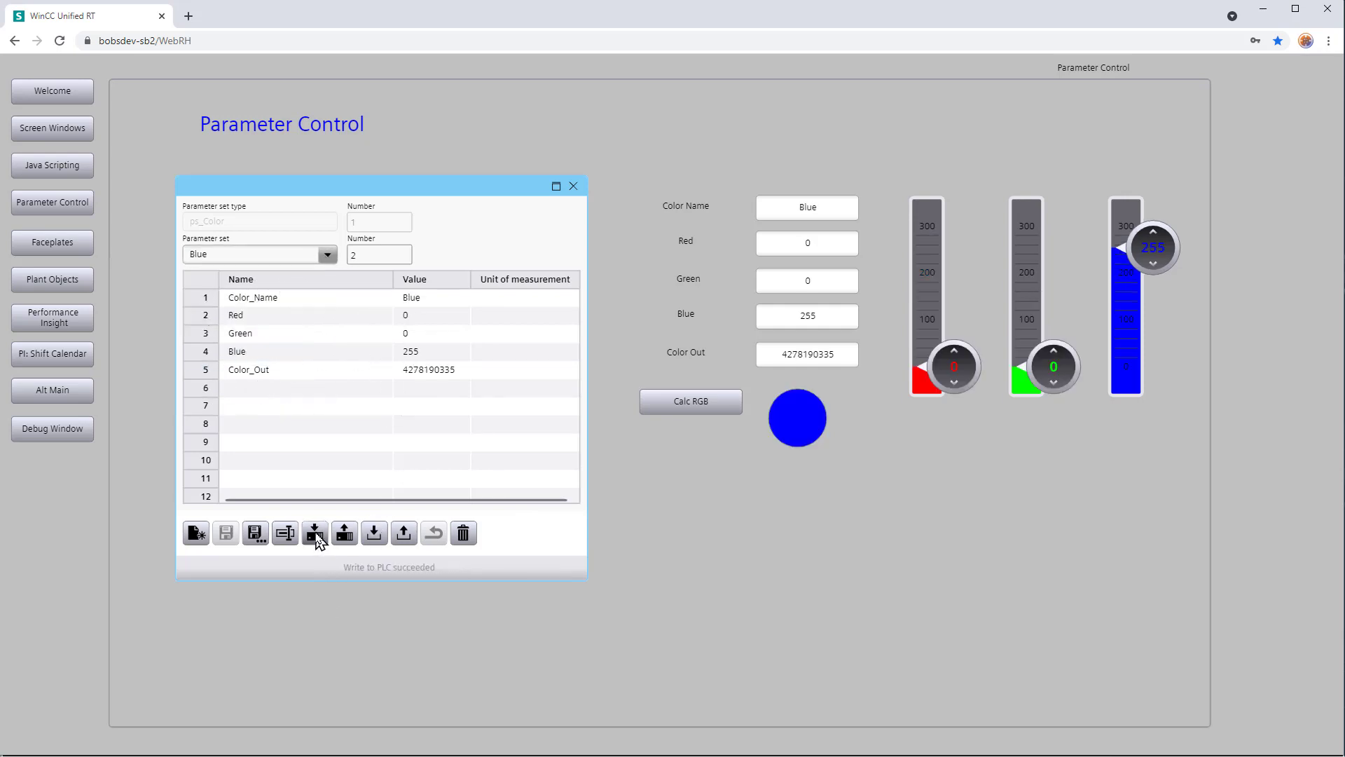
Step: Select the Pink parameter set and write it to the PLC
{"action": "left_click", "coordinate": [326, 255]}
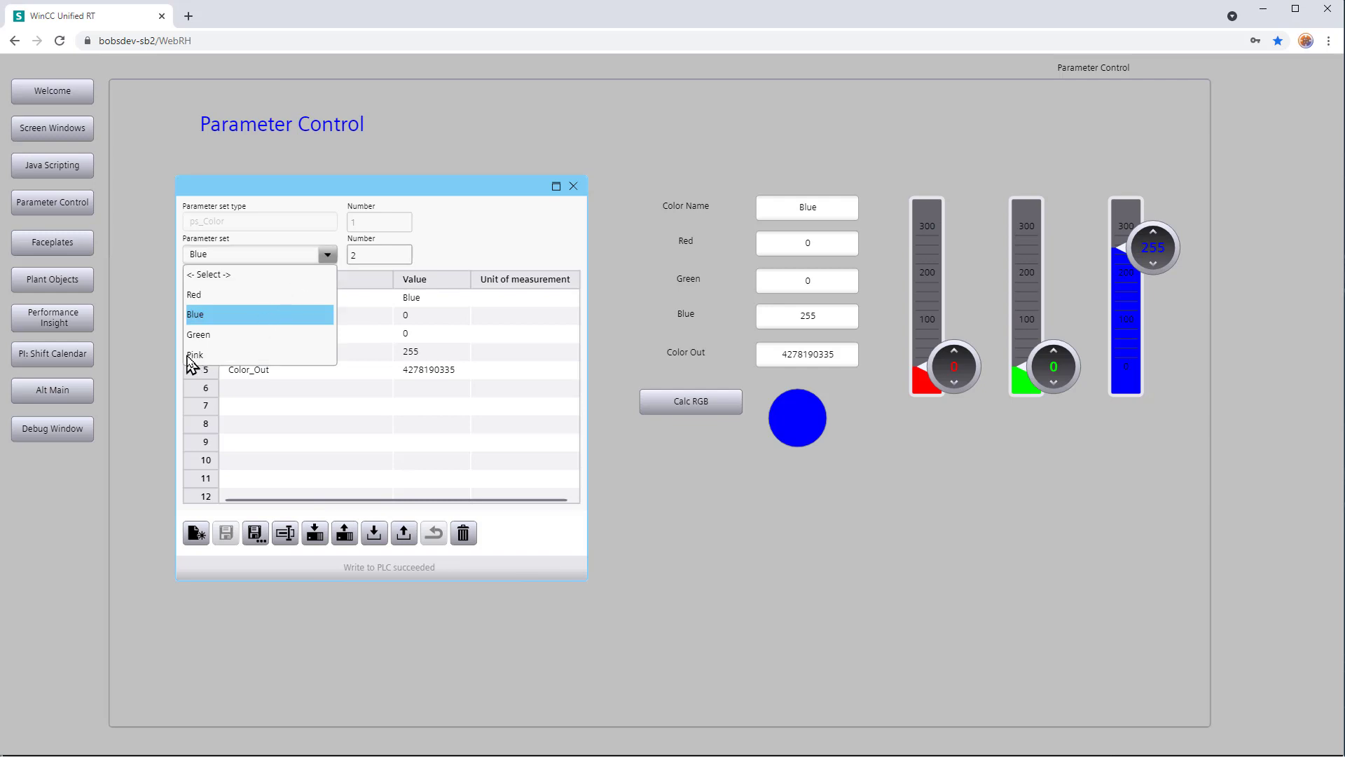
{"action": "left_click", "coordinate": [238, 351]}
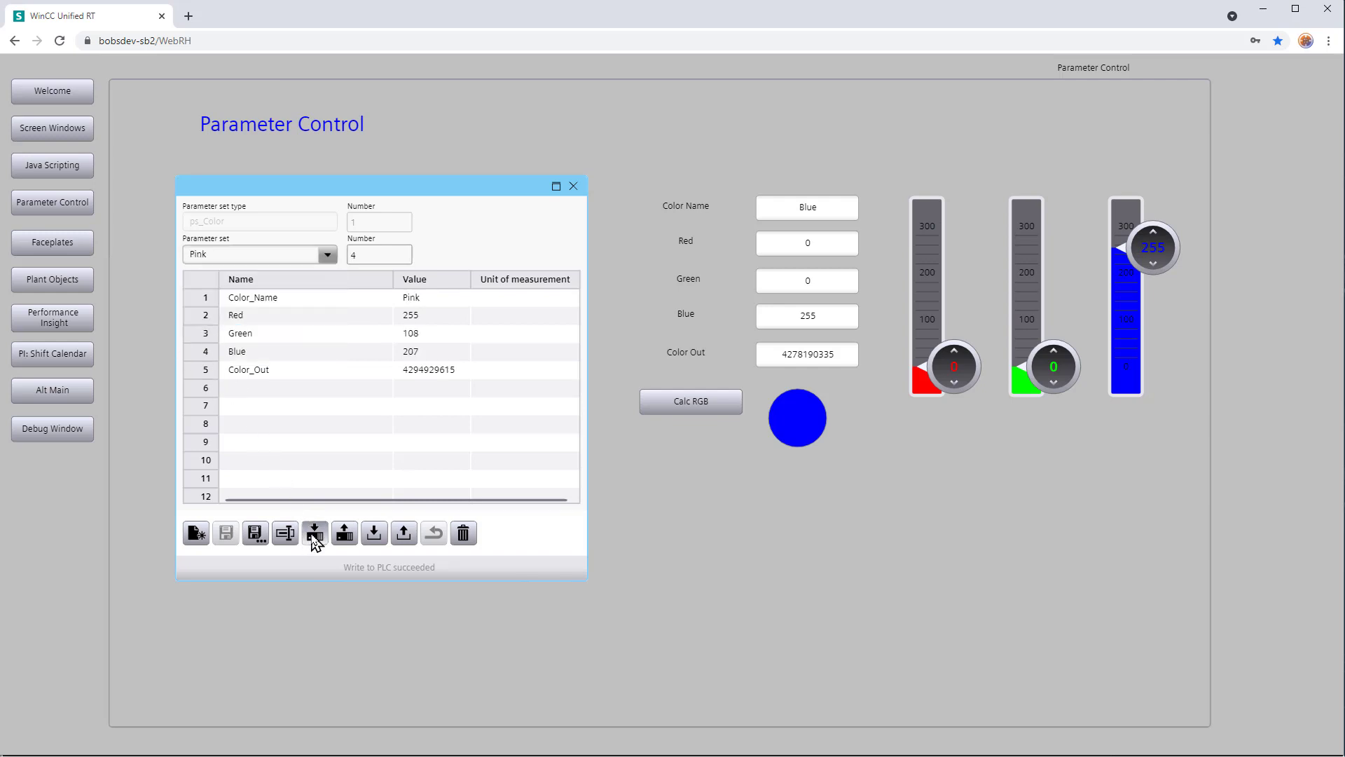
{"action": "left_click", "coordinate": [315, 534]}
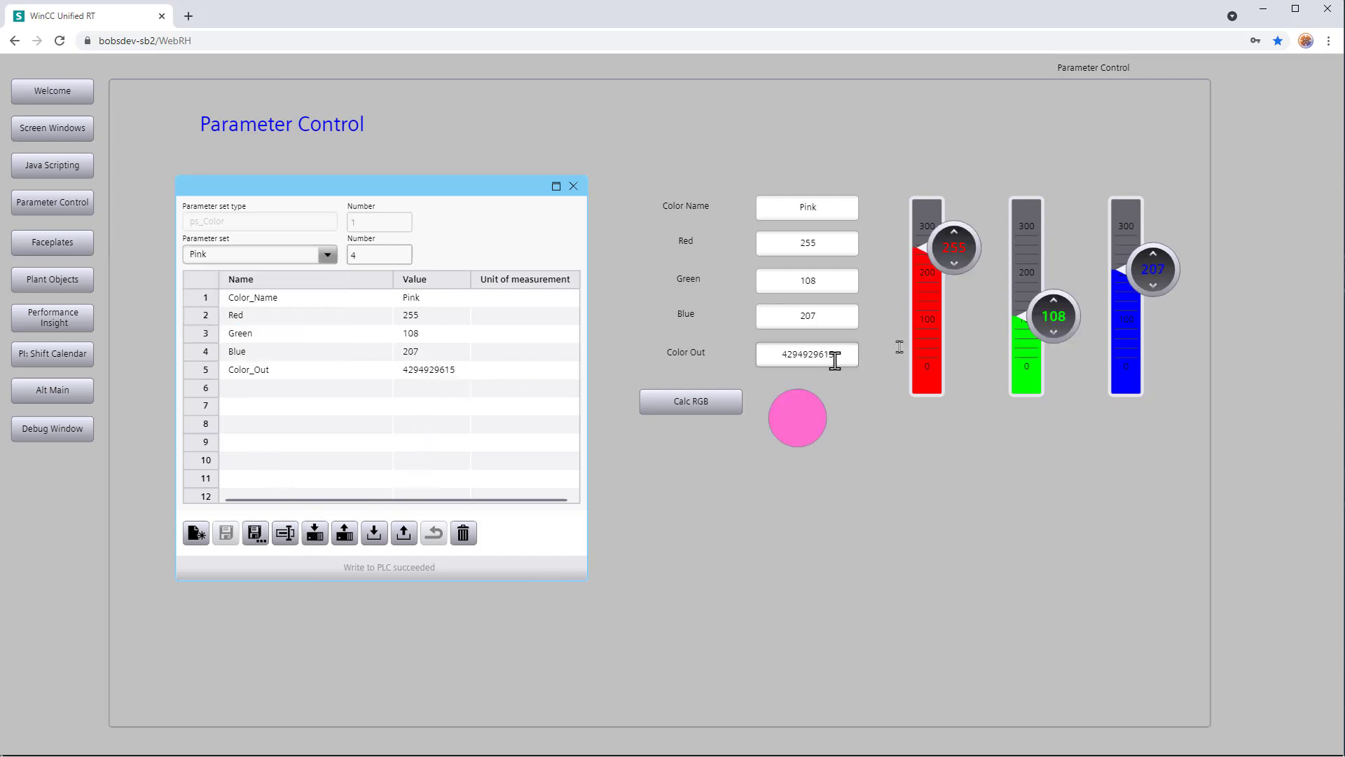
Step: Set the sliders to red 0, green 255 and blue 255, and name the color Cyan
{"action": "left_click_drag", "start_coordinate": [1044, 319], "coordinate": [1037, 286]}
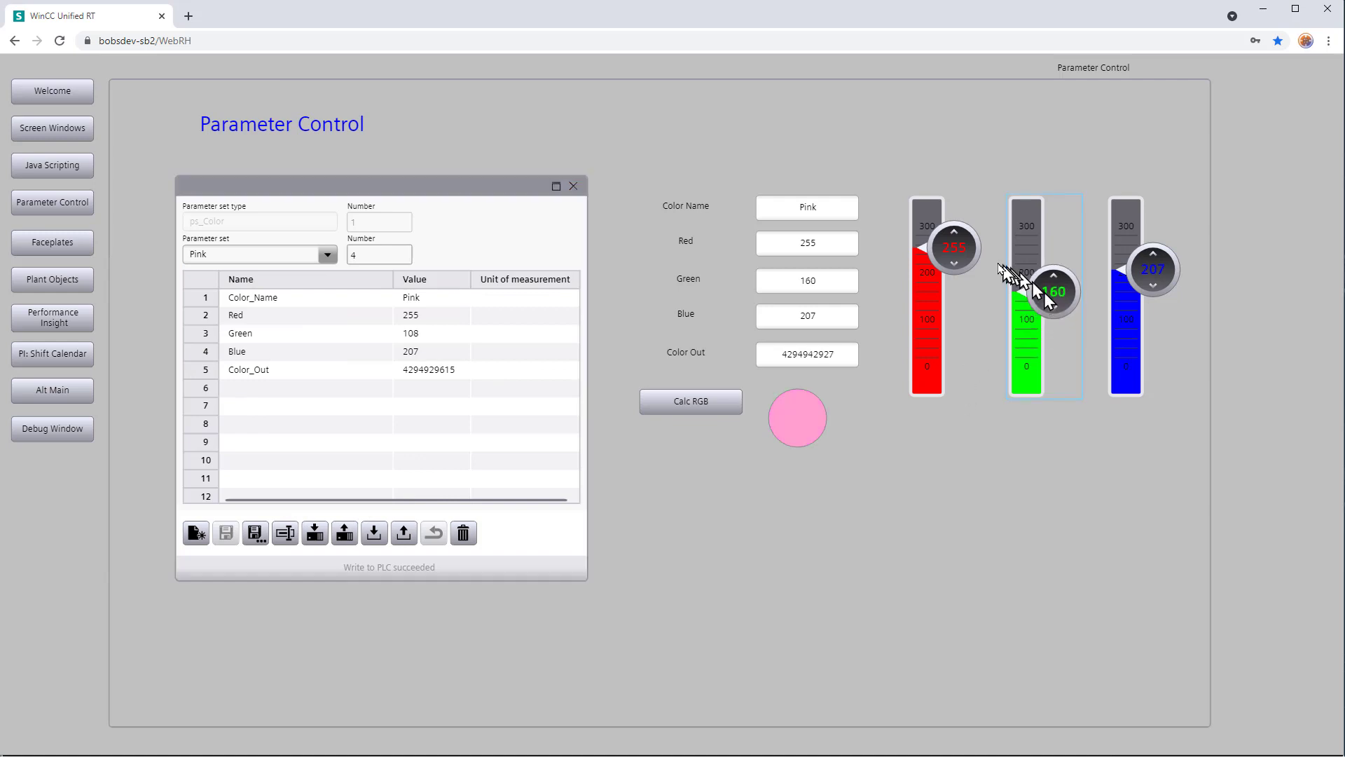
{"action": "left_click_drag", "start_coordinate": [954, 247], "coordinate": [949, 385]}
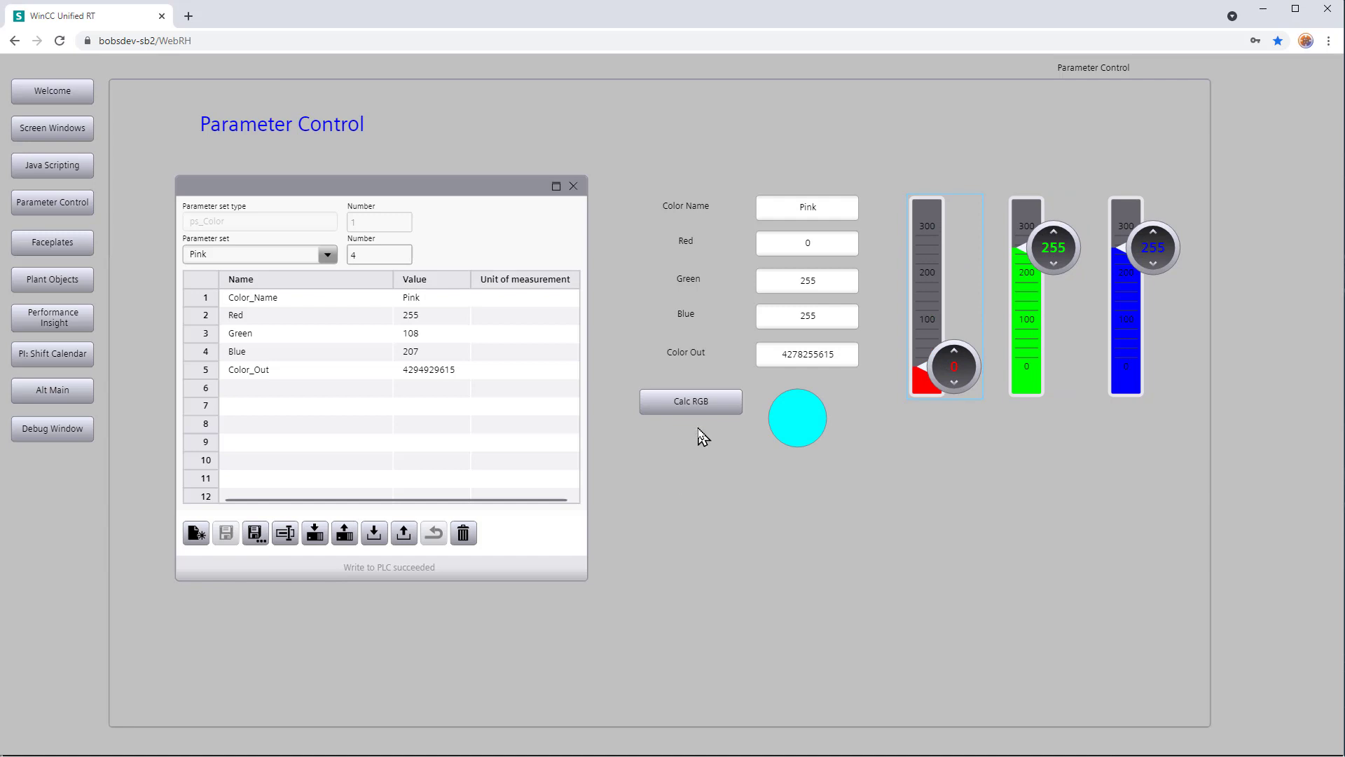
{"action": "left_click", "coordinate": [811, 203]}
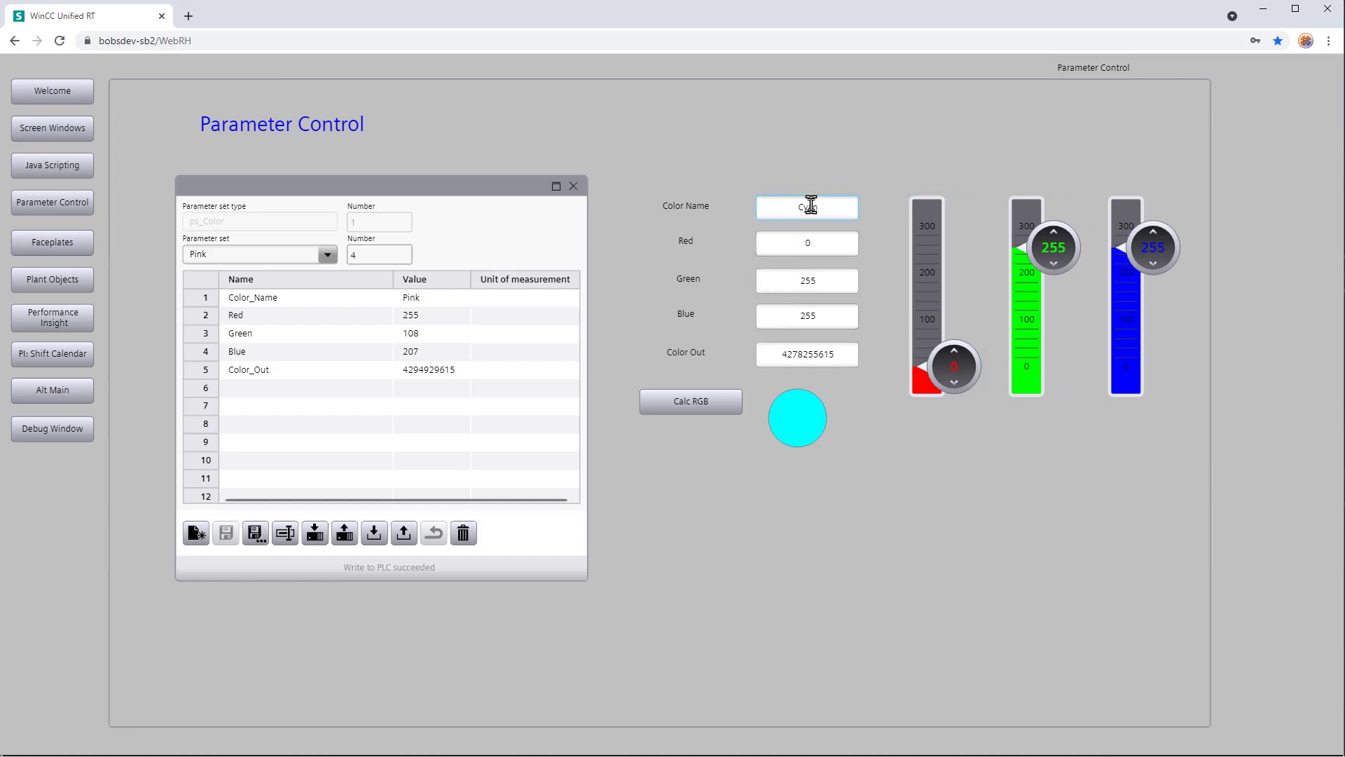
{"action": "type", "text": "Cyan"}
Step: Read the current PLC color values into a new parameter set named Cyan
{"action": "left_click", "coordinate": [344, 534]}
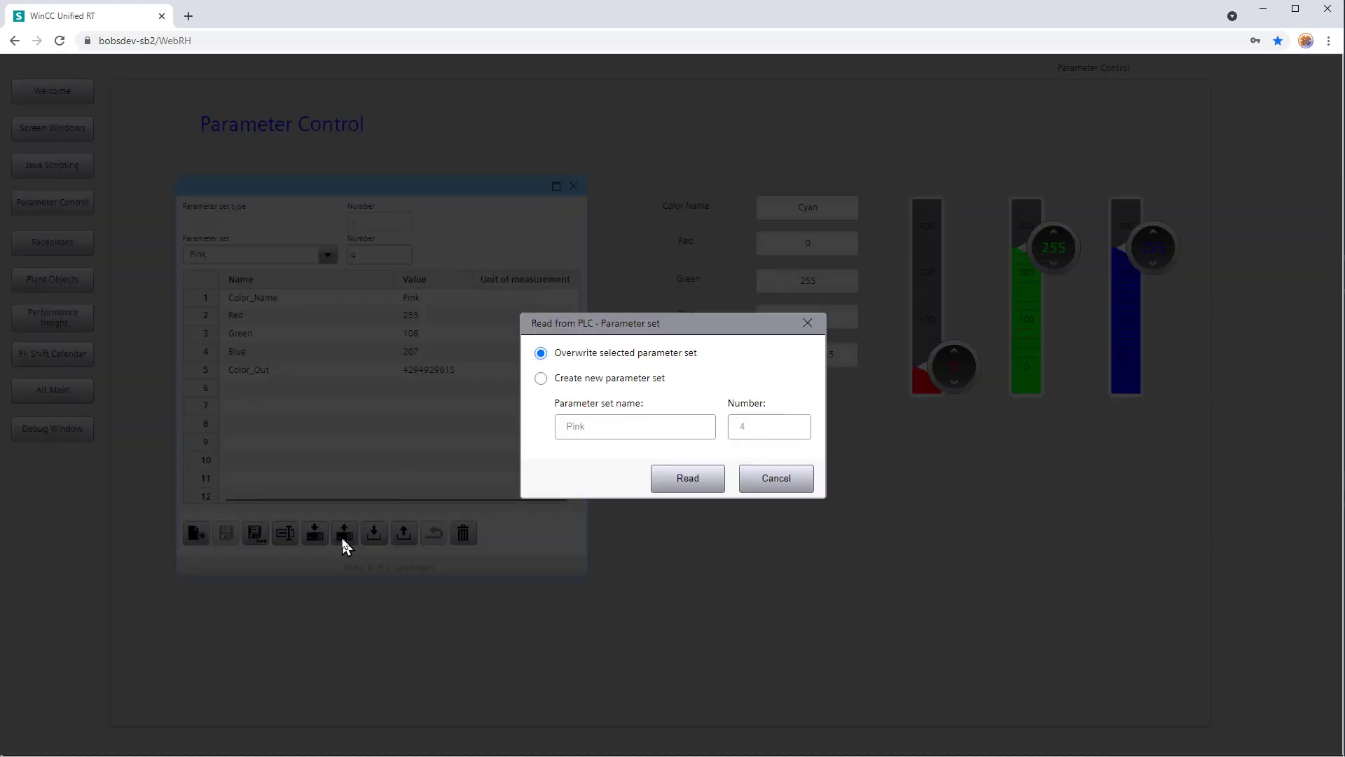
{"action": "left_click", "coordinate": [588, 421]}
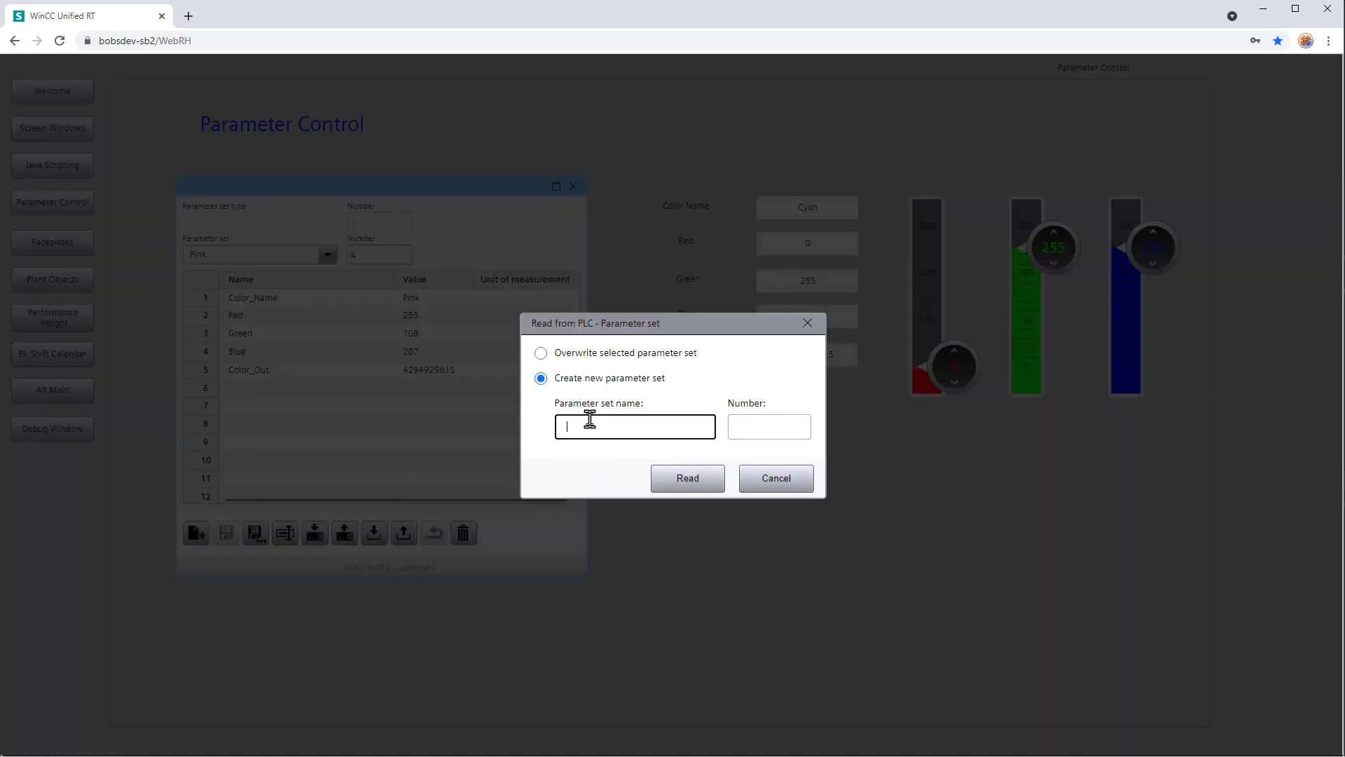
{"action": "type", "text": "Cyan"}
{"action": "left_click", "coordinate": [697, 482]}
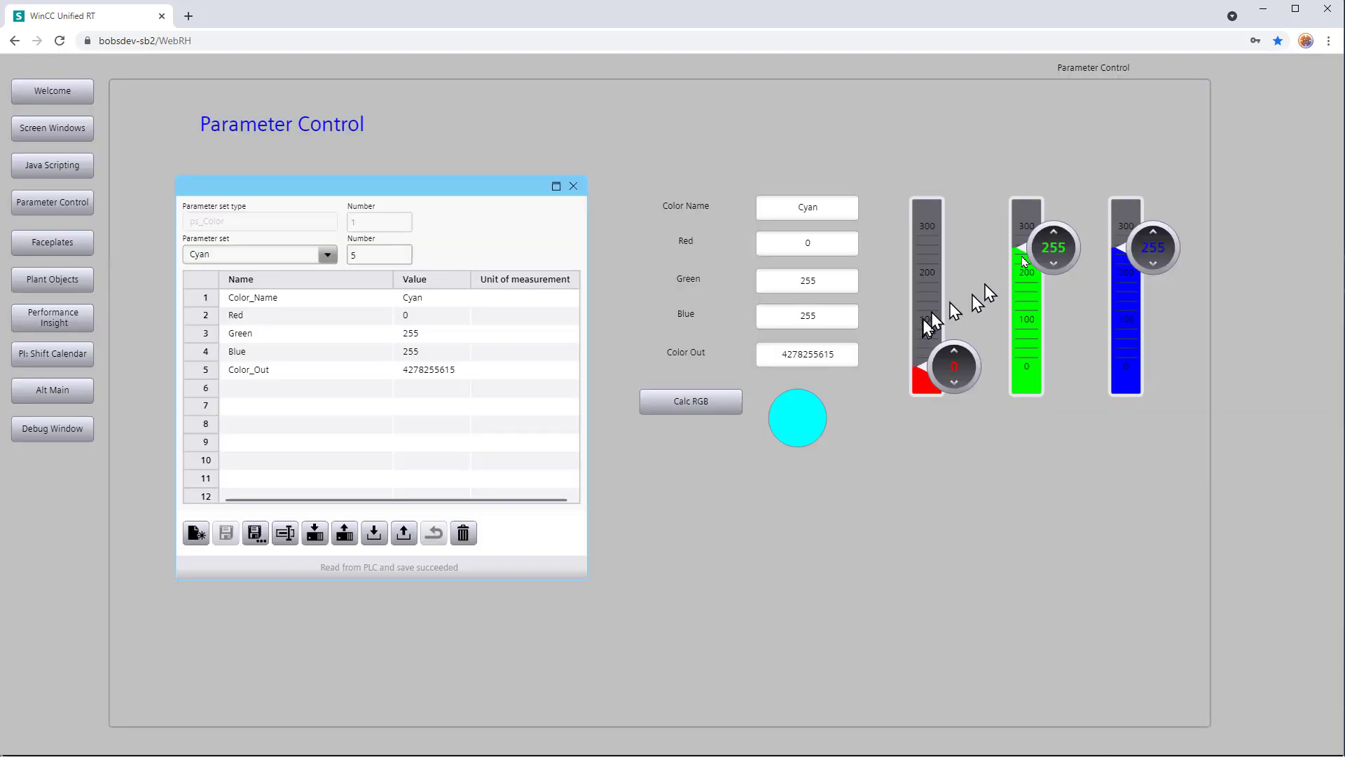
Step: Set the red slider to 255 and green to 0, and read the PLC values into a new parameter set named Maghenta
{"action": "left_click_drag", "start_coordinate": [954, 366], "coordinate": [943, 199]}
{"action": "left_click_drag", "start_coordinate": [1040, 245], "coordinate": [1042, 420]}
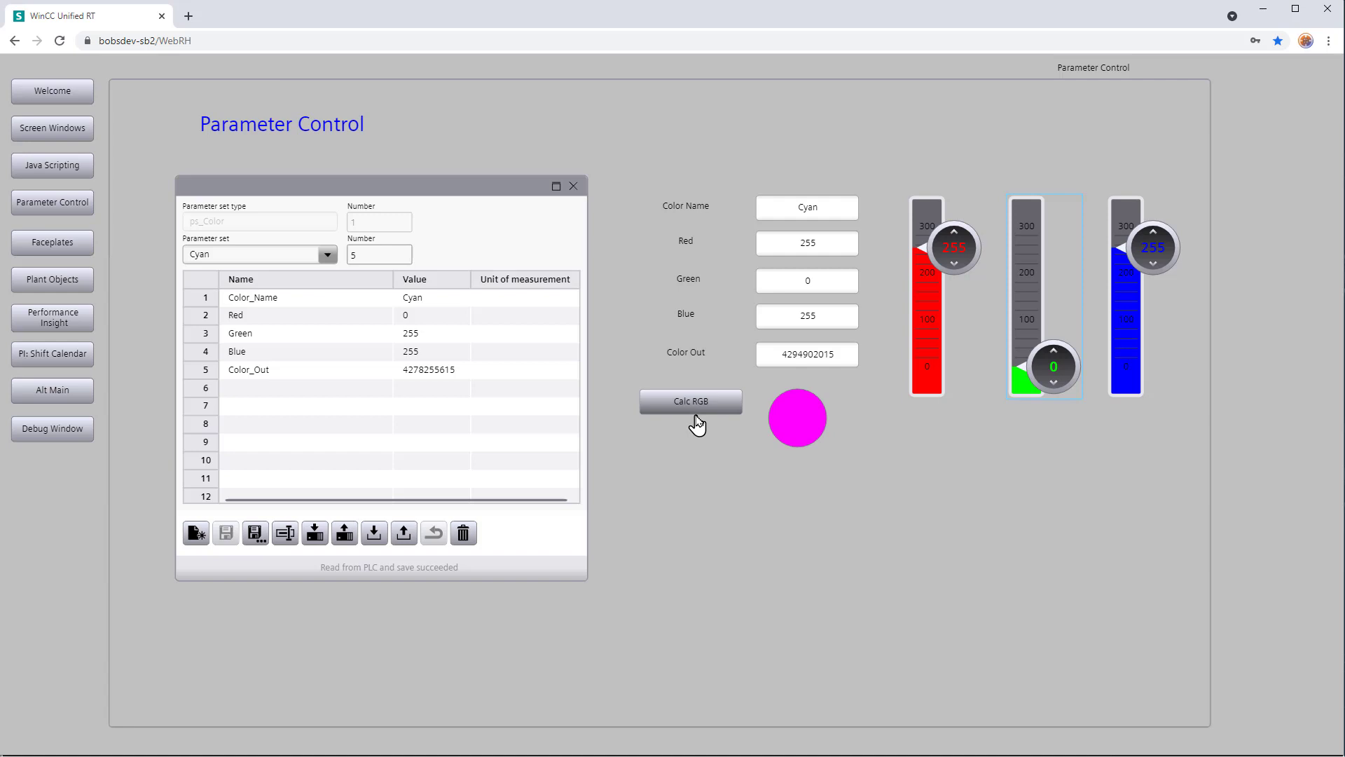
{"action": "left_click", "coordinate": [347, 538]}
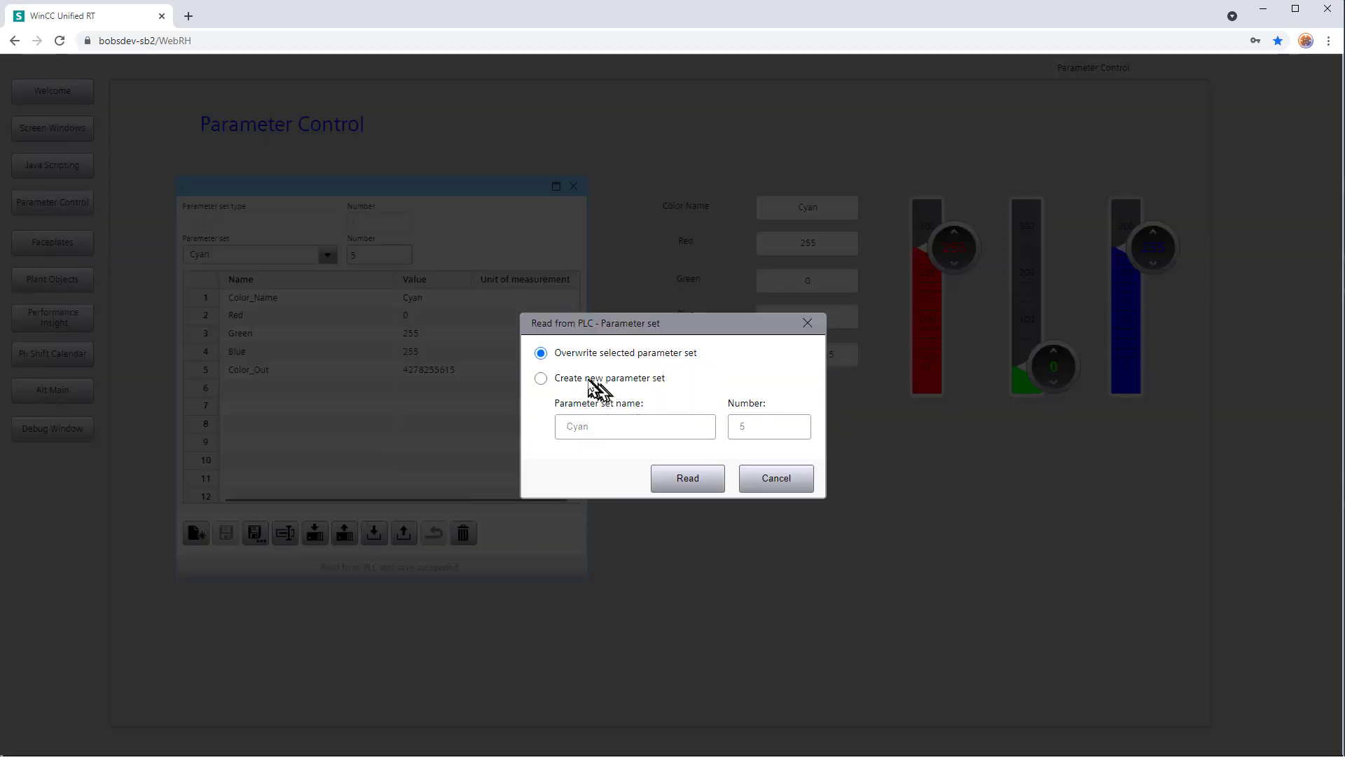
{"action": "left_click", "coordinate": [541, 379]}
{"action": "left_click", "coordinate": [586, 415]}
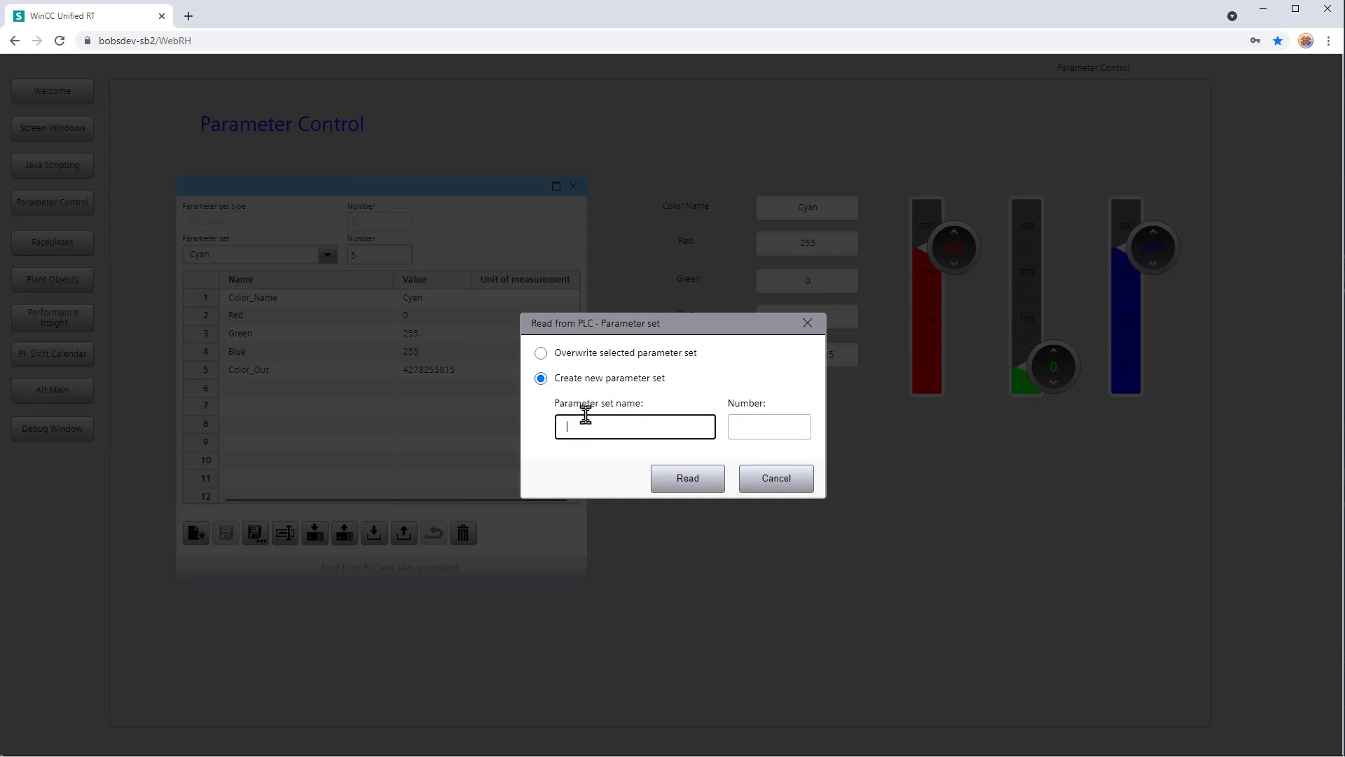
{"action": "type", "text": "Maghenta"}
{"action": "left_click", "coordinate": [692, 480]}
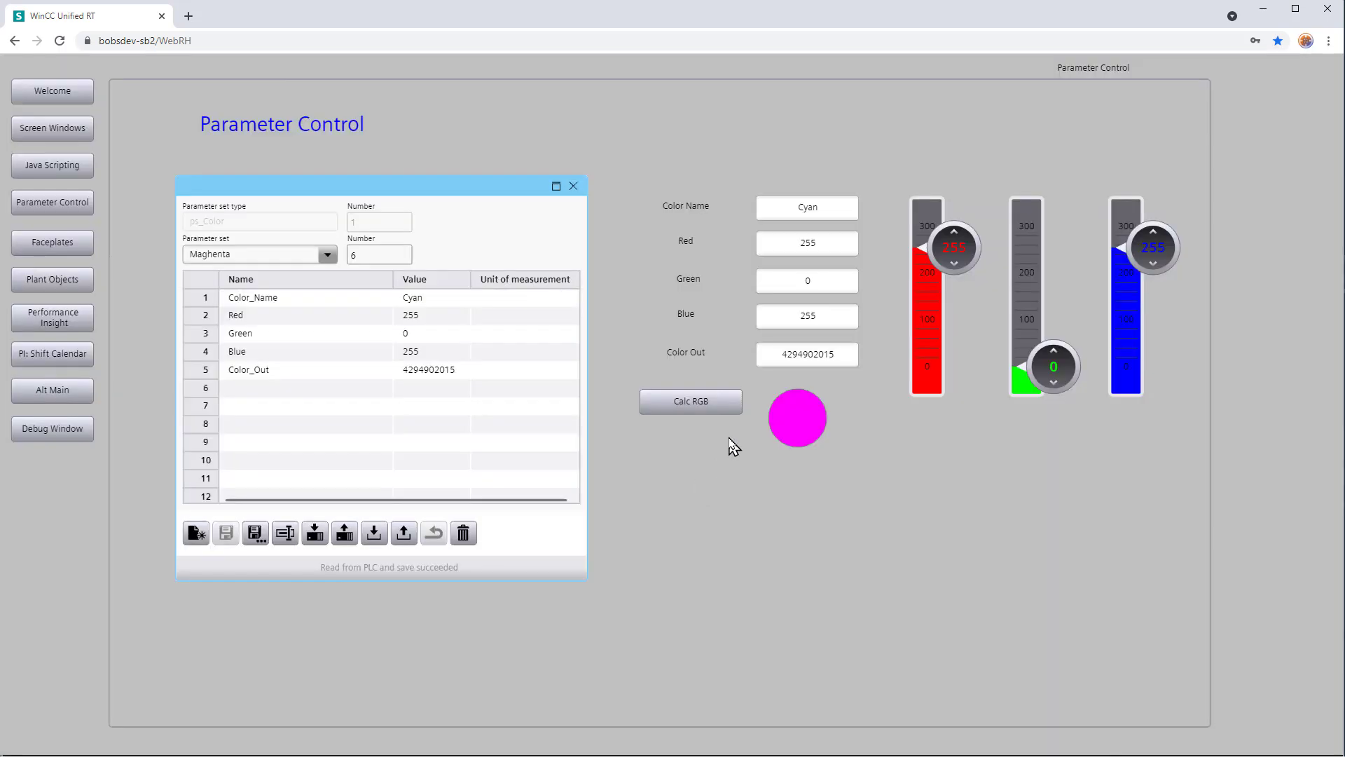